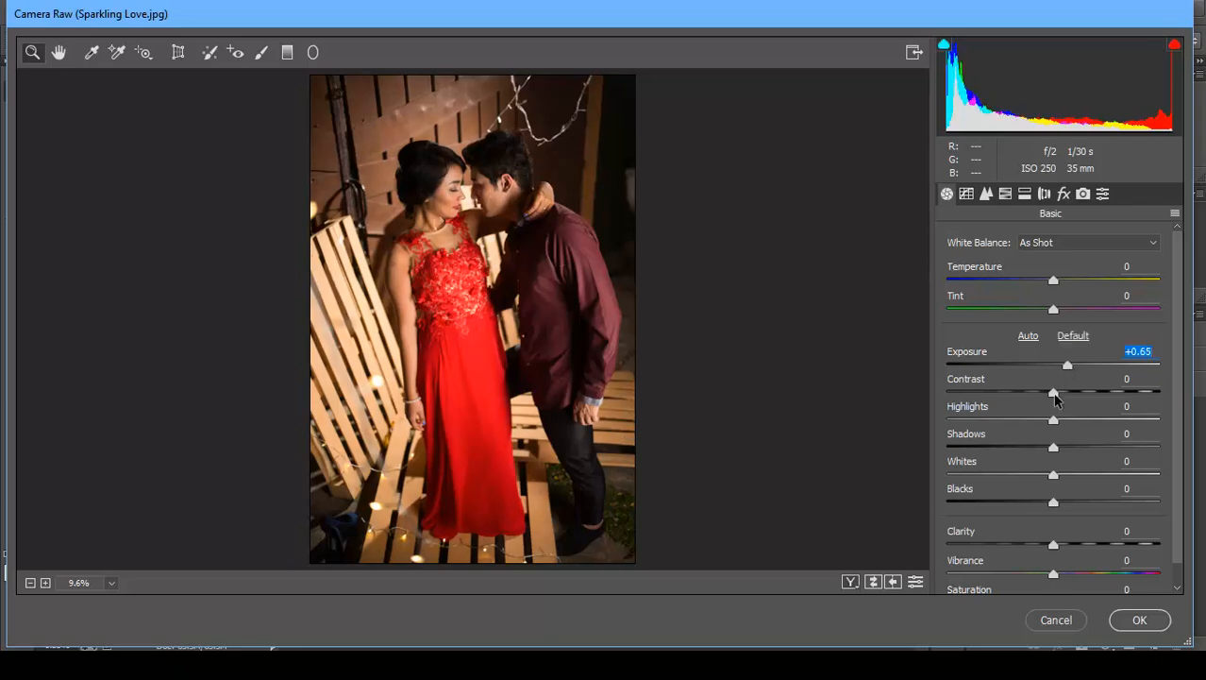
Lower the photo's contrast to -52 and warm its temperature to +10
drag(1054, 393, 999, 392)
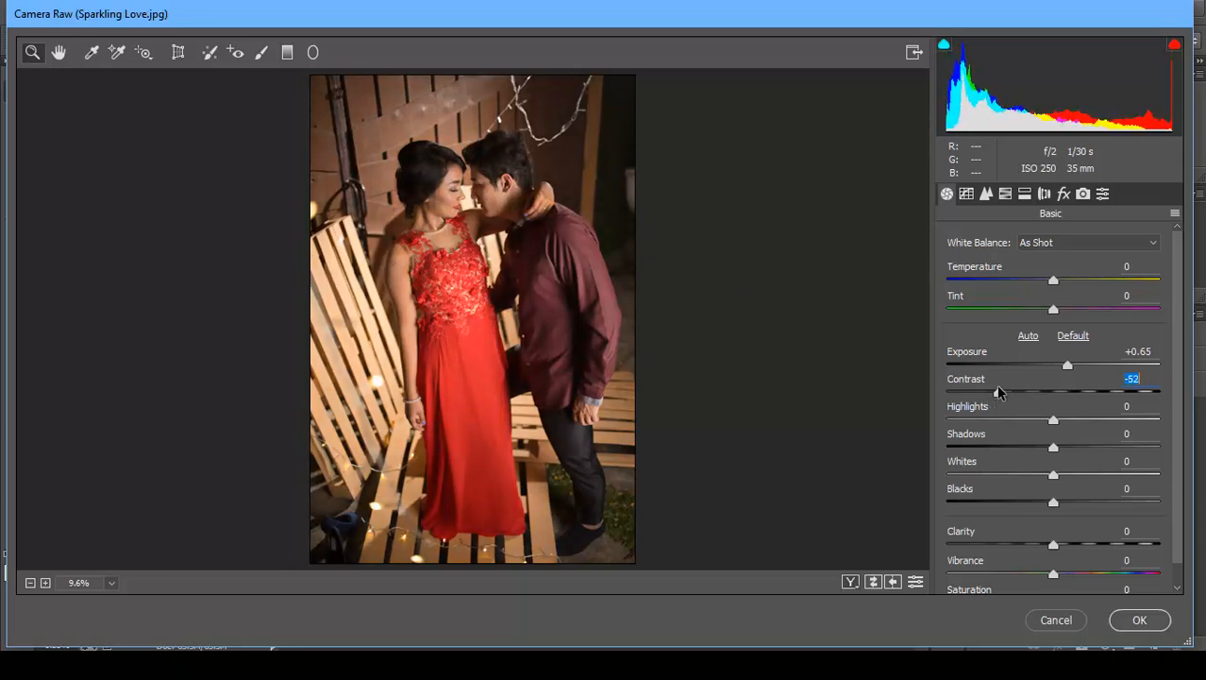
drag(1055, 281, 1067, 288)
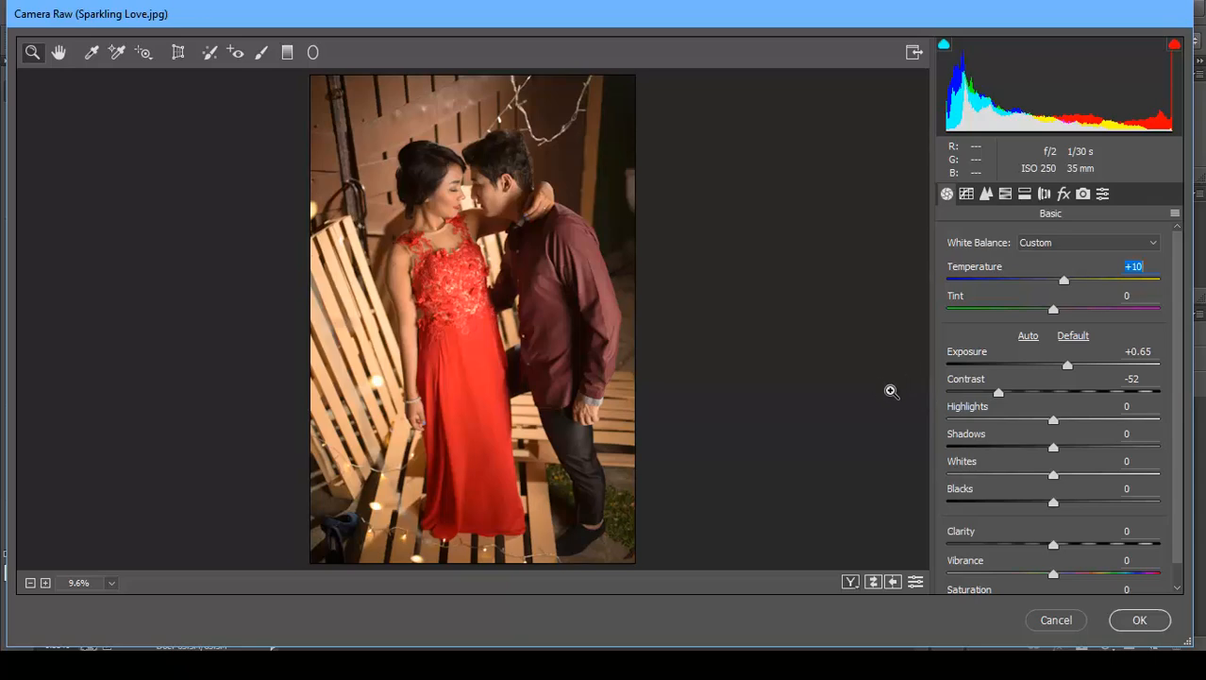
Brighten the dark background beside and above the couple with the Adjustment Brush, with exposure set to +1.20
click(262, 54)
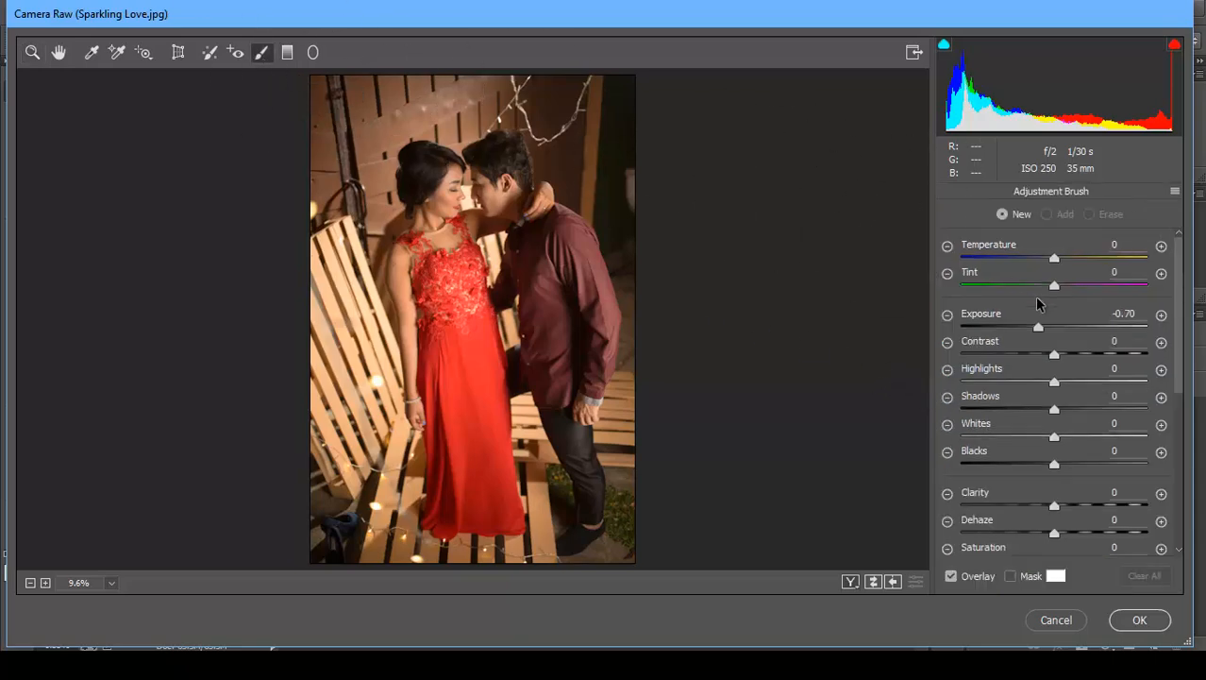
drag(1048, 334, 1058, 327)
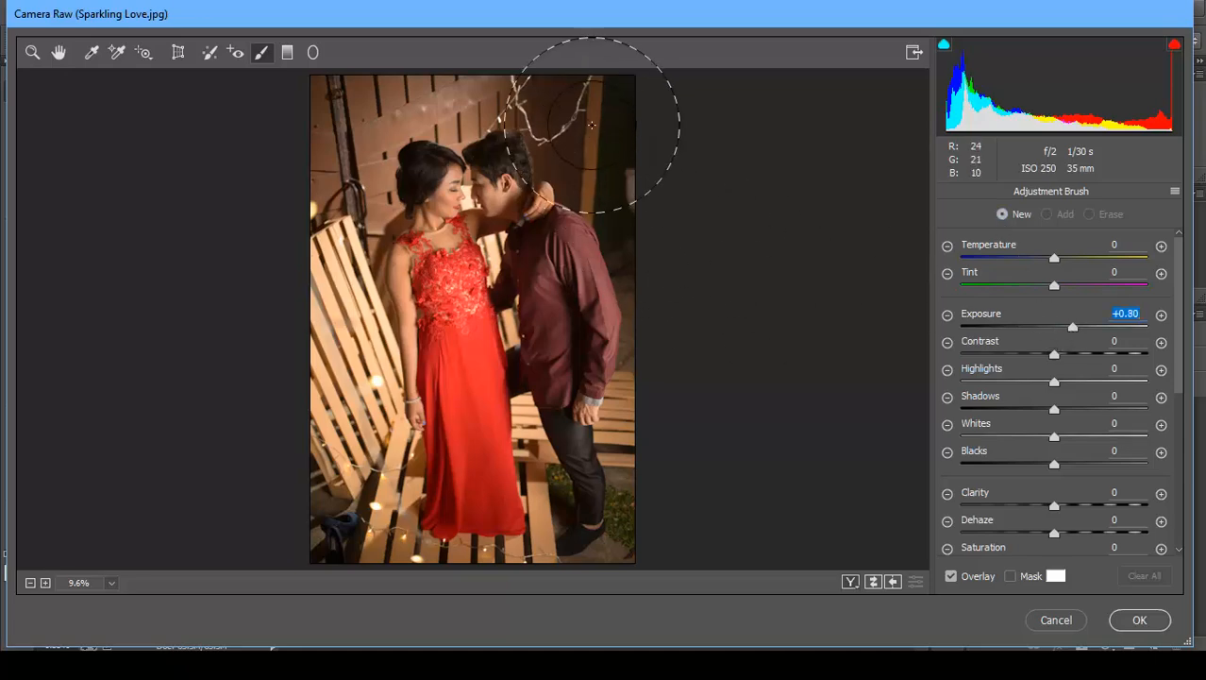
mouse_move(606, 120)
mouse_down()
mouse_move(625, 140)
mouse_move(606, 121)
mouse_move(652, 243)
mouse_up()
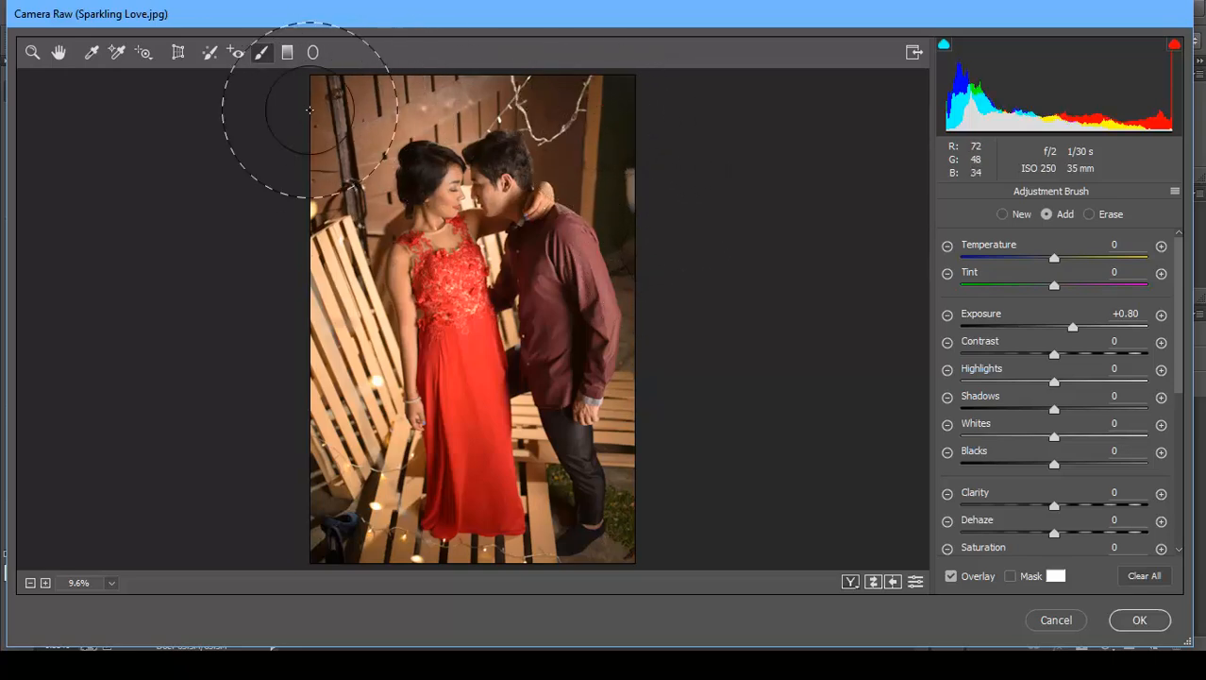
drag(1077, 330, 1083, 329)
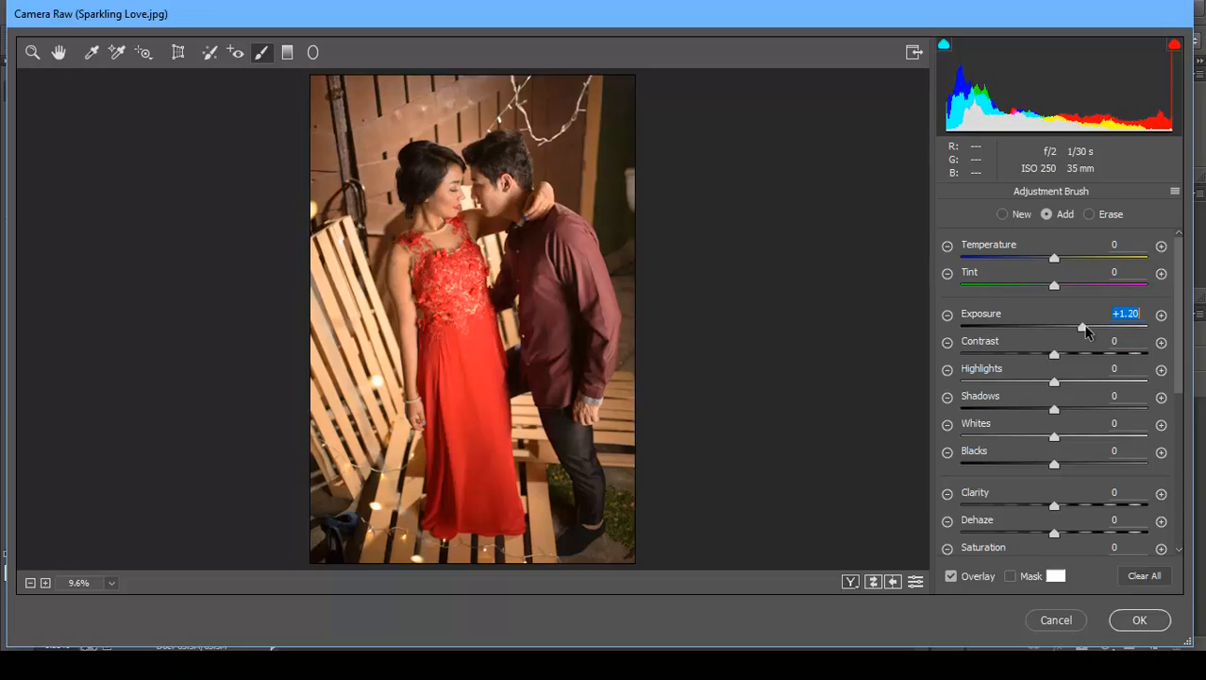
Paint a new Adjustment Brush area over the man's legs and the floor, with exposure +0.75 and contrast +29
click(1003, 215)
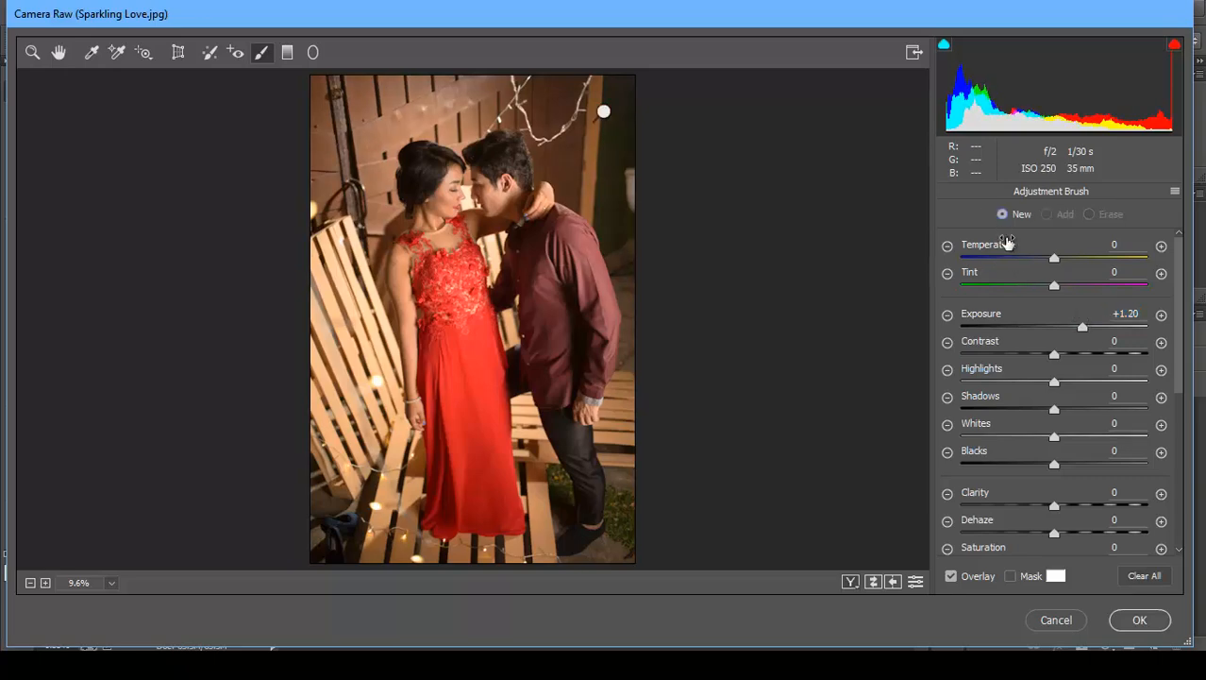
drag(1074, 326, 1057, 327)
click(588, 475)
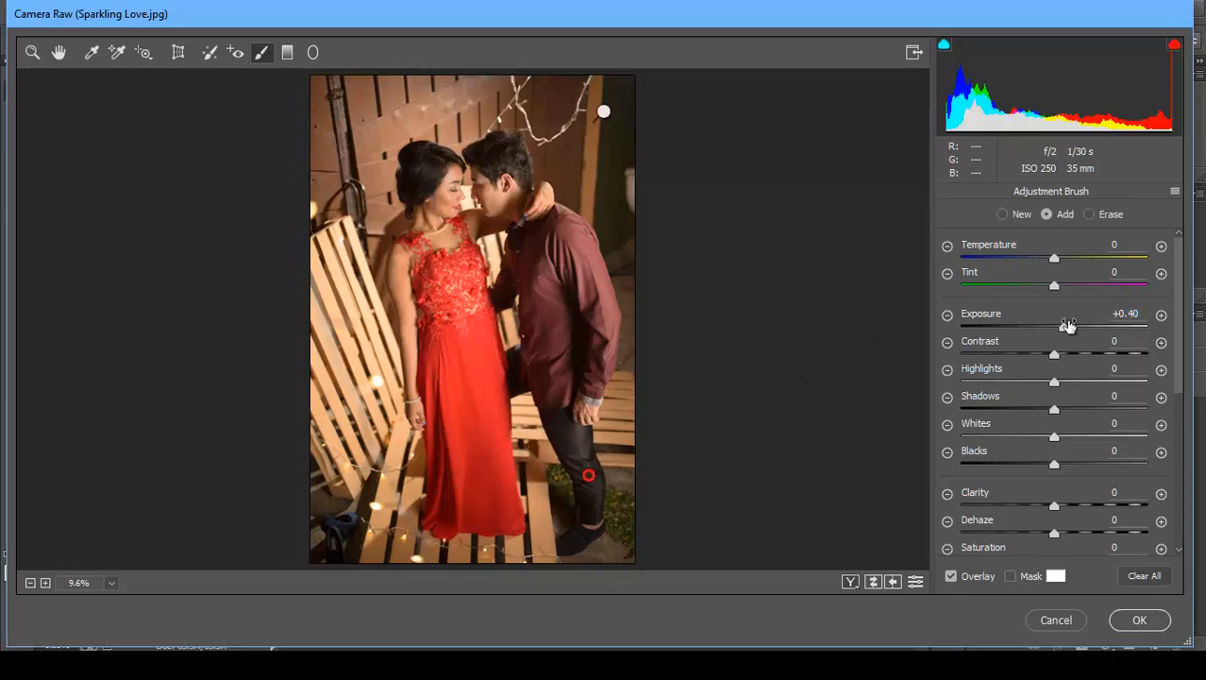
drag(1067, 325, 1087, 325)
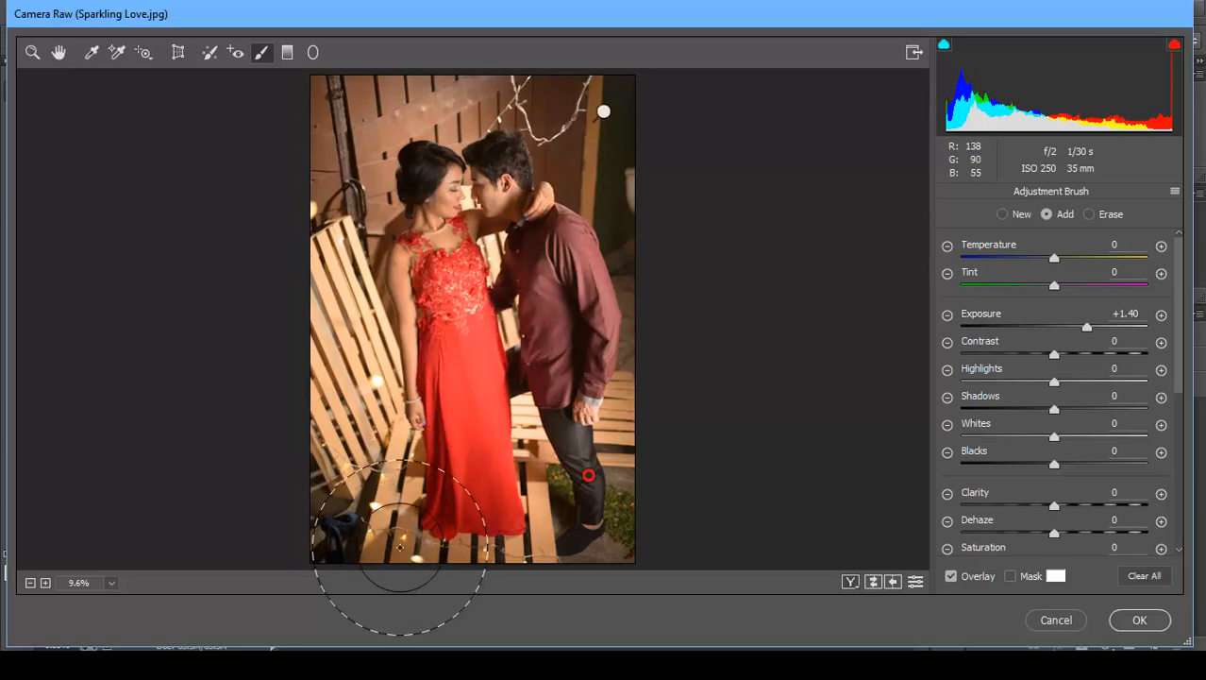
mouse_move(400, 547)
mouse_down()
mouse_move(327, 561)
mouse_move(604, 547)
mouse_up()
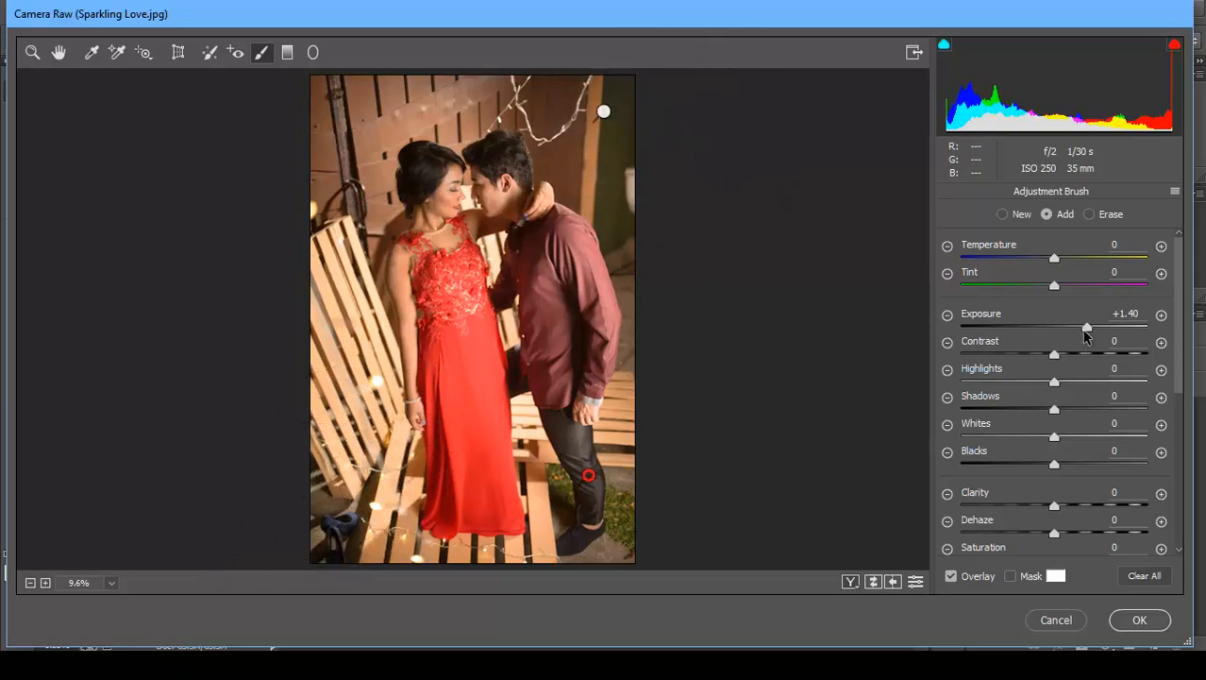
mouse_move(1085, 335)
mouse_down()
mouse_move(1069, 333)
mouse_move(1074, 357)
mouse_move(1050, 353)
mouse_move(1088, 368)
mouse_up()
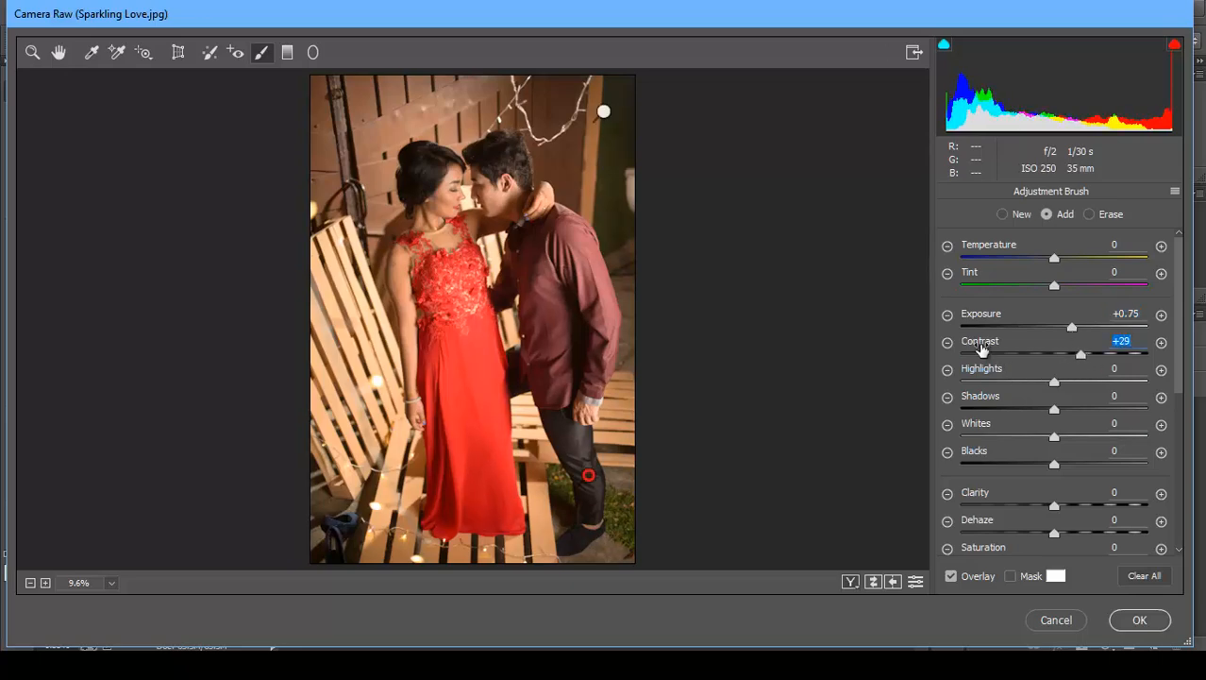
Darken the red dress using a new, smaller Adjustment Brush with contrast 0 and exposure -1.20, and apply the Camera Raw edits
click(1003, 214)
click(1121, 342)
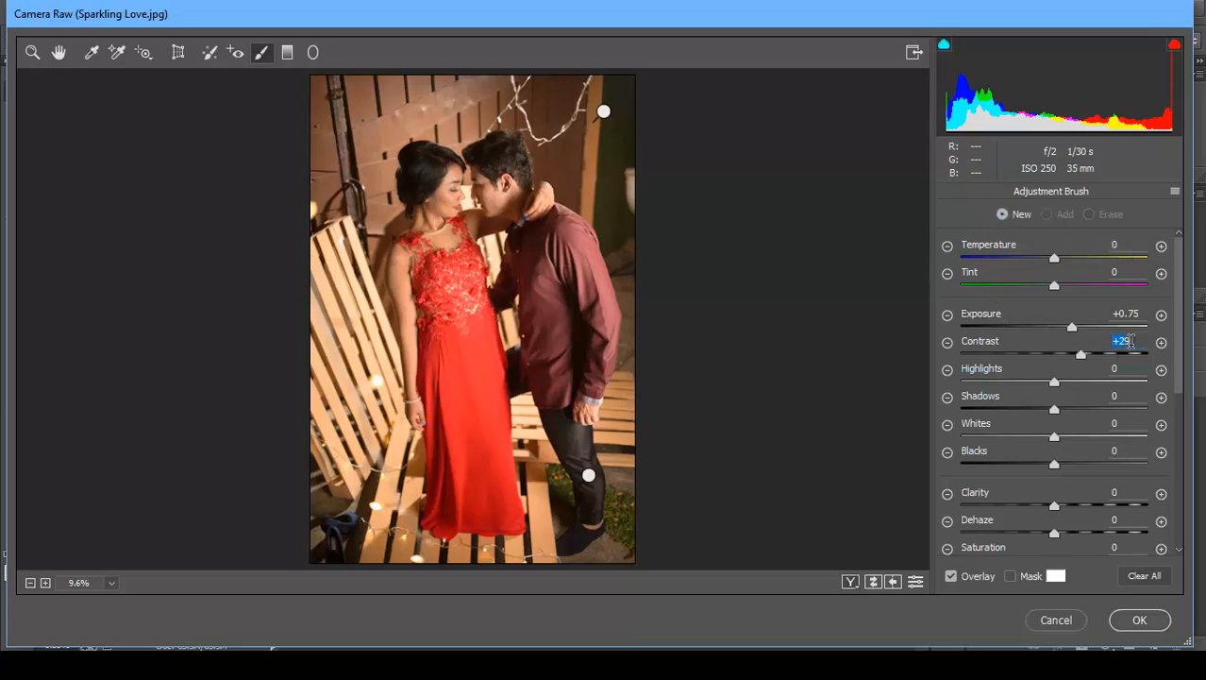
text(0)
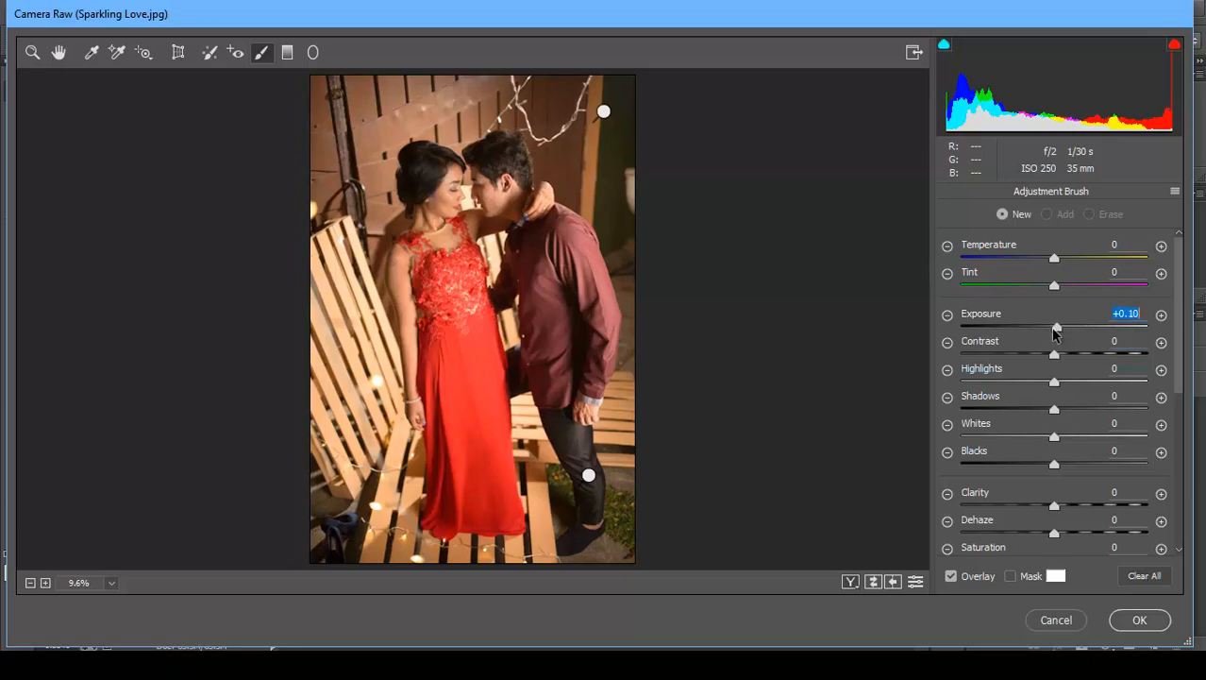
drag(1050, 335, 1051, 334)
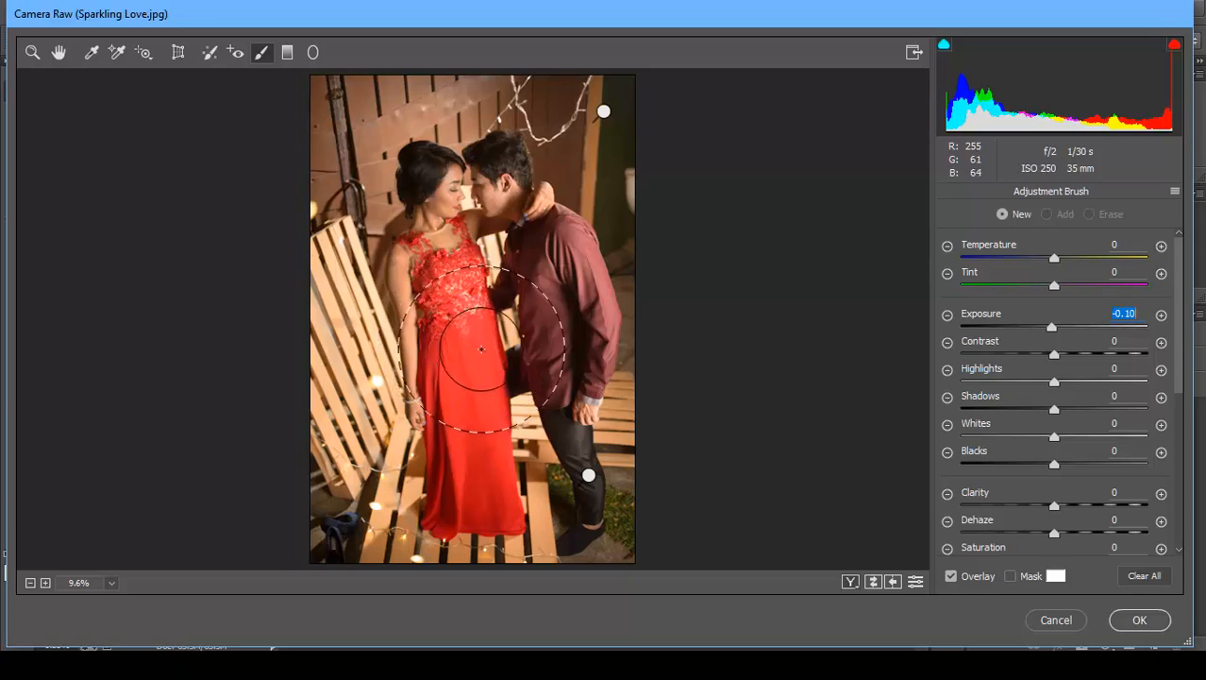
key(bracketleft)
key(bracketleft)
key(bracketleft)
key(bracketleft)
key(bracketleft)
key(bracketleft)
drag(469, 349, 468, 459)
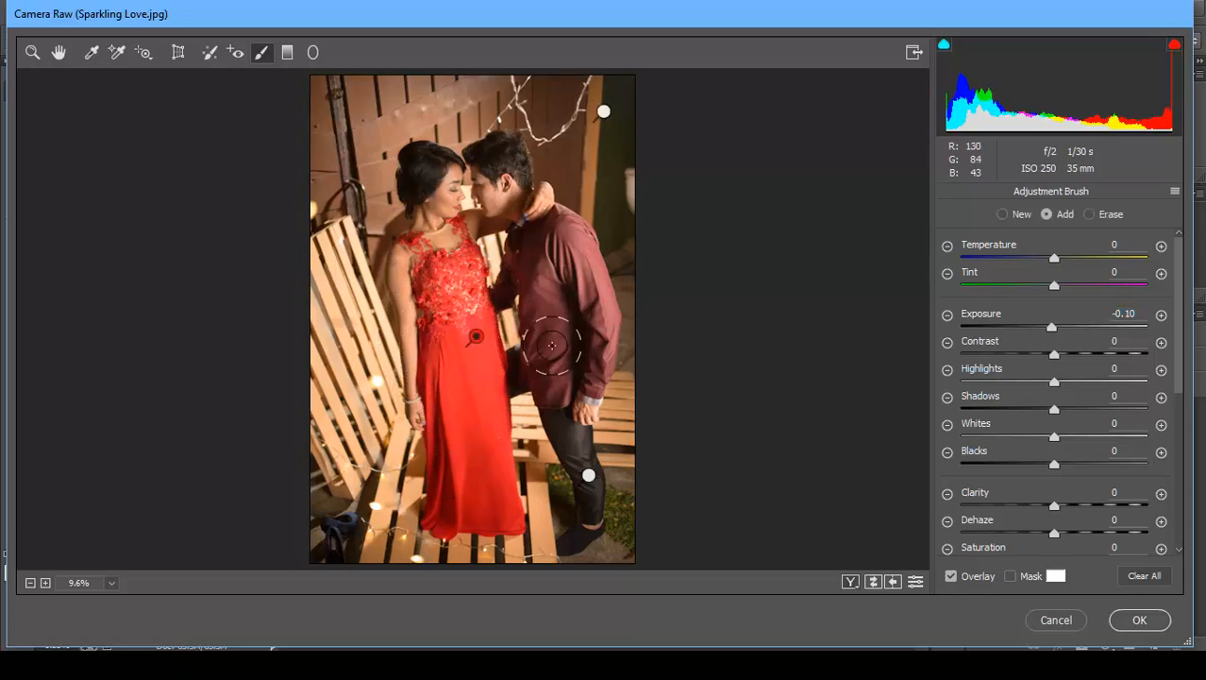
drag(1051, 326, 1018, 330)
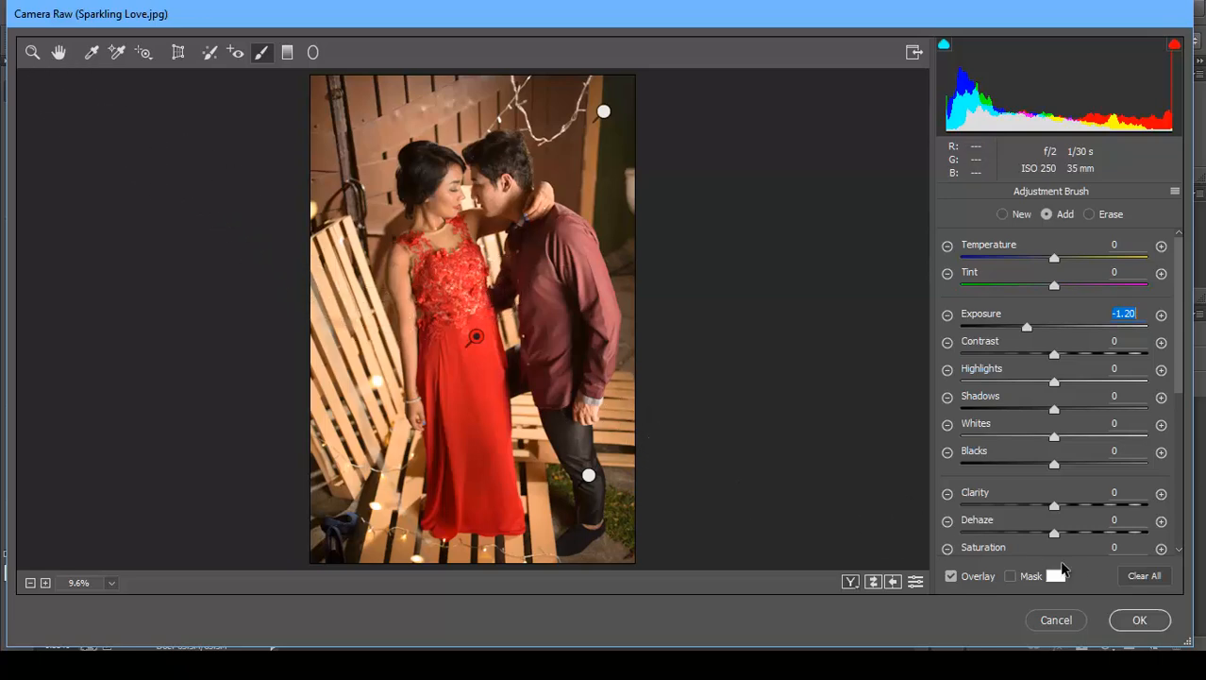
click(1142, 622)
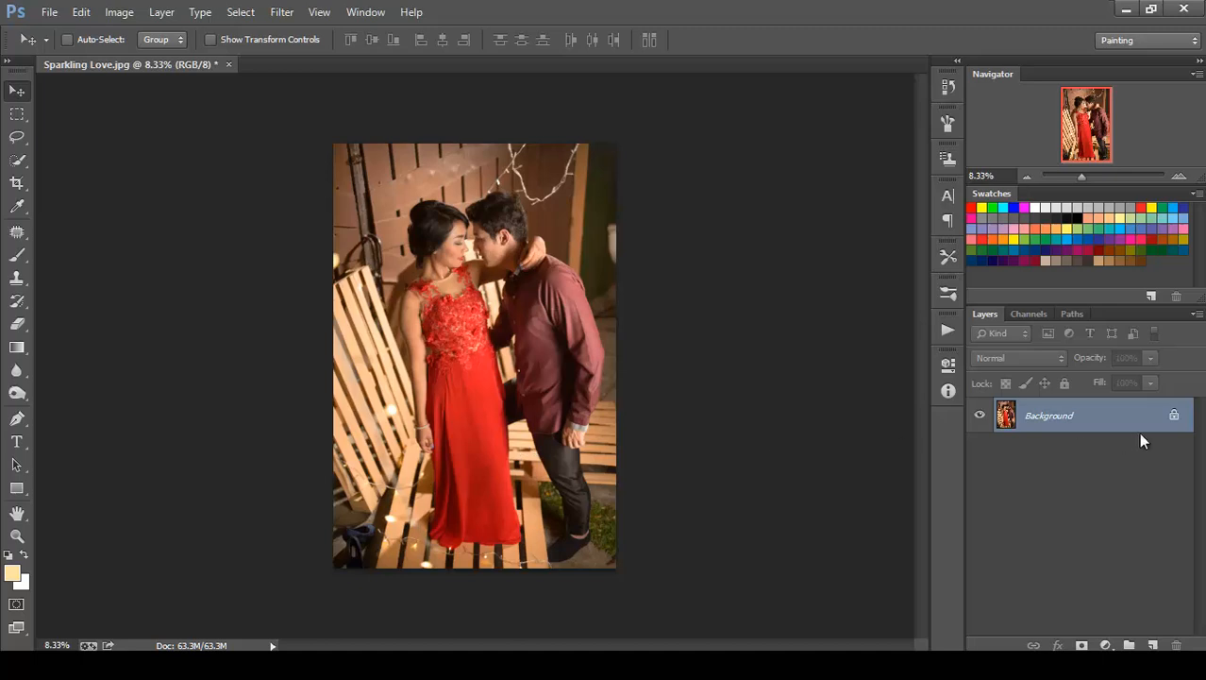
Duplicate the Background layer, stretch a rectangular selection around the dress hem downward with Free Transform, and deselect it
drag(1144, 433, 1153, 645)
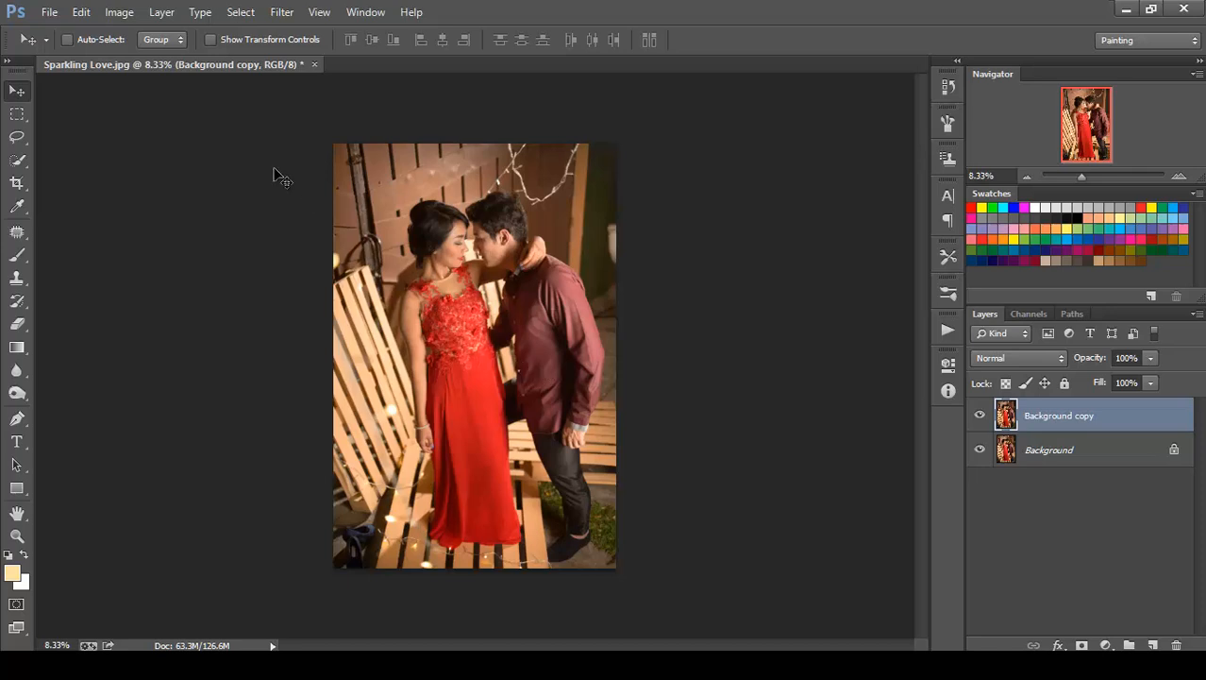
key(m)
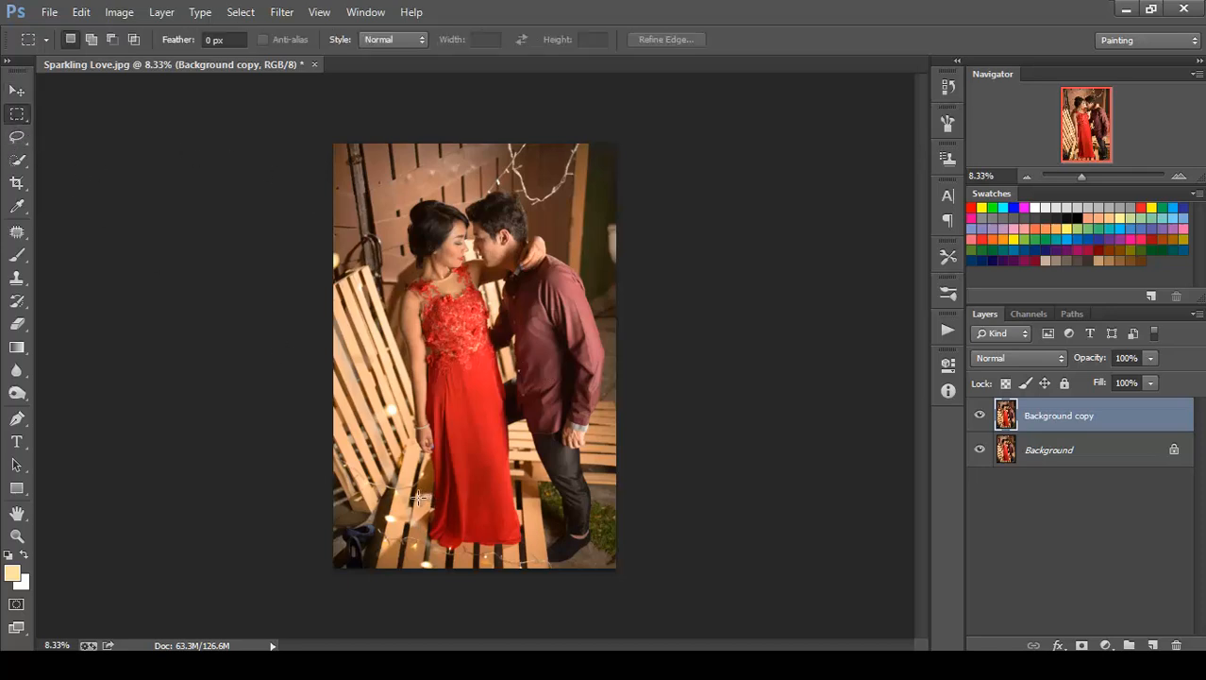
drag(413, 495, 536, 563)
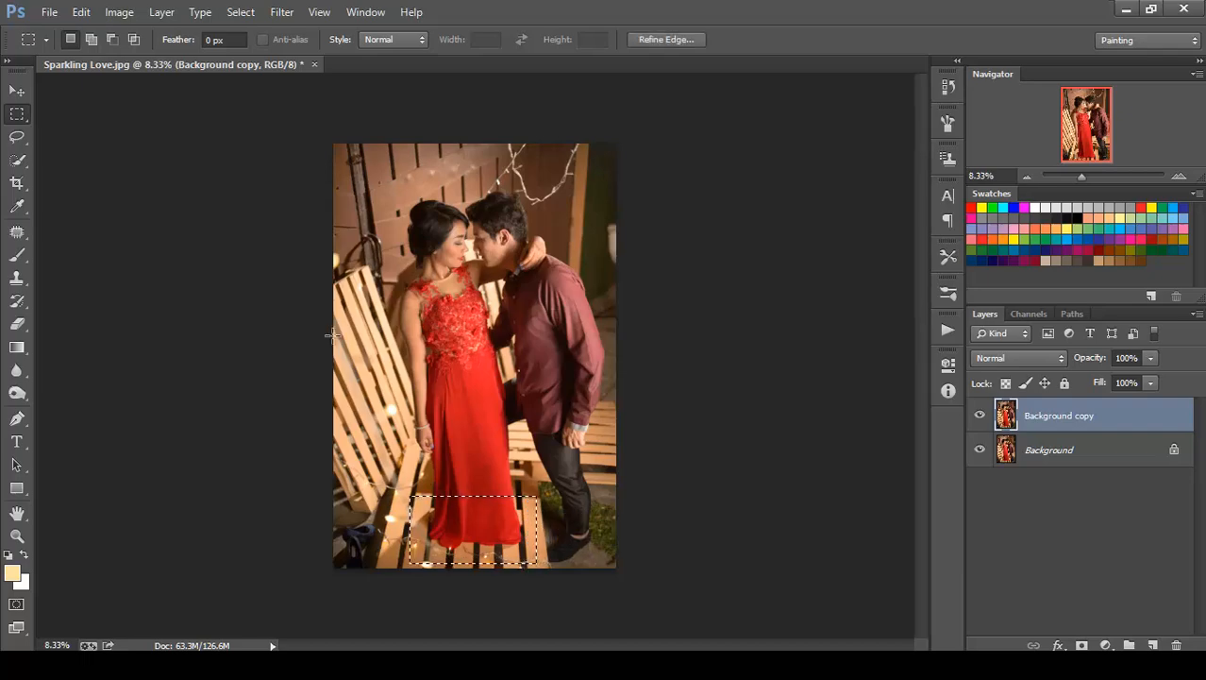
click(81, 11)
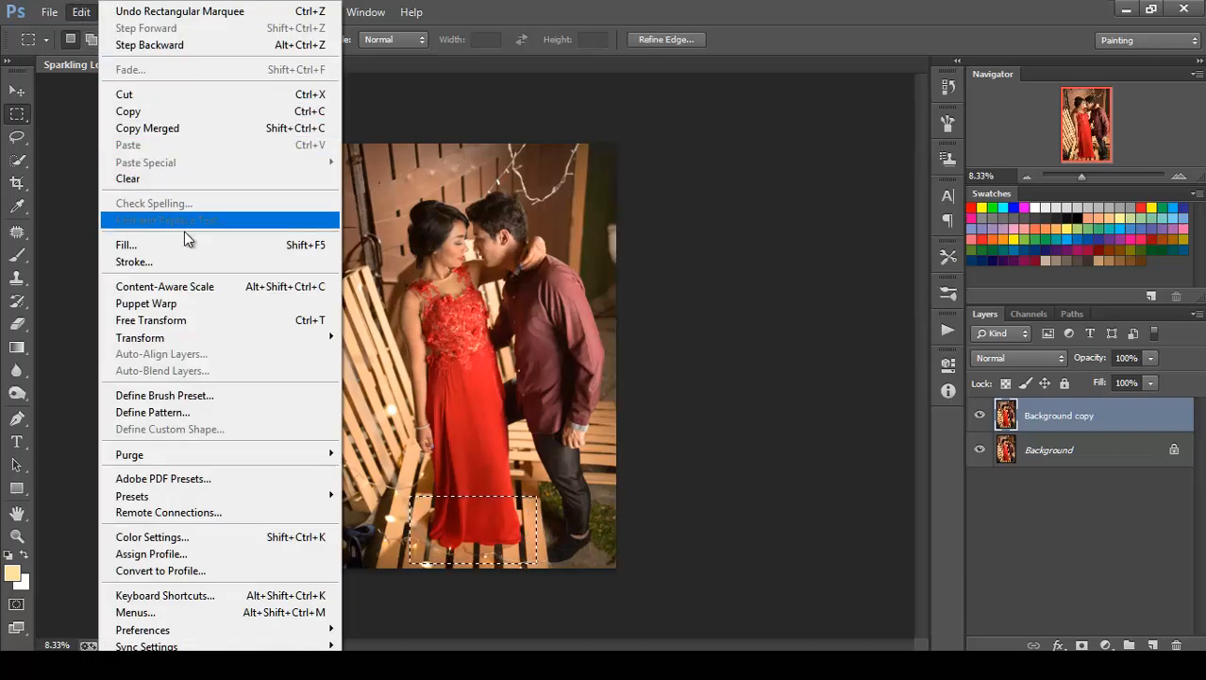
click(214, 320)
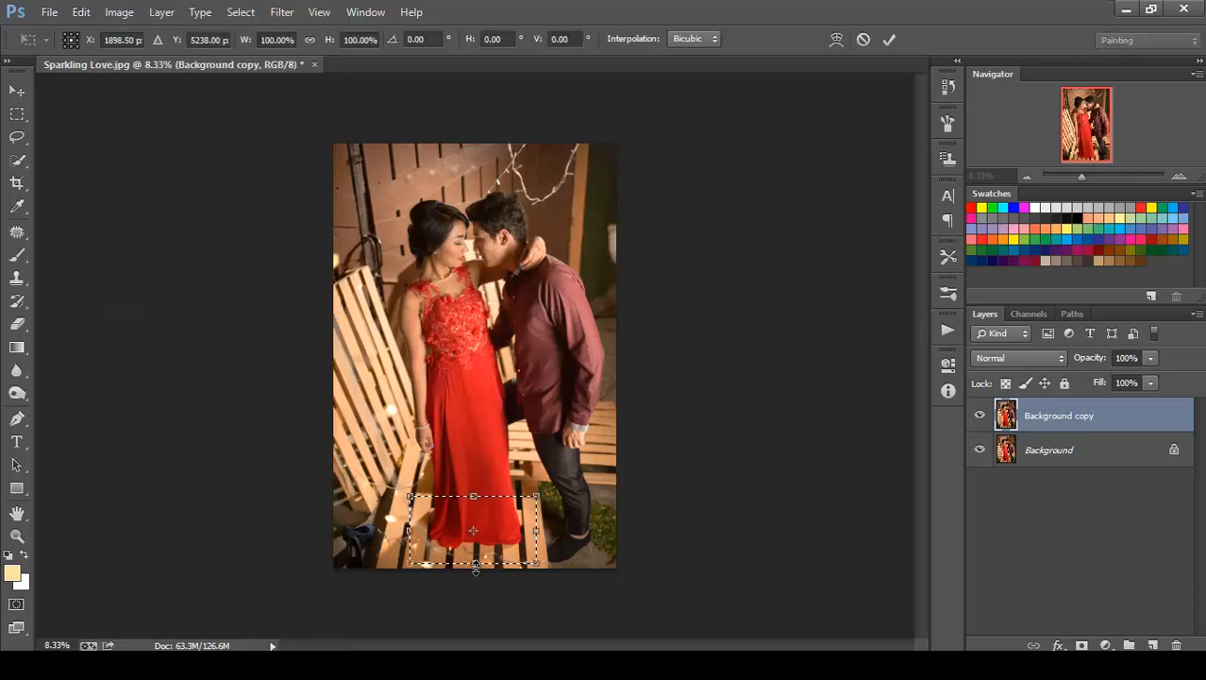
drag(473, 564, 473, 584)
key(Return)
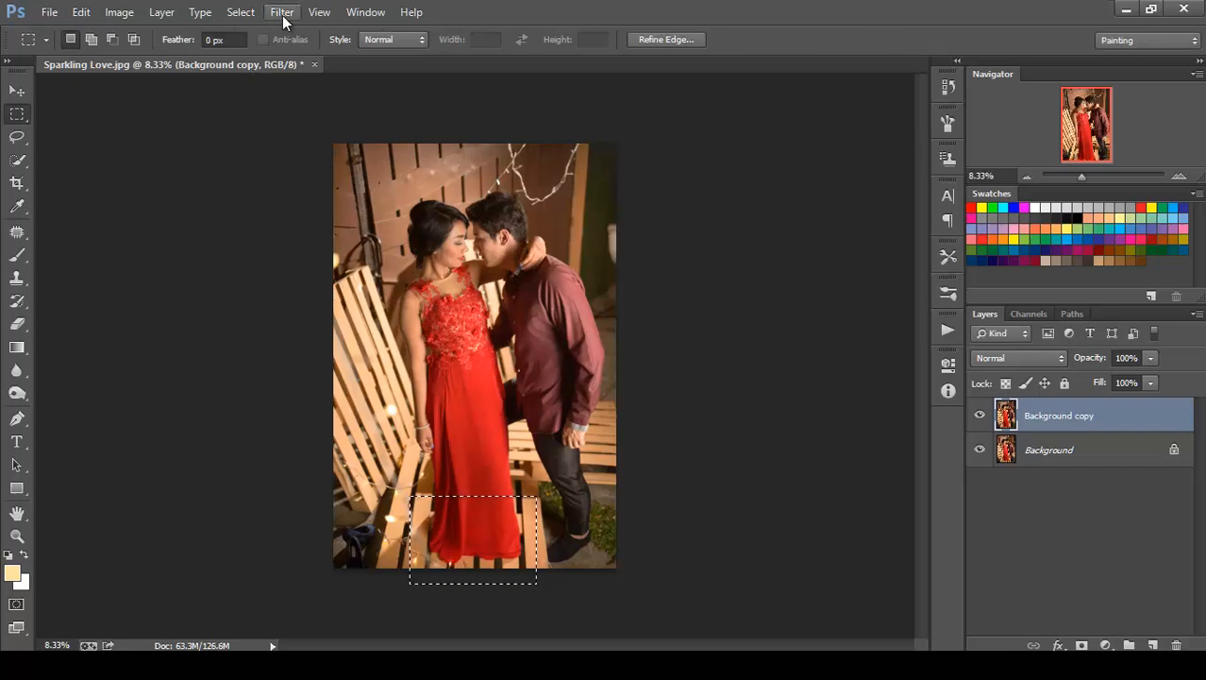
click(240, 11)
click(257, 49)
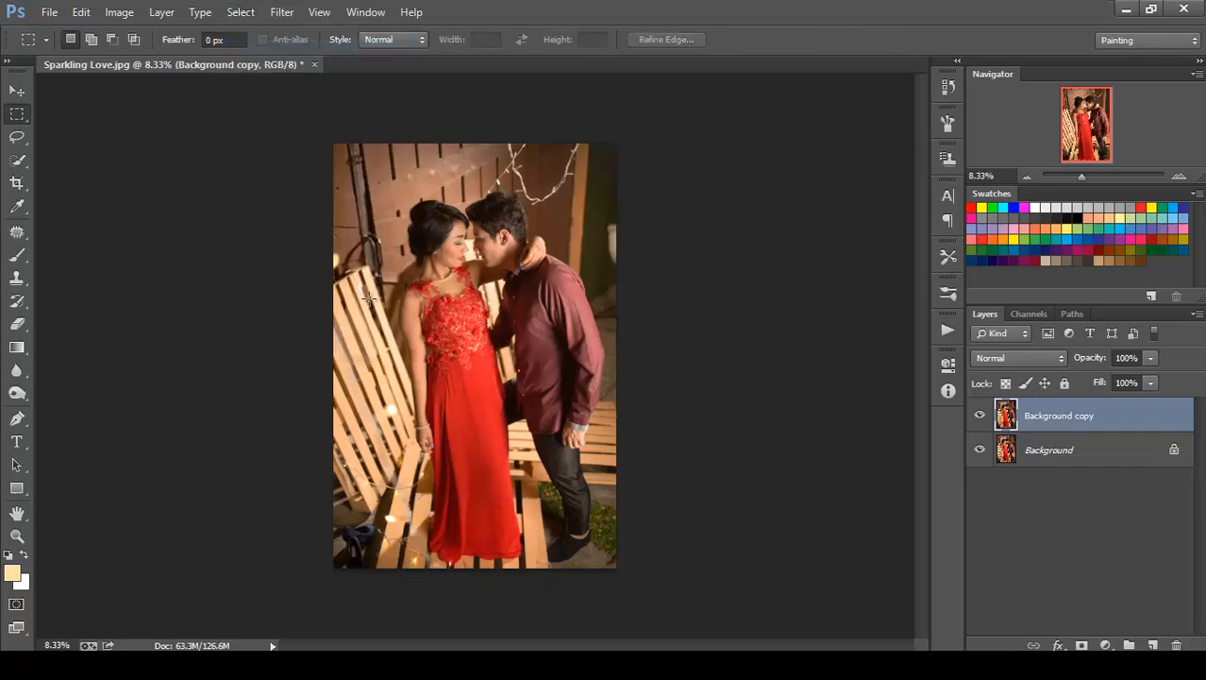
Add a layer mask to Background copy and paint black over the stretched planks and string lights left of the dress hem, reducing the brush to 150 px
key(ctrl+plus)
key(ctrl+plus)
key(ctrl+plus)
key(ctrl+plus)
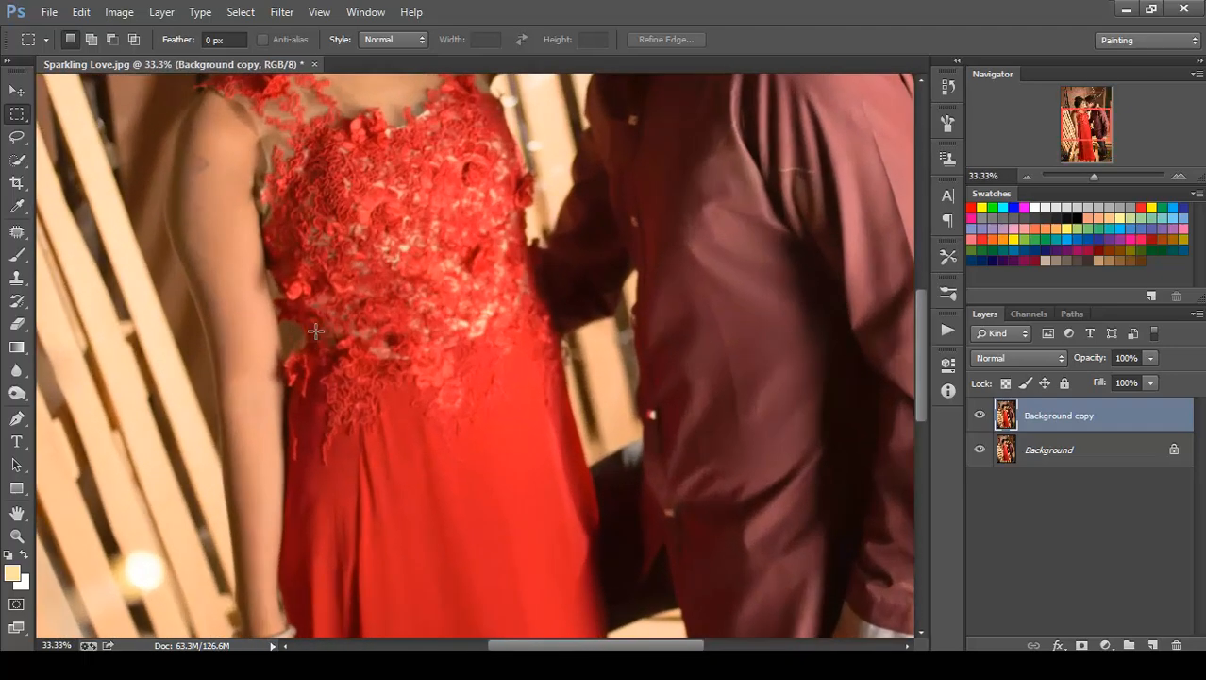
drag(410, 562, 409, 344)
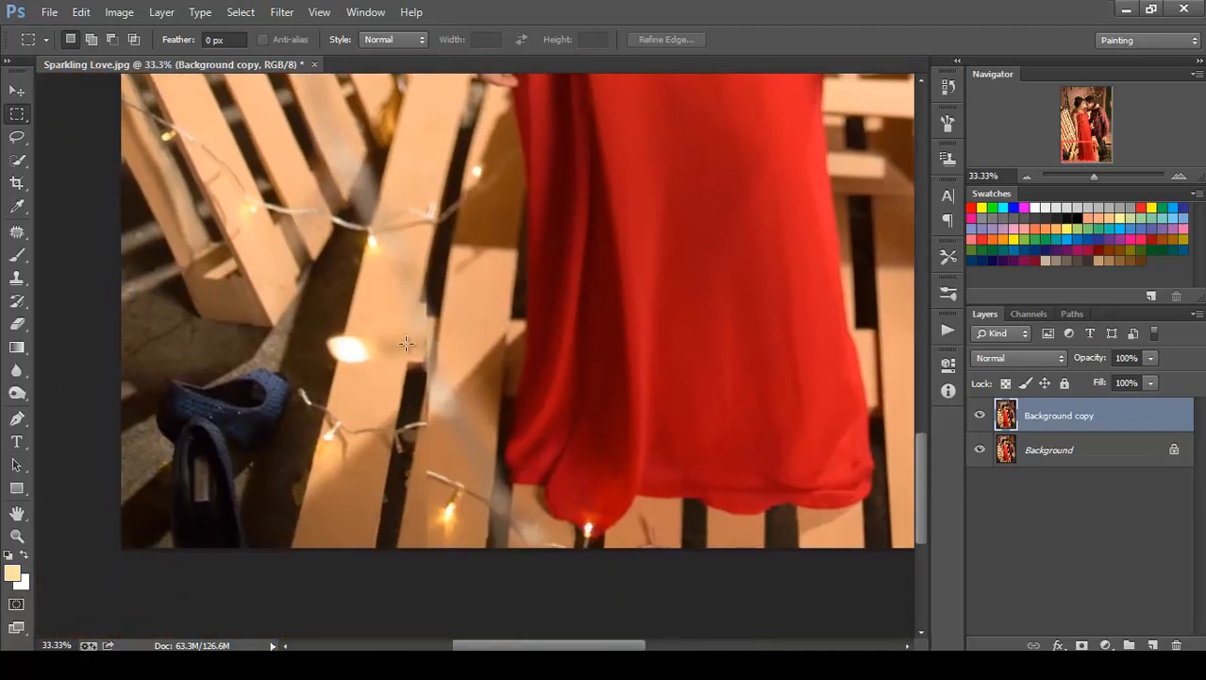
click(1082, 644)
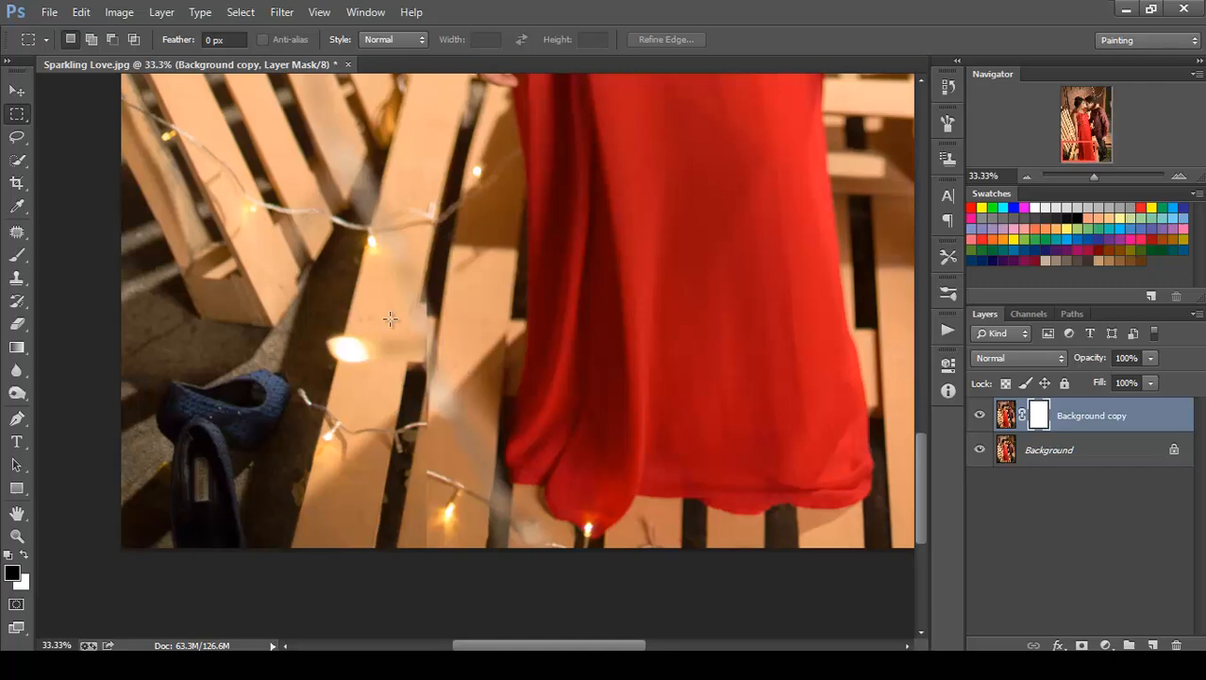
click(17, 255)
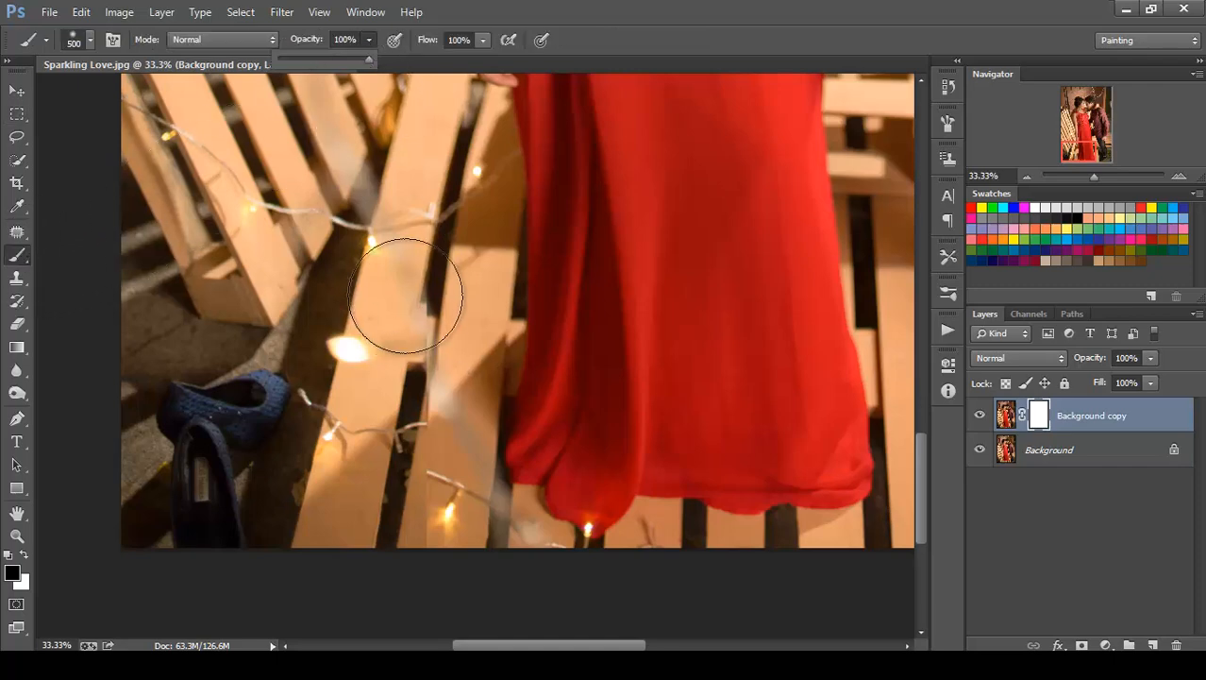
mouse_move(392, 392)
mouse_down()
mouse_move(376, 488)
mouse_move(408, 528)
mouse_up()
key(bracketleft)
key(bracketleft)
key(bracketleft)
key(bracketleft)
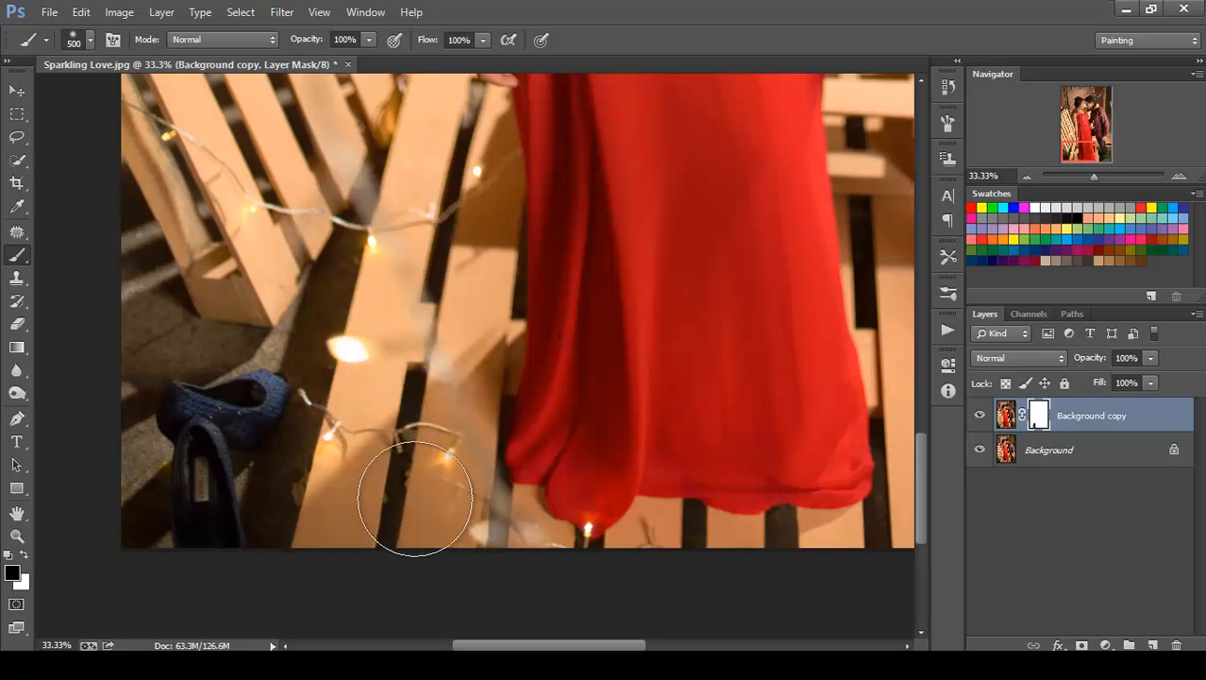
mouse_move(450, 490)
mouse_down()
mouse_move(502, 554)
mouse_move(480, 501)
mouse_move(475, 517)
mouse_move(478, 451)
mouse_up()
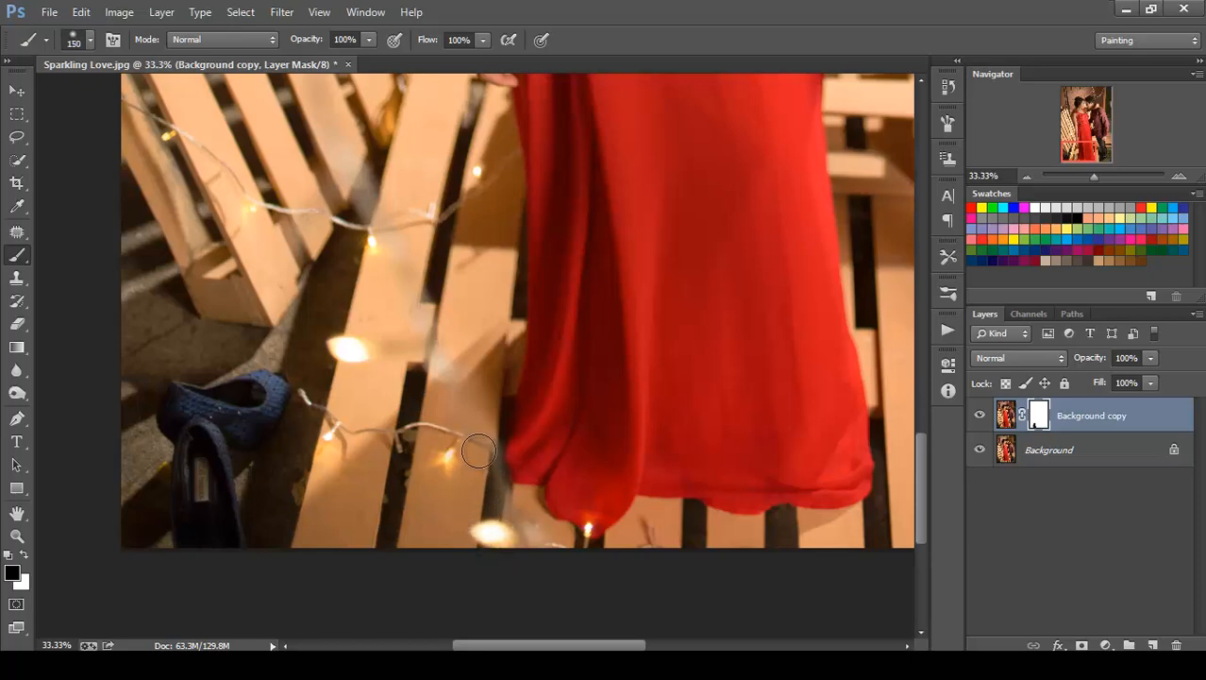
Paint the mask along the planks below and right of the dress hem with a 150 px black brush, keeping the lengthened hem
key(bracketleft)
key(bracketleft)
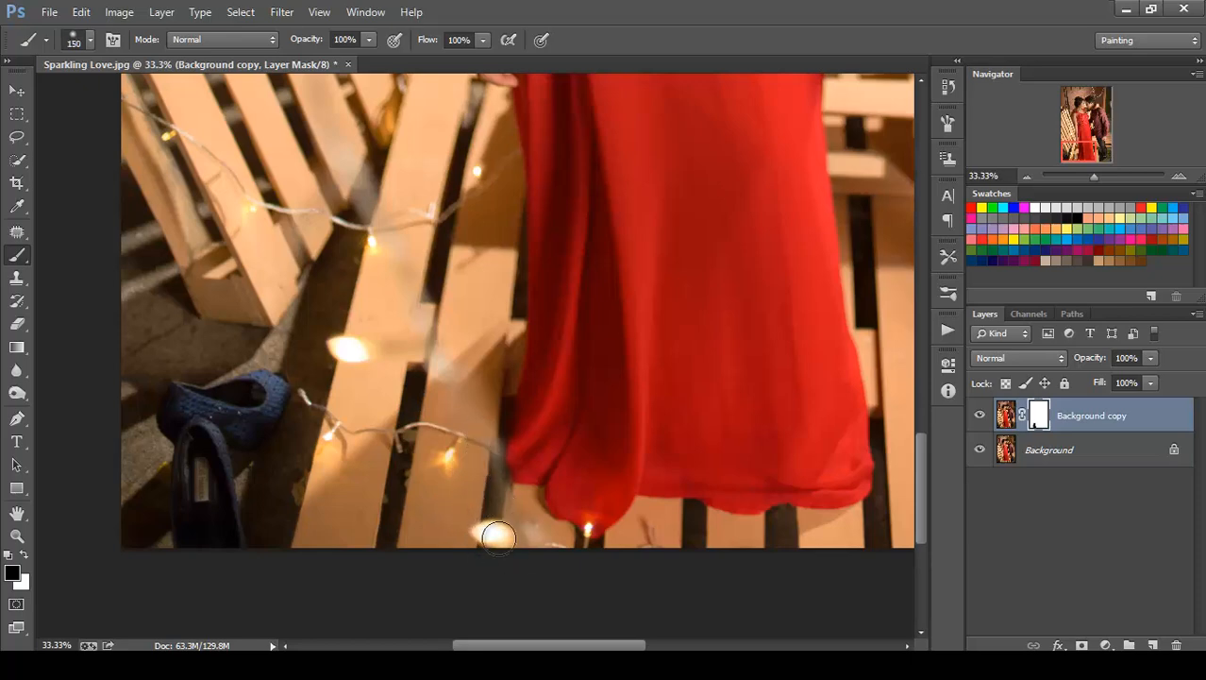
drag(501, 545, 674, 555)
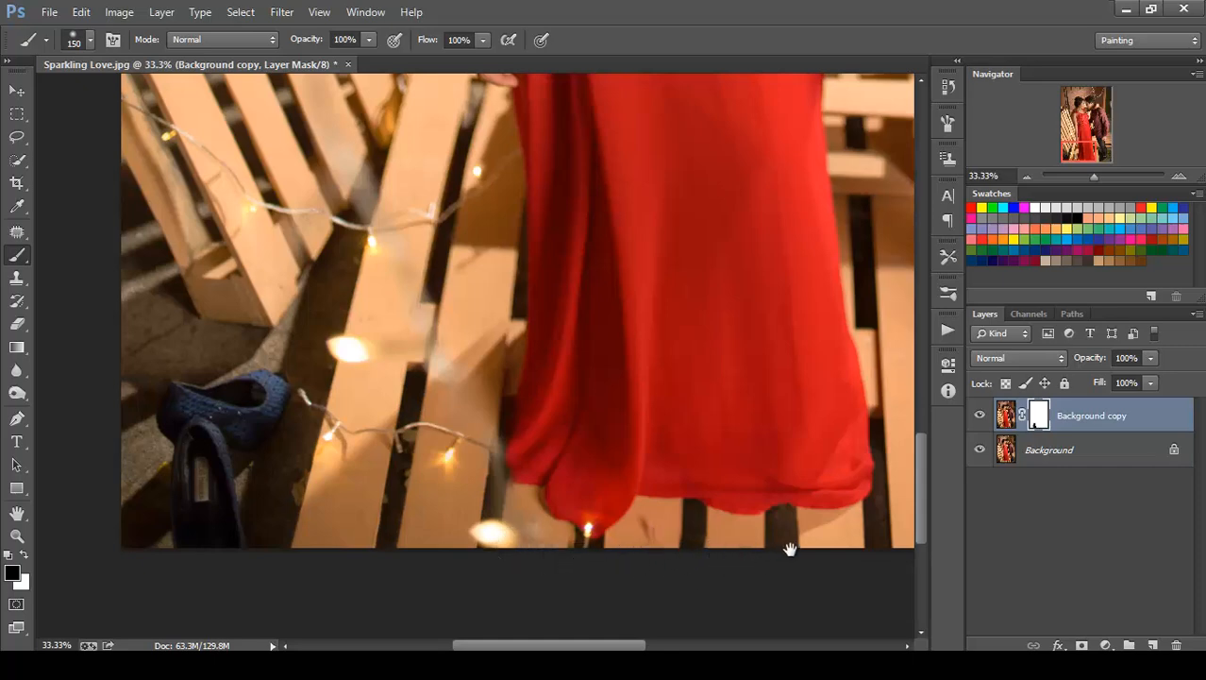
drag(789, 550, 484, 566)
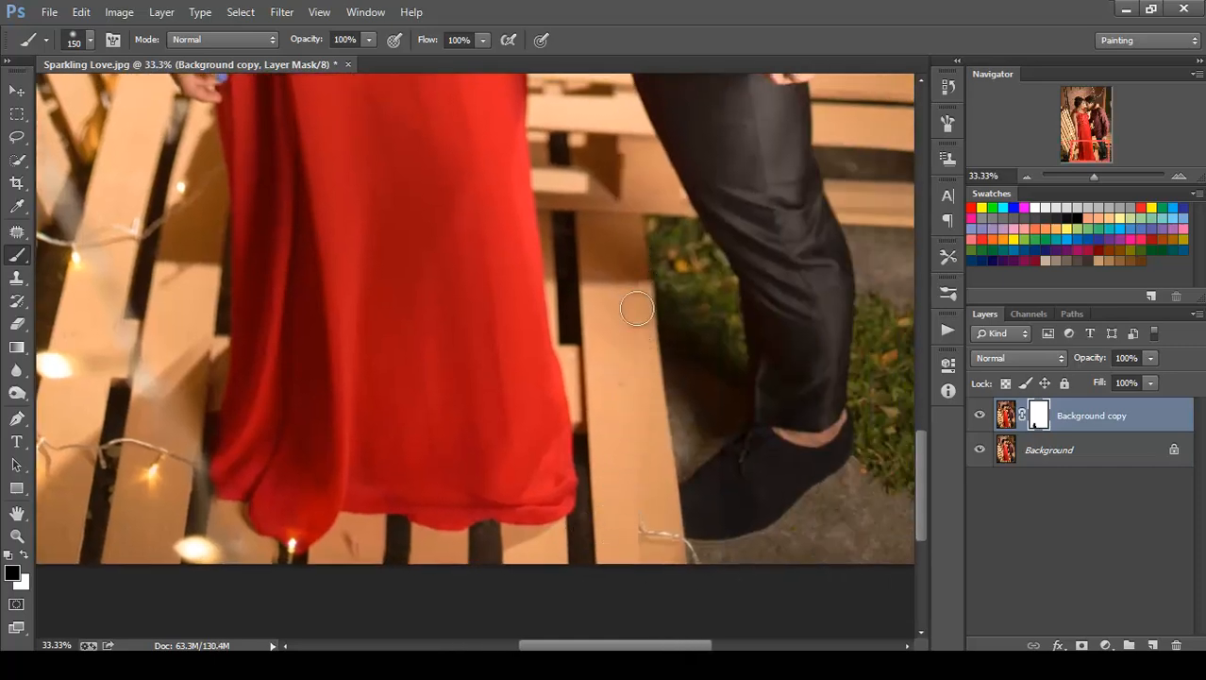
mouse_move(629, 507)
mouse_down()
mouse_move(618, 560)
mouse_move(597, 551)
mouse_move(525, 573)
mouse_move(442, 562)
mouse_up()
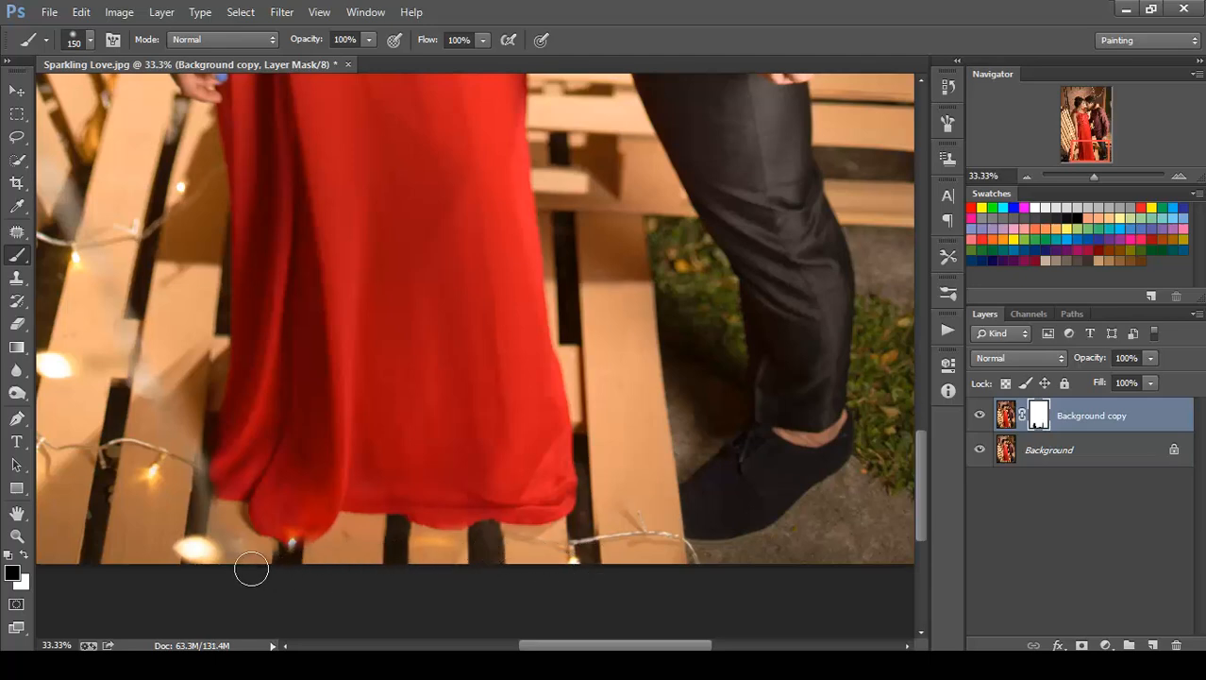
key(x)
key(x)
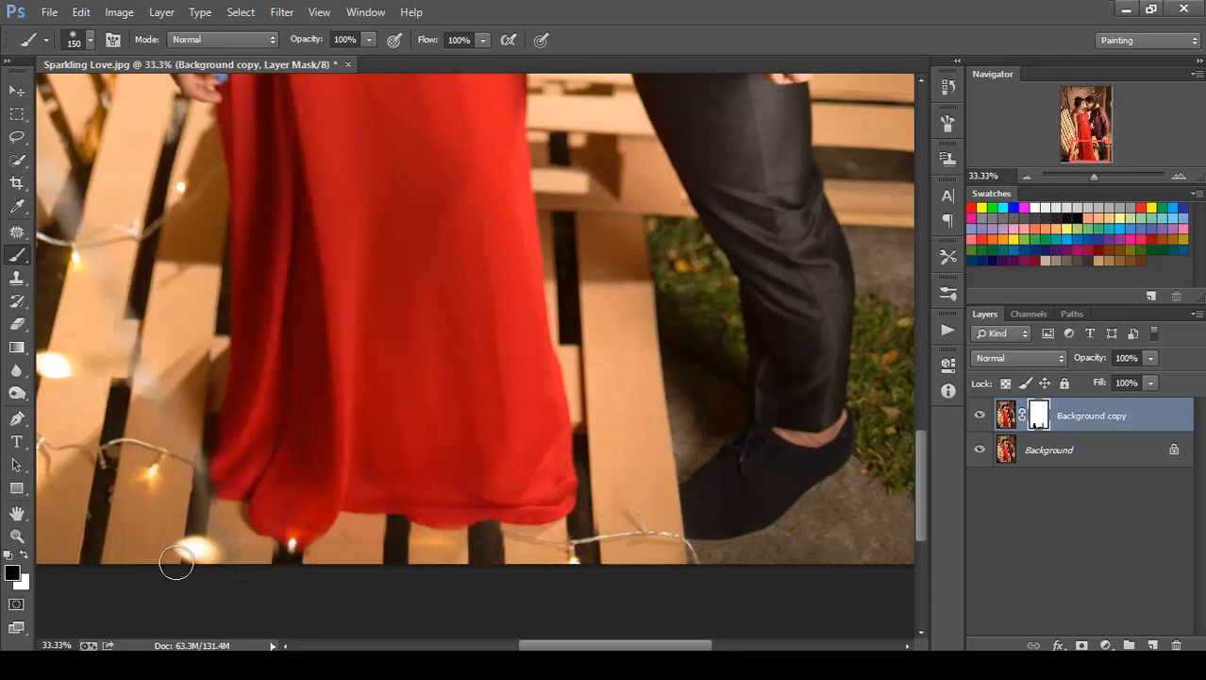
Refine the Background copy mask over the planks left of the dress, painting with the 150 px brush in black and white
drag(468, 380, 657, 491)
mouse_move(489, 485)
mouse_down()
mouse_move(483, 498)
mouse_move(506, 522)
mouse_up()
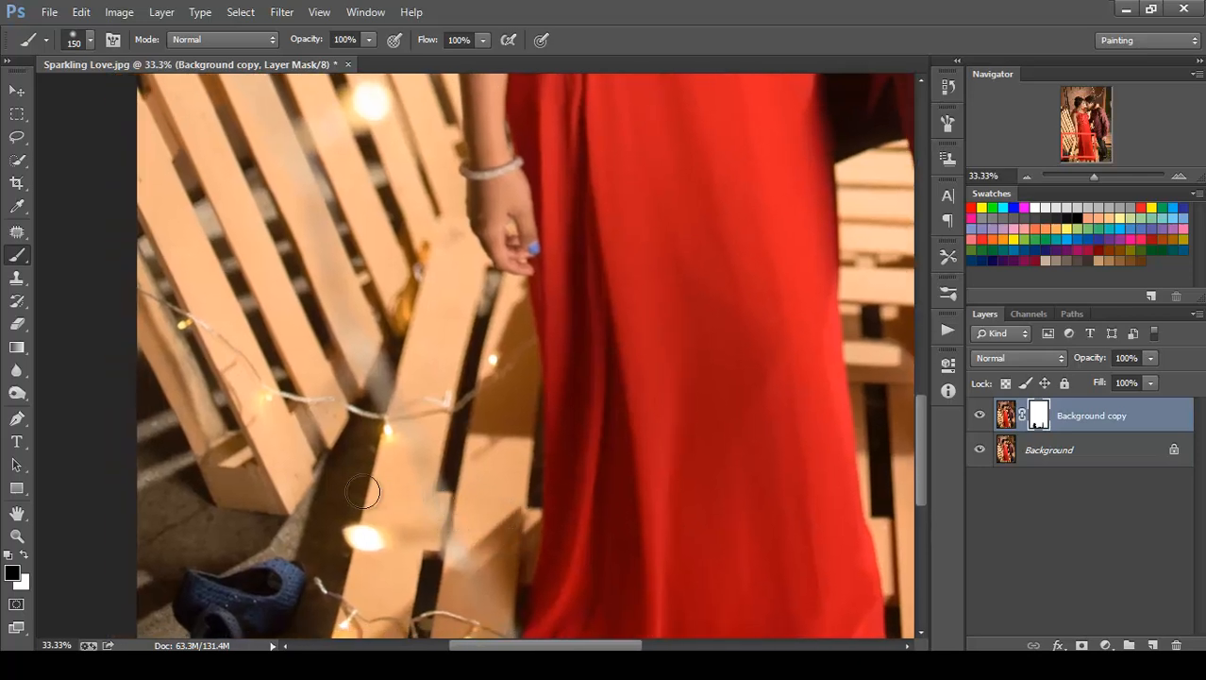
key(x)
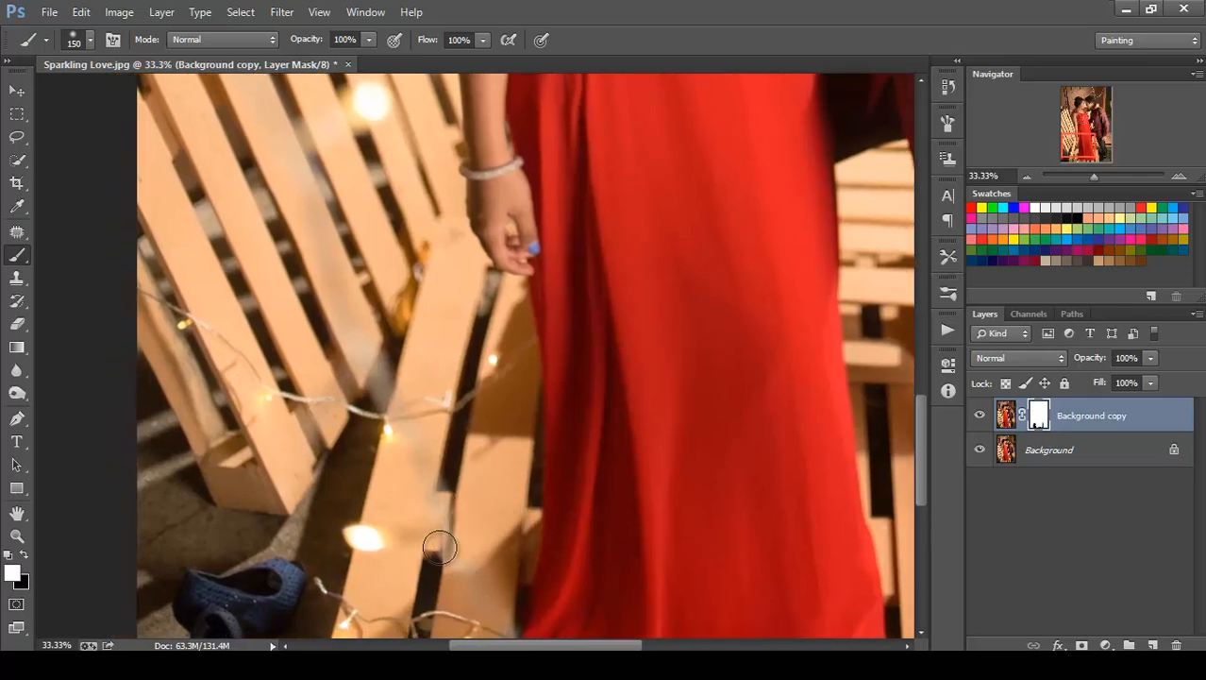
key(x)
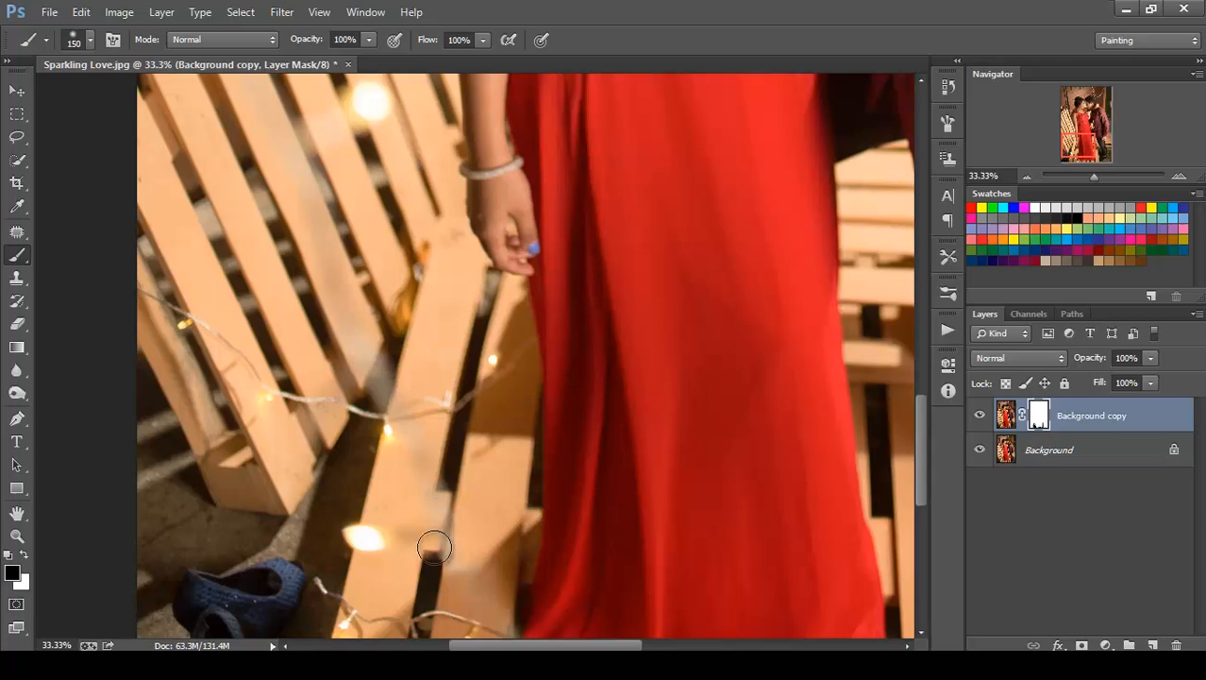
click(427, 510)
key(ctrl+minus)
key(ctrl+minus)
key(ctrl+minus)
key(ctrl+minus)
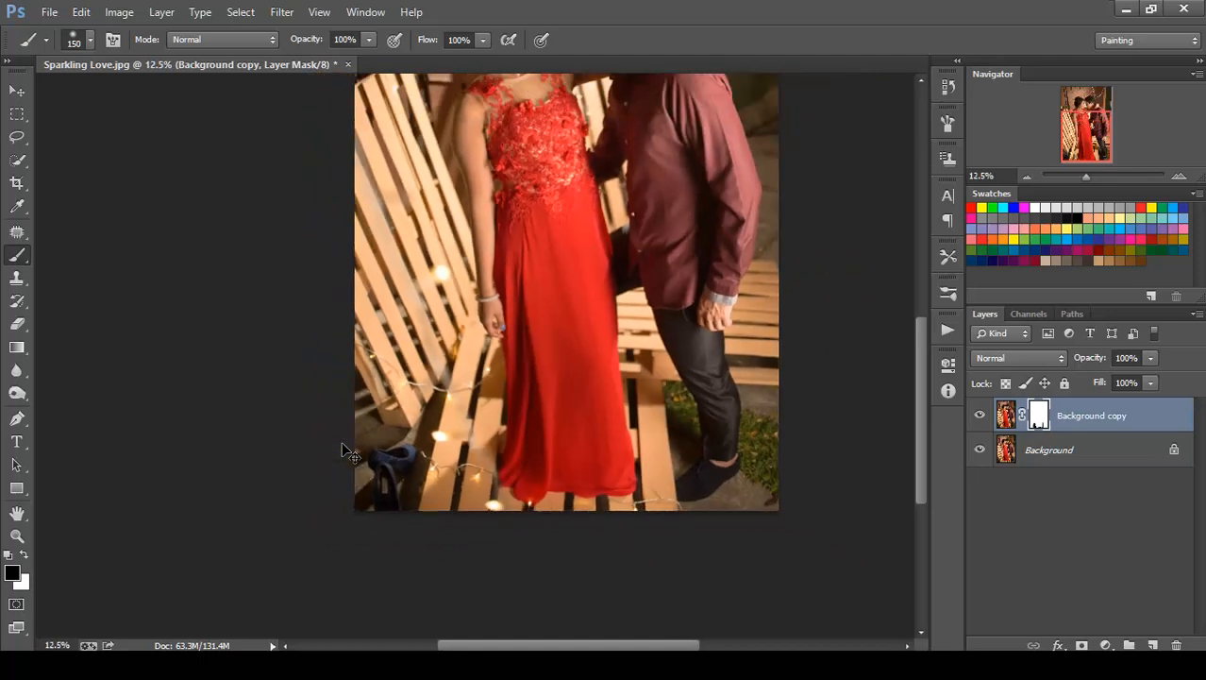
key(ctrl+plus)
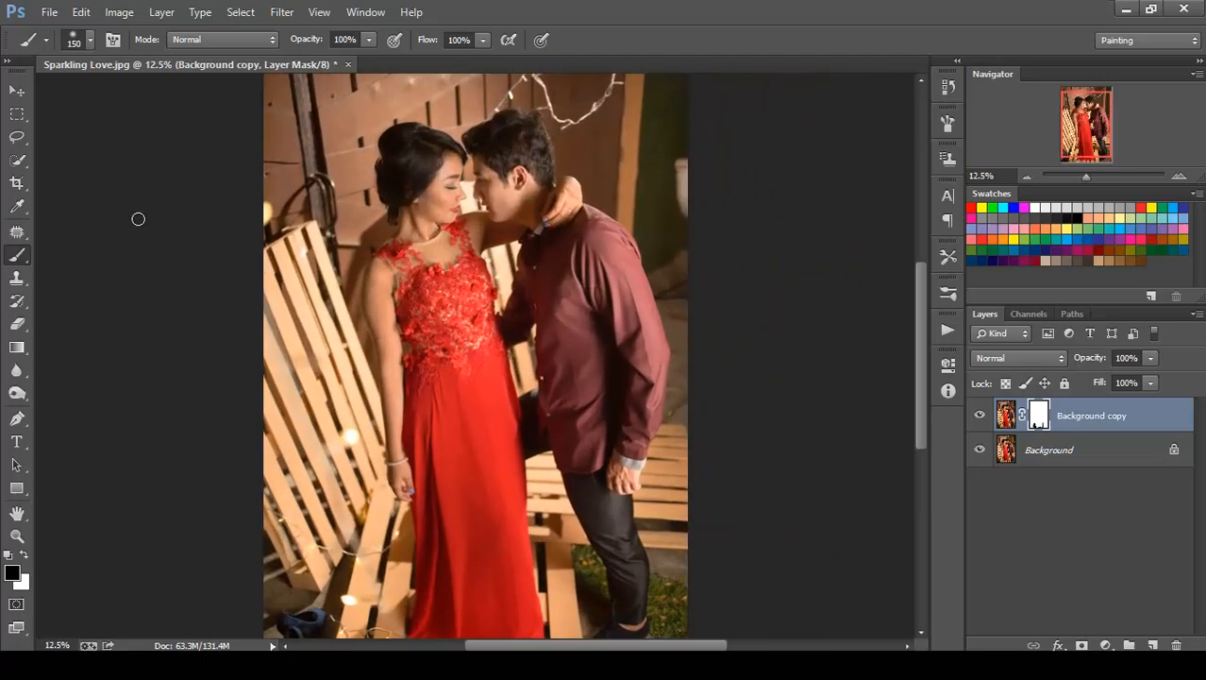
Stamp all visible layers onto a new top layer, name it "Ctrl + Shift + Alt + E atau Command Shift Alt E", and make the full name readable
click(16, 90)
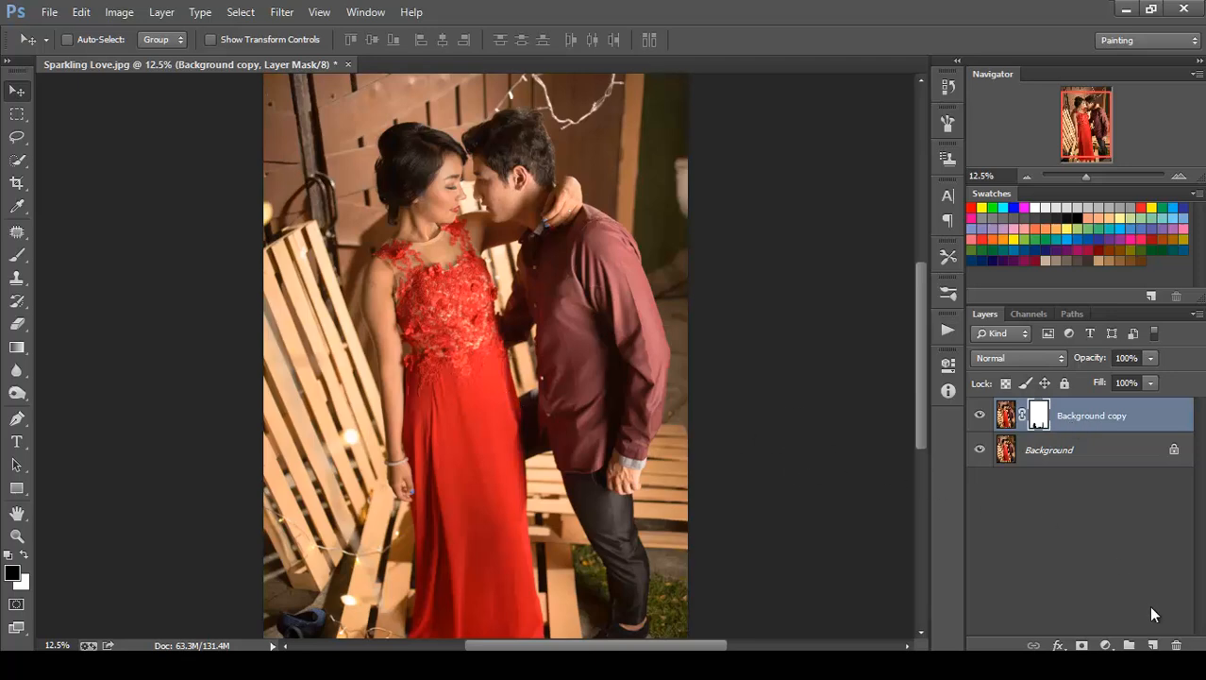
click(1150, 646)
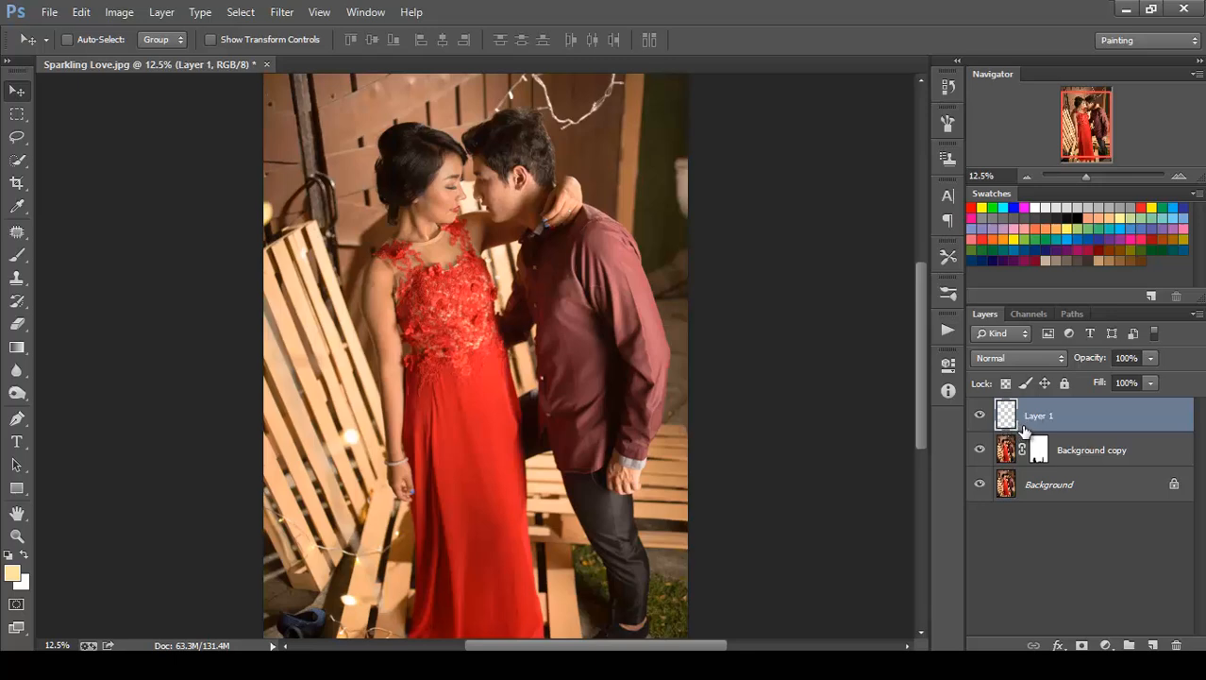
key(ctrl+shift+alt+e)
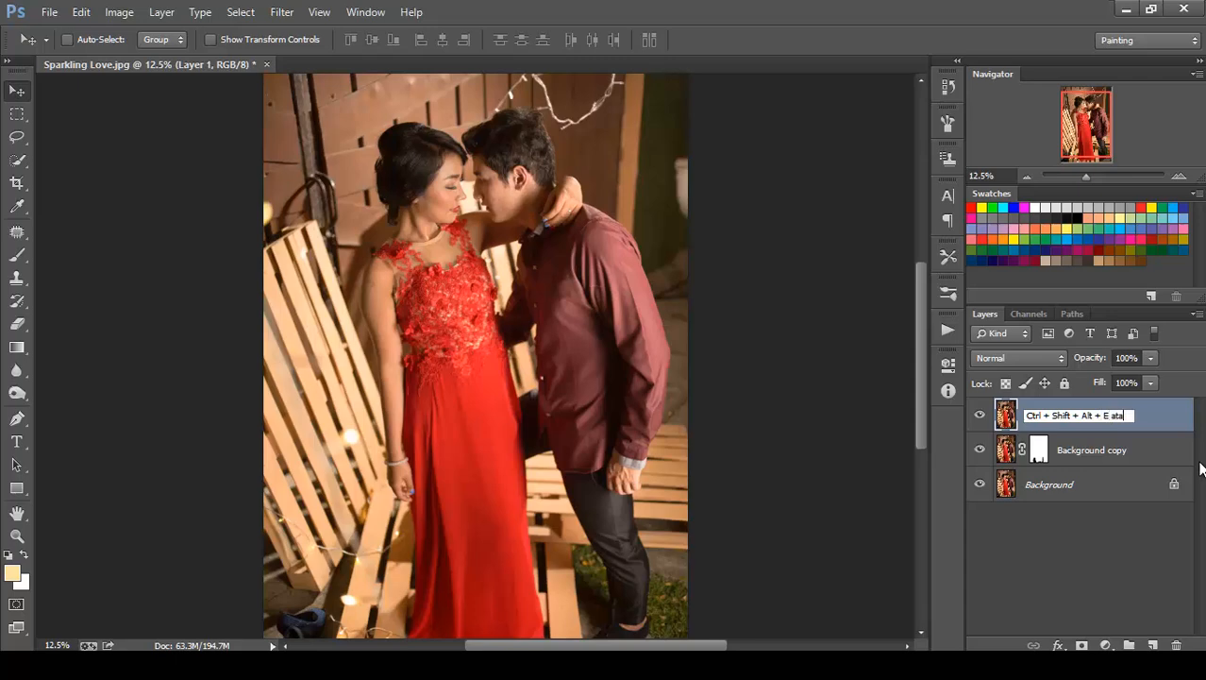
text(nd Sh)
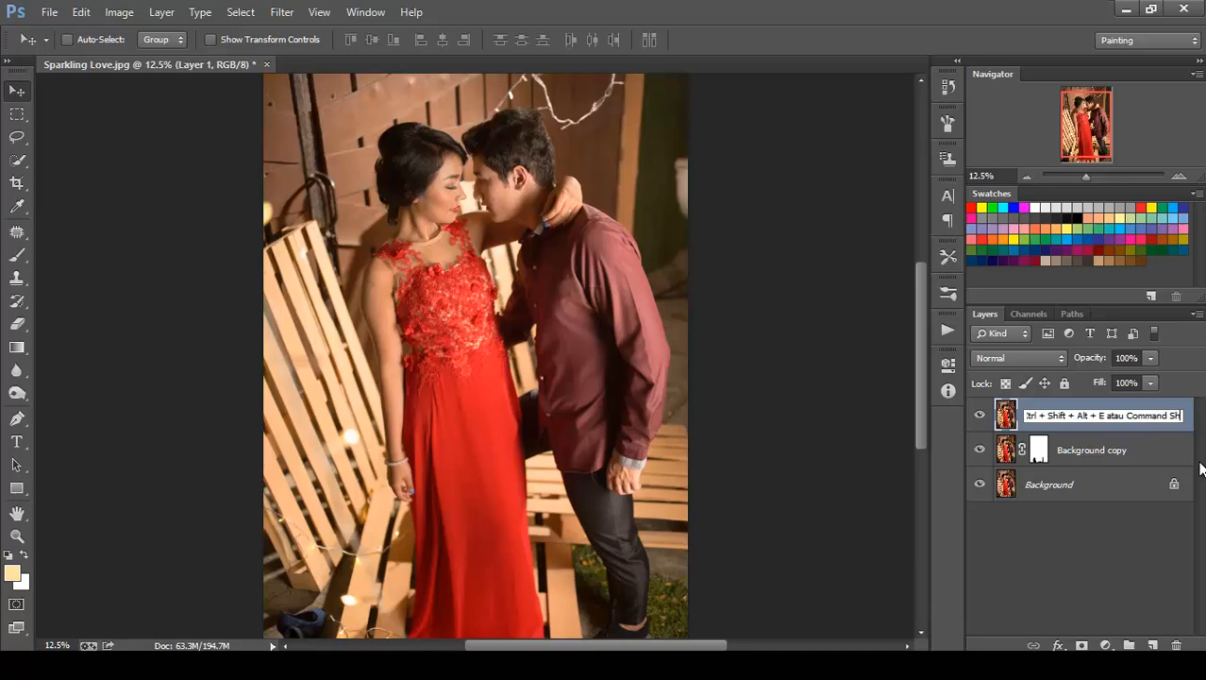
text(ift Alt E)
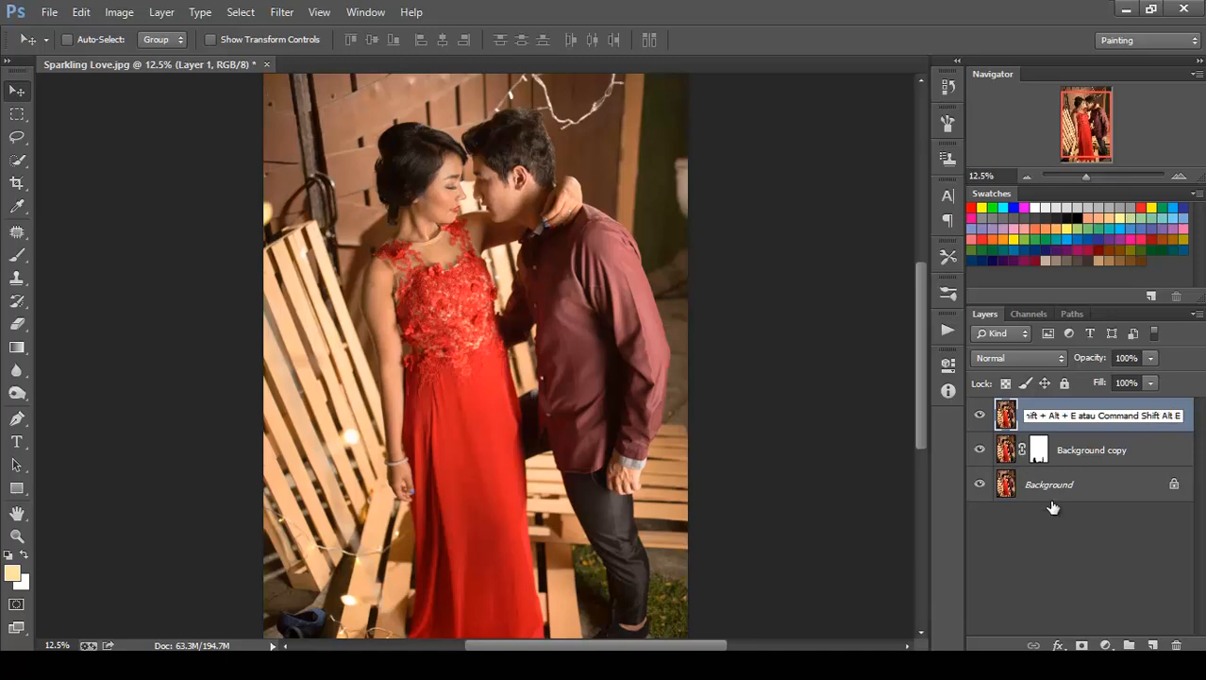
key(Return)
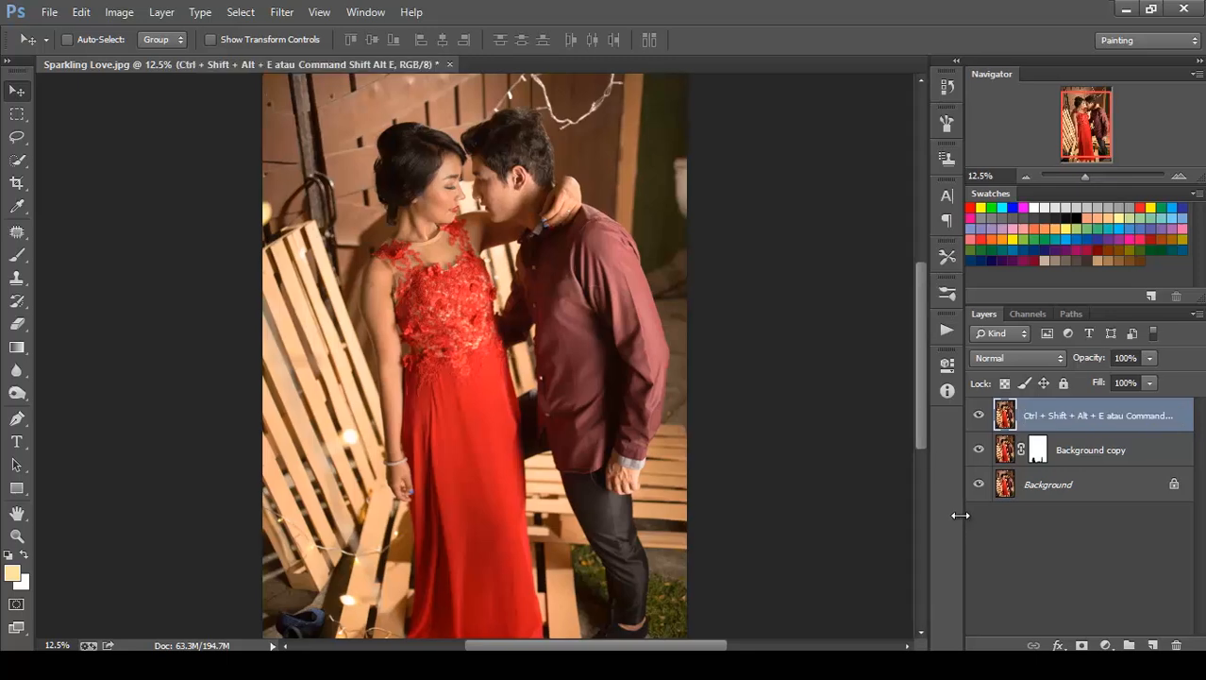
drag(963, 520, 860, 518)
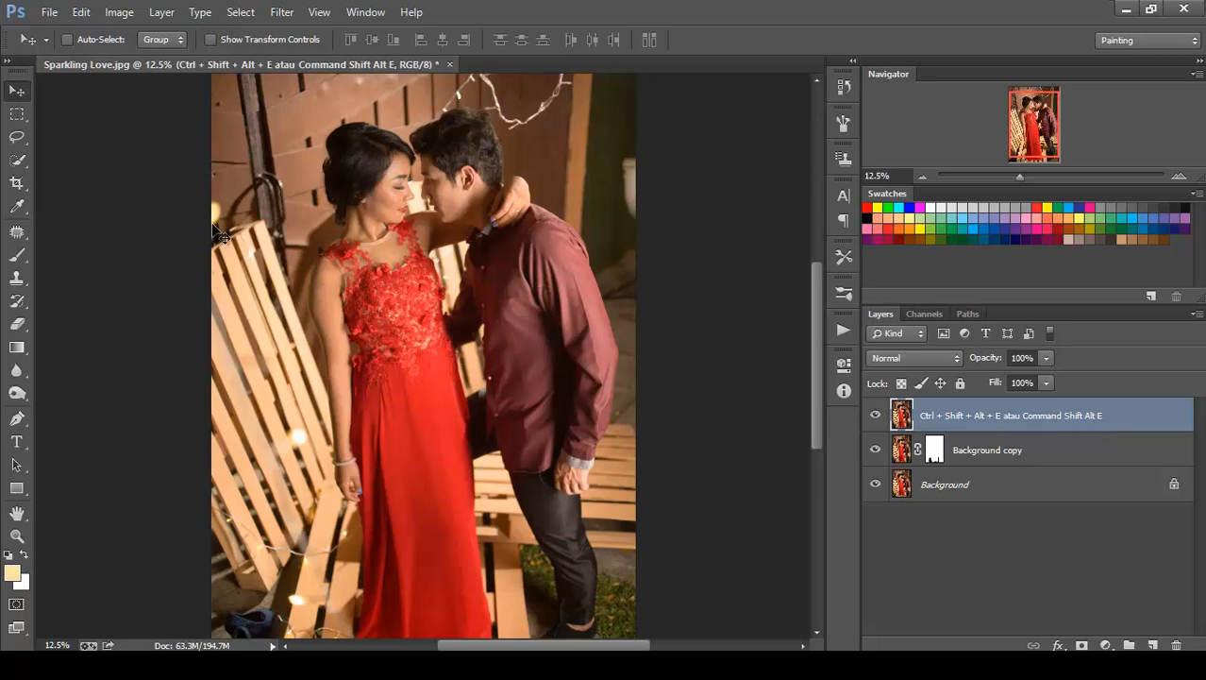
Remove the blemishes on the man's cheek using the Patch Tool in Normal mode with Source
key(ctrl+plus)
key(ctrl+plus)
key(ctrl+plus)
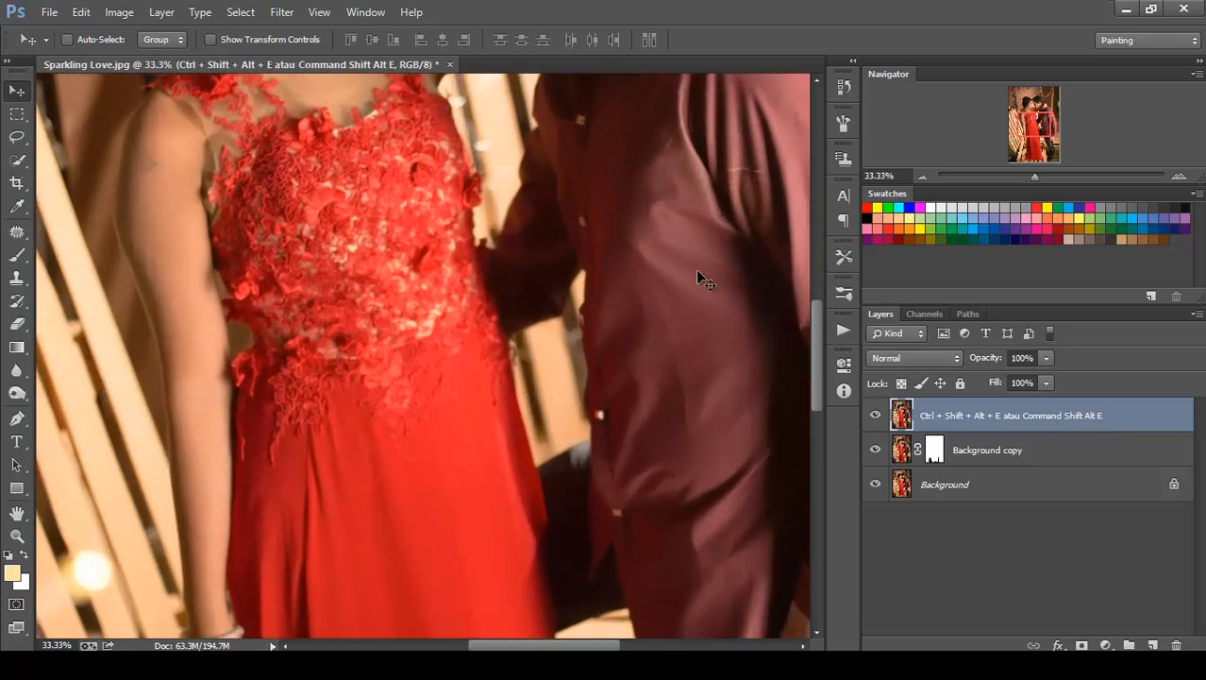
drag(817, 340, 809, 236)
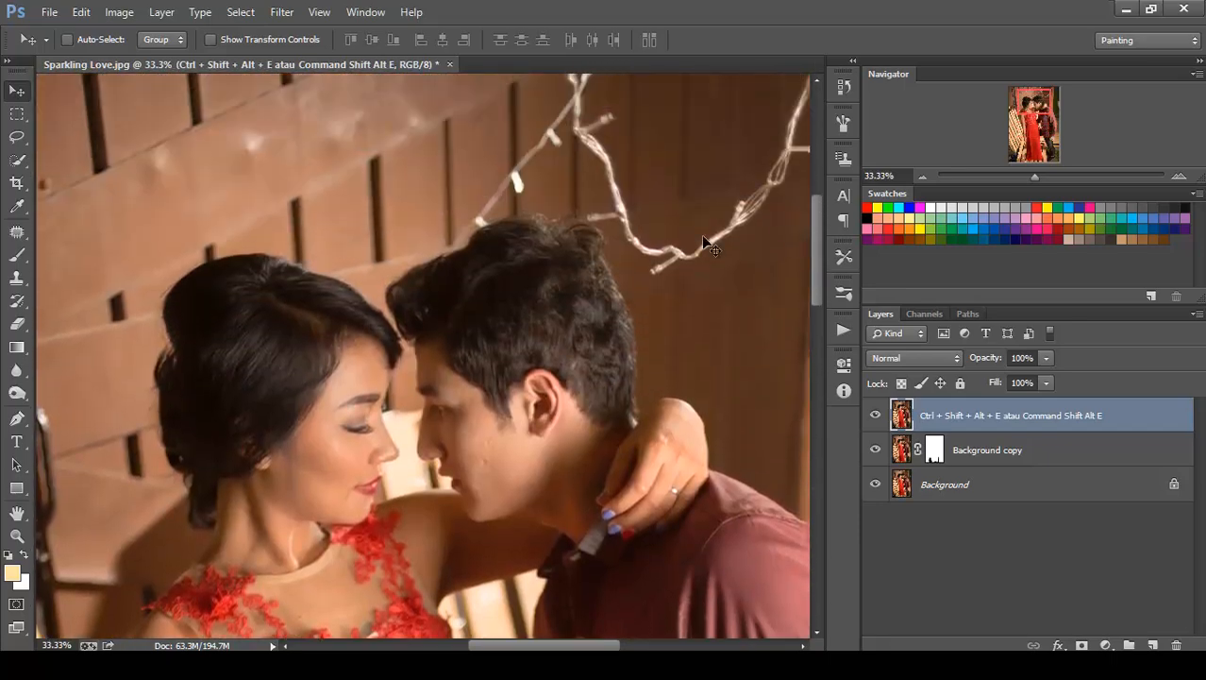
key(ctrl+plus)
key(ctrl+plus)
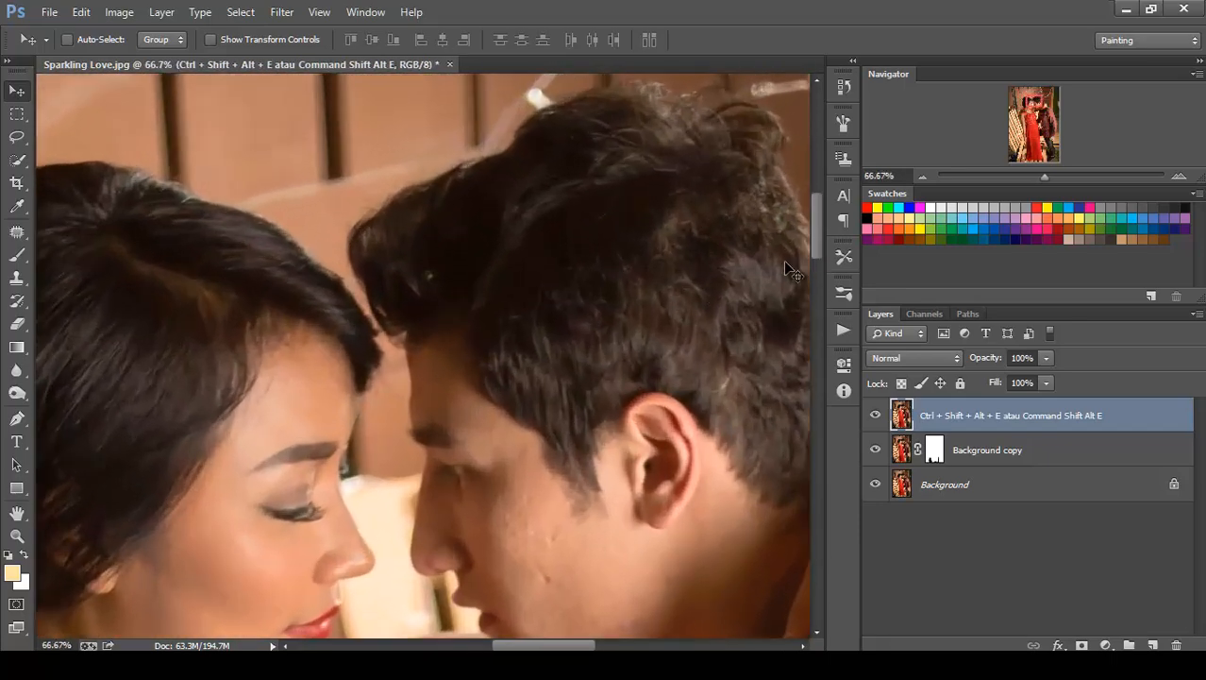
mouse_move(817, 248)
mouse_down()
mouse_move(816, 270)
mouse_move(801, 265)
mouse_up()
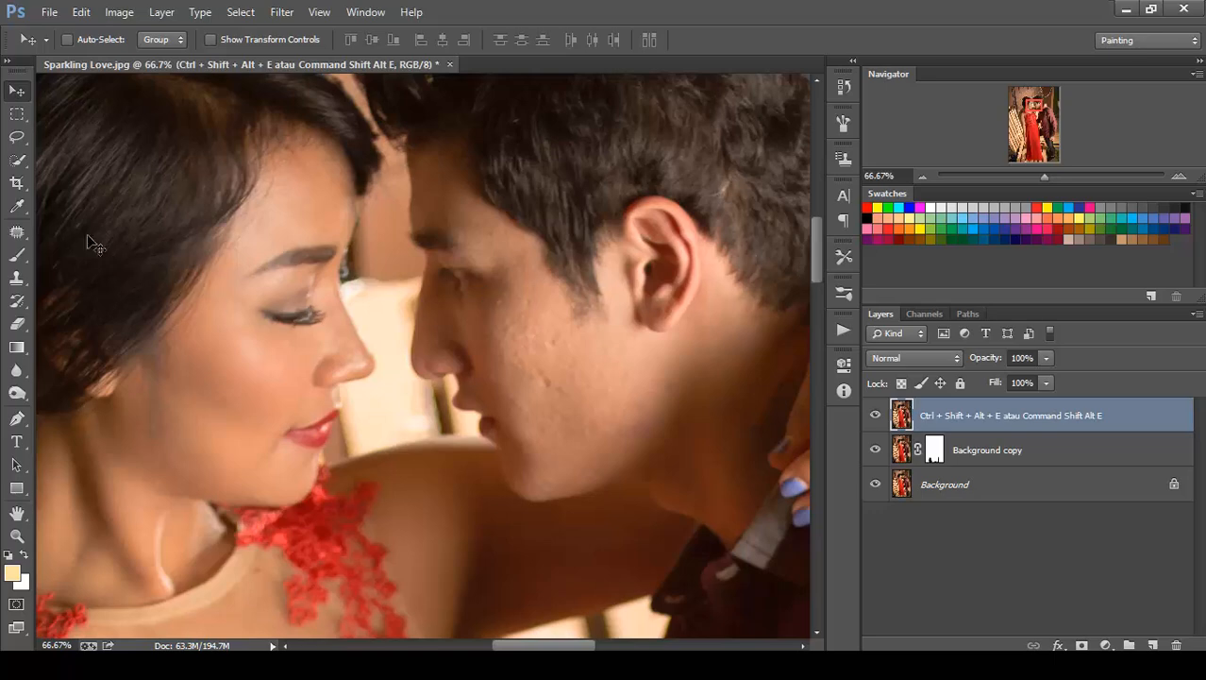
click(17, 232)
right_click(17, 231)
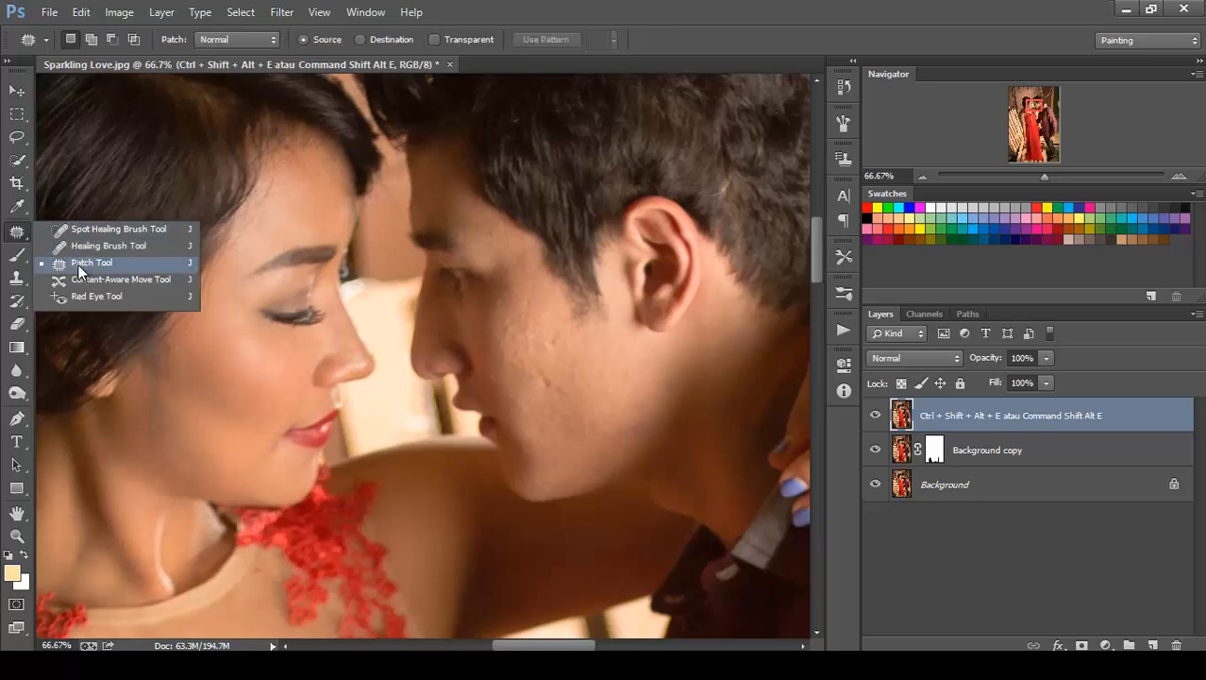
click(79, 263)
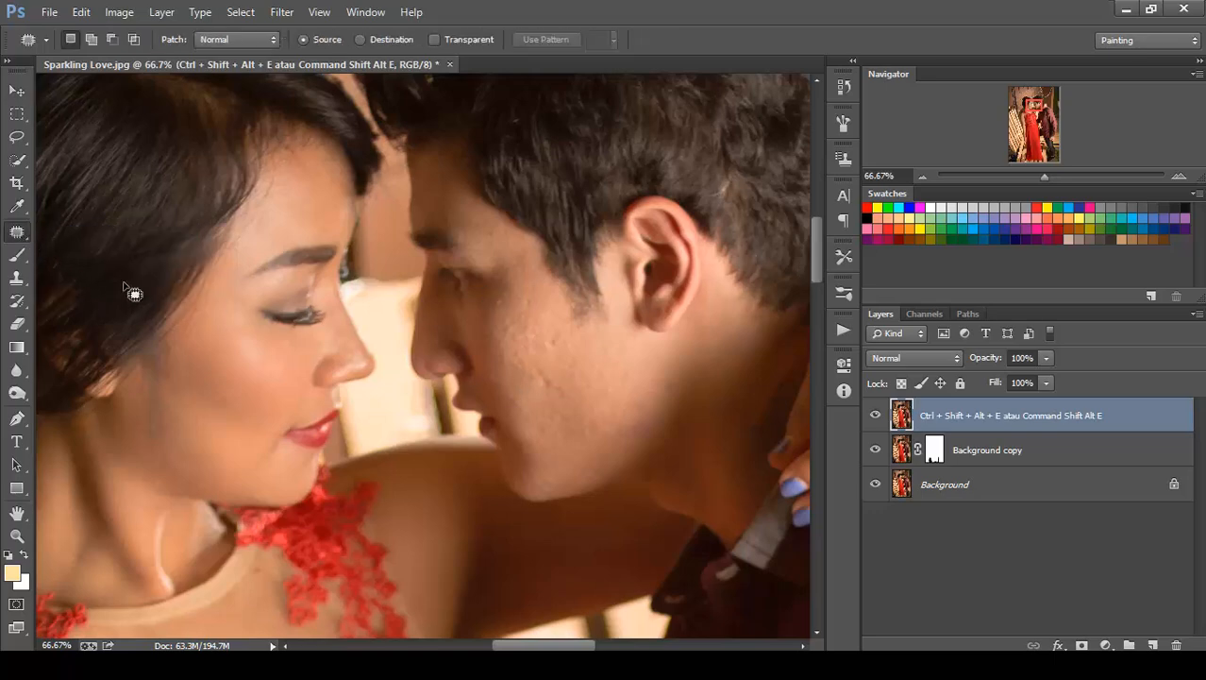
mouse_move(550, 367)
mouse_down()
mouse_move(538, 372)
mouse_move(560, 388)
mouse_move(568, 341)
mouse_move(552, 357)
mouse_move(521, 342)
mouse_move(550, 346)
mouse_up()
drag(538, 342, 554, 353)
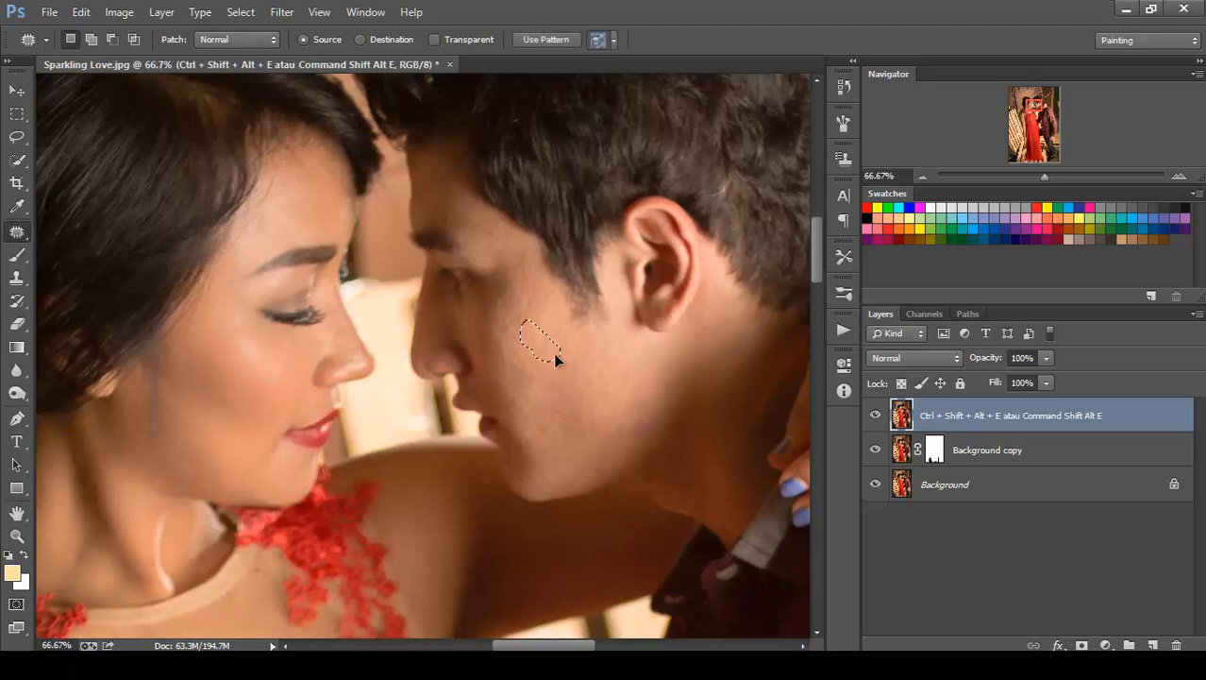
key(ctrl+d)
Patch the uneven skin beside the man's eye, on his temple and across his upper cheek, deselecting after each patch
mouse_move(494, 310)
mouse_down()
mouse_move(508, 341)
mouse_move(546, 347)
mouse_move(541, 320)
mouse_up()
key(ctrl+d)
key(ctrl+d)
mouse_move(533, 316)
mouse_down()
mouse_move(540, 330)
mouse_move(517, 319)
mouse_up()
key(ctrl+d)
drag(519, 321, 503, 274)
mouse_move(501, 278)
mouse_down()
mouse_move(499, 291)
mouse_move(525, 257)
mouse_move(518, 284)
mouse_up()
key(ctrl+d)
key(ctrl+d)
drag(488, 227, 500, 227)
drag(496, 229, 524, 255)
key(ctrl+d)
mouse_move(523, 257)
mouse_down()
mouse_move(509, 275)
mouse_move(522, 258)
mouse_move(547, 325)
mouse_move(553, 307)
mouse_move(547, 348)
mouse_move(542, 318)
mouse_move(520, 334)
mouse_move(580, 355)
mouse_up()
key(ctrl+d)
key(ctrl+d)
key(ctrl+d)
key(ctrl+d)
key(ctrl+d)
Patch the remaining marks on the middle of the man's cheek with nearby clean skin
mouse_move(581, 354)
mouse_down()
mouse_move(615, 350)
mouse_move(568, 385)
mouse_move(628, 388)
mouse_move(649, 355)
mouse_move(573, 374)
mouse_up()
key(ctrl+d)
key(ctrl+d)
key(ctrl+d)
mouse_move(569, 374)
mouse_down()
mouse_move(592, 368)
mouse_move(533, 363)
mouse_up()
key(ctrl+d)
mouse_move(526, 368)
mouse_down()
mouse_move(546, 371)
mouse_move(531, 378)
mouse_move(535, 367)
mouse_up()
key(ctrl+d)
mouse_move(527, 367)
mouse_down()
mouse_move(571, 374)
mouse_move(587, 402)
mouse_up()
key(ctrl+d)
drag(575, 387, 593, 368)
key(ctrl+d)
drag(498, 330, 508, 332)
drag(515, 353, 533, 367)
key(ctrl+d)
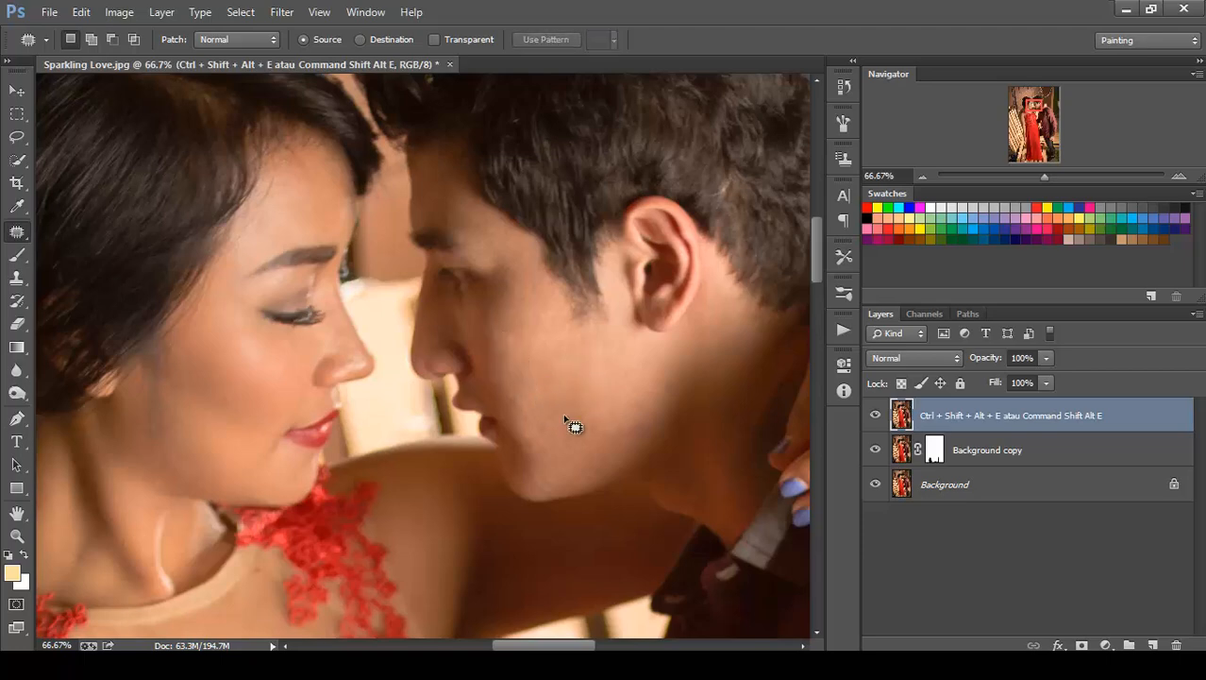
Patch the rough skin along the man's jaw and the side of his cheek below the ear
drag(628, 437, 644, 427)
mouse_move(639, 428)
mouse_down()
mouse_move(657, 400)
mouse_move(654, 413)
mouse_move(645, 404)
mouse_up()
key(ctrl+d)
key(ctrl+d)
mouse_move(644, 408)
mouse_down()
mouse_move(634, 394)
mouse_move(626, 435)
mouse_move(606, 446)
mouse_move(619, 429)
mouse_up()
key(ctrl+d)
mouse_move(613, 430)
mouse_down()
mouse_move(620, 401)
mouse_move(595, 437)
mouse_move(621, 403)
mouse_up()
key(ctrl+d)
drag(612, 420, 598, 417)
key(ctrl+d)
drag(619, 370, 627, 368)
mouse_move(622, 380)
mouse_down()
mouse_move(609, 379)
mouse_move(650, 390)
mouse_move(686, 368)
mouse_move(658, 389)
mouse_up()
key(ctrl+d)
key(ctrl+d)
Patch the small spots on the woman's cheek and beside her eye
mouse_move(168, 404)
mouse_down()
mouse_move(455, 392)
mouse_move(501, 417)
mouse_move(558, 407)
mouse_move(542, 416)
mouse_move(512, 400)
mouse_move(504, 377)
mouse_up()
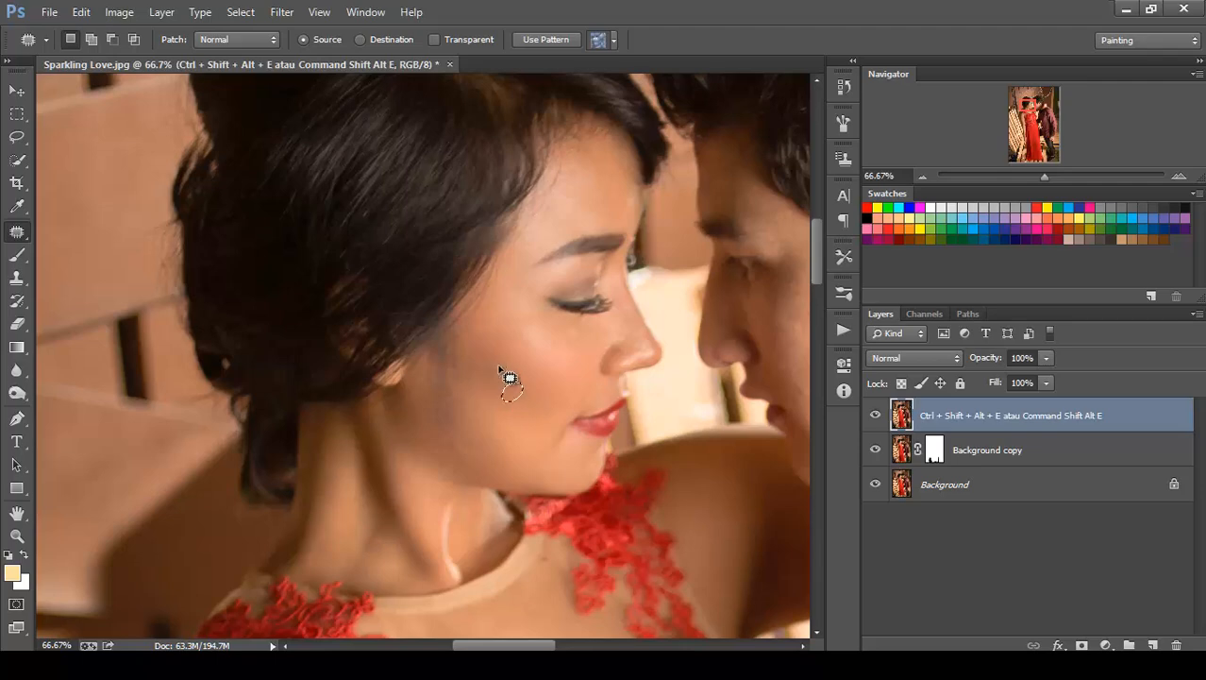
key(ctrl+d)
drag(531, 302, 527, 300)
key(ctrl+d)
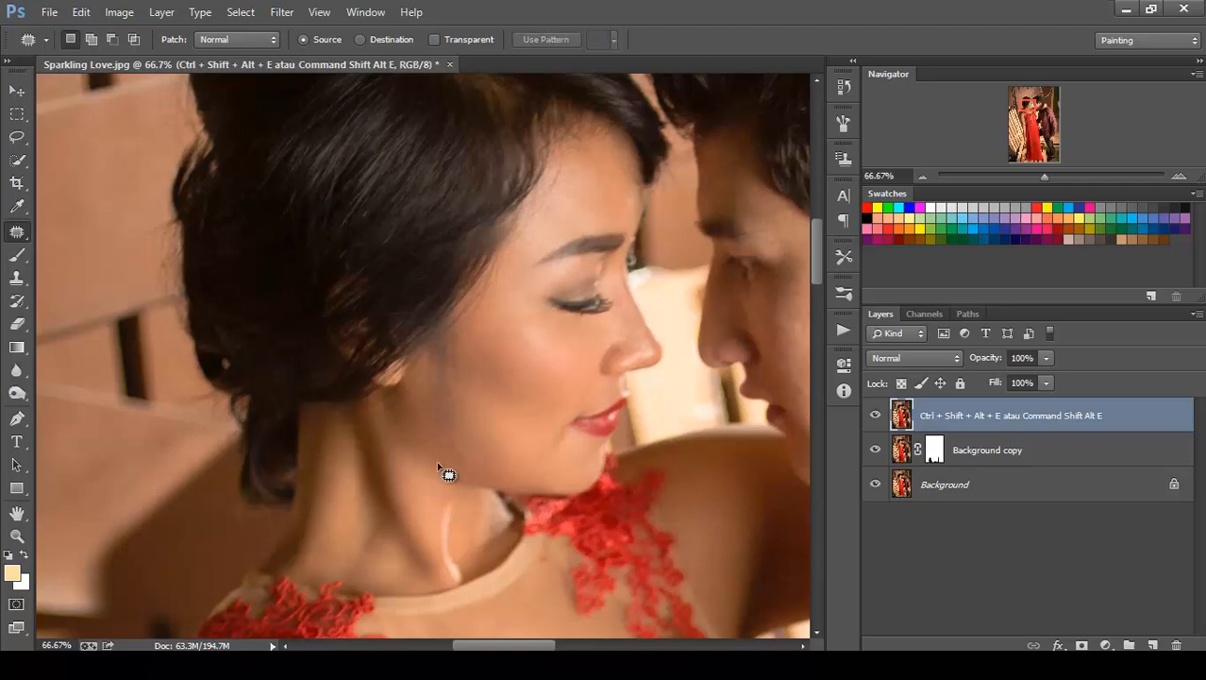
Even out the skin along the woman's jaw, rear cheek and area near her ear with repeated small patches
mouse_move(443, 472)
mouse_down()
mouse_move(413, 479)
mouse_move(431, 484)
mouse_up()
key(ctrl+d)
mouse_move(433, 416)
mouse_down()
mouse_move(441, 446)
mouse_move(475, 415)
mouse_up()
key(ctrl+d)
mouse_move(475, 370)
mouse_down()
mouse_move(429, 403)
mouse_move(490, 413)
mouse_move(455, 438)
mouse_move(461, 447)
mouse_move(472, 427)
mouse_move(430, 442)
mouse_move(439, 435)
mouse_up()
key(ctrl+d)
key(ctrl+d)
key(ctrl+d)
key(ctrl+d)
drag(438, 436, 457, 469)
key(ctrl+d)
mouse_move(455, 416)
mouse_down()
mouse_move(477, 399)
mouse_move(470, 443)
mouse_up()
key(ctrl+d)
mouse_move(451, 355)
mouse_down()
mouse_move(426, 387)
mouse_move(457, 375)
mouse_up()
mouse_move(457, 375)
mouse_down()
mouse_move(441, 418)
mouse_move(436, 400)
mouse_up()
key(ctrl+d)
mouse_move(436, 400)
mouse_down()
mouse_move(452, 420)
mouse_move(453, 391)
mouse_up()
key(ctrl+d)
drag(453, 391, 471, 445)
key(ctrl+d)
mouse_move(467, 444)
mouse_down()
mouse_move(452, 432)
mouse_move(471, 458)
mouse_up()
key(ctrl+d)
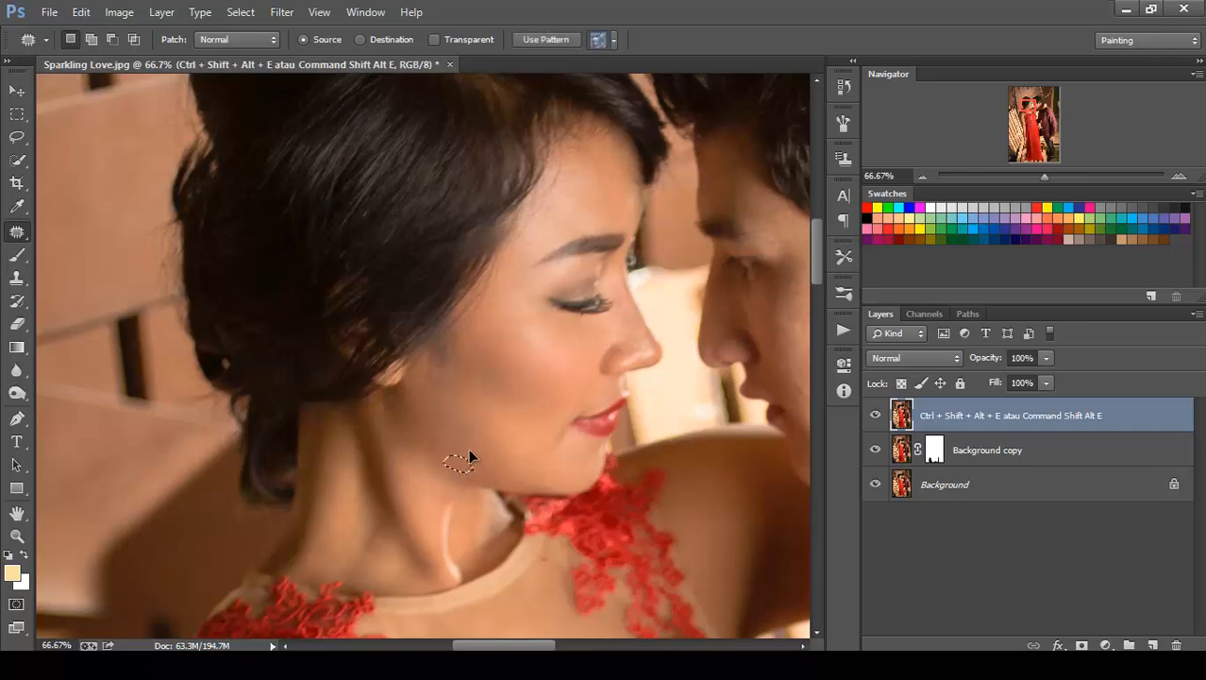
key(ctrl+d)
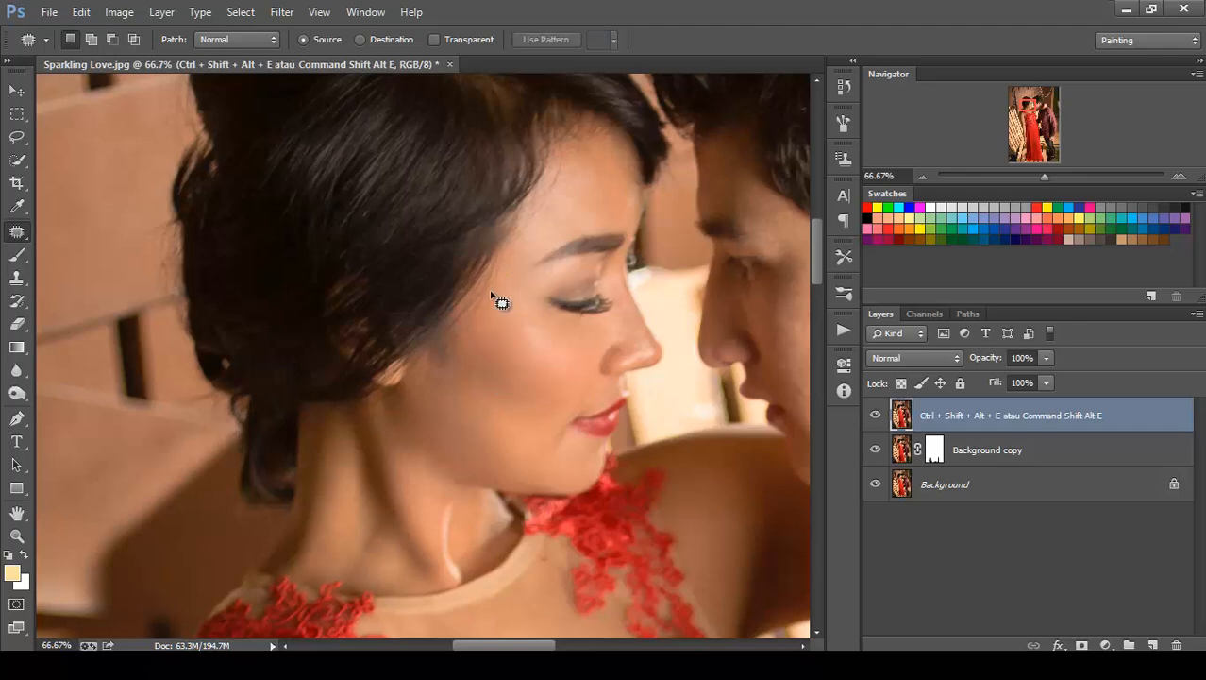
mouse_move(461, 345)
mouse_down()
mouse_move(437, 361)
mouse_move(468, 368)
mouse_move(448, 395)
mouse_move(462, 374)
mouse_move(404, 358)
mouse_move(415, 370)
mouse_move(393, 345)
mouse_move(379, 420)
mouse_move(391, 385)
mouse_up()
key(ctrl+d)
key(ctrl+d)
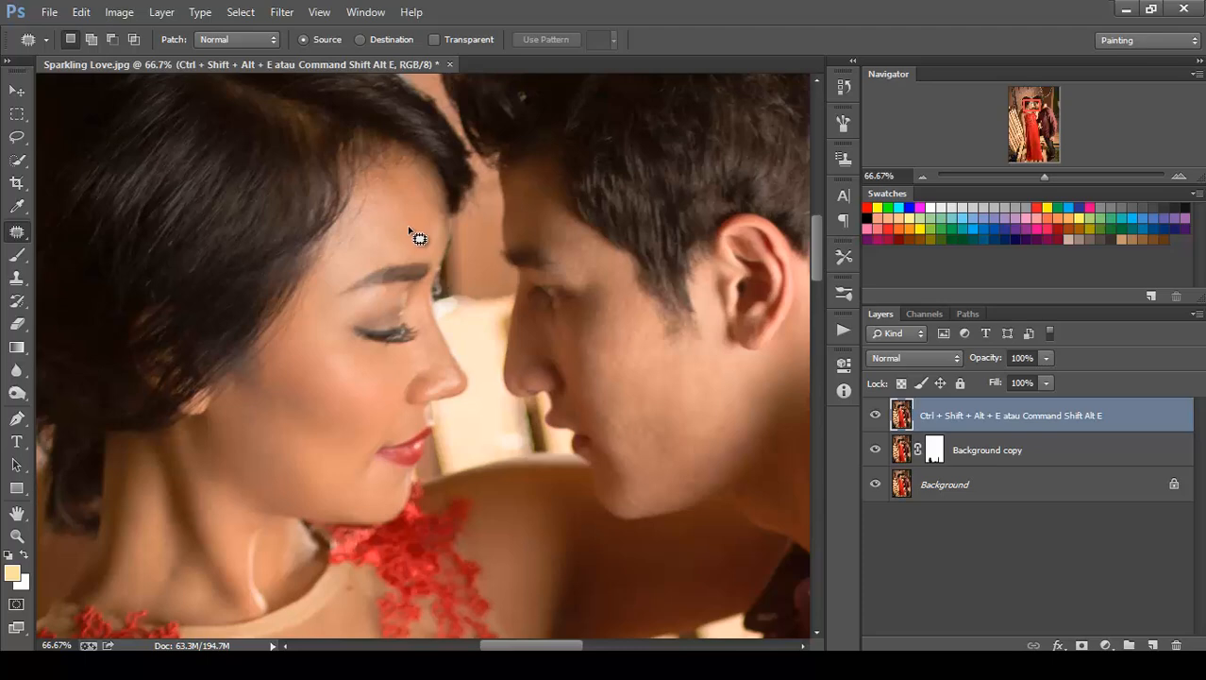
Smooth the stamped layer with a Surface Blur, adjusting its radius and threshold while previewing the woman's face
click(281, 11)
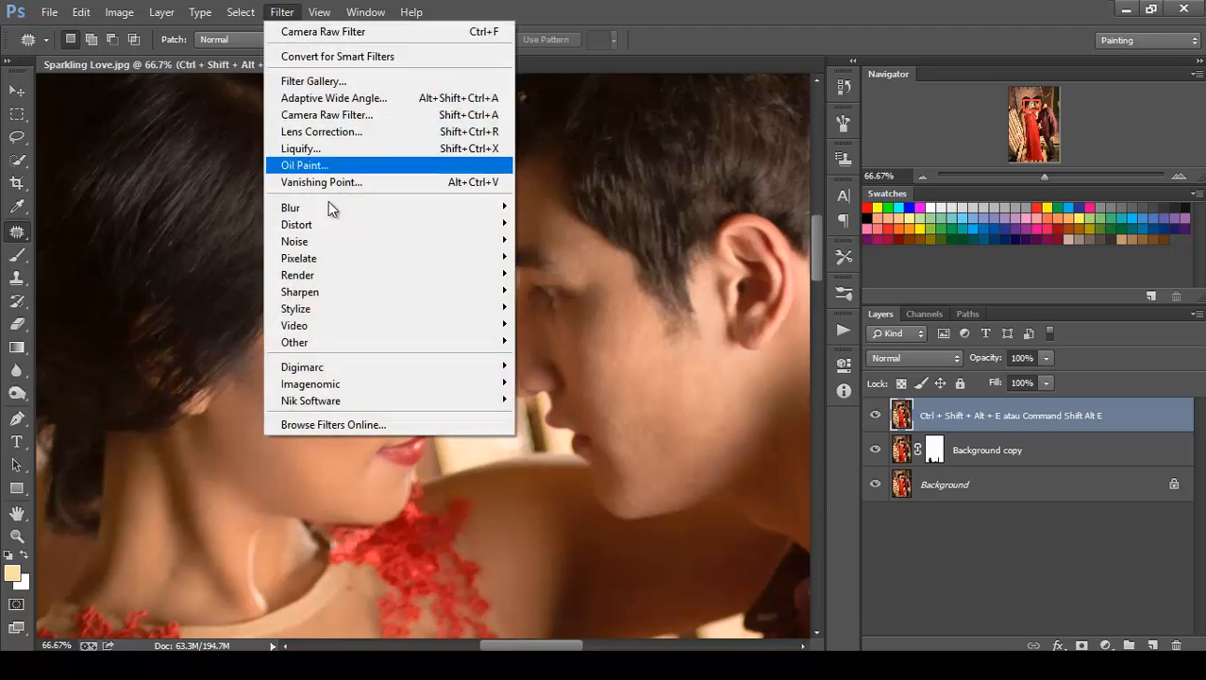
mouse_move(338, 212)
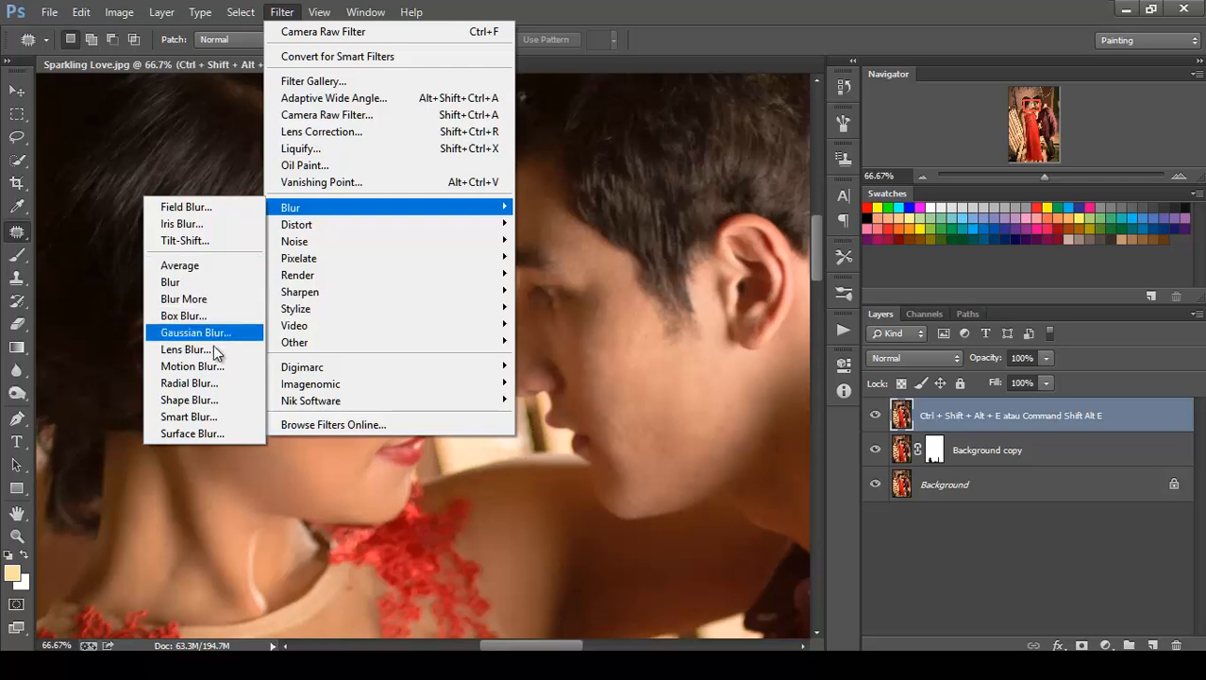
click(216, 433)
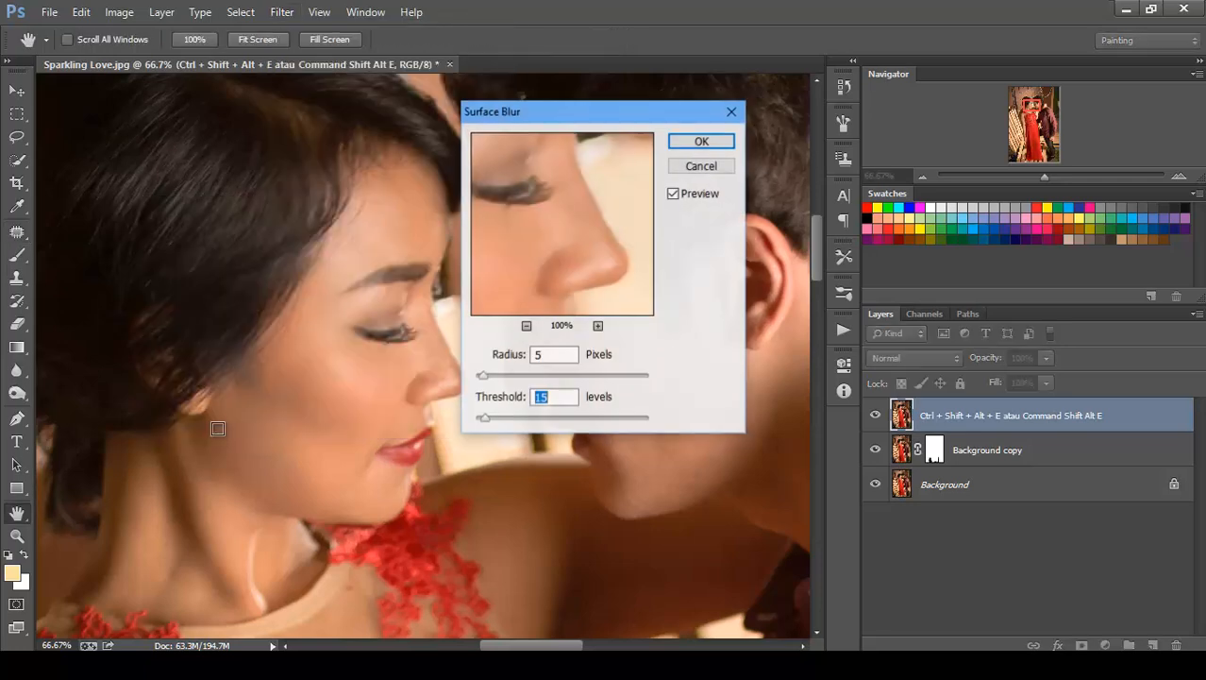
drag(564, 251, 608, 237)
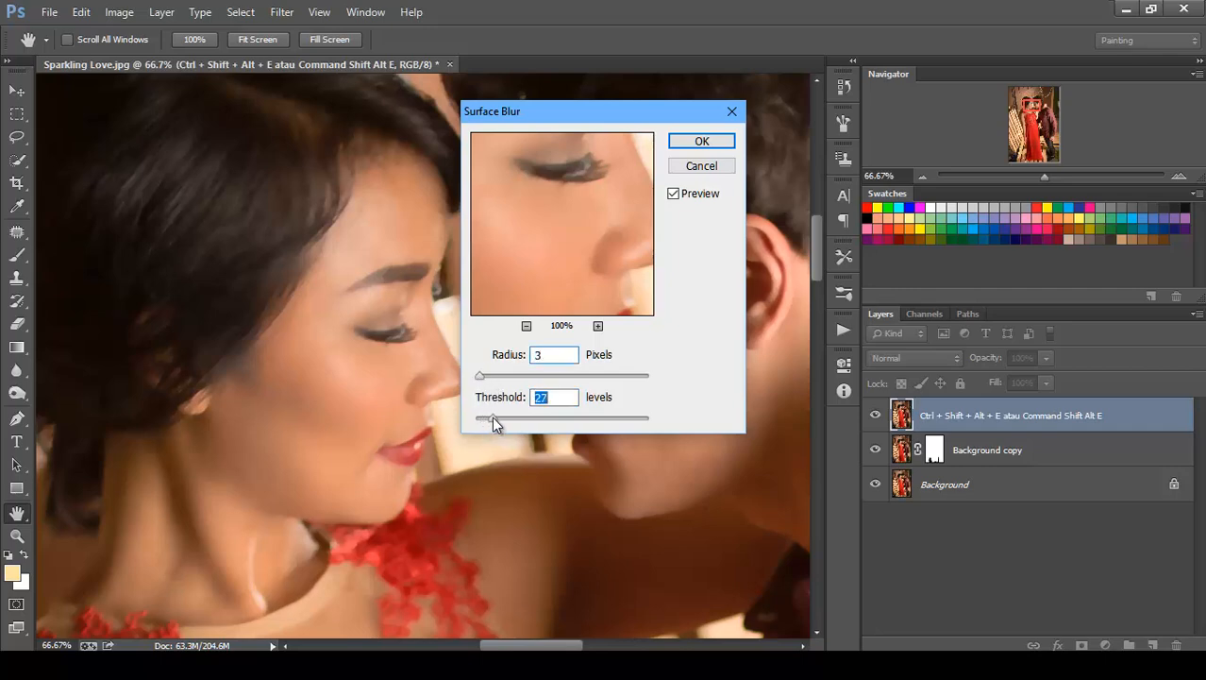
drag(492, 416, 483, 377)
click(708, 144)
key(j)
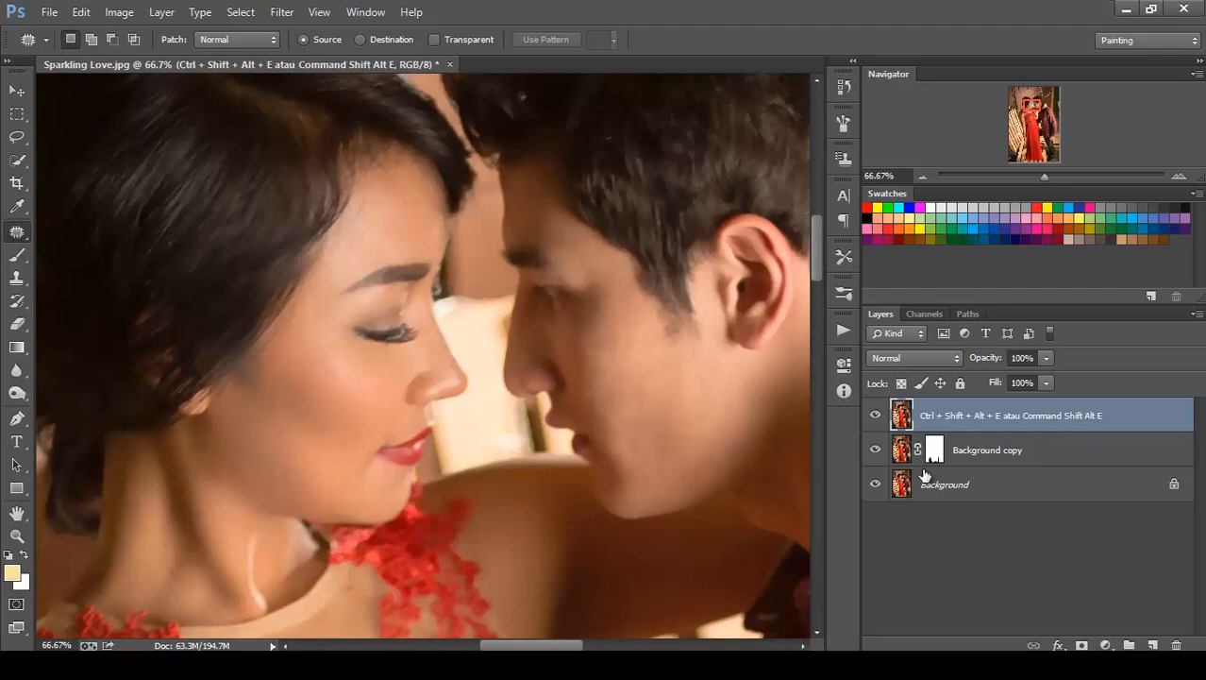
Add a layer mask to the blurred stamped layer and invert it to black
click(1082, 645)
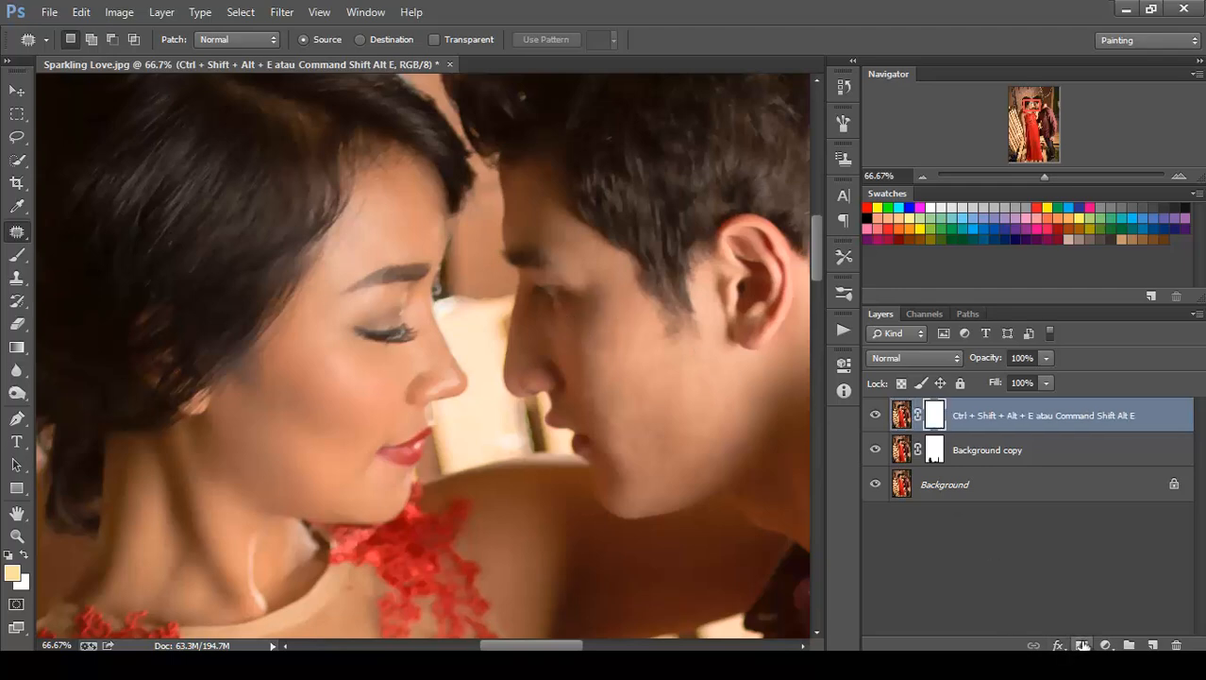
double_click(935, 419)
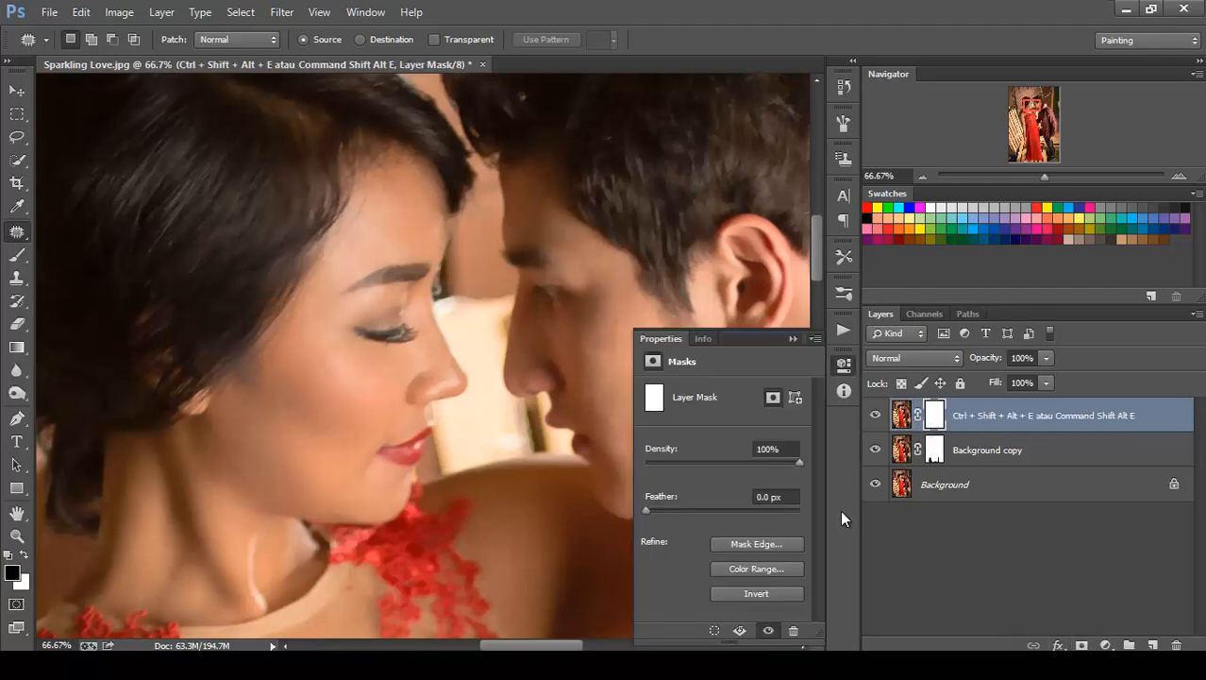
click(756, 591)
click(798, 338)
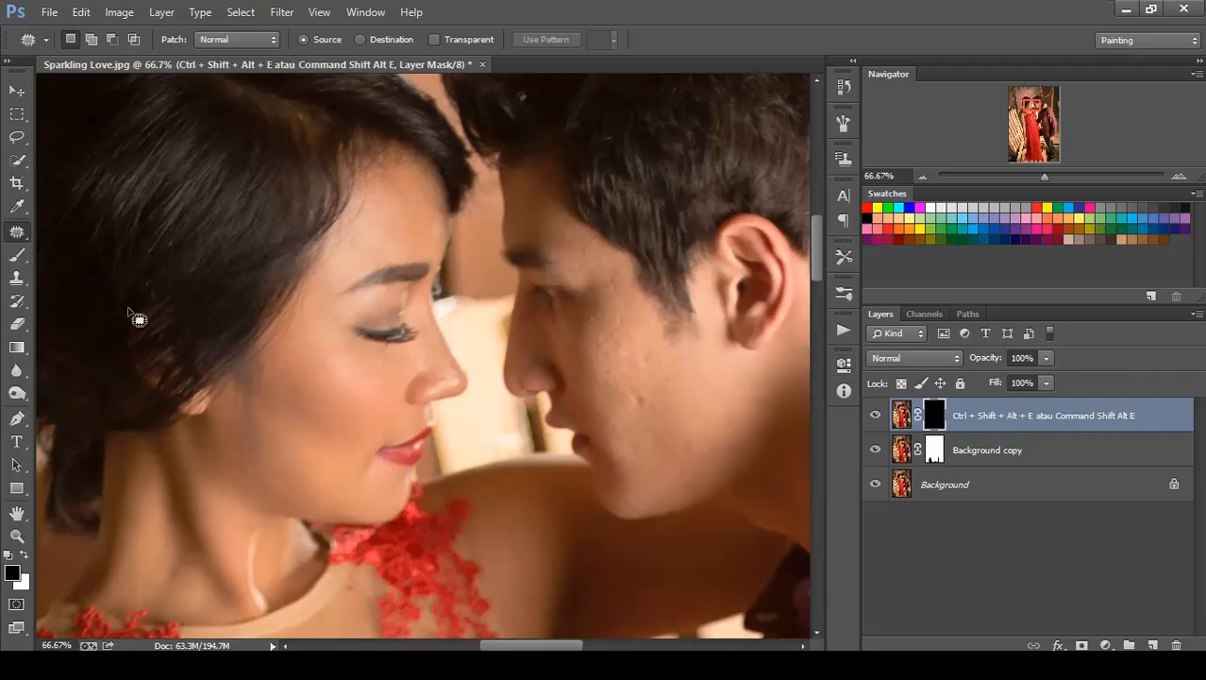
Paint the mask white over the man's facial skin with a 150 px brush to bring out the smoothed retouching
click(17, 254)
click(26, 558)
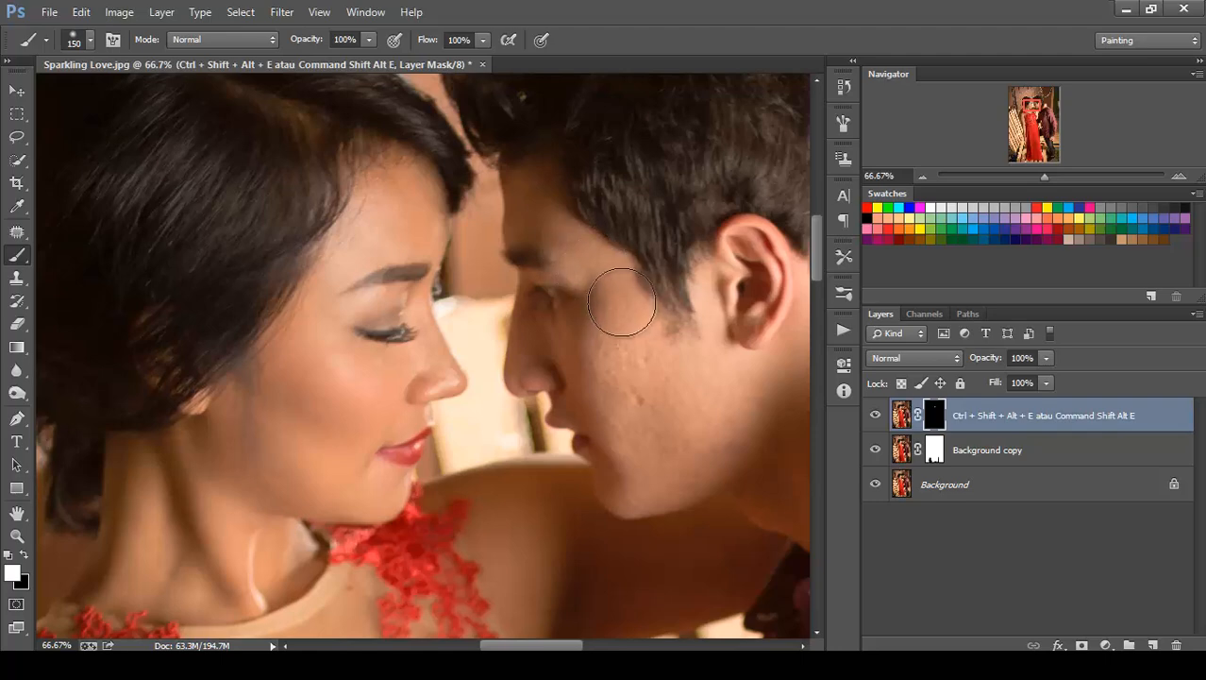
mouse_move(637, 375)
mouse_down()
mouse_move(684, 426)
mouse_move(767, 385)
mouse_move(639, 426)
mouse_move(609, 353)
mouse_move(638, 474)
mouse_move(682, 394)
mouse_move(538, 404)
mouse_up()
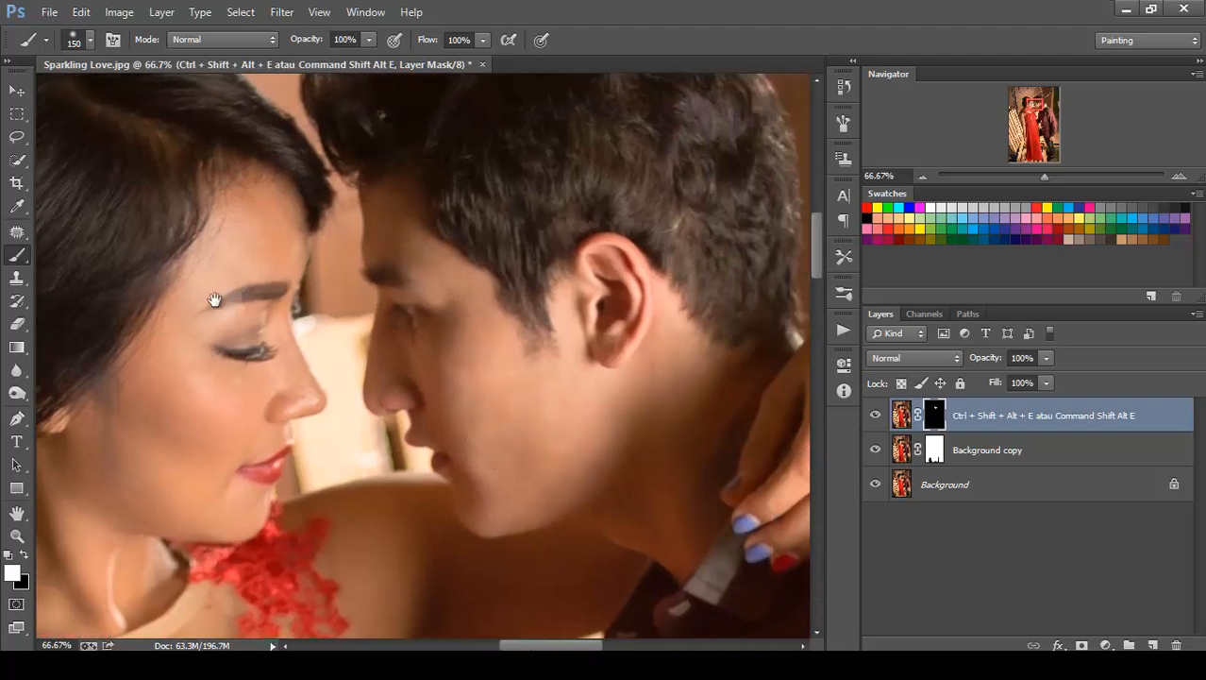
Paint the mask white over the woman's facial skin, reducing the brush from 100 to 60 px for the smaller areas
drag(216, 301, 411, 249)
key(bracketleft)
key(bracketleft)
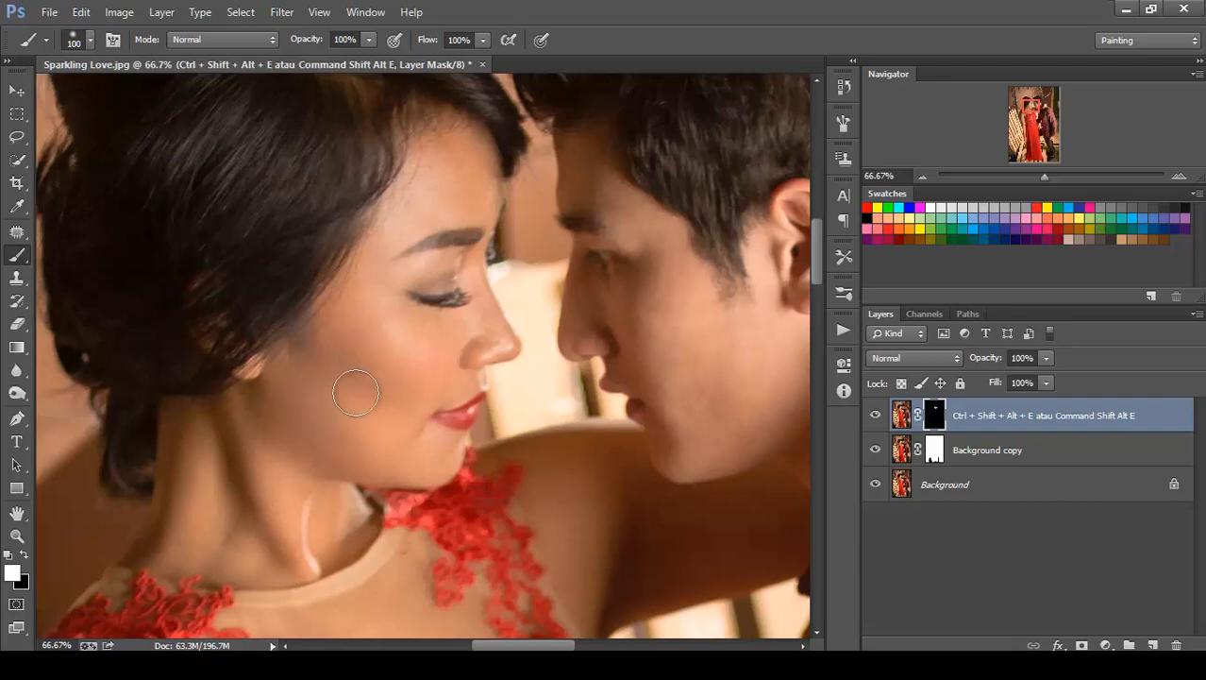
key(bracketleft)
key(bracketleft)
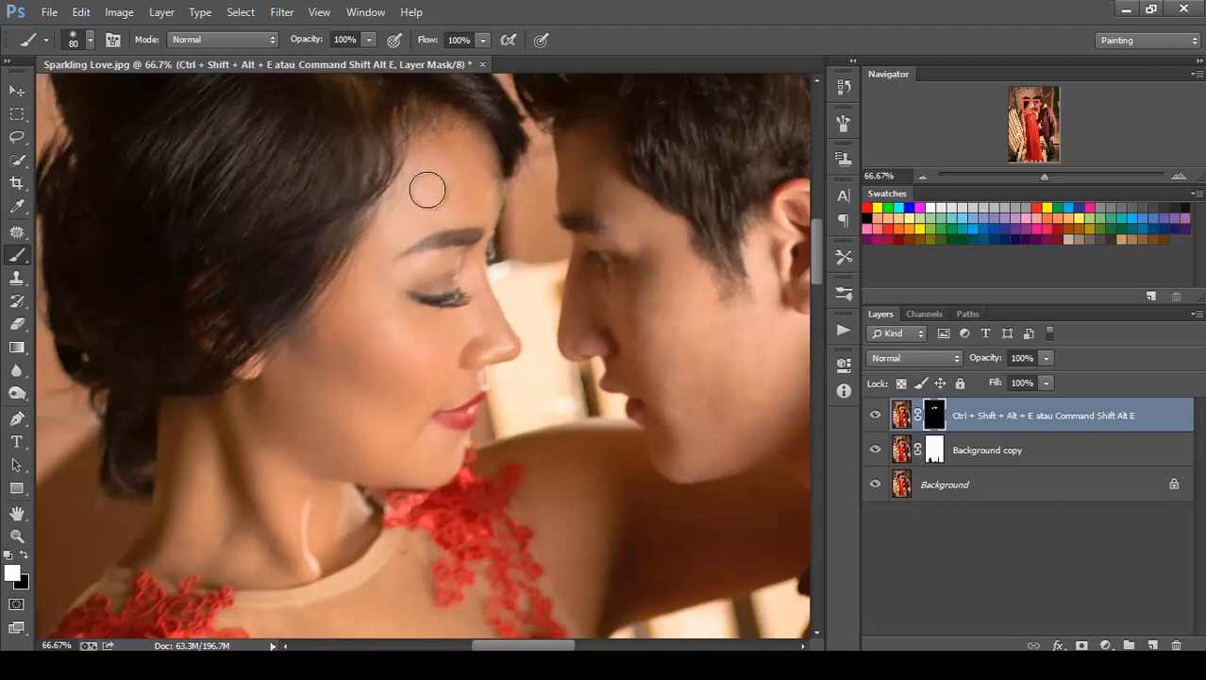
key(bracketleft)
key(bracketleft)
key(ctrl+minus)
key(ctrl+minus)
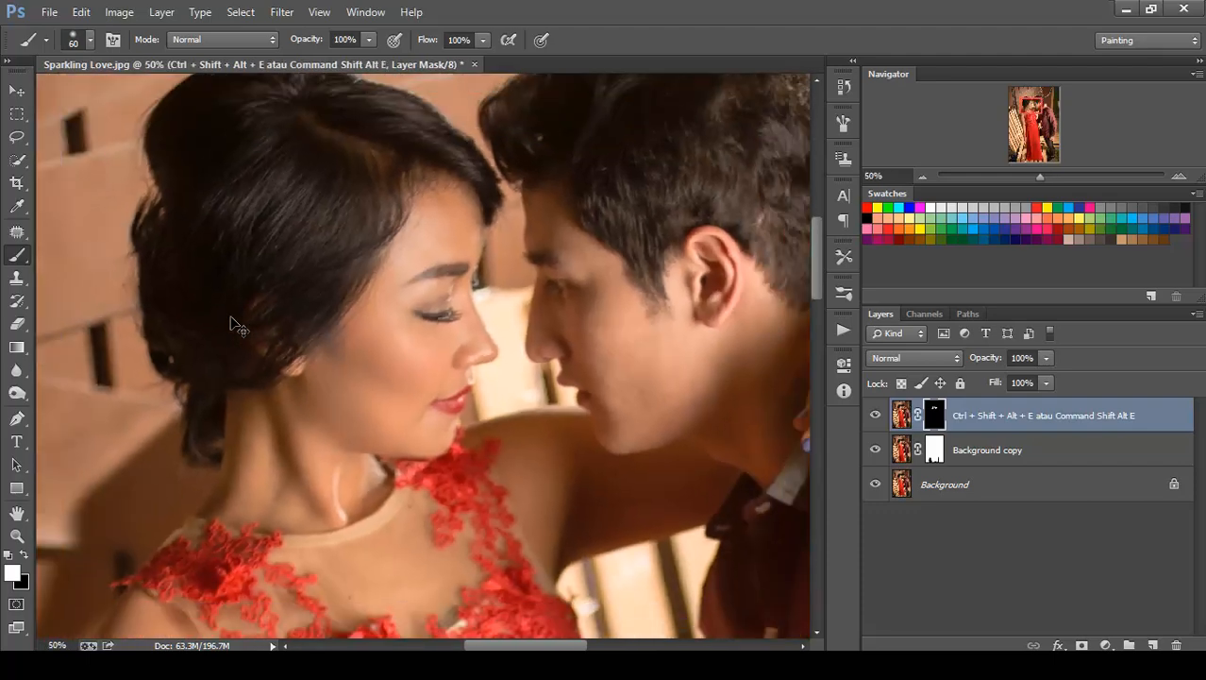
key(ctrl+plus)
key(ctrl+plus)
key(ctrl+plus)
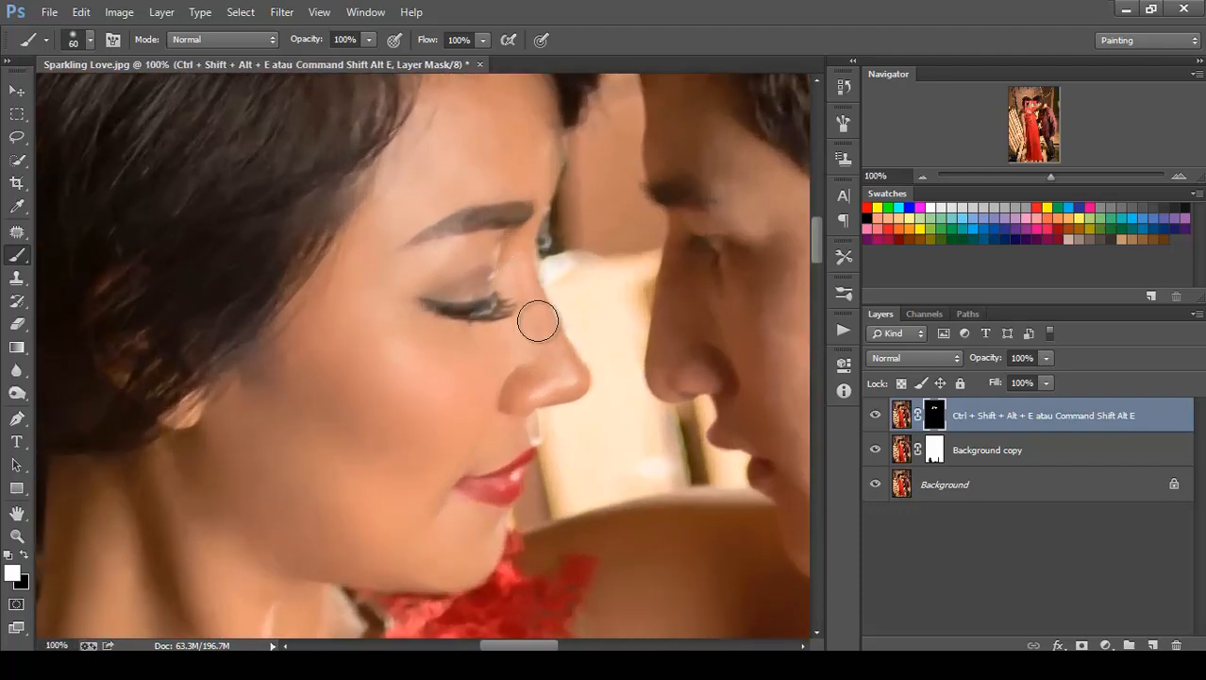
Examine the smoothed skin on both faces at different magnifications
key(ctrl+minus)
key(ctrl+minus)
key(ctrl+minus)
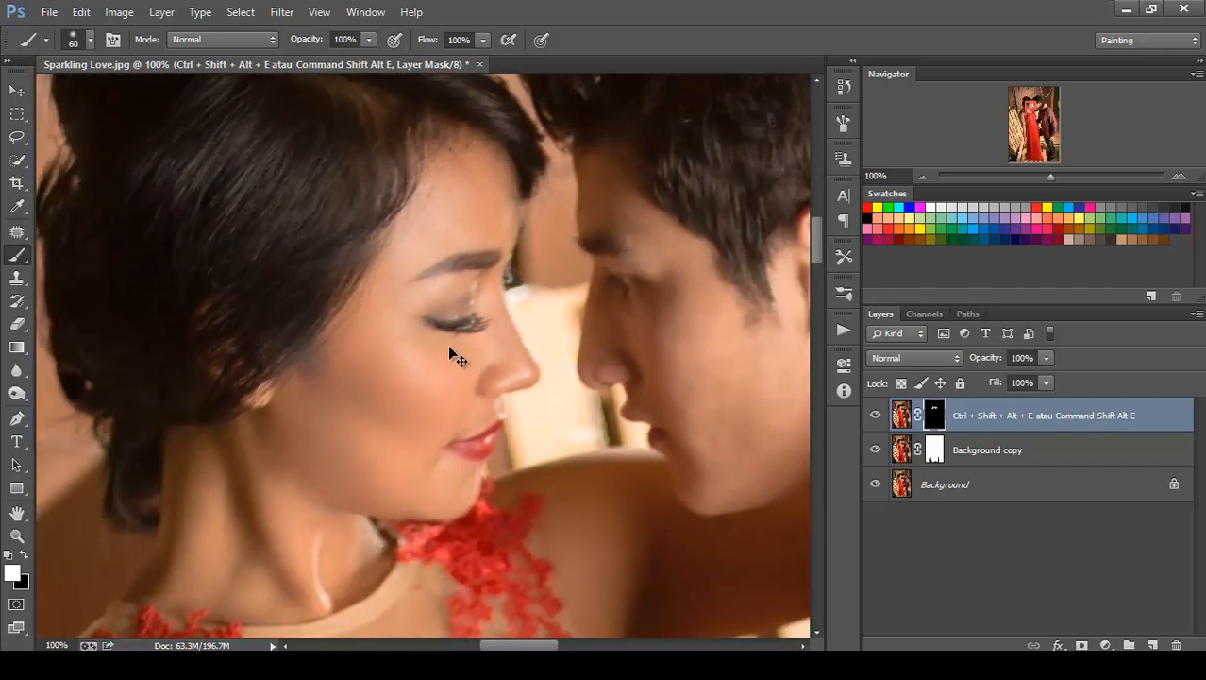
key(ctrl+plus)
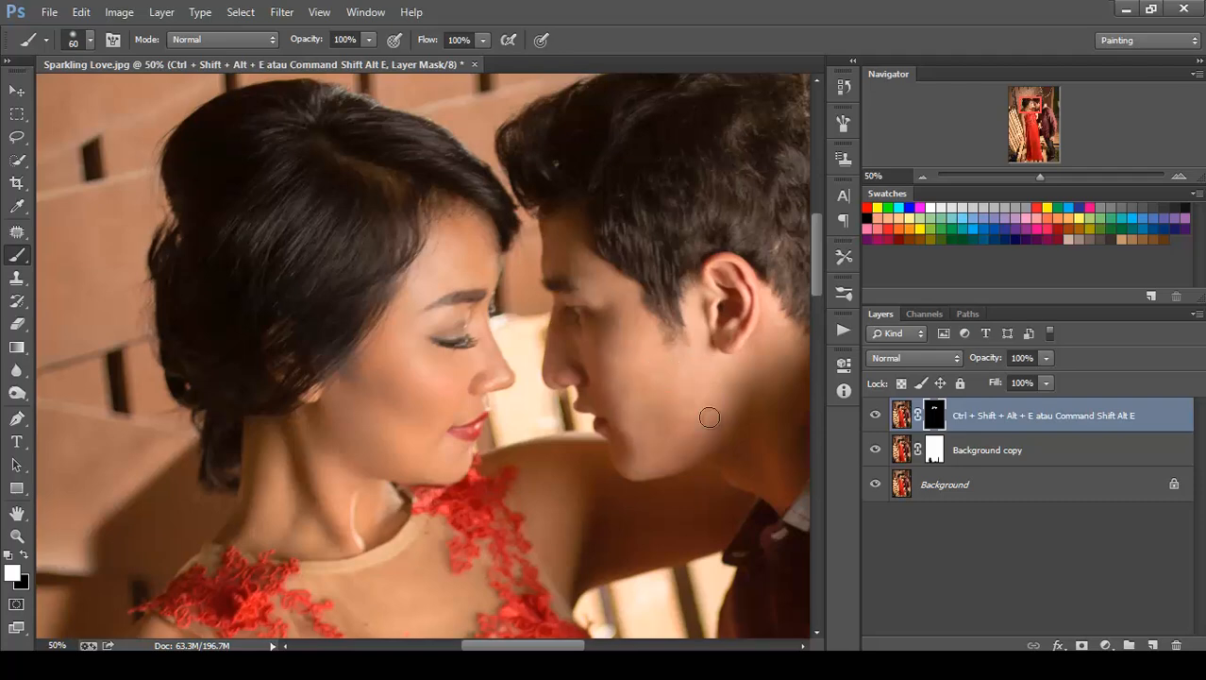
key(ctrl+minus)
key(ctrl+minus)
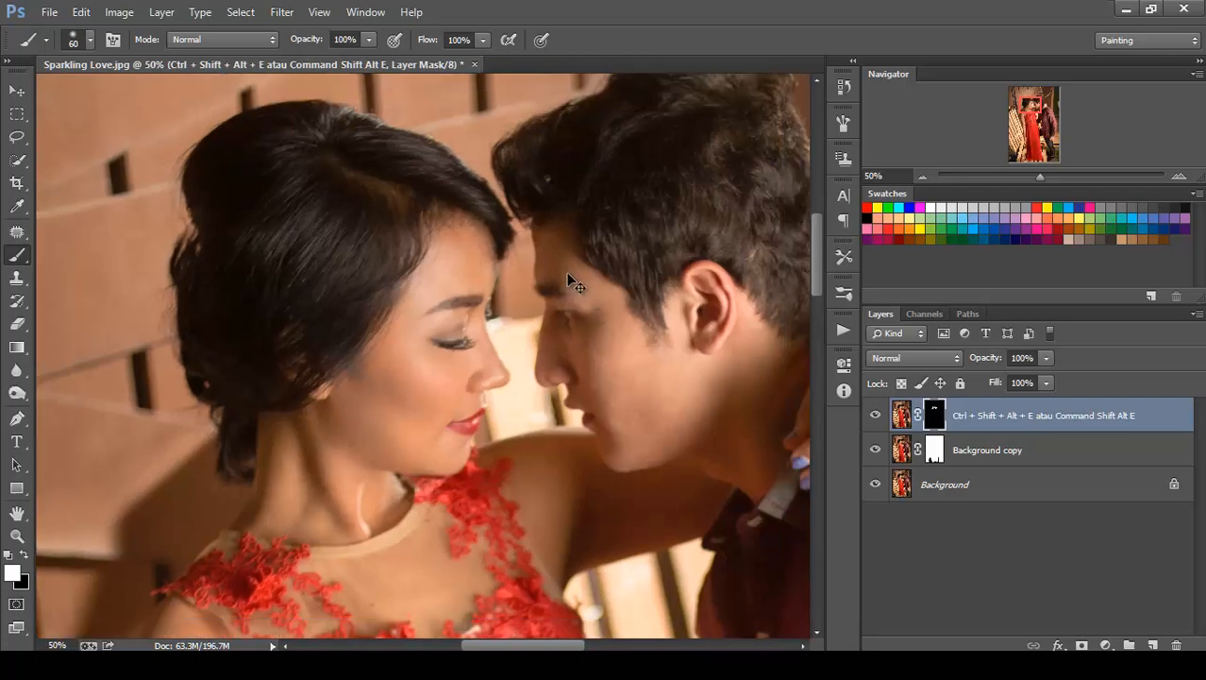
key(ctrl+plus)
key(ctrl+plus)
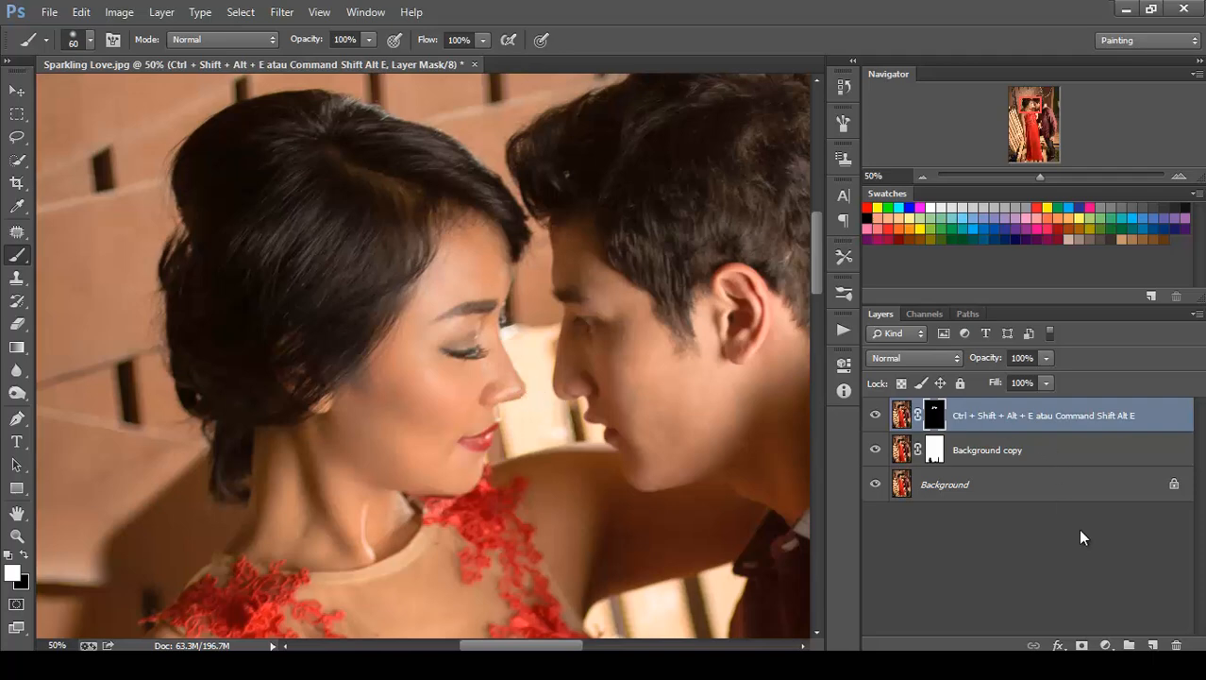
Stamp all visible layers onto a new top layer and name it "Ctrl + Shift + Alt + E atau Command Shift Alt E"
click(1152, 644)
key(ctrl+shift+alt+e)
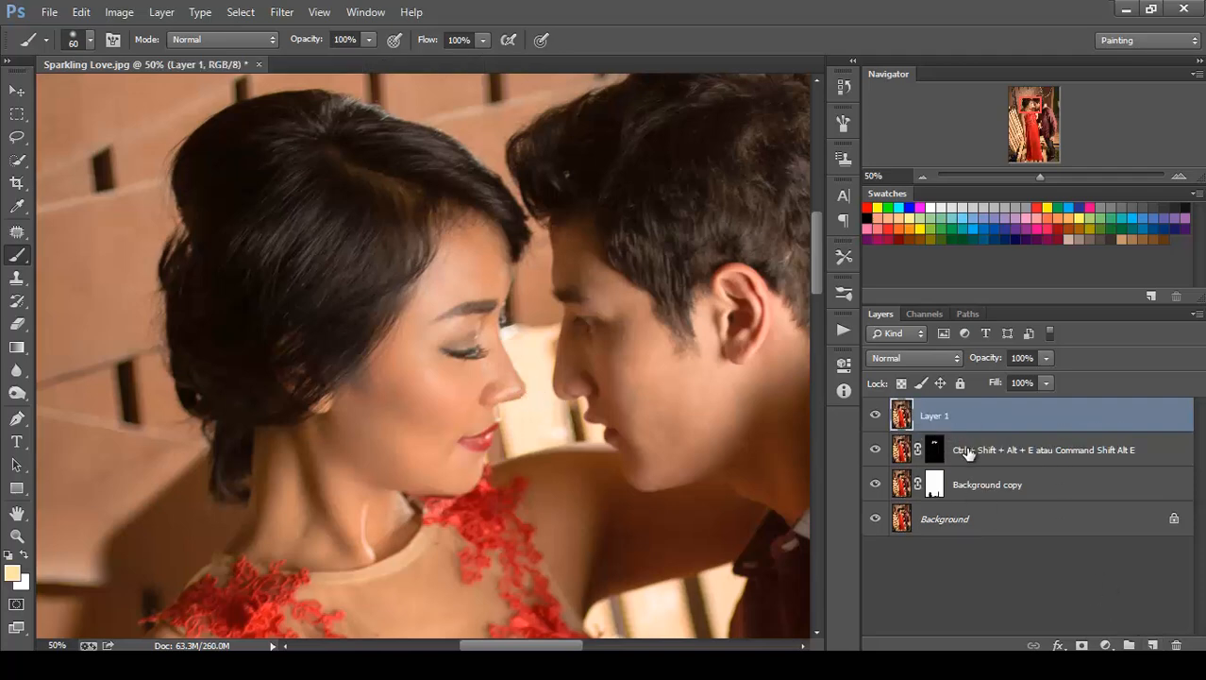
click(972, 458)
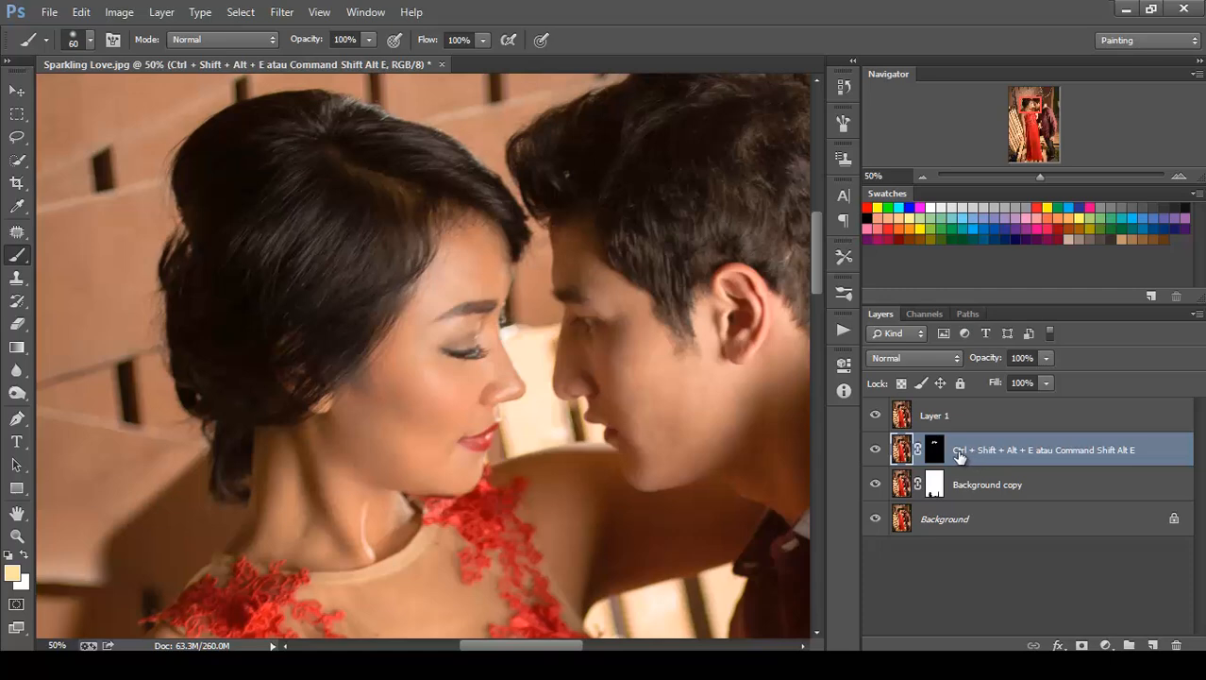
double_click(959, 456)
key(ctrl+c)
click(935, 421)
double_click(936, 417)
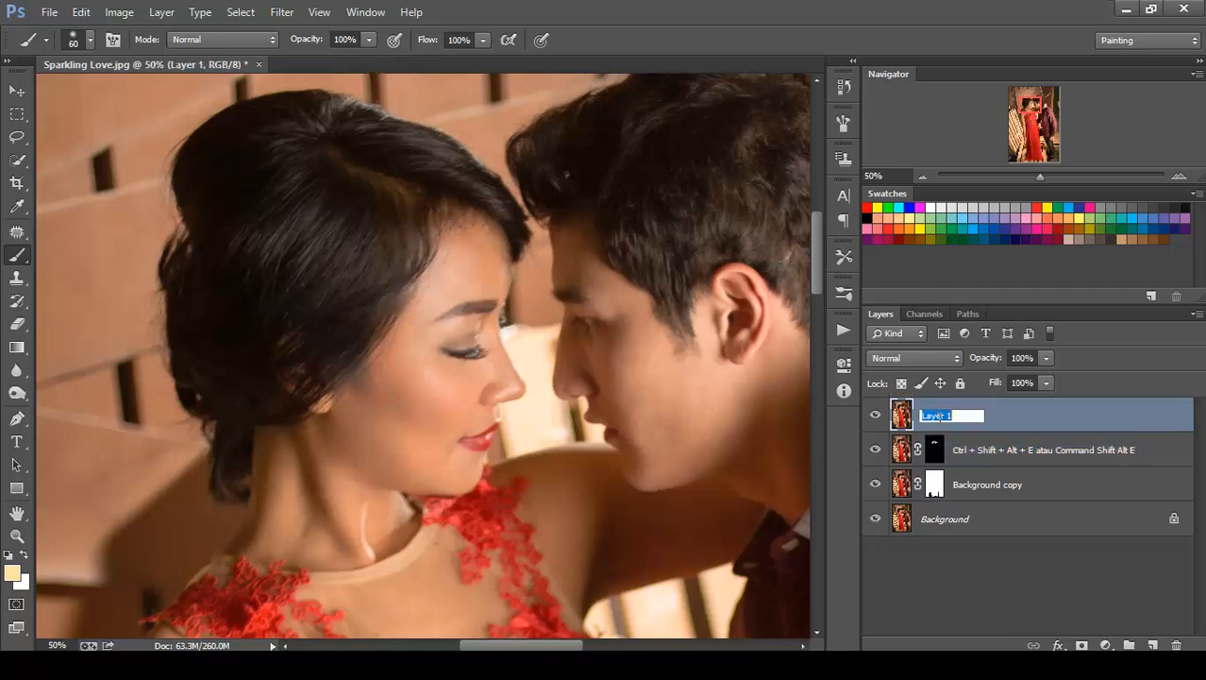
key(ctrl+v)
key(Return)
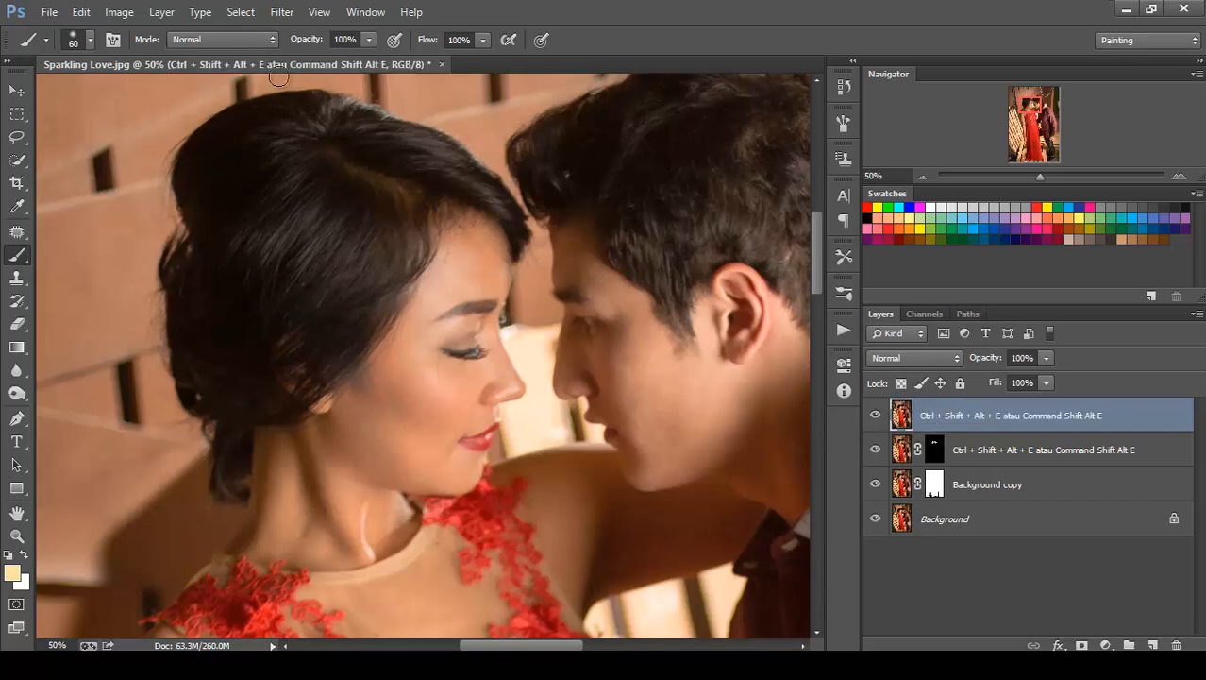
Start Shake Reduction on the new stamped layer and draw blur estimation regions around the couple's faces
click(17, 90)
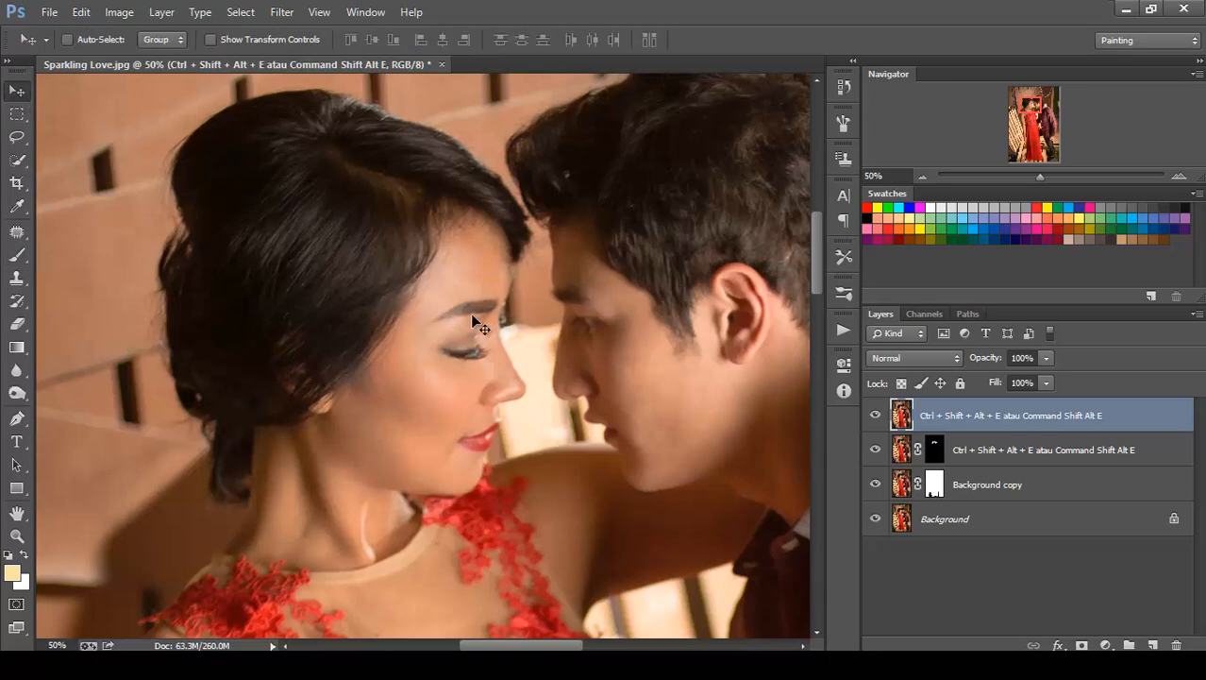
click(282, 12)
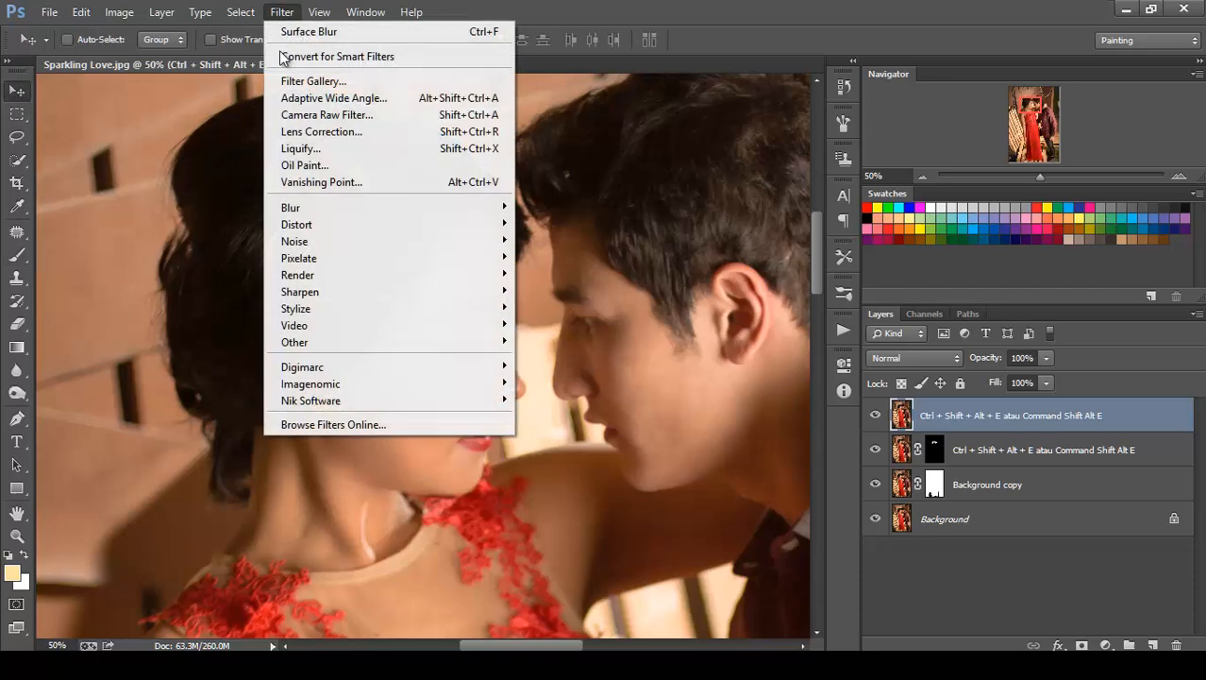
mouse_move(308, 282)
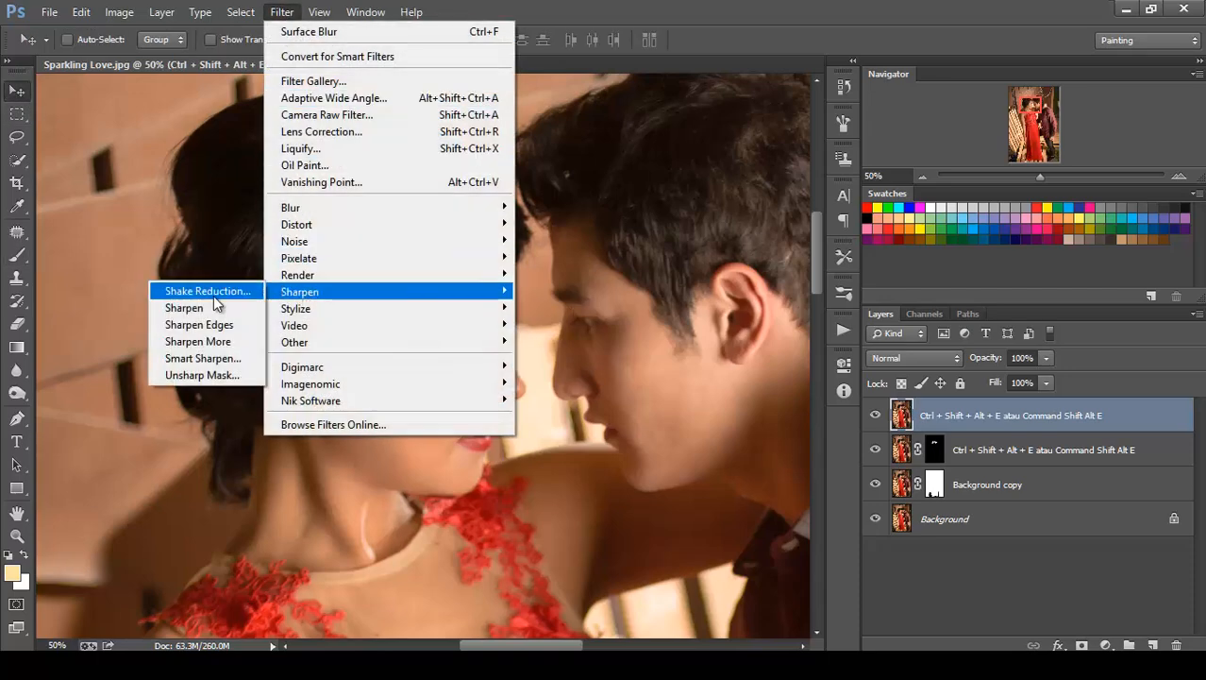
click(228, 294)
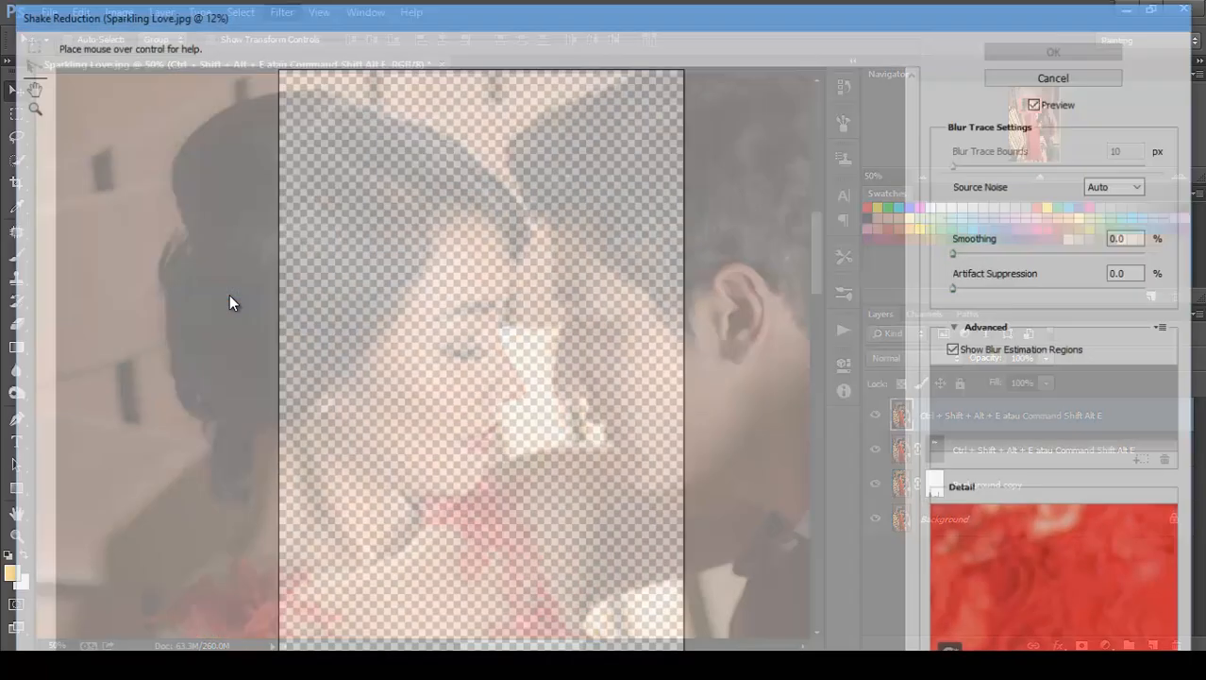
drag(454, 195, 501, 236)
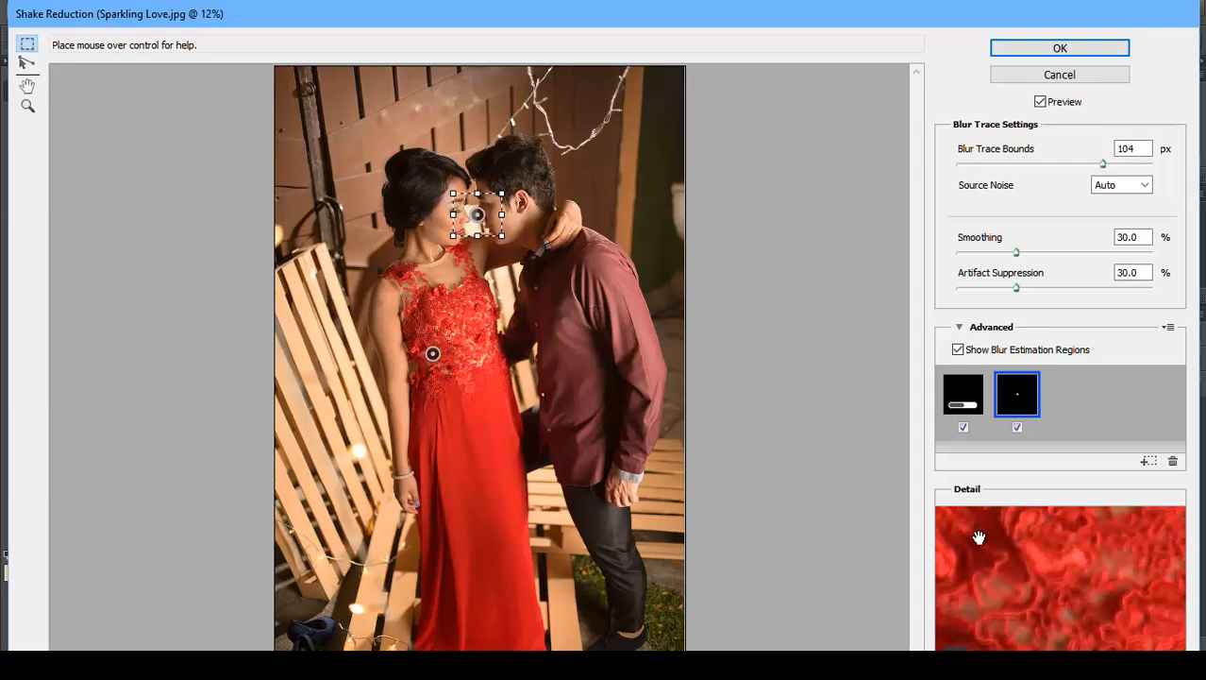
drag(1058, 568, 1006, 567)
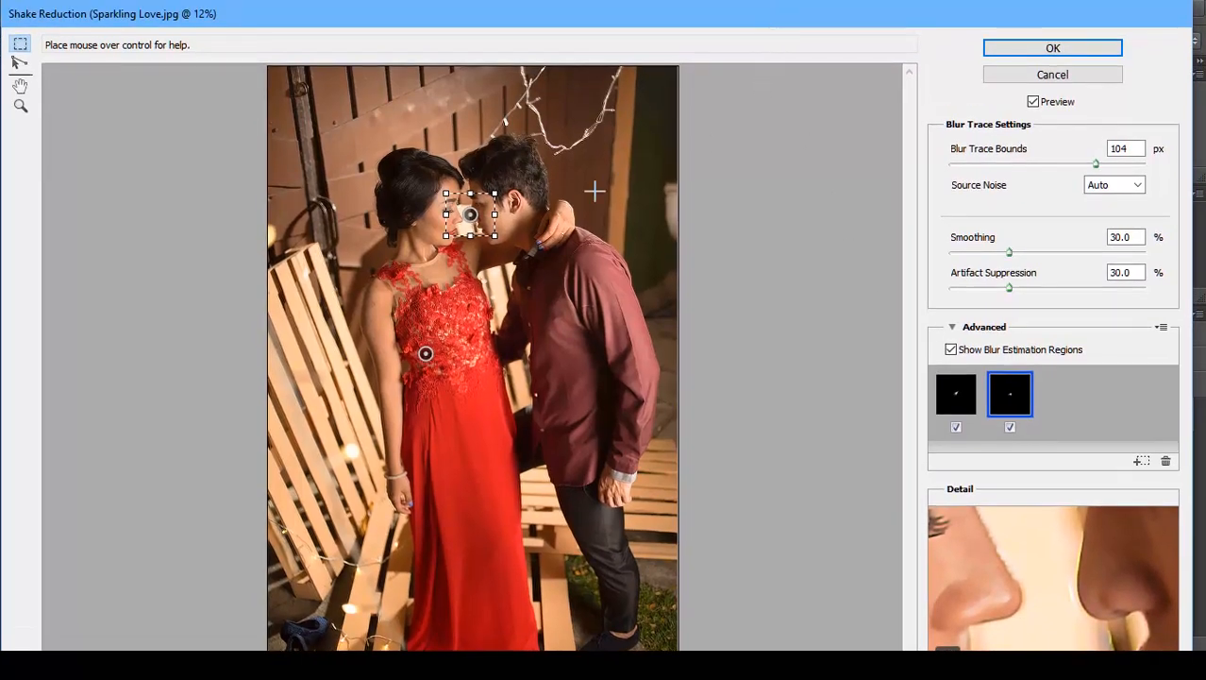
drag(443, 240, 463, 218)
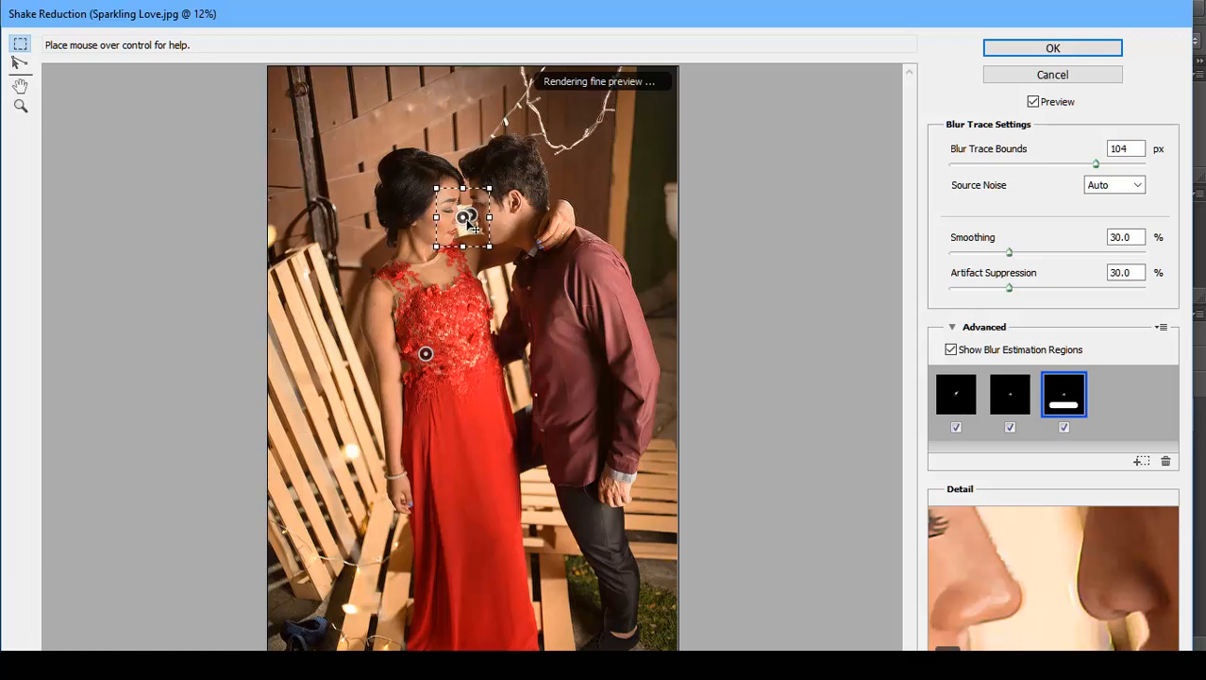
Set the newest blur trace's bounds to 98 px, smoothing to 16.4% and artifact suppression to 79.5%
click(1027, 166)
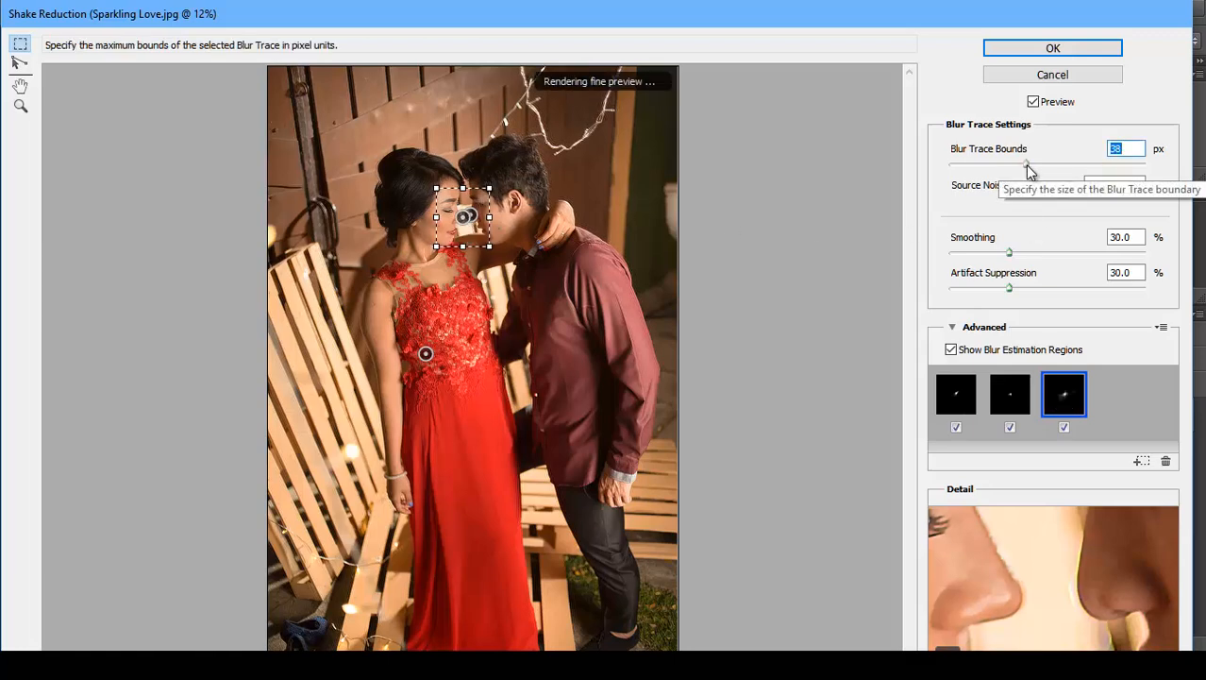
click(1092, 166)
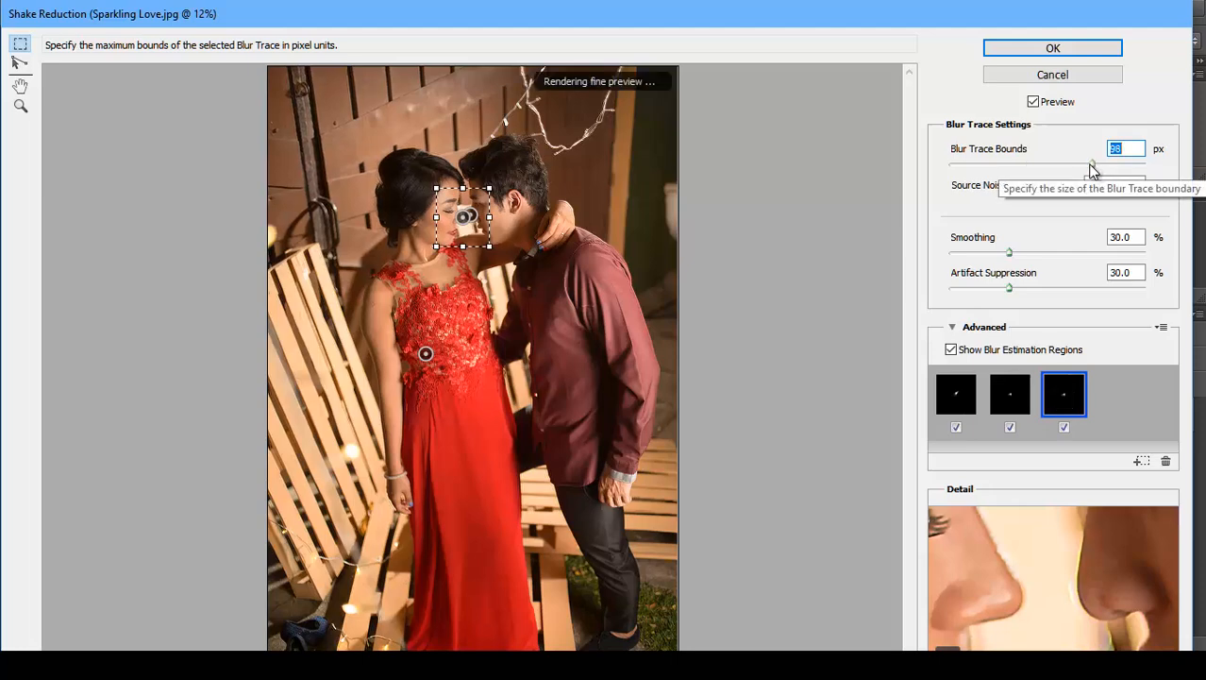
click(983, 254)
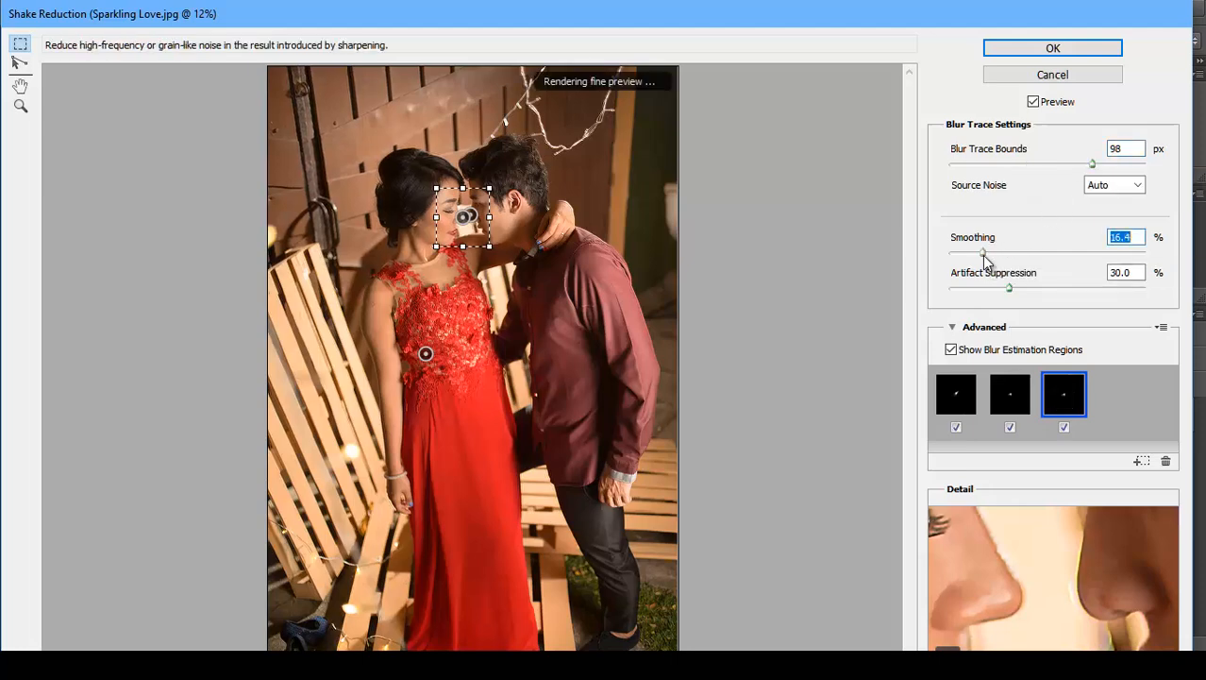
click(974, 290)
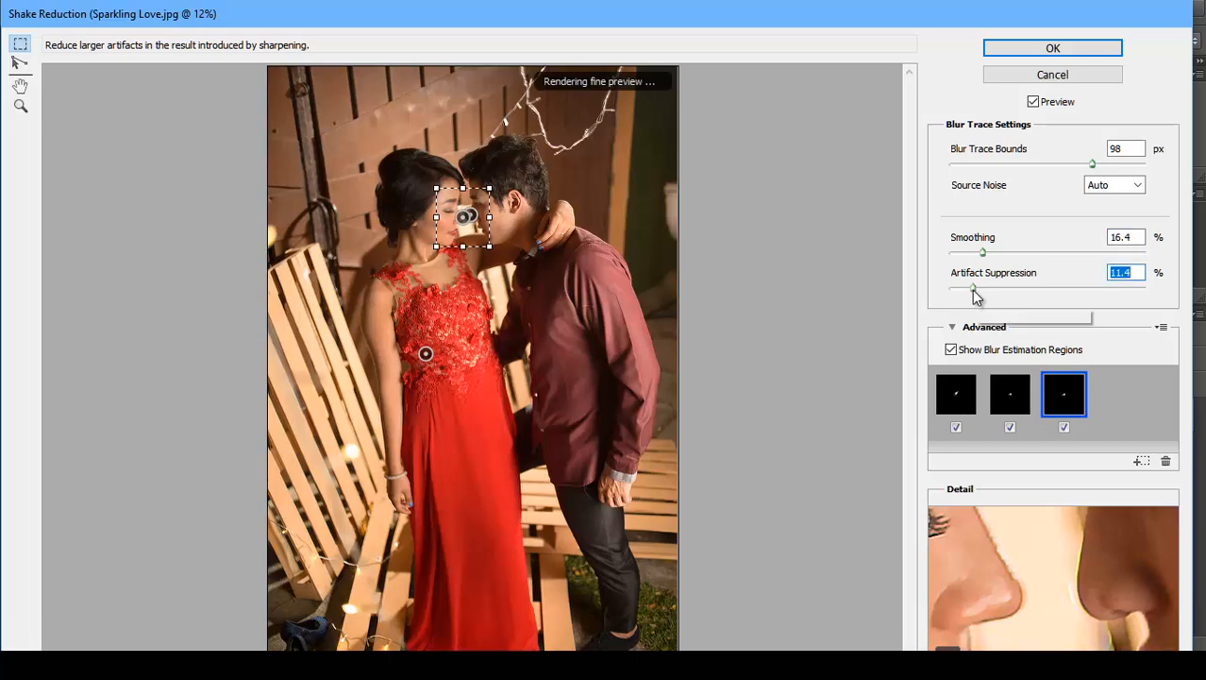
drag(974, 291, 953, 291)
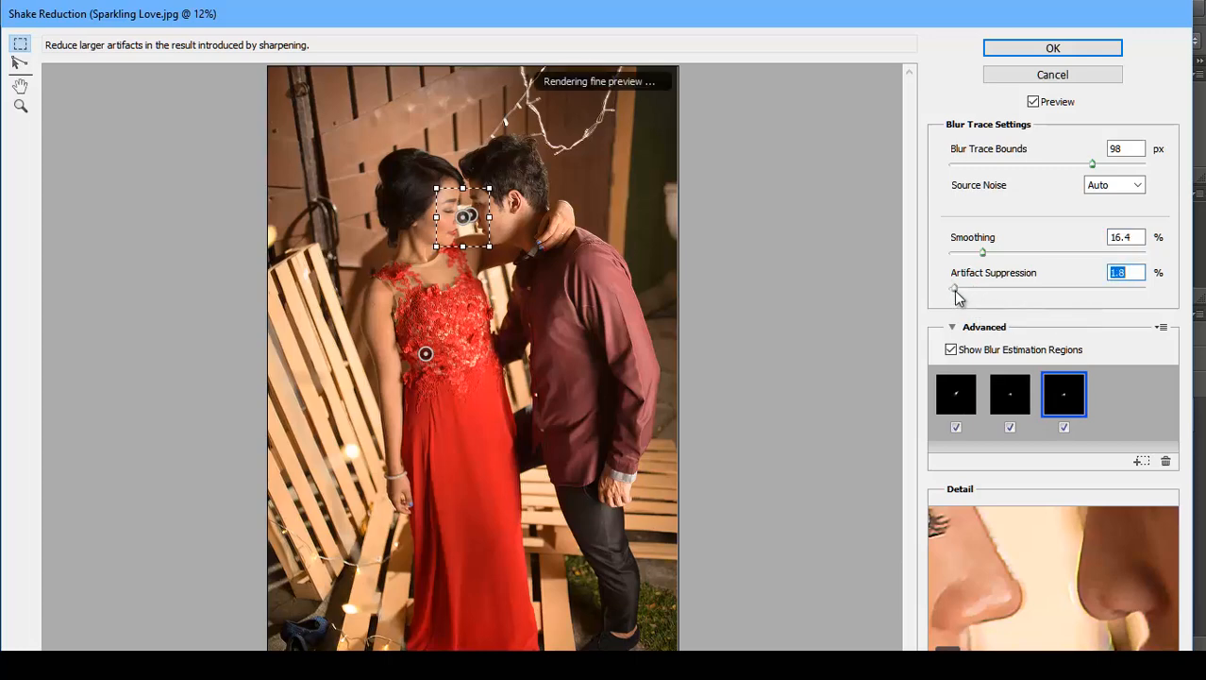
click(1106, 293)
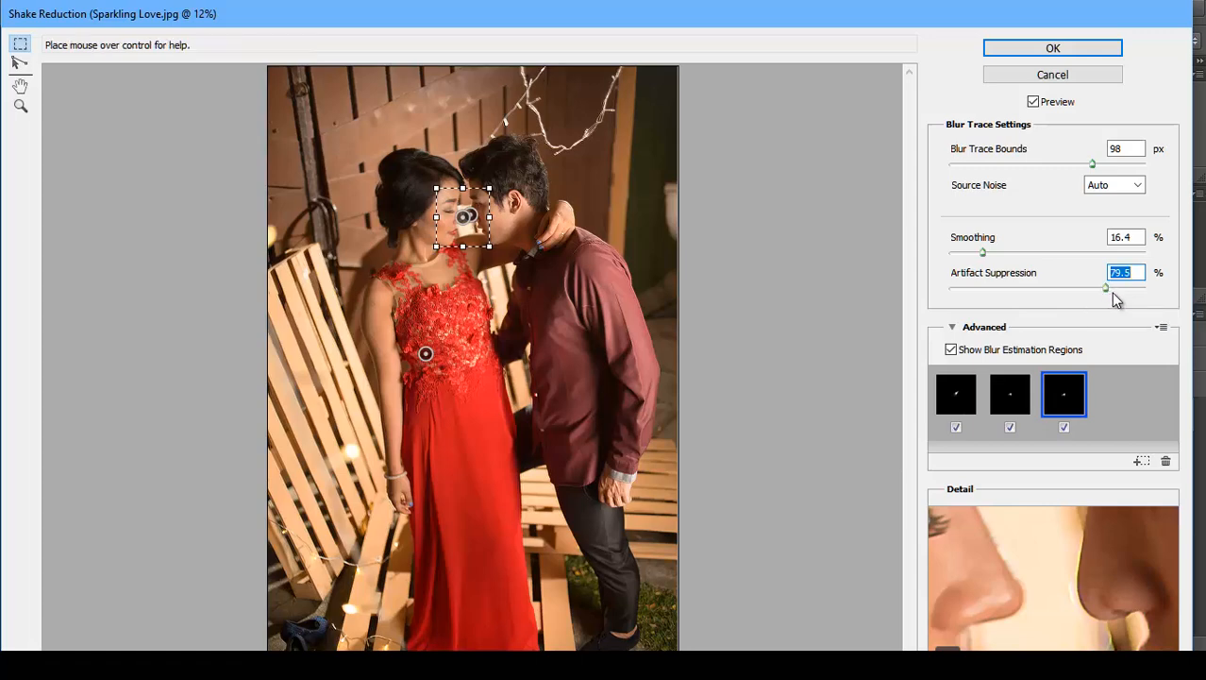
Turn off the first two blur traces and apply Shake Reduction with artifact suppression at 50.5%
click(956, 429)
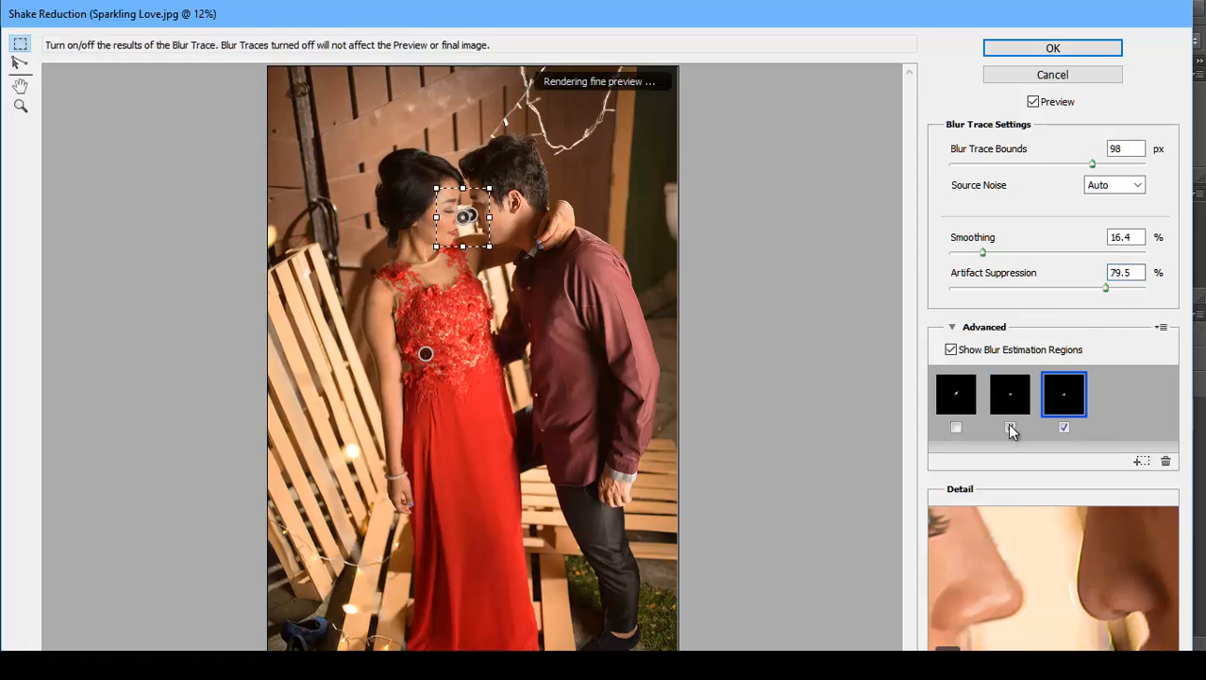
click(1010, 428)
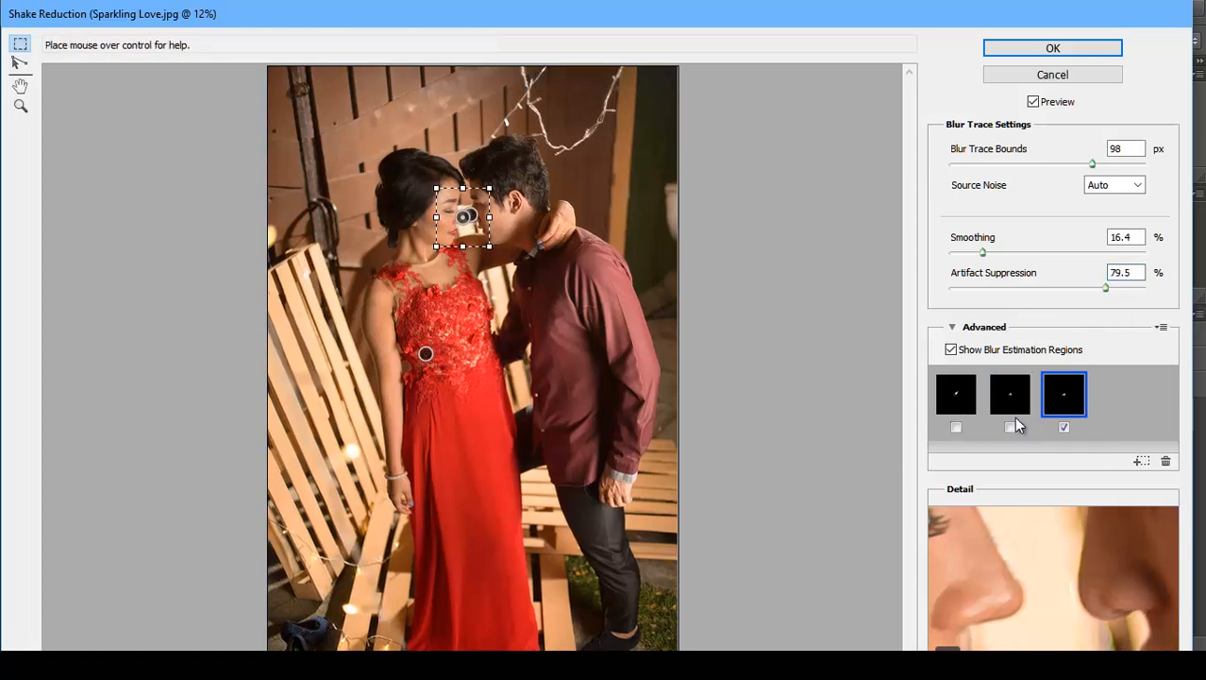
click(1067, 292)
click(1048, 293)
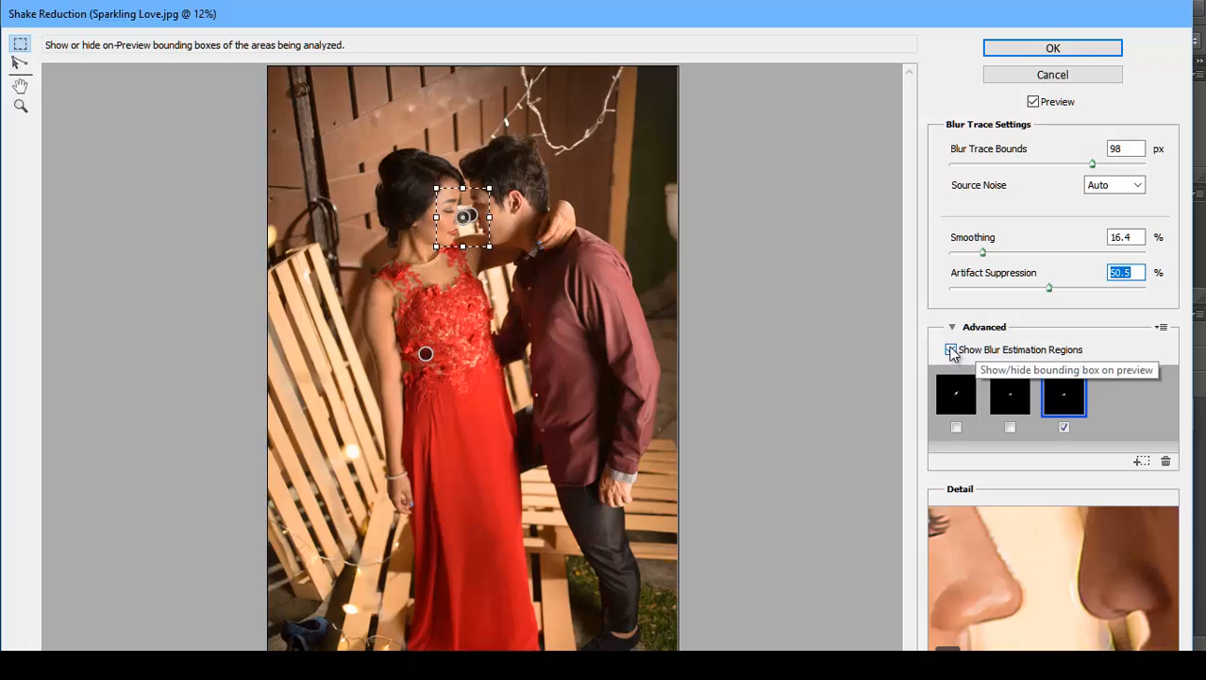
click(1032, 47)
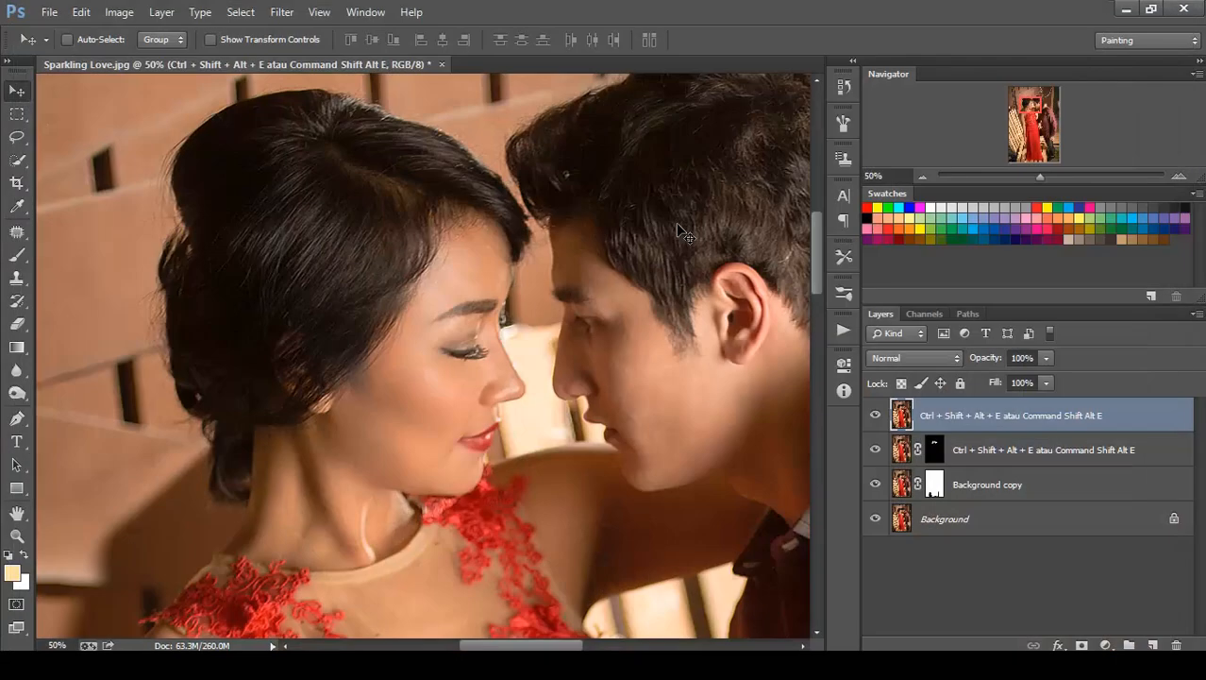
Compare the image with and without the sharpened layer, and give that layer a mask inverted to black
click(877, 415)
click(877, 415)
click(877, 415)
click(877, 415)
click(1081, 645)
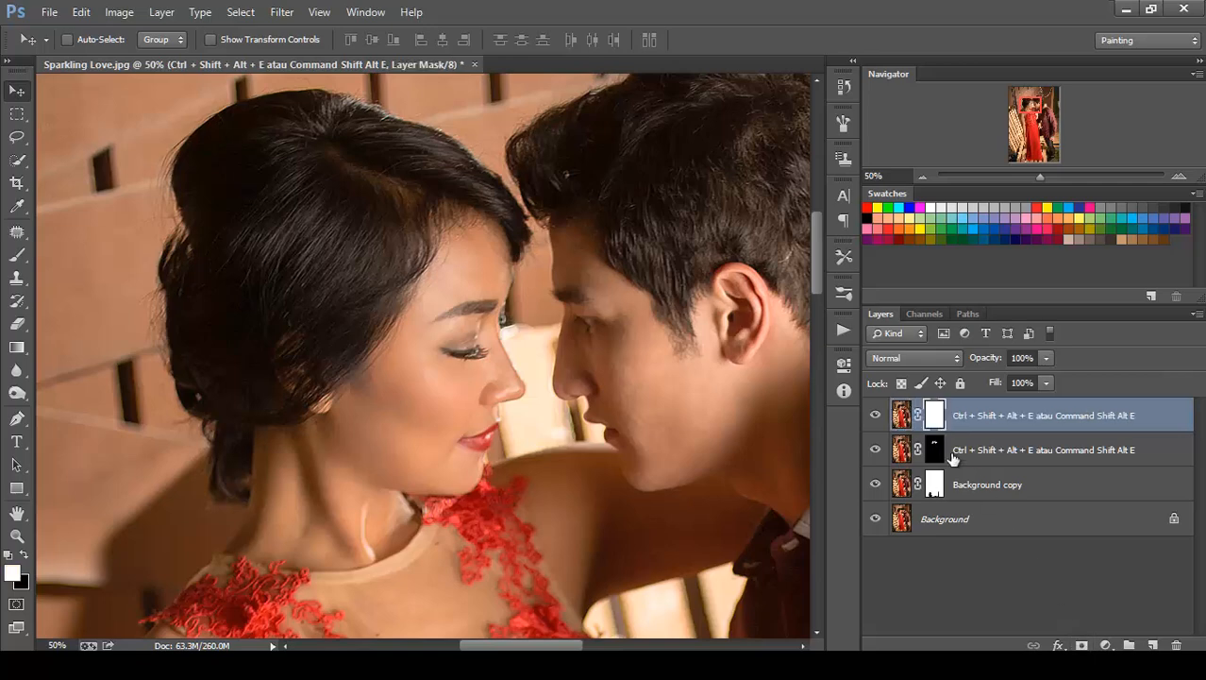
double_click(934, 417)
click(786, 593)
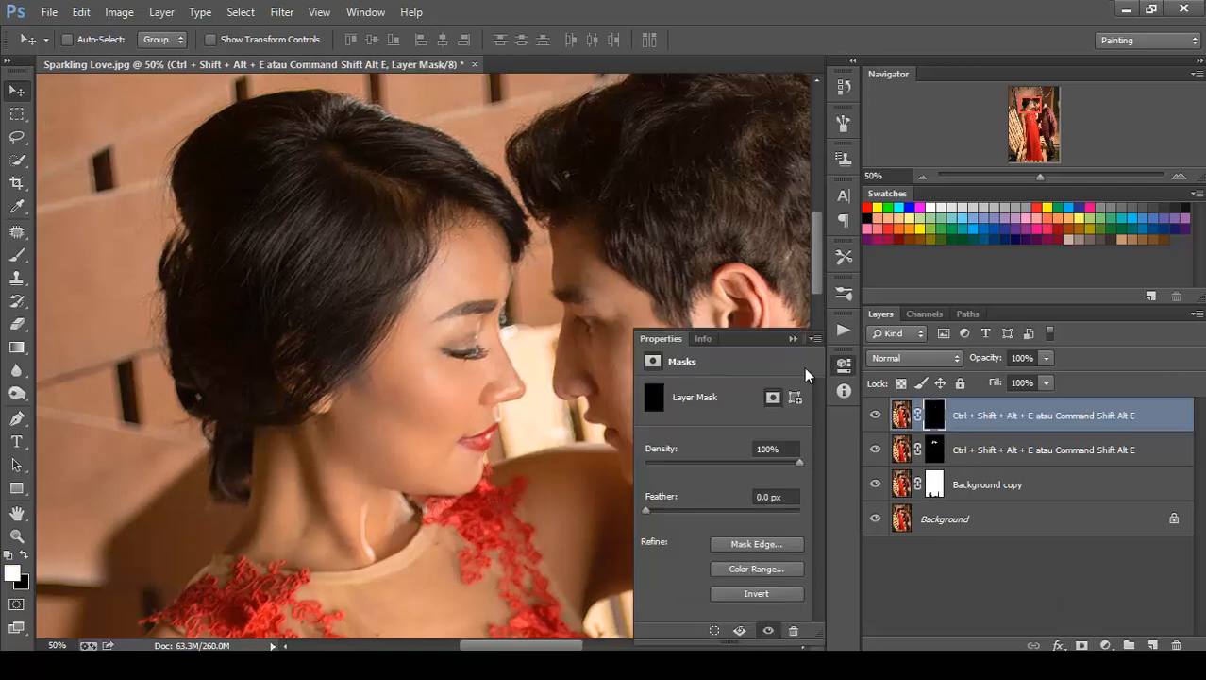
click(794, 338)
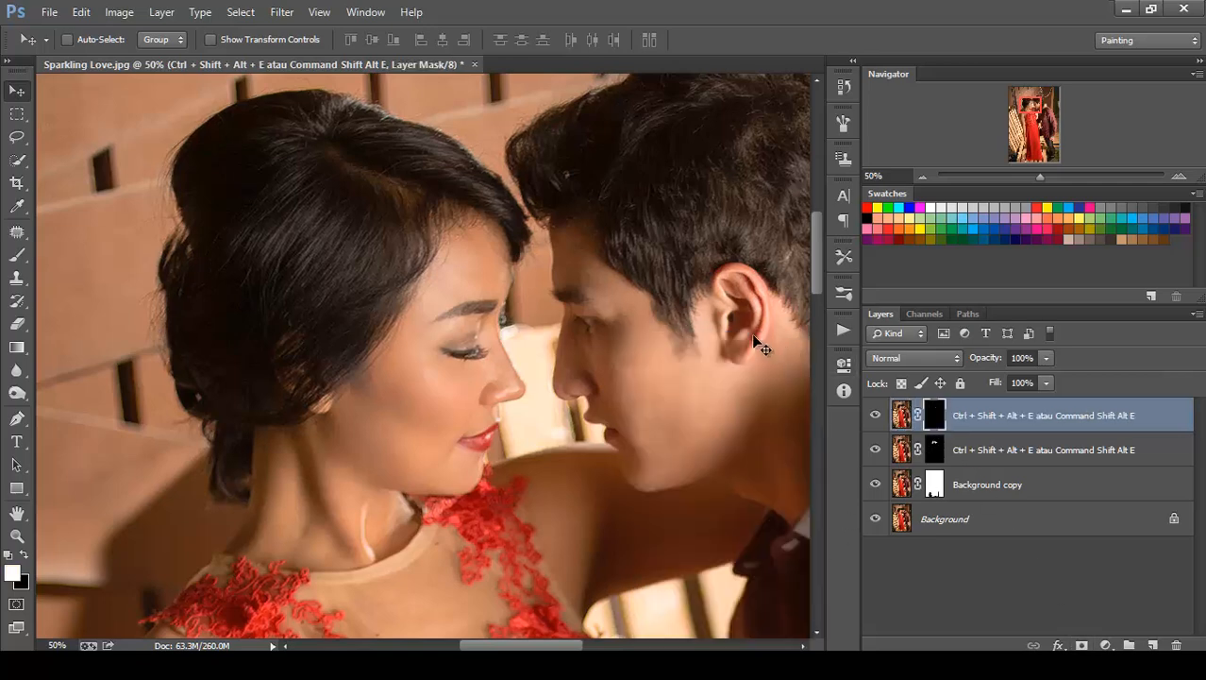
Paint the mask white with a 60 px brush over the woman's lashes and hairline and the man's jaw to reveal the sharpening
click(17, 255)
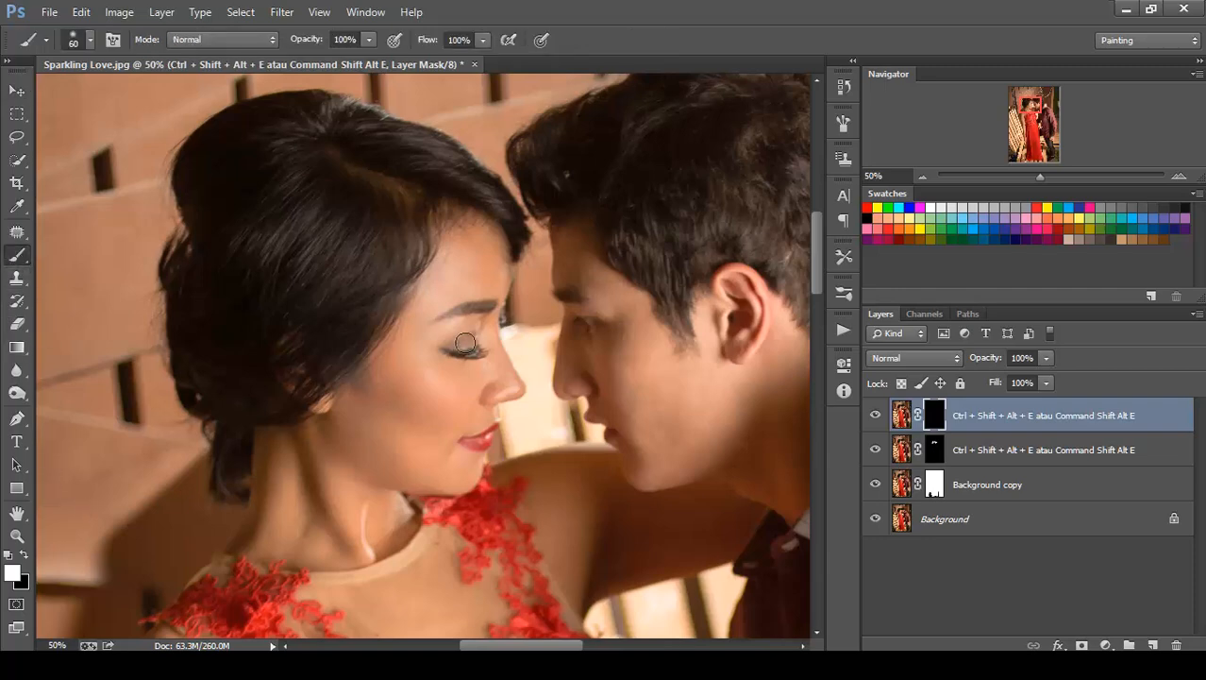
mouse_move(496, 333)
mouse_down()
mouse_move(518, 388)
mouse_move(492, 403)
mouse_move(474, 446)
mouse_move(485, 448)
mouse_move(500, 297)
mouse_move(441, 333)
mouse_up()
mouse_move(514, 228)
mouse_down()
mouse_move(476, 194)
mouse_move(489, 185)
mouse_move(399, 283)
mouse_move(418, 267)
mouse_move(372, 350)
mouse_move(320, 403)
mouse_up()
mouse_move(618, 445)
mouse_down()
mouse_move(631, 480)
mouse_move(662, 484)
mouse_up()
key(ctrl+minus)
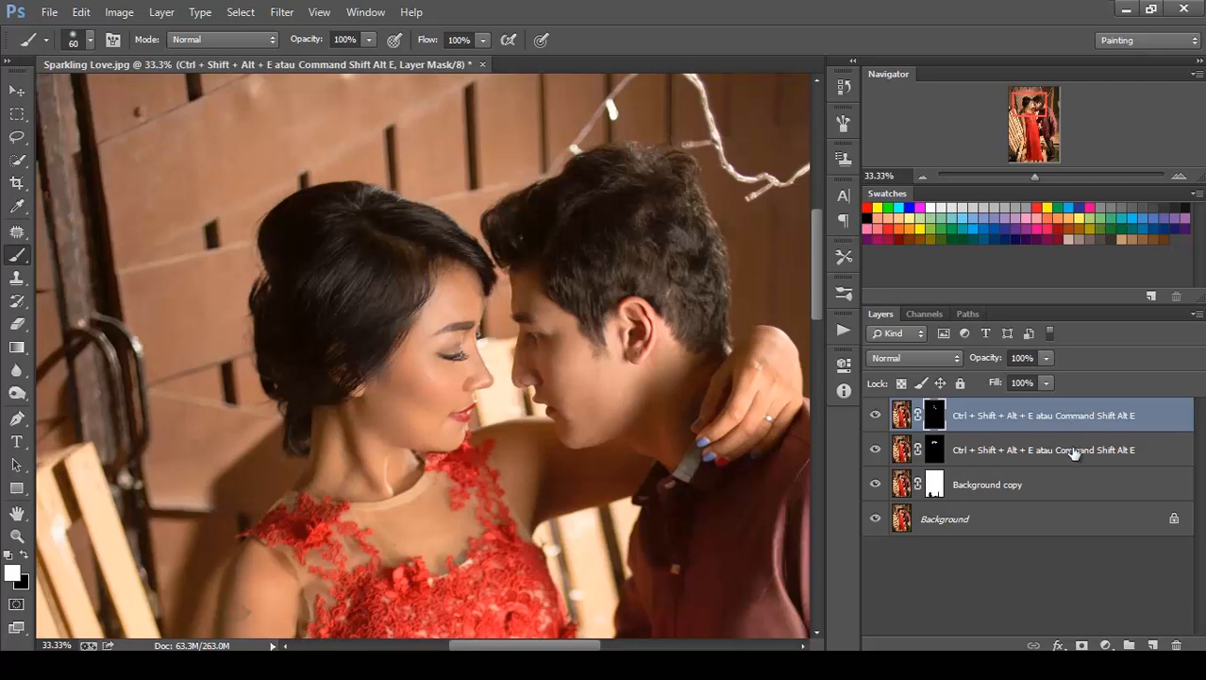
Stamp all visible layers onto a new top layer and name it "Ctrl + Shift + Alt + E atau Command Shift Alt E"
key(ctrl+shift+alt+e)
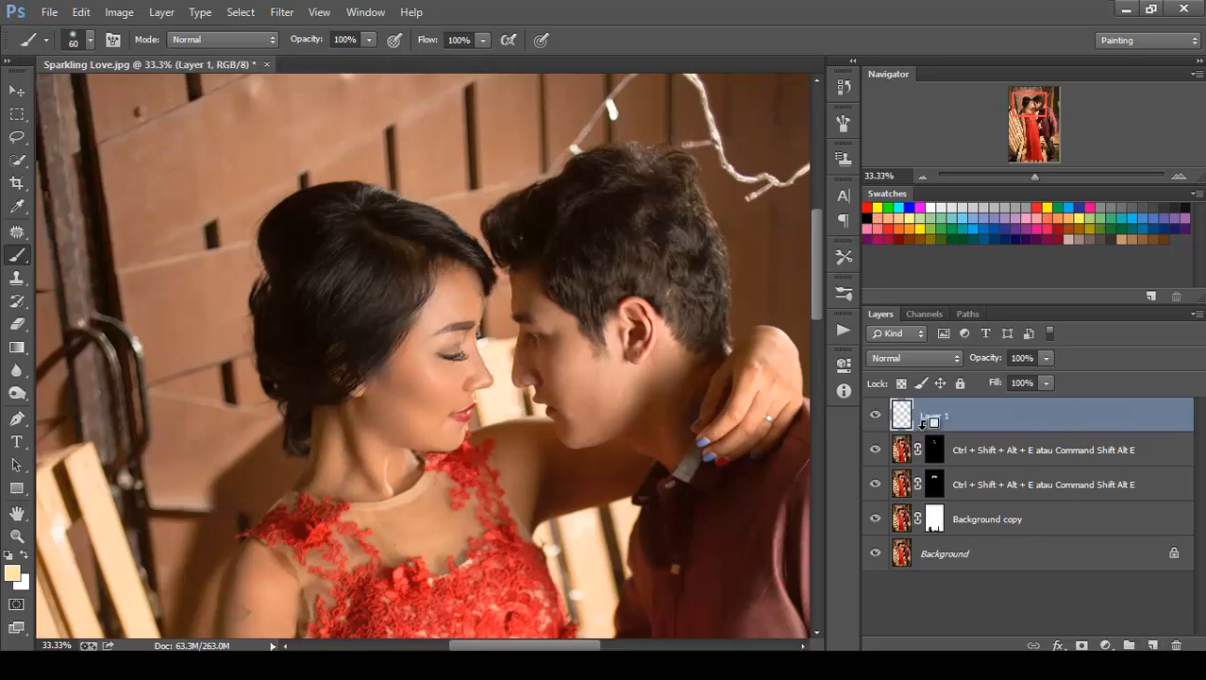
click(978, 453)
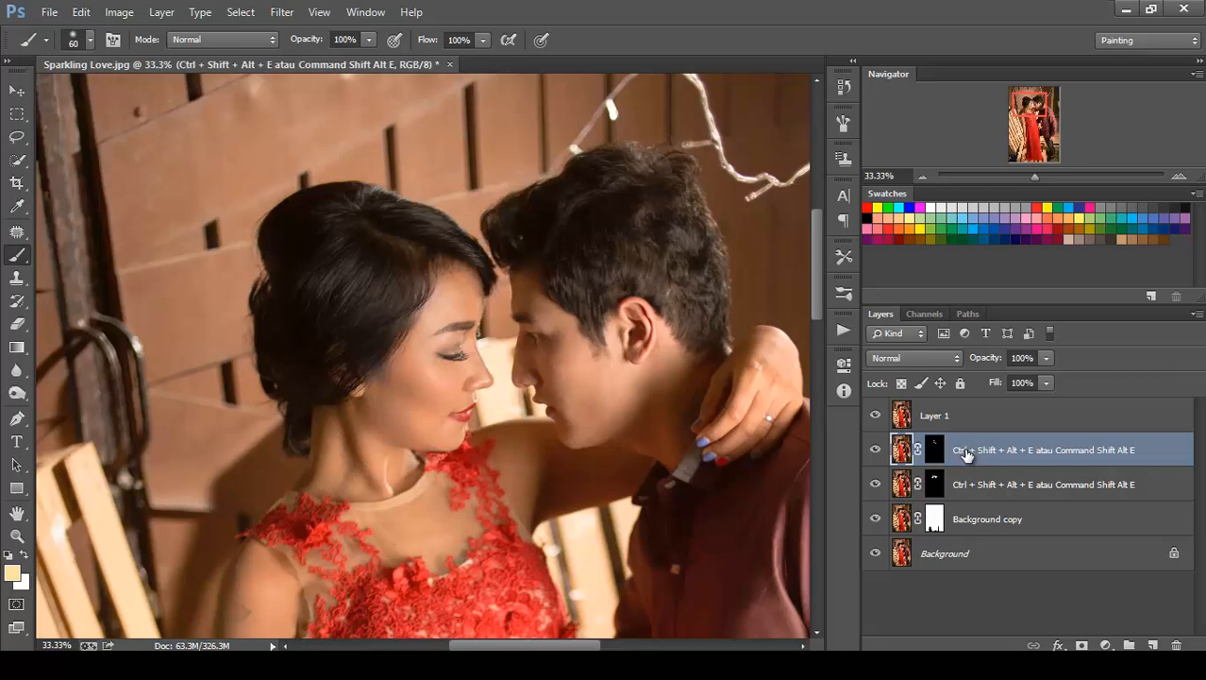
double_click(967, 454)
key(ctrl+c)
double_click(931, 416)
key(ctrl+v)
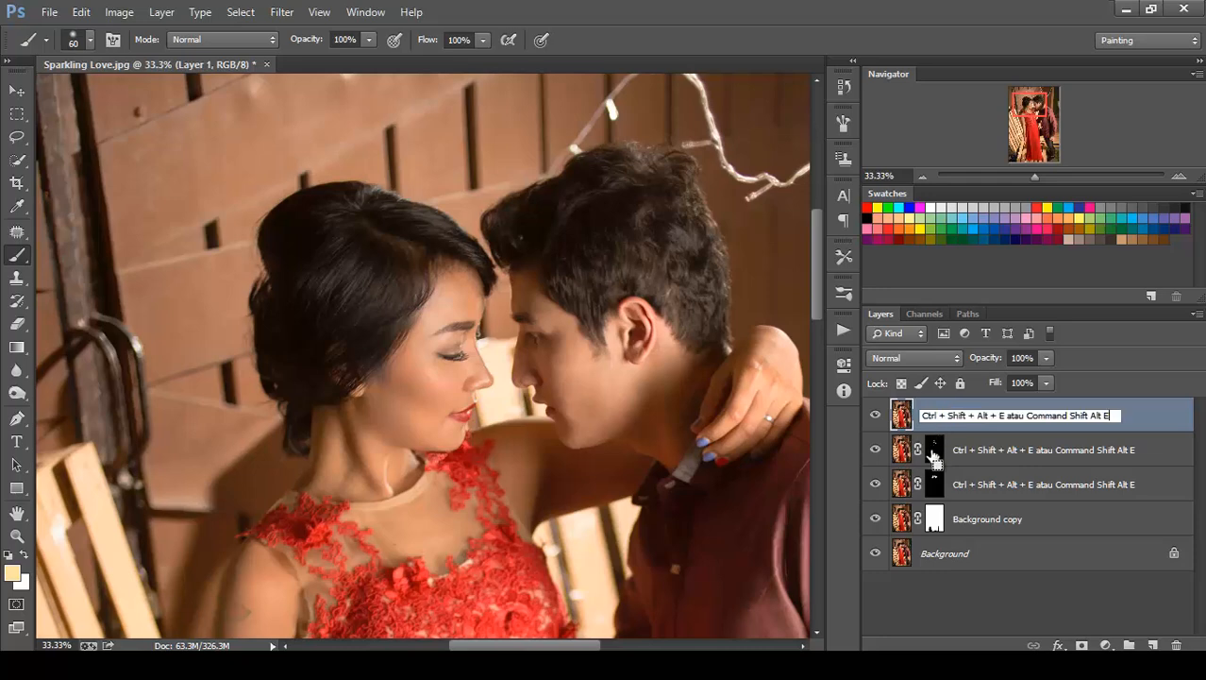
click(1007, 589)
click(981, 422)
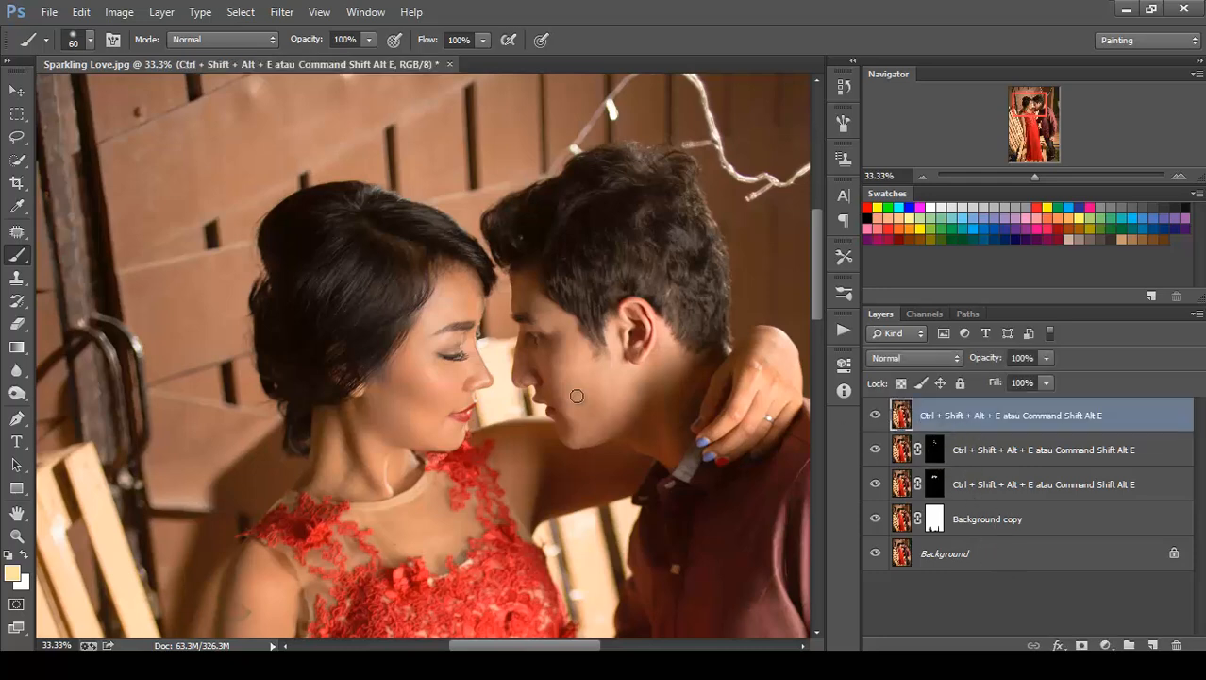
Open the Imagenomic Portraiture filter on the merged layer and choose the Smoothing: Normal preset
click(17, 90)
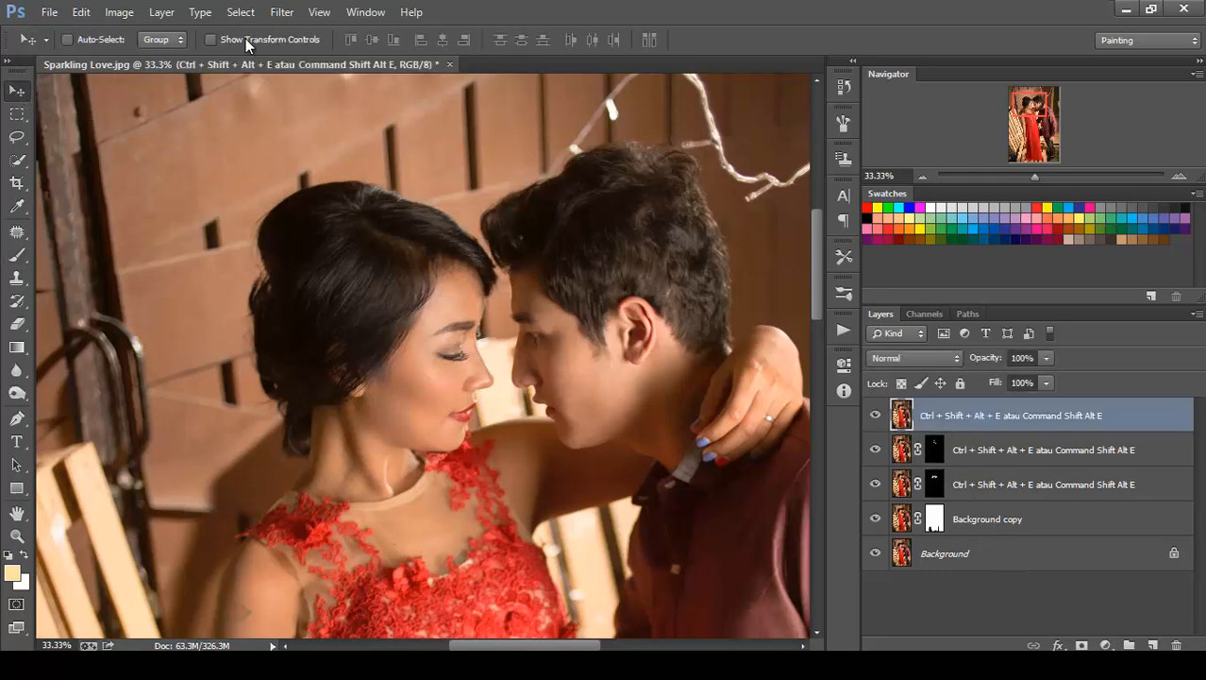
click(281, 12)
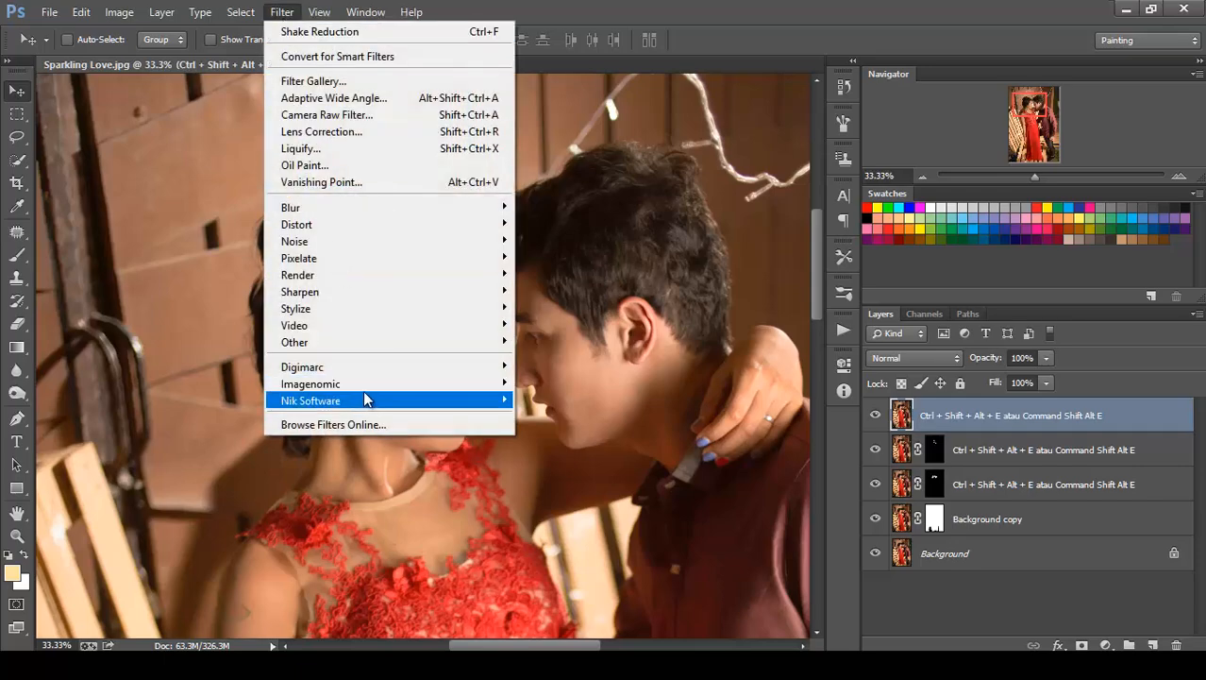
mouse_move(358, 396)
click(222, 384)
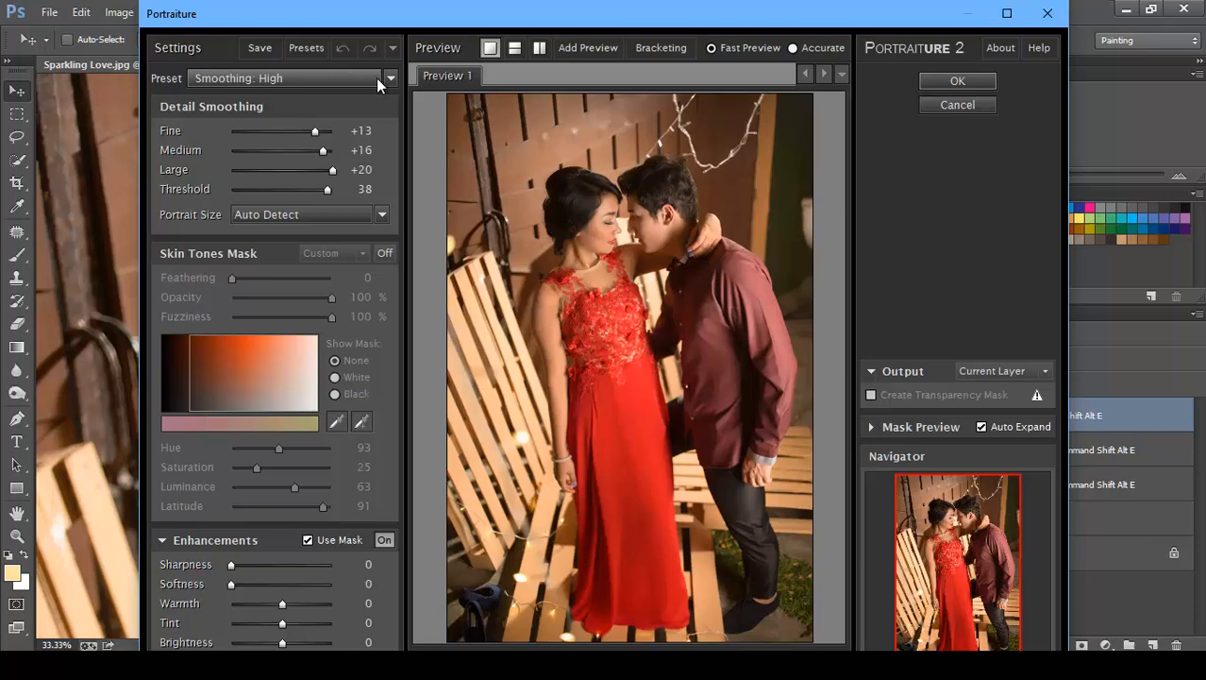
click(391, 79)
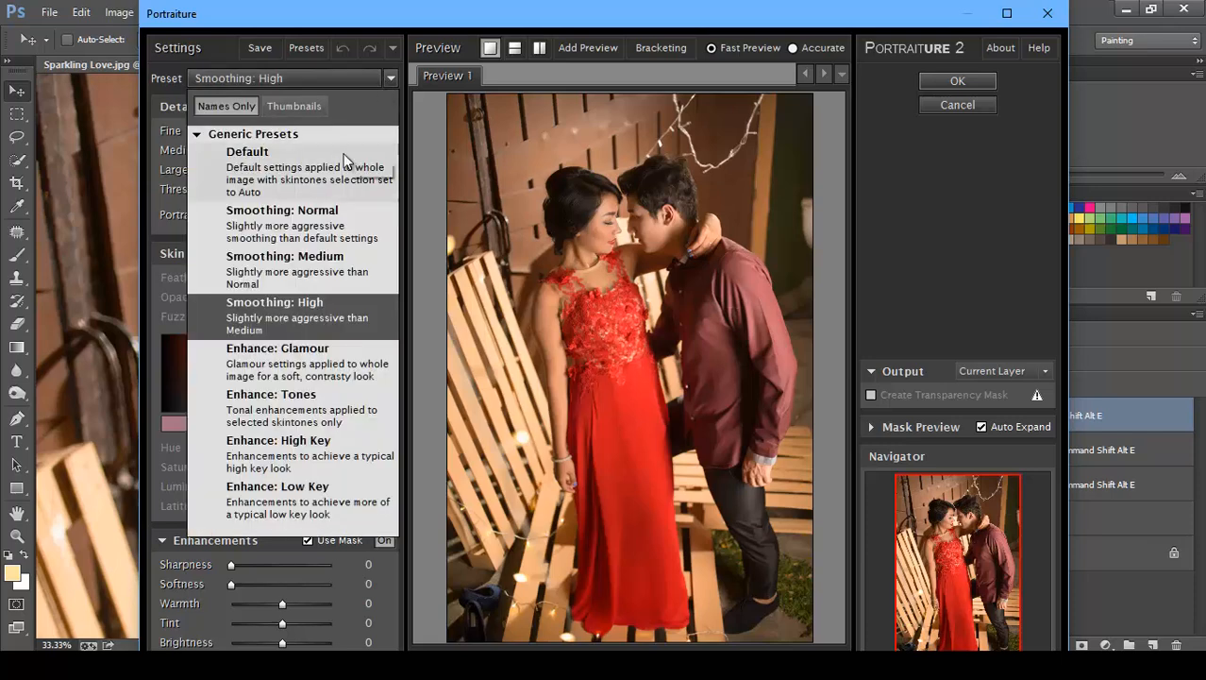
click(317, 239)
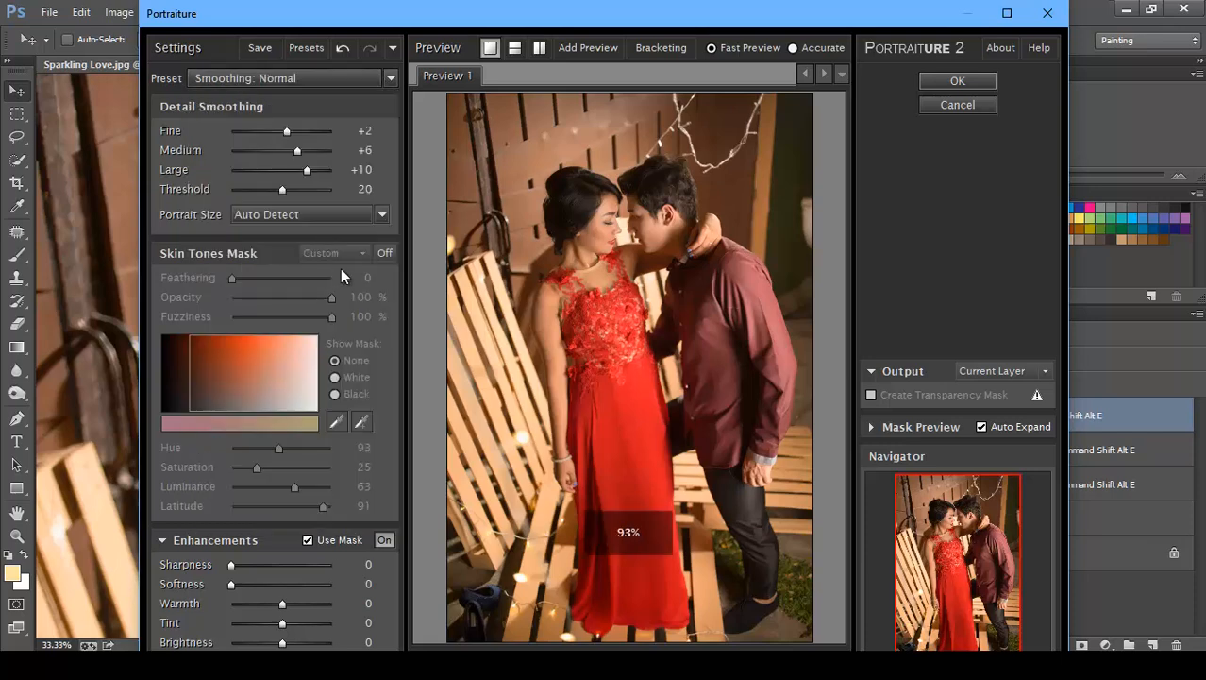
Turn on the skin tones mask, sample the man's facial skin for it, and apply the Portraiture smoothing
click(381, 255)
click(336, 422)
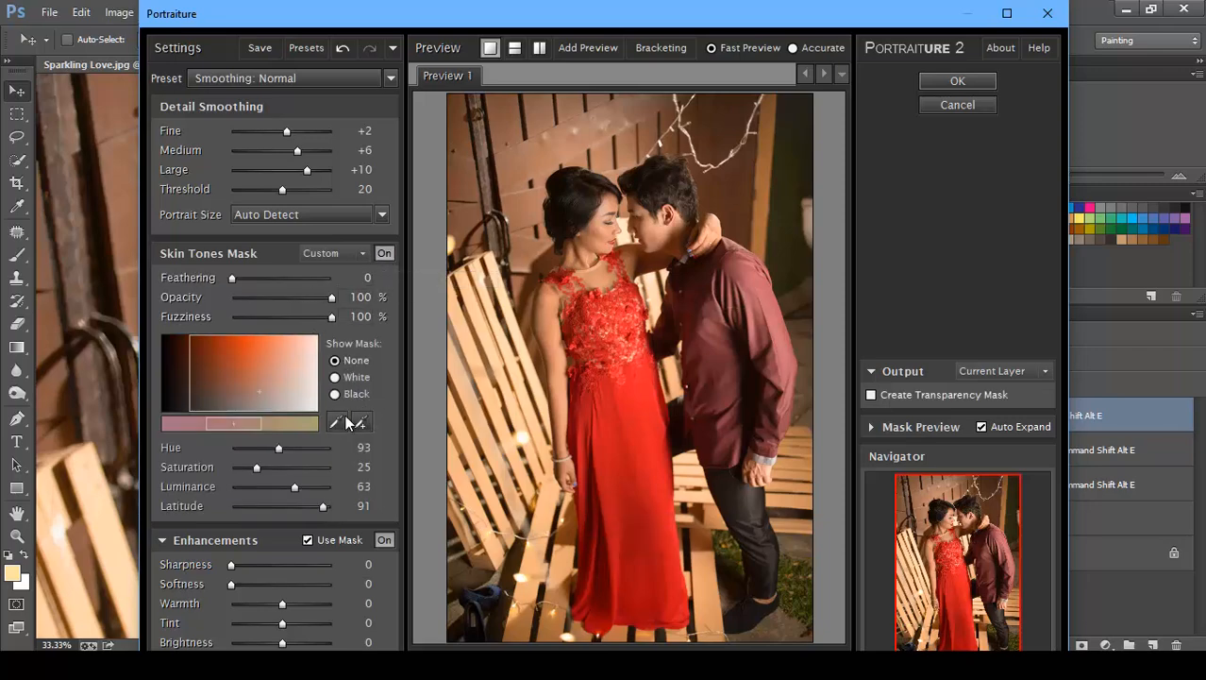
click(650, 224)
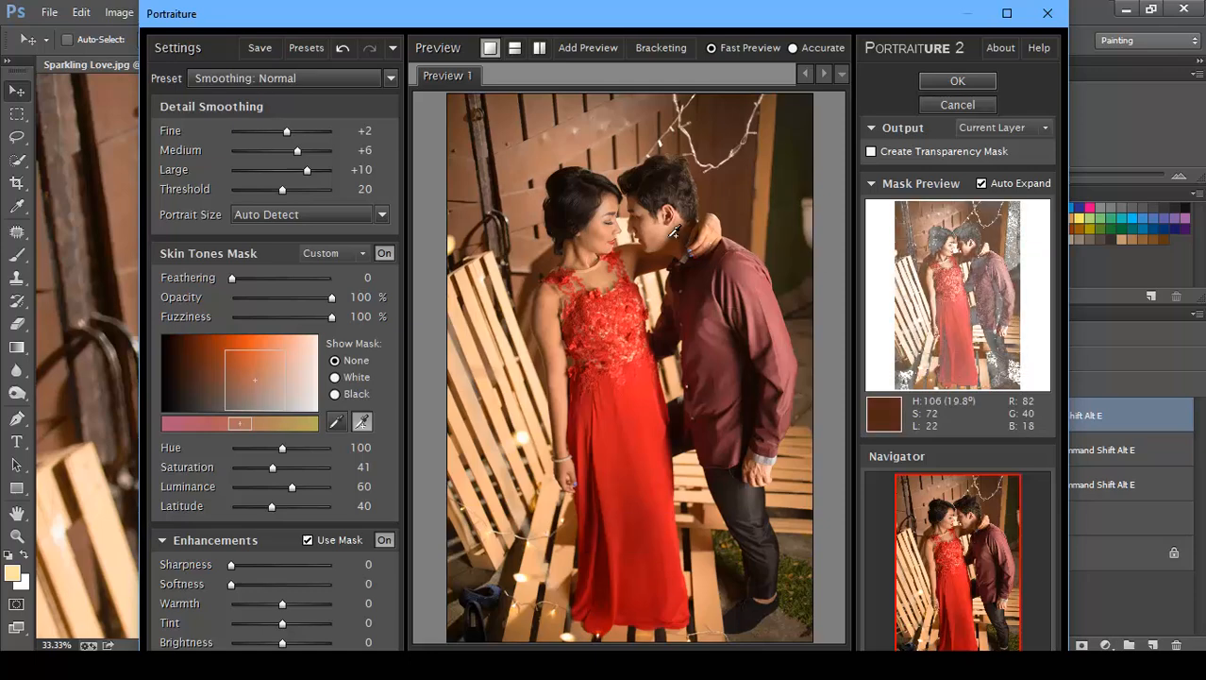
click(652, 225)
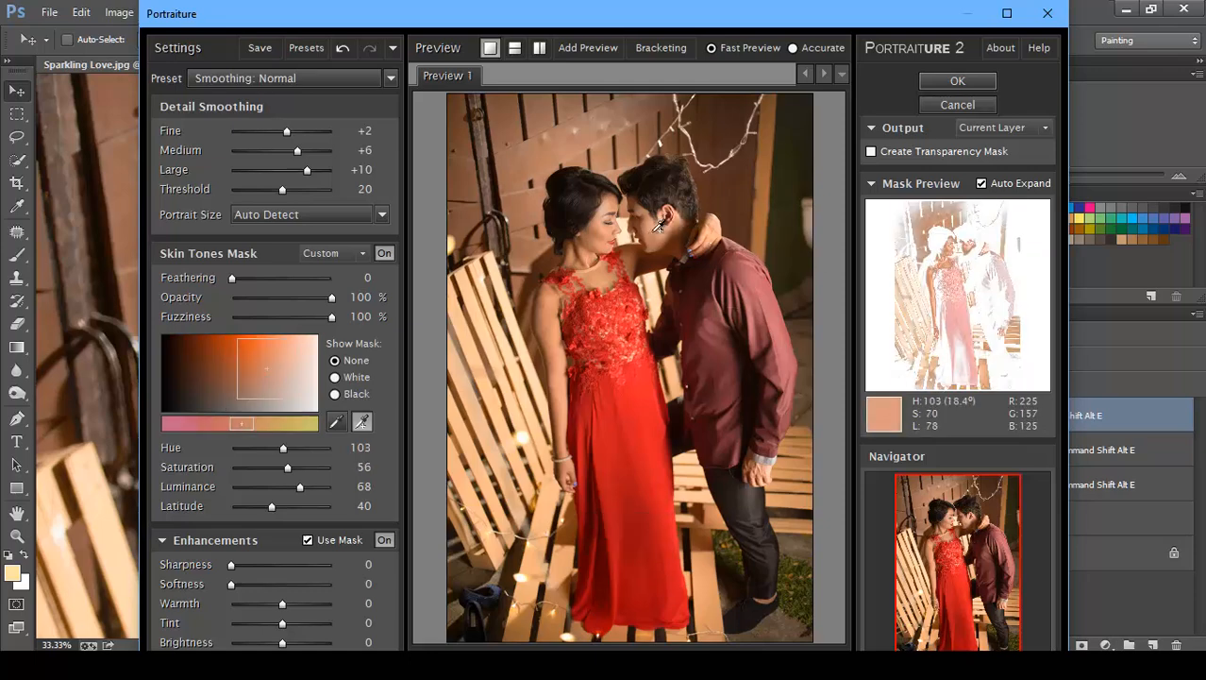
click(651, 225)
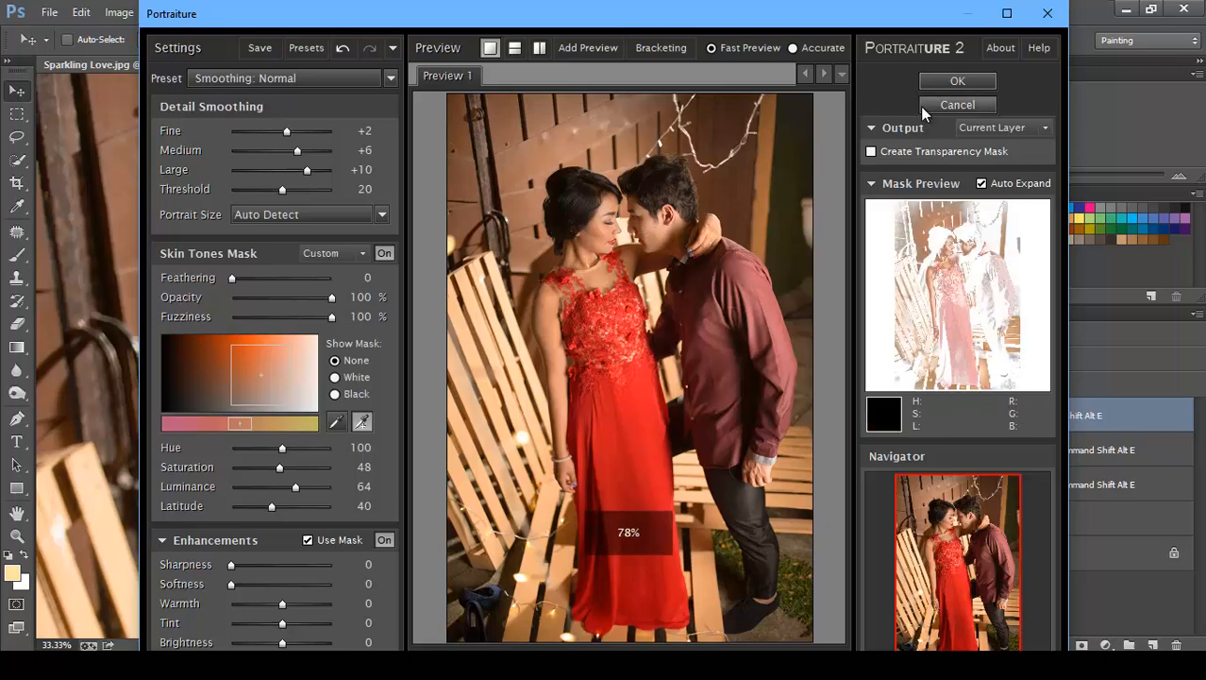
click(933, 83)
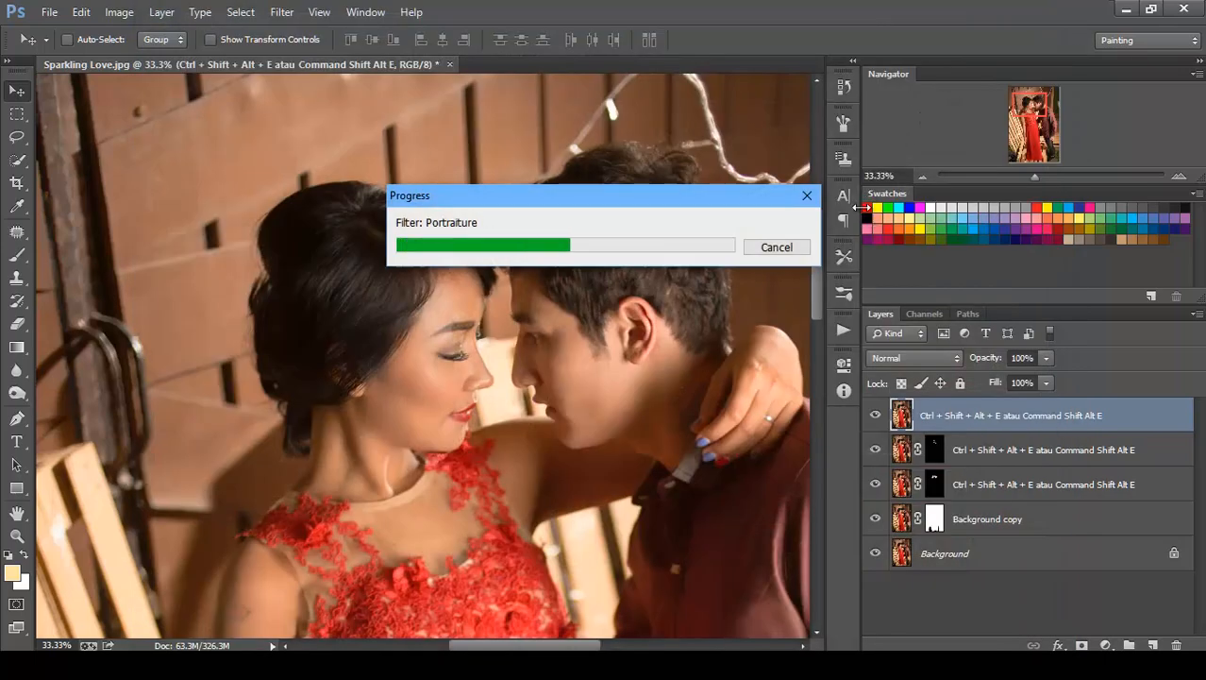
Add a layer mask to the smoothed layer and invert it to black
click(1081, 645)
double_click(937, 415)
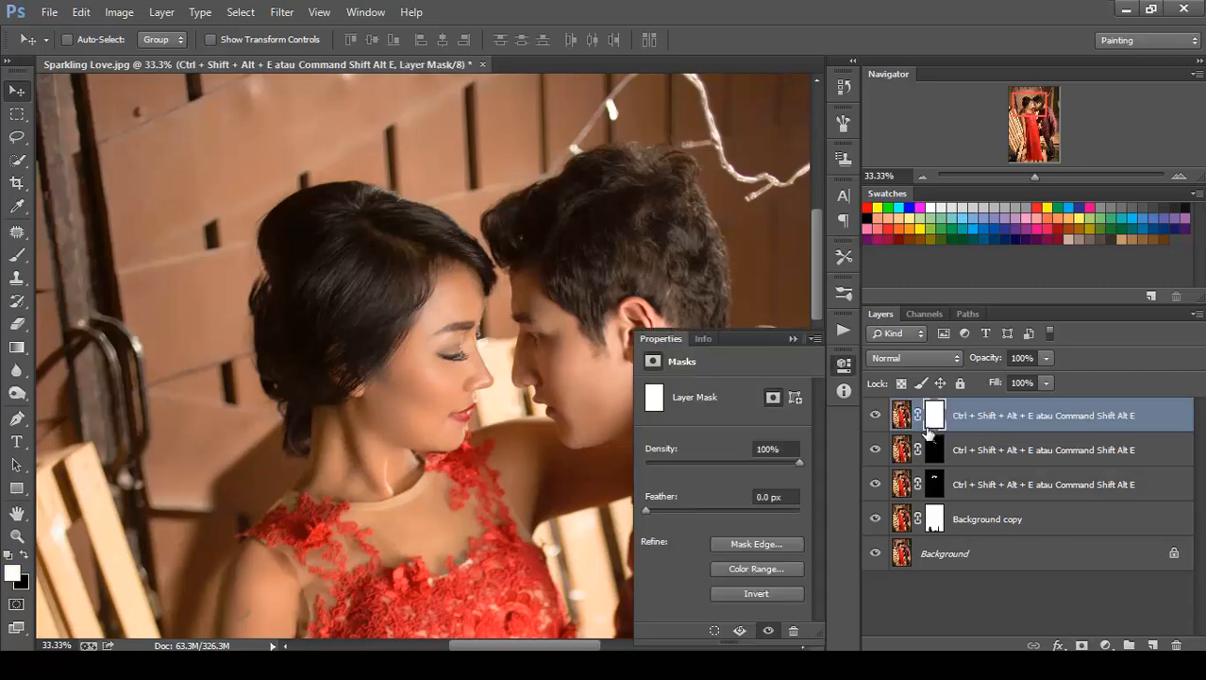
click(756, 594)
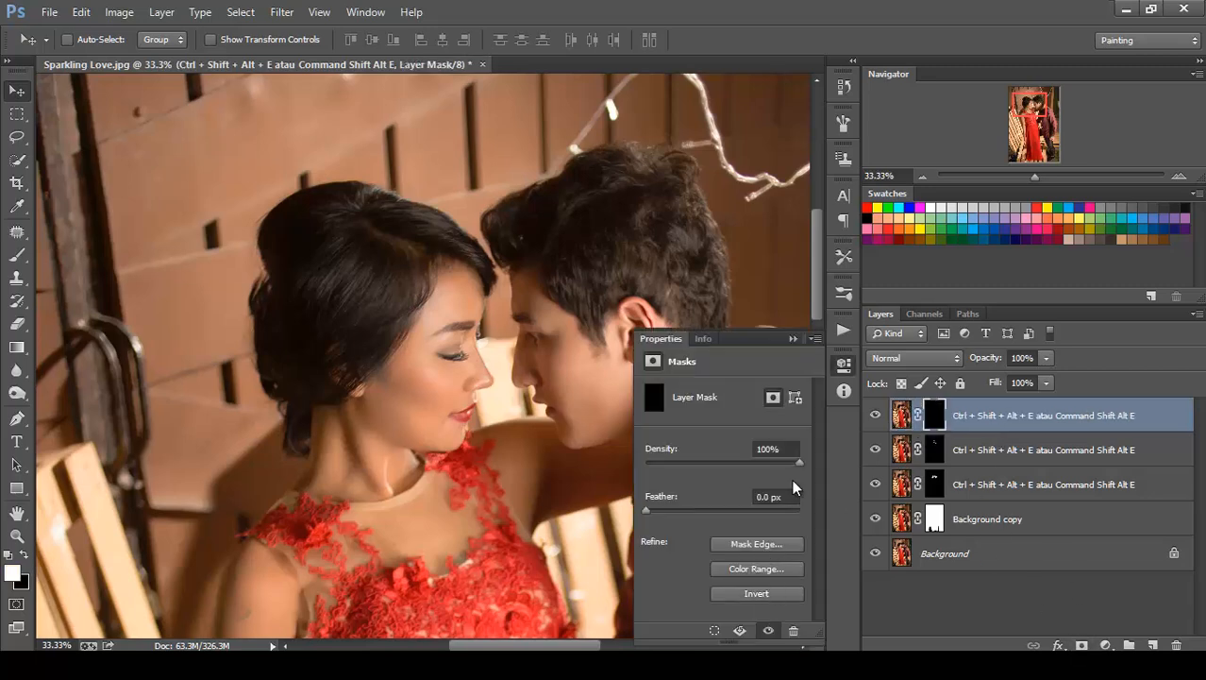
click(793, 338)
Paint the mask white with a 60 px brush over the man's face to reveal the smoothing
click(17, 255)
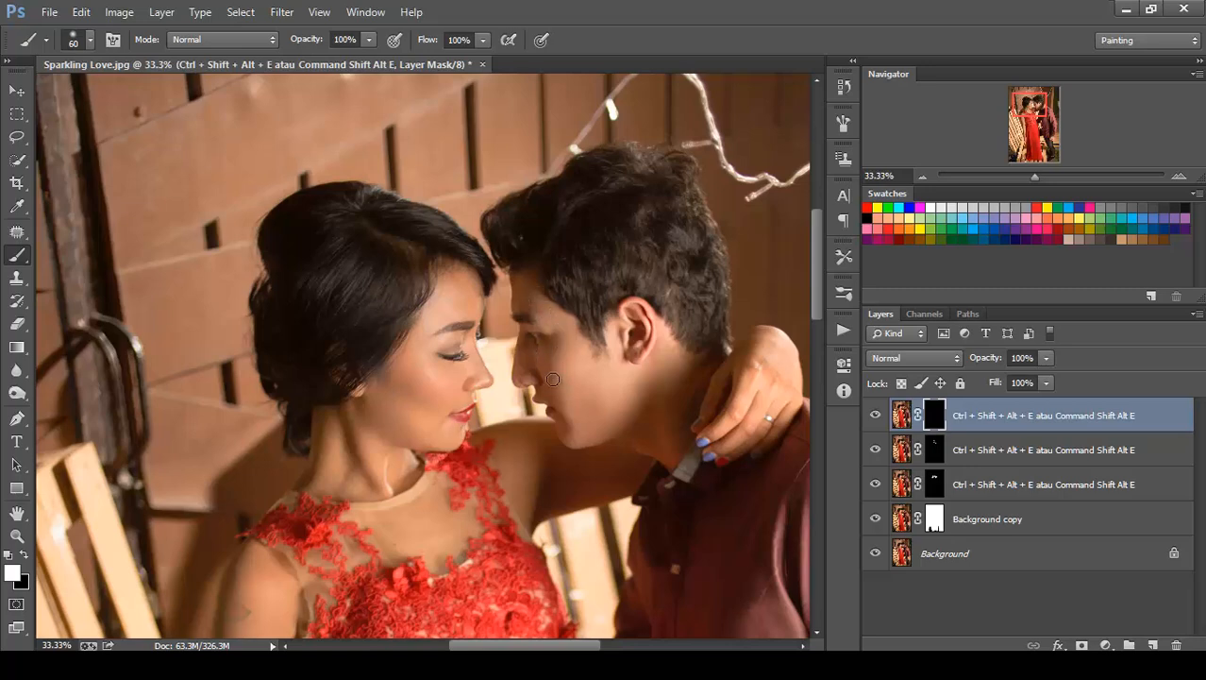
key(ctrl+minus)
key(ctrl+minus)
key(ctrl+minus)
key(ctrl+minus)
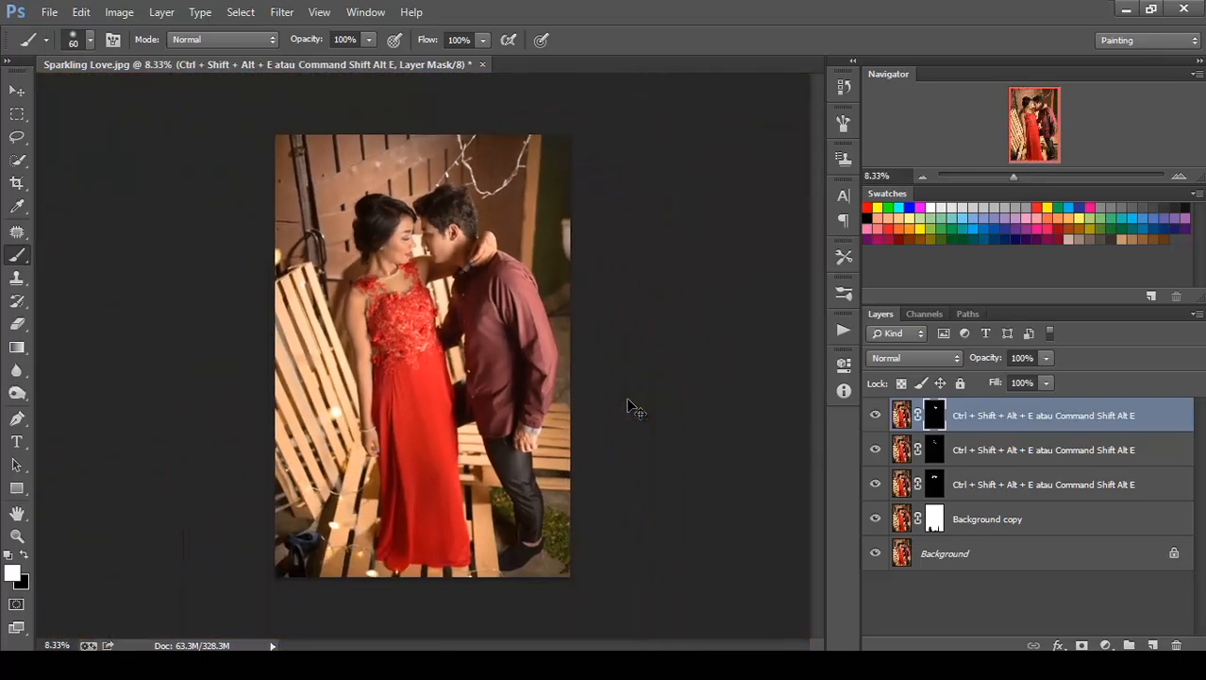
key(ctrl+plus)
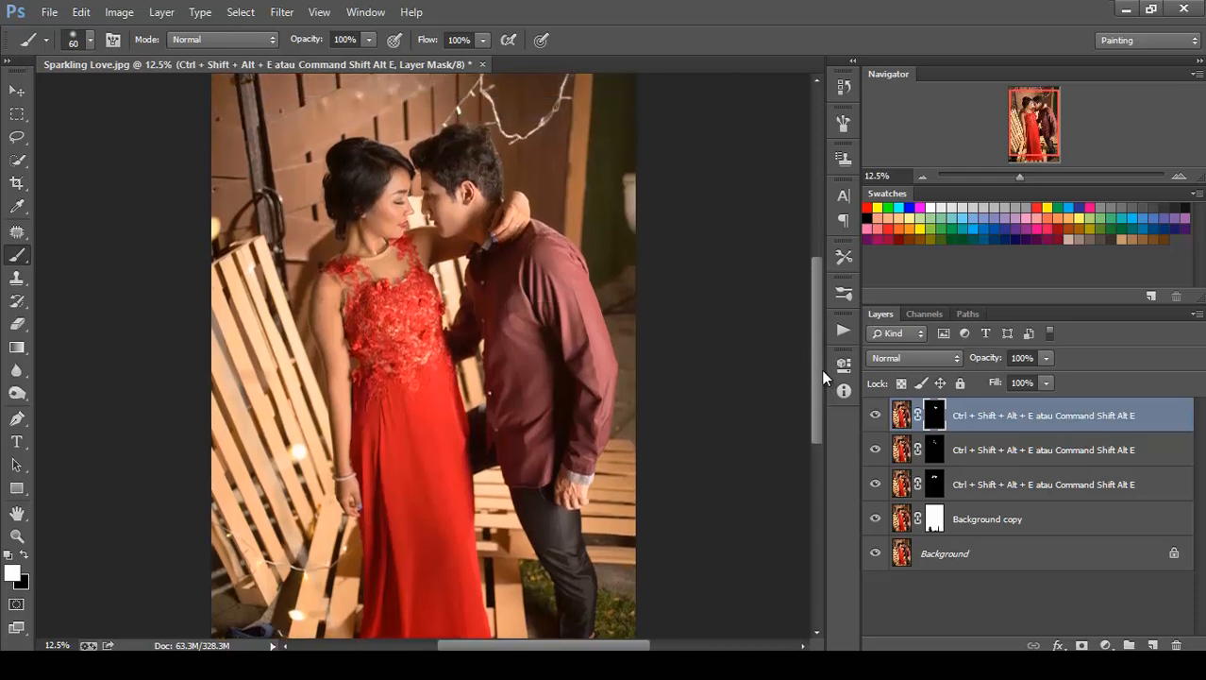
Merge the visible image into another new top layer named "Ctrl + Shift + Alt + E atau Command Shift Alt E"
click(1153, 643)
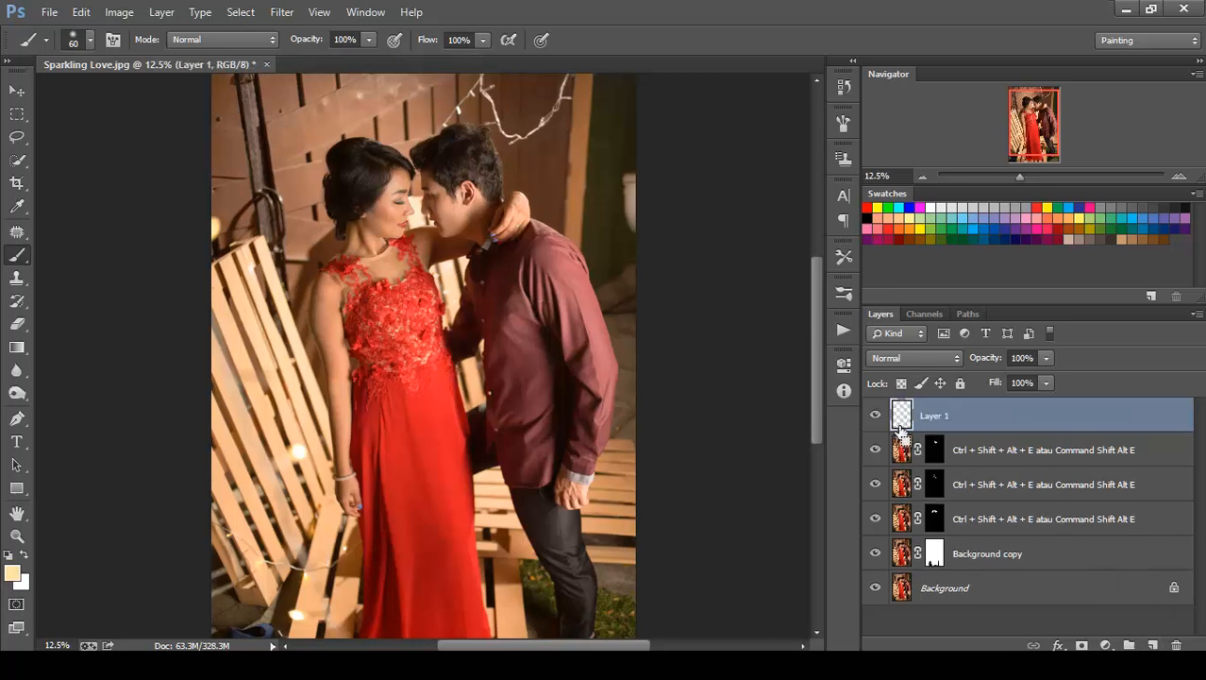
key(ctrl+shift+alt+e)
click(977, 457)
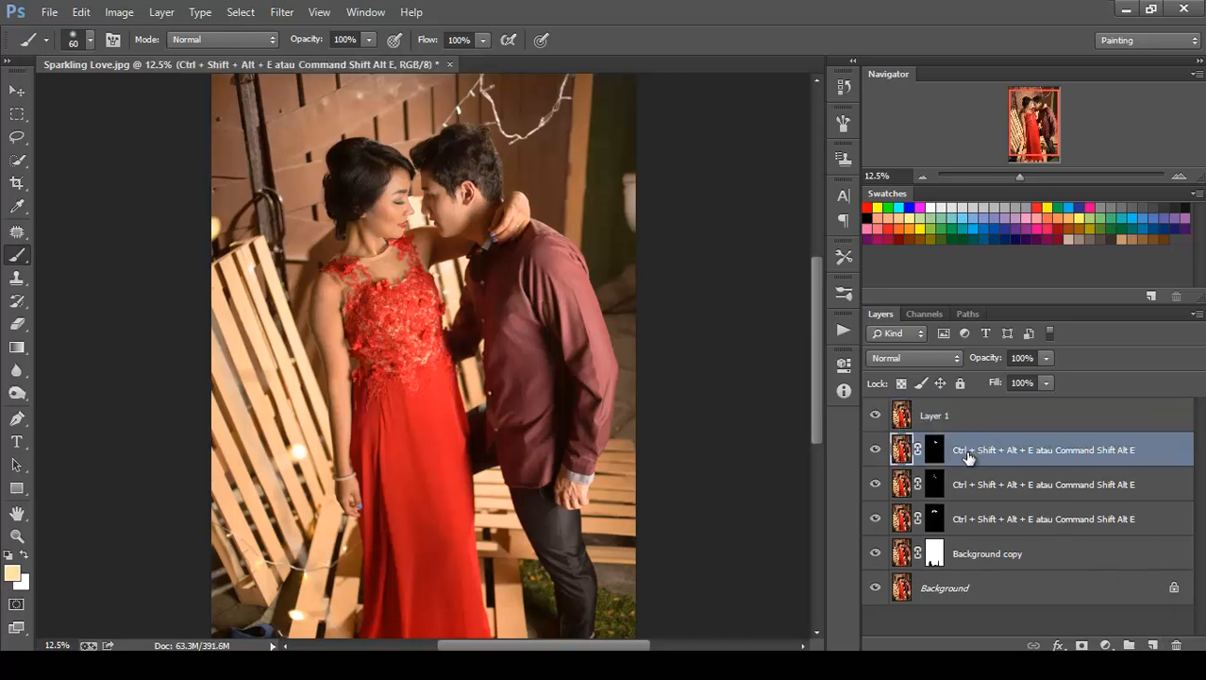
click(930, 418)
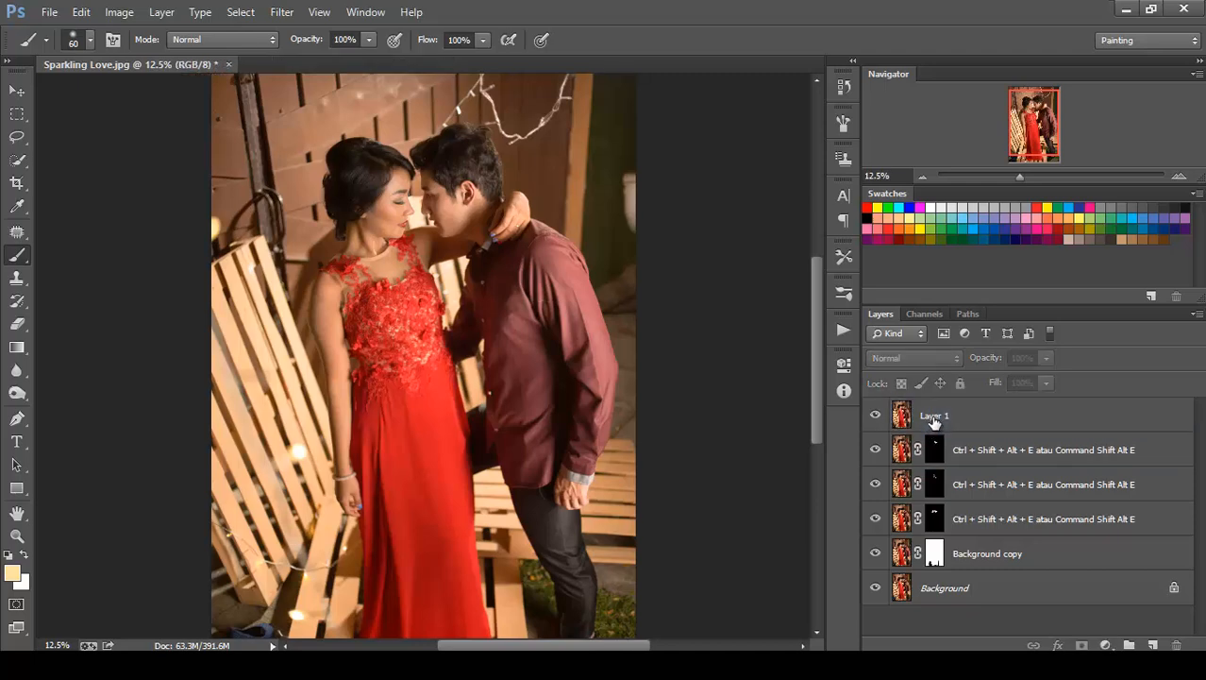
double_click(932, 418)
text(Ctrl + Shift + Alt + E atau Command Shift Alt E)
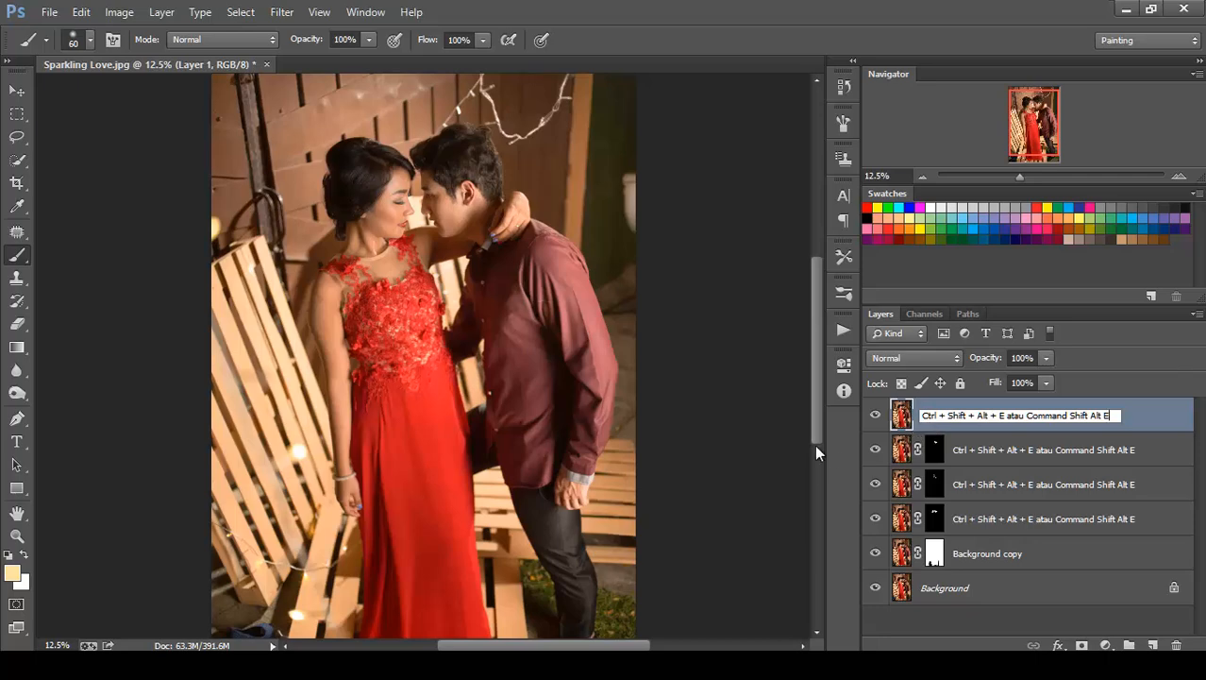
key(Return)
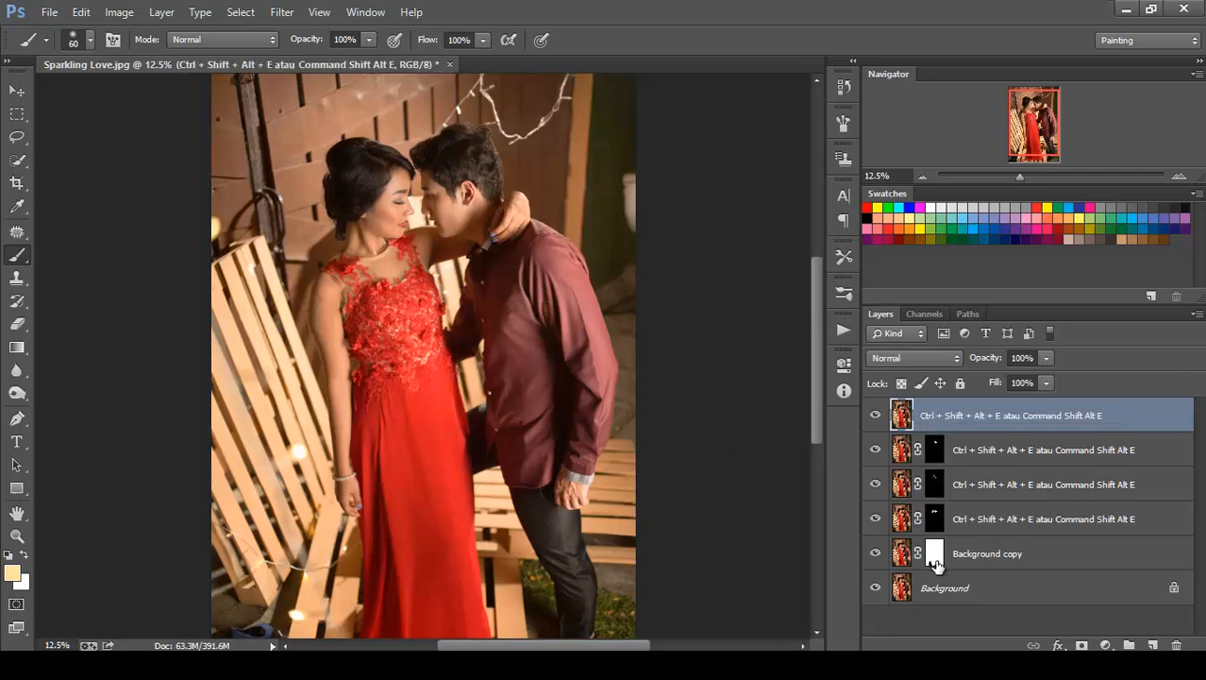
Cover the leaf-shaped tattoo on the woman's upper arm with clean nearby skin using the Patch tool
key(ctrl+plus)
key(ctrl+plus)
key(ctrl+plus)
key(ctrl+plus)
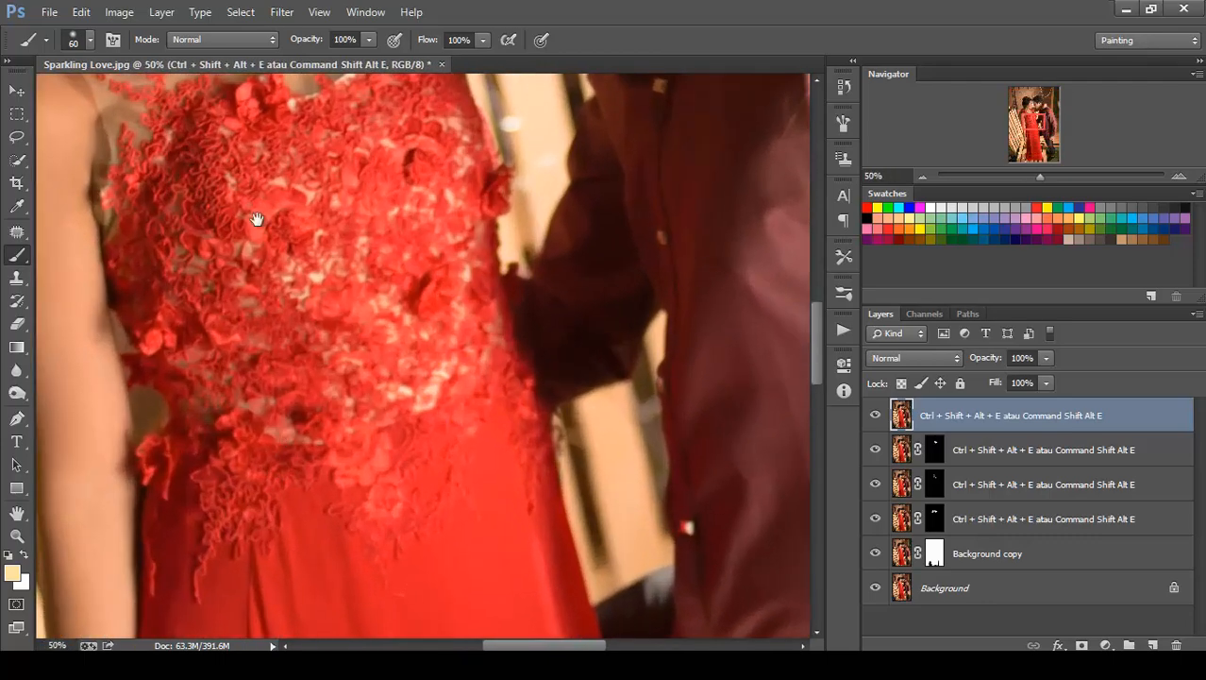
drag(256, 219, 501, 373)
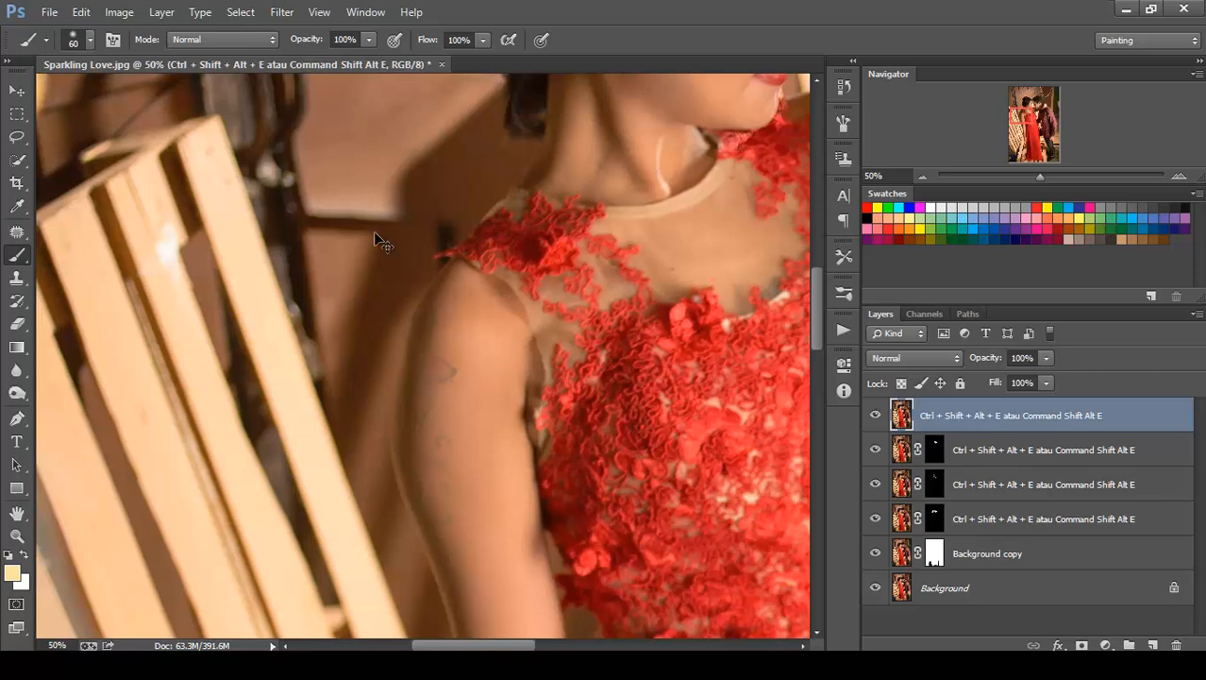
key(ctrl+plus)
key(ctrl+plus)
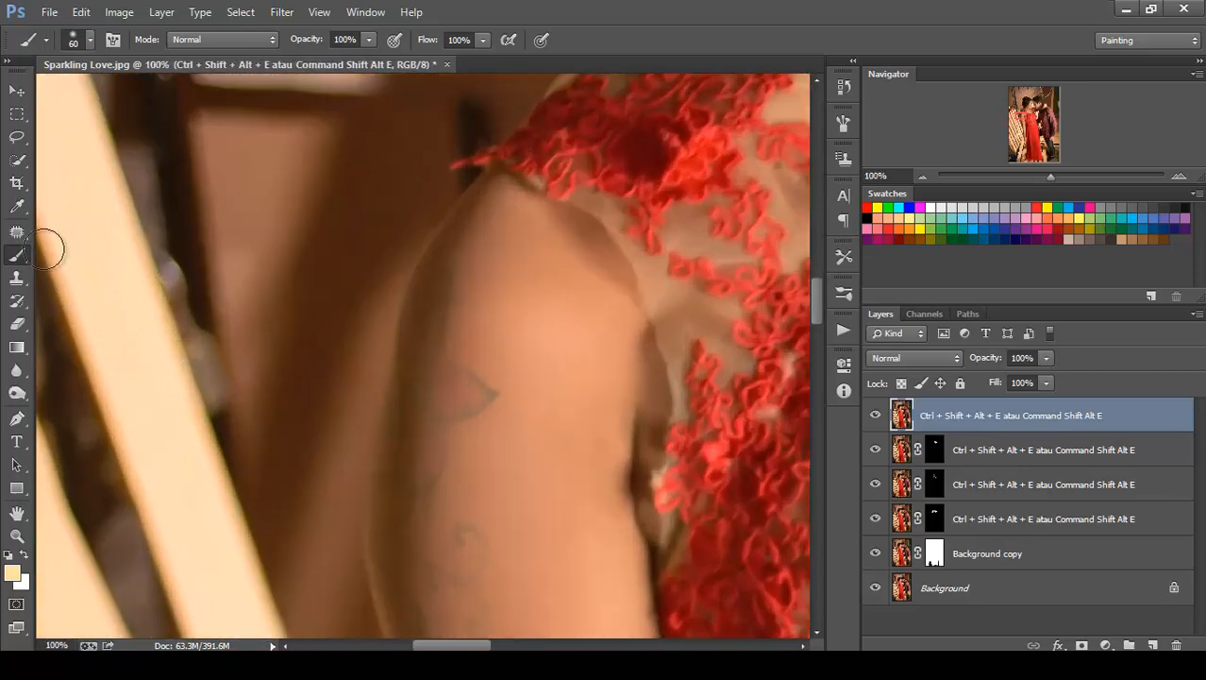
key(j)
mouse_move(474, 364)
mouse_down()
mouse_move(447, 405)
mouse_move(505, 382)
mouse_move(479, 359)
mouse_up()
drag(483, 374, 511, 325)
key(ctrl+d)
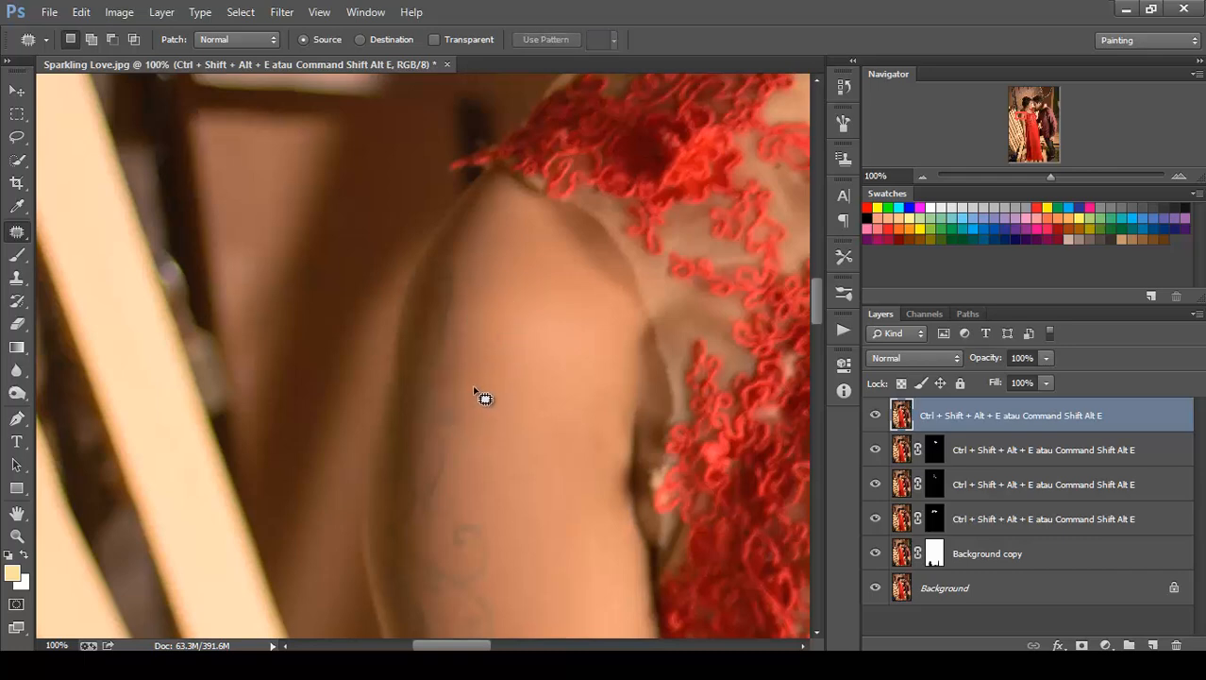
Patch the faint tattoo traces left where the leaf shape was on the woman's upper arm
drag(485, 411, 489, 396)
click(465, 386)
mouse_move(446, 263)
mouse_down()
mouse_move(438, 399)
mouse_move(455, 263)
mouse_up()
drag(460, 315, 513, 340)
key(ctrl+d)
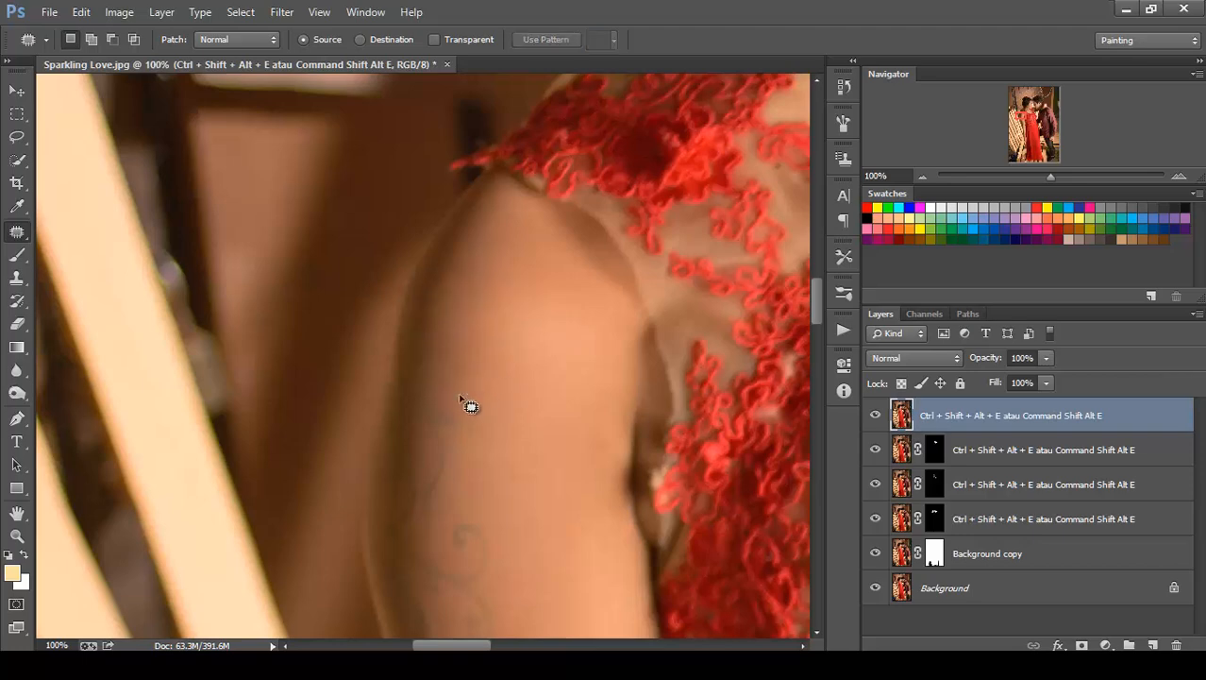
mouse_move(452, 386)
mouse_down()
mouse_move(427, 427)
mouse_move(451, 416)
mouse_move(461, 389)
mouse_up()
mouse_move(455, 416)
mouse_down()
mouse_move(471, 370)
mouse_move(430, 458)
mouse_move(474, 419)
mouse_up()
key(ctrl+d)
key(ctrl+d)
Patch the faint tattoo lines along the arm's shaded outer side, above the curl-shaped tattoo
mouse_move(439, 268)
mouse_down()
mouse_move(442, 334)
mouse_move(441, 275)
mouse_up()
drag(430, 311, 449, 300)
key(ctrl+d)
drag(455, 252, 451, 282)
drag(444, 274, 452, 323)
key(ctrl+d)
mouse_move(428, 451)
mouse_down()
mouse_move(402, 517)
mouse_move(446, 486)
mouse_move(438, 458)
mouse_up()
drag(430, 482, 456, 450)
key(ctrl+d)
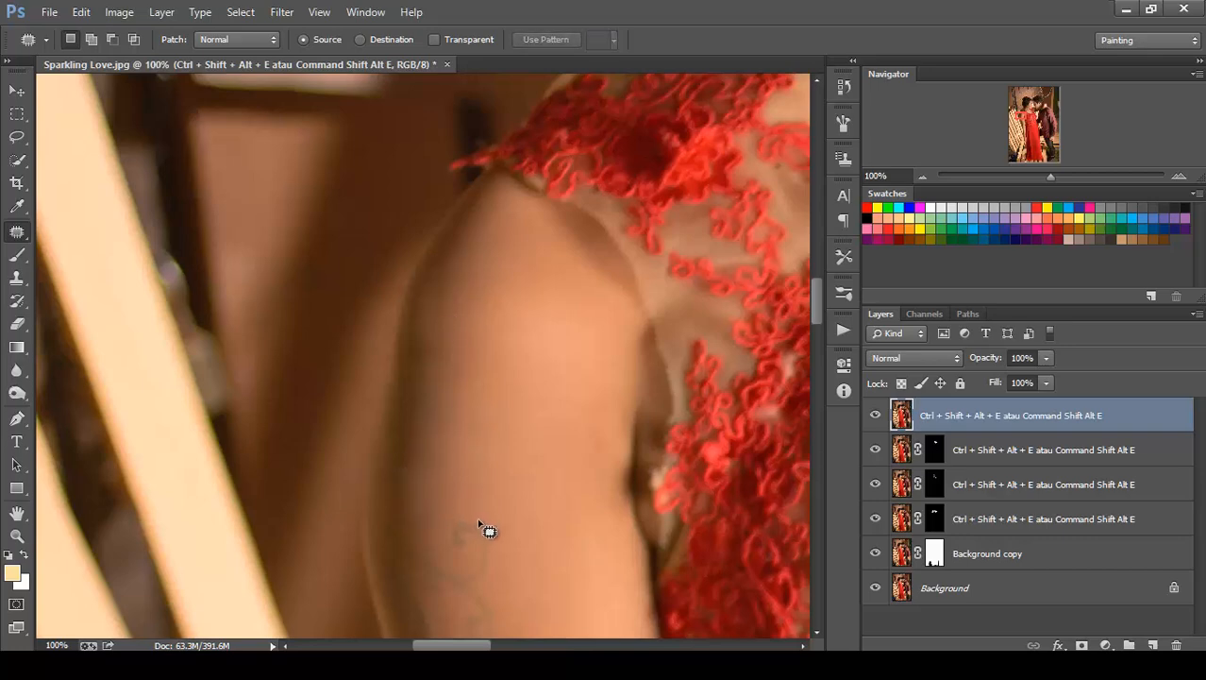
Patch the curl-shaped tattoo and the shaded skin around it on the woman's arm
drag(481, 513, 493, 525)
drag(469, 536, 479, 480)
key(ctrl+d)
mouse_move(434, 267)
mouse_down()
mouse_move(413, 341)
mouse_move(435, 269)
mouse_up()
mouse_move(430, 306)
mouse_down()
mouse_move(458, 333)
mouse_move(440, 359)
mouse_move(438, 311)
mouse_up()
key(ctrl+d)
key(ctrl+d)
mouse_move(433, 326)
mouse_down()
mouse_move(480, 289)
mouse_move(453, 290)
mouse_move(459, 268)
mouse_up()
key(ctrl+d)
mouse_move(449, 277)
mouse_down()
mouse_move(489, 305)
mouse_move(482, 385)
mouse_move(483, 317)
mouse_up()
drag(478, 348, 518, 368)
key(ctrl+d)
Patch the remaining dark tattoo smudge on the middle of the woman's upper arm with skin from higher up
scroll(527, 375, down, 3)
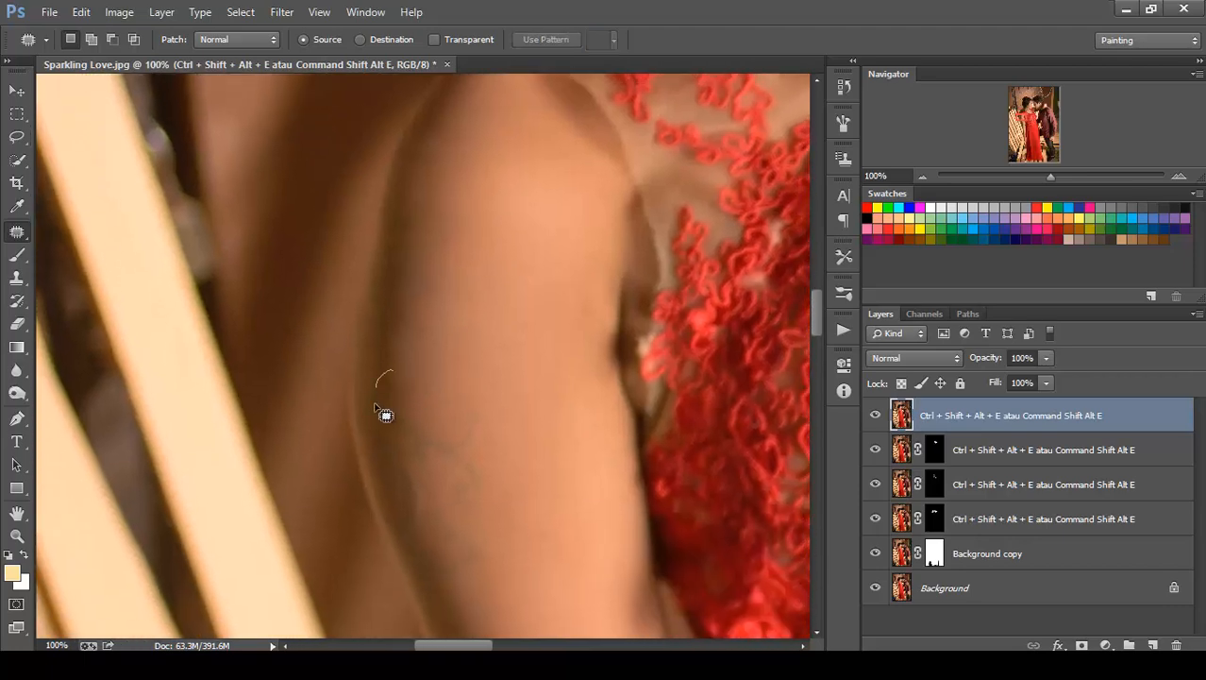
mouse_move(380, 413)
mouse_down()
mouse_move(455, 511)
mouse_move(490, 456)
mouse_move(471, 382)
mouse_up()
drag(465, 443, 491, 324)
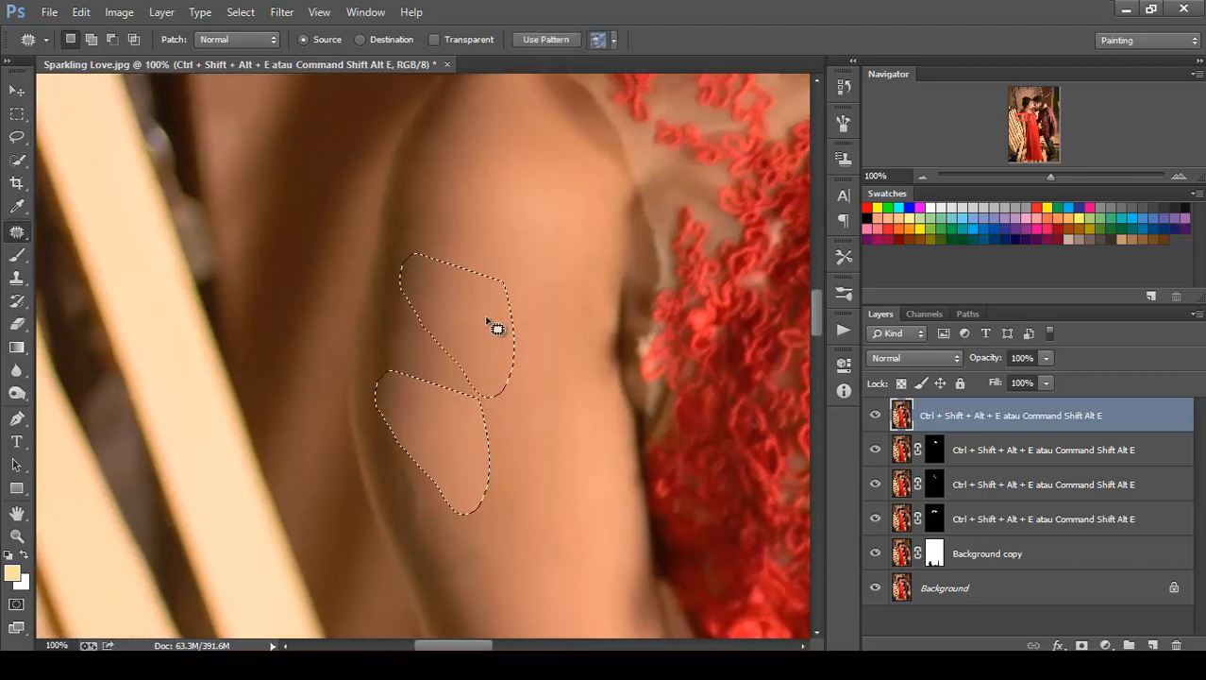
key(ctrl+d)
mouse_move(404, 440)
mouse_down()
mouse_move(439, 505)
mouse_move(425, 472)
mouse_move(439, 563)
mouse_move(463, 498)
mouse_up()
key(ctrl+d)
key(ctrl+d)
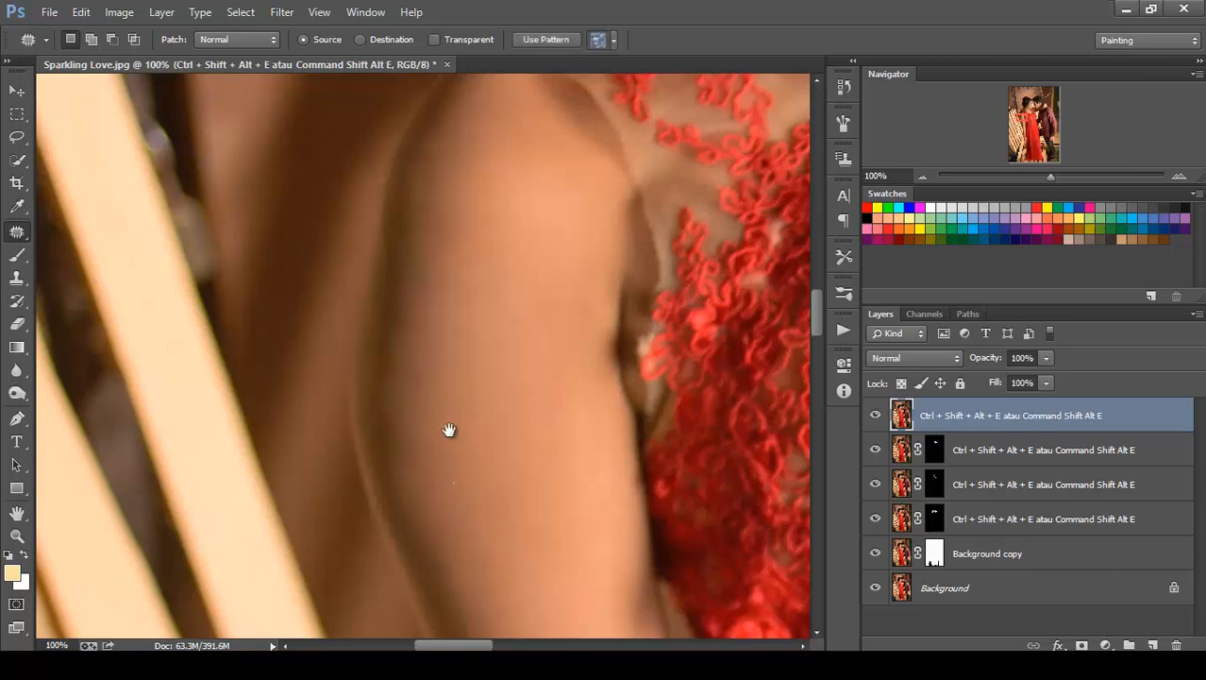
Patch the last uneven spots along the shaded outer edge of the woman's arm down toward the elbow
mouse_move(389, 343)
mouse_down()
mouse_move(410, 382)
mouse_move(415, 463)
mouse_up()
key(ctrl+d)
key(ctrl+d)
mouse_move(405, 506)
mouse_down()
mouse_move(424, 578)
mouse_move(449, 573)
mouse_move(406, 489)
mouse_up()
key(ctrl+d)
drag(468, 523, 443, 338)
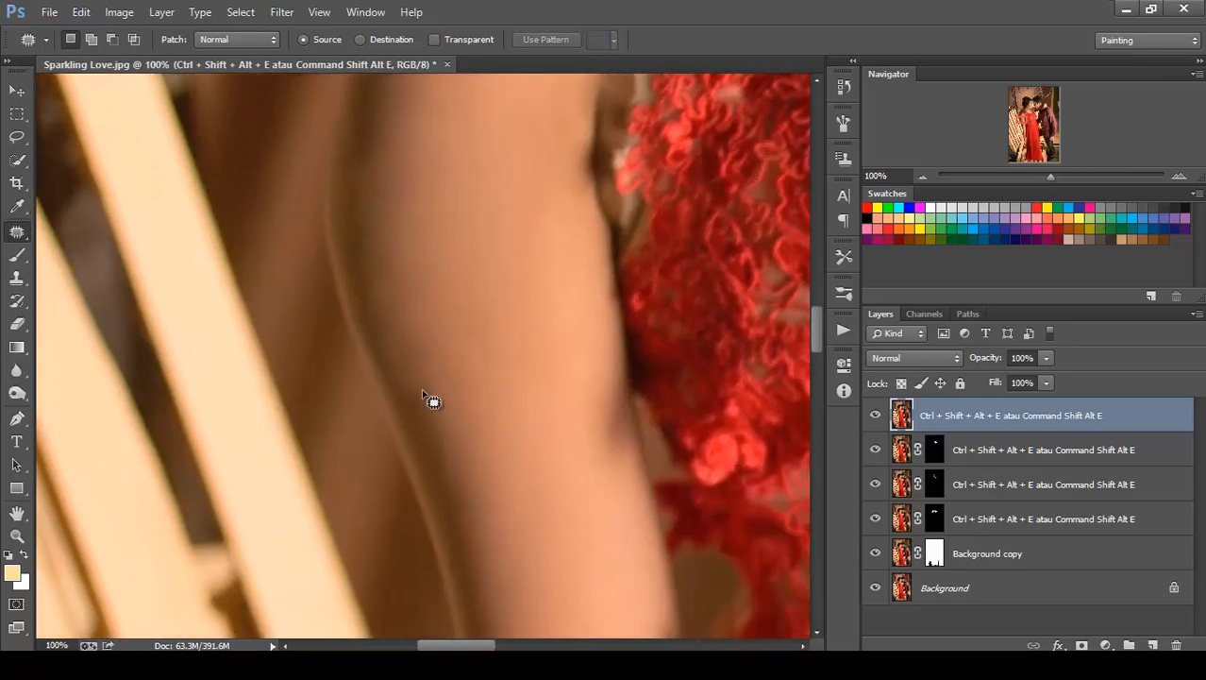
mouse_move(421, 386)
mouse_down()
mouse_move(444, 472)
mouse_move(436, 369)
mouse_up()
key(ctrl+d)
drag(433, 302, 423, 447)
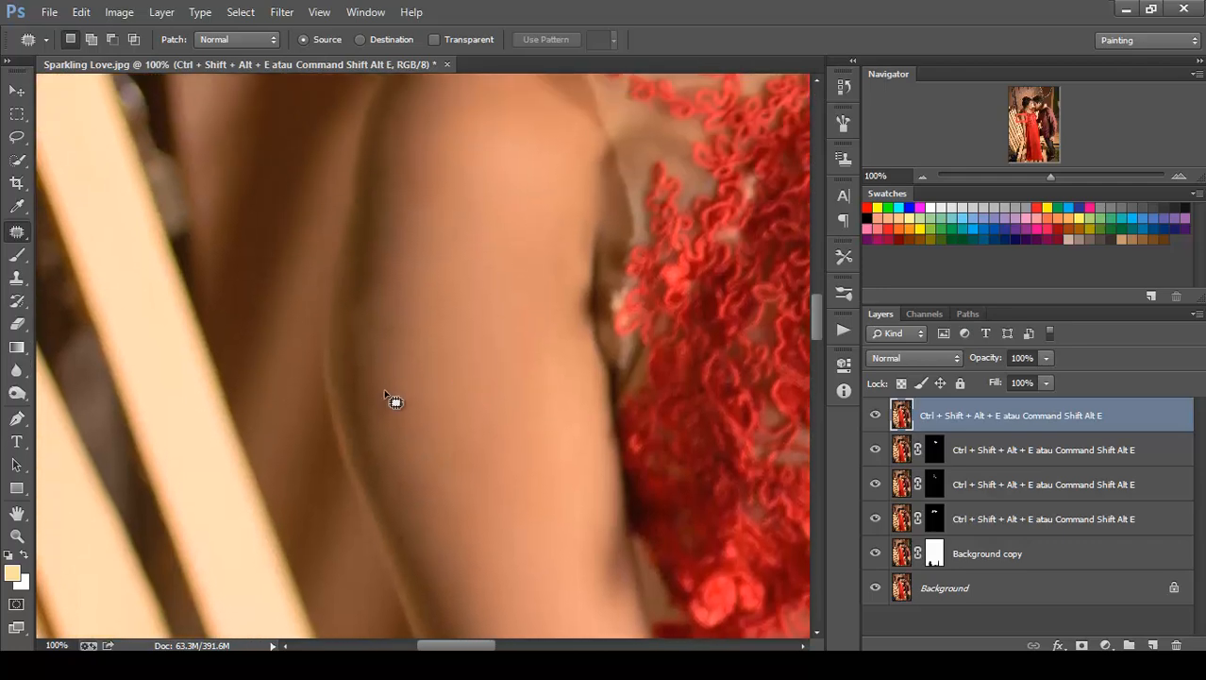
Open the Portraiture filter on the patched top layer and choose the Smoothing: High preset
mouse_move(385, 393)
mouse_down()
mouse_move(404, 369)
mouse_move(403, 489)
mouse_up()
key(ctrl+d)
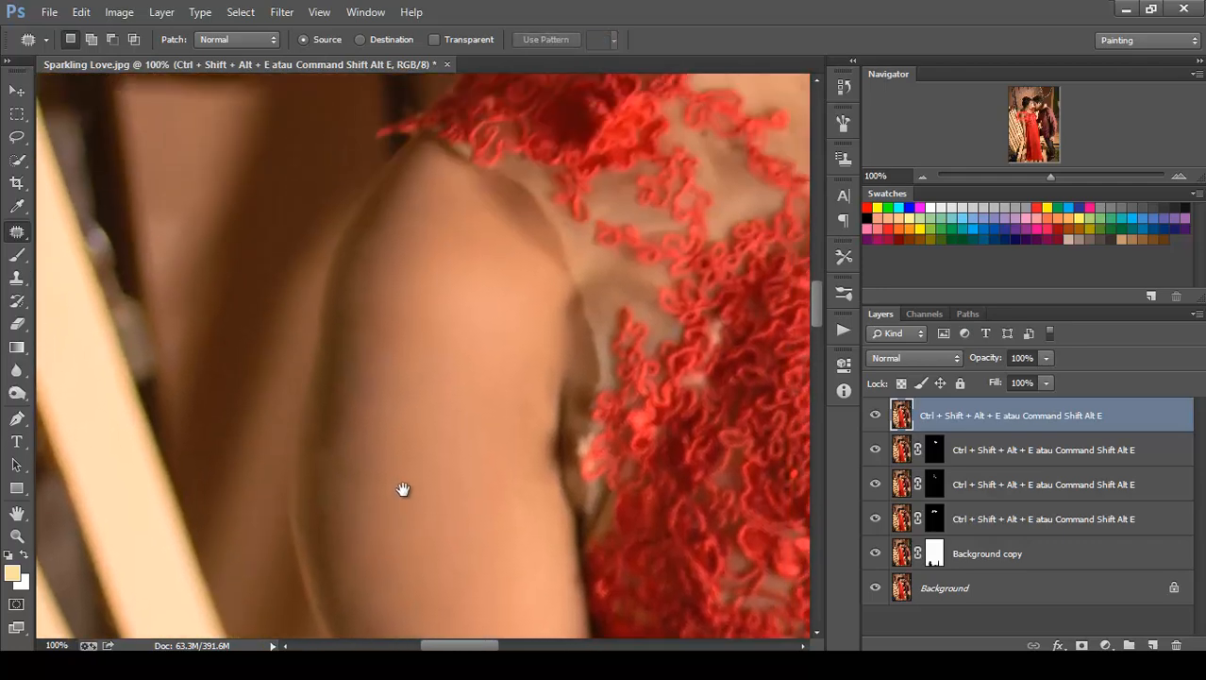
key(ctrl+minus)
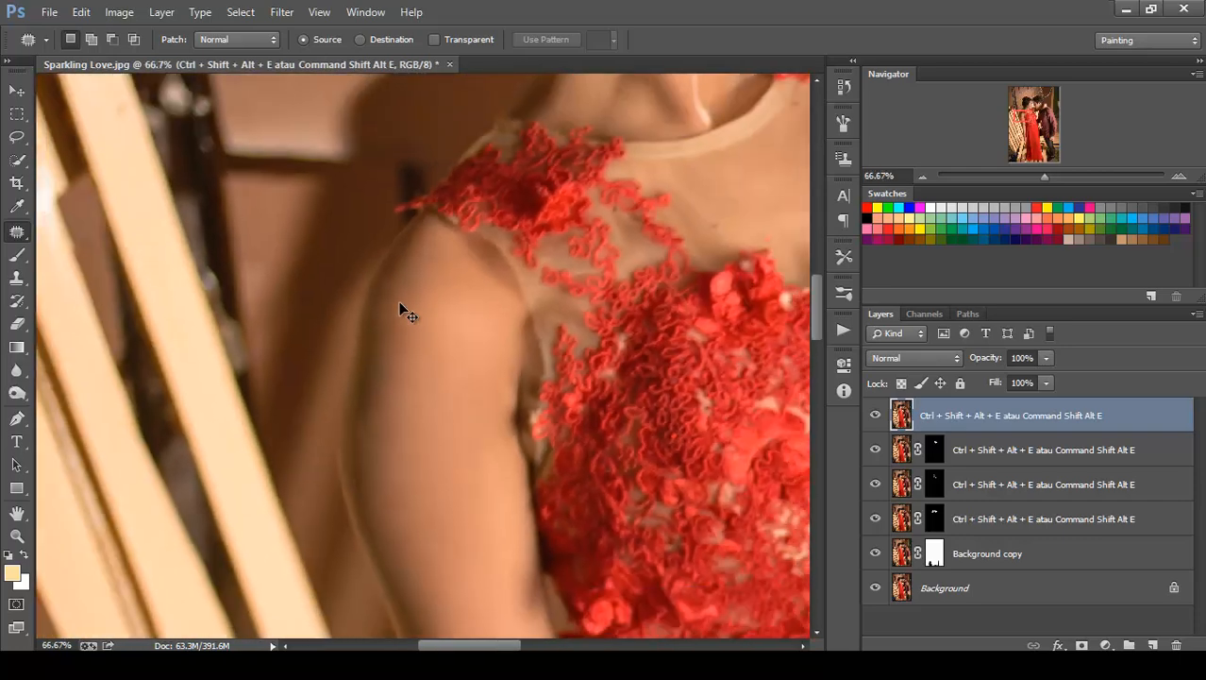
click(281, 11)
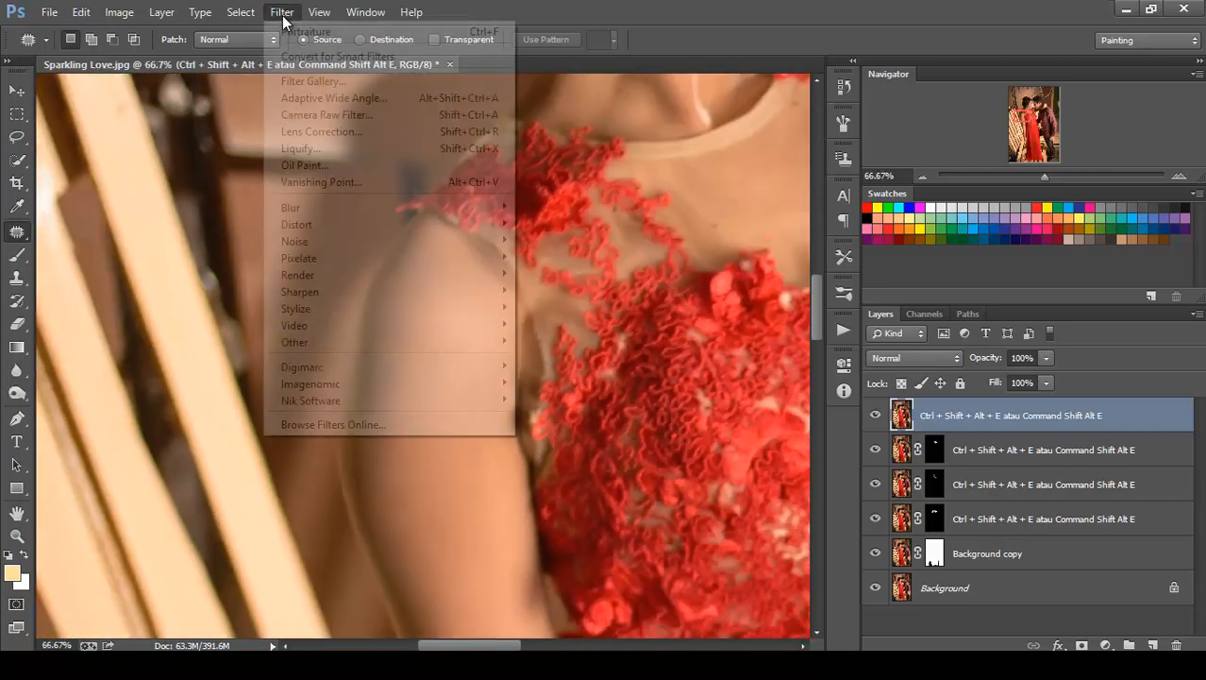
mouse_move(329, 384)
click(253, 387)
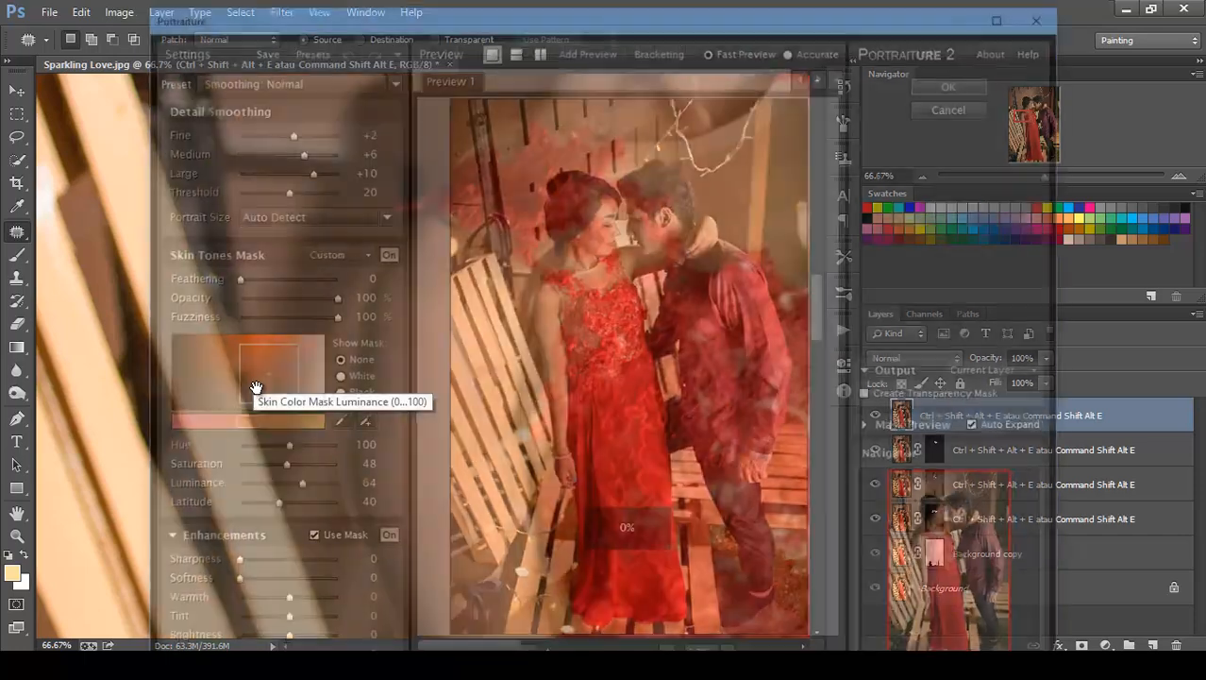
click(375, 76)
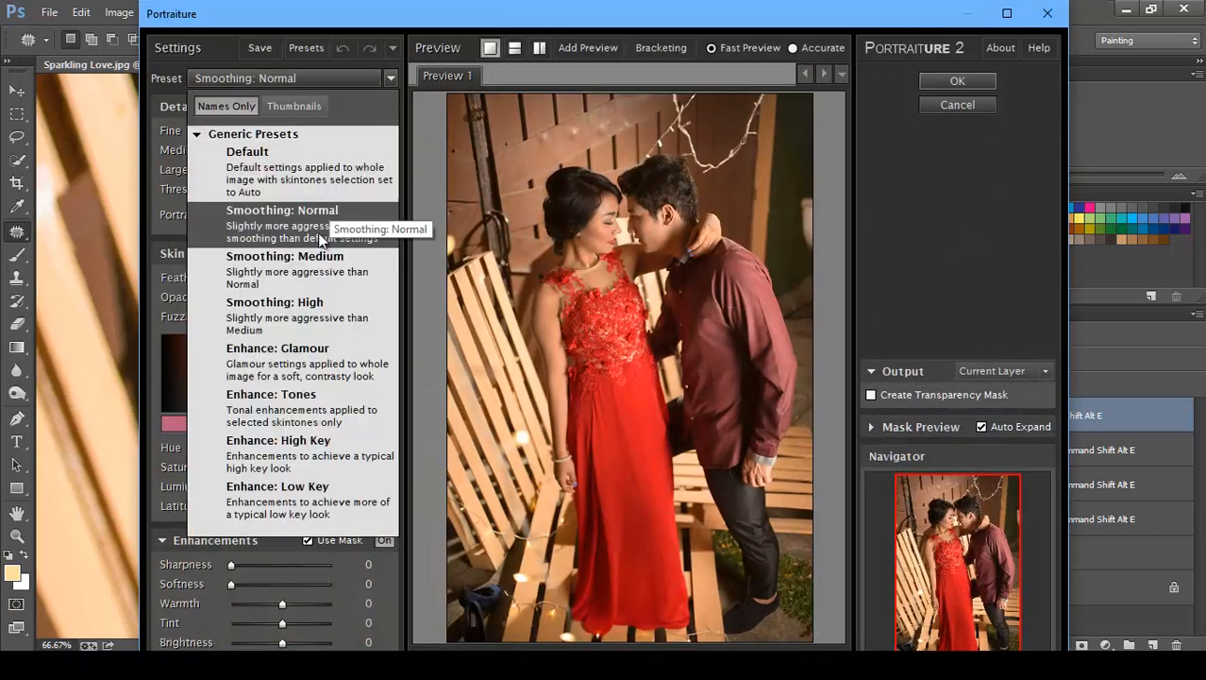
click(304, 315)
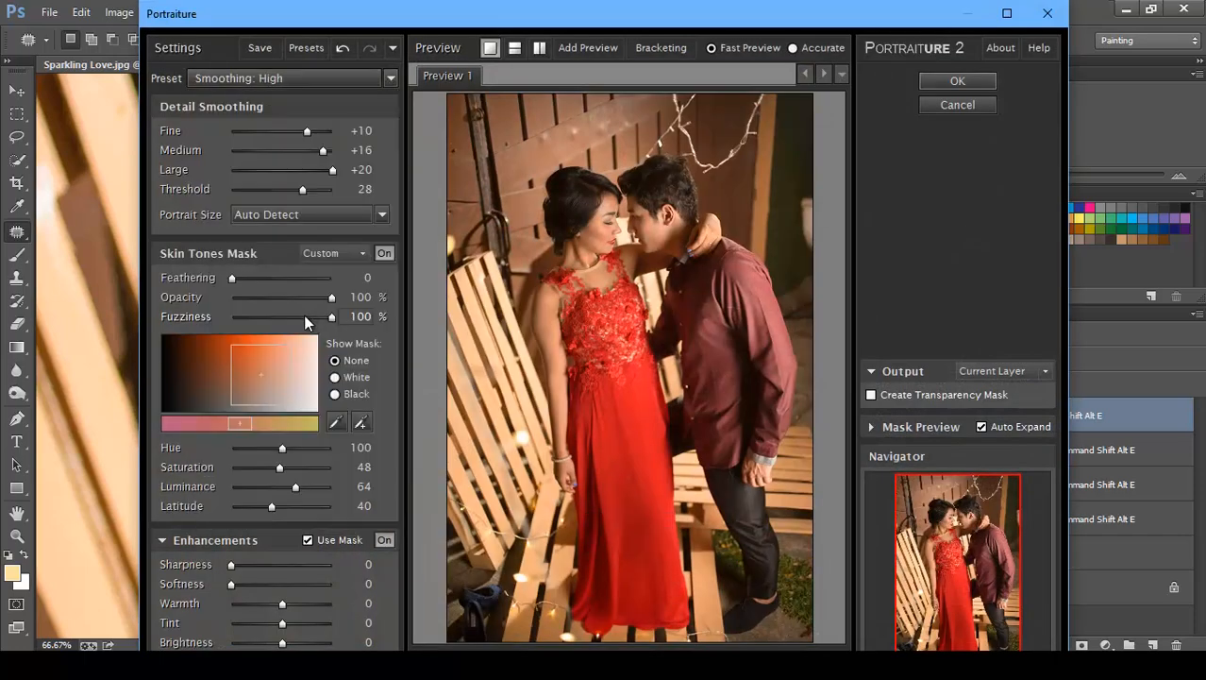
Base the skin tones mask on two colour samples from the woman's upper arm and apply the Portraiture smoothing
click(336, 421)
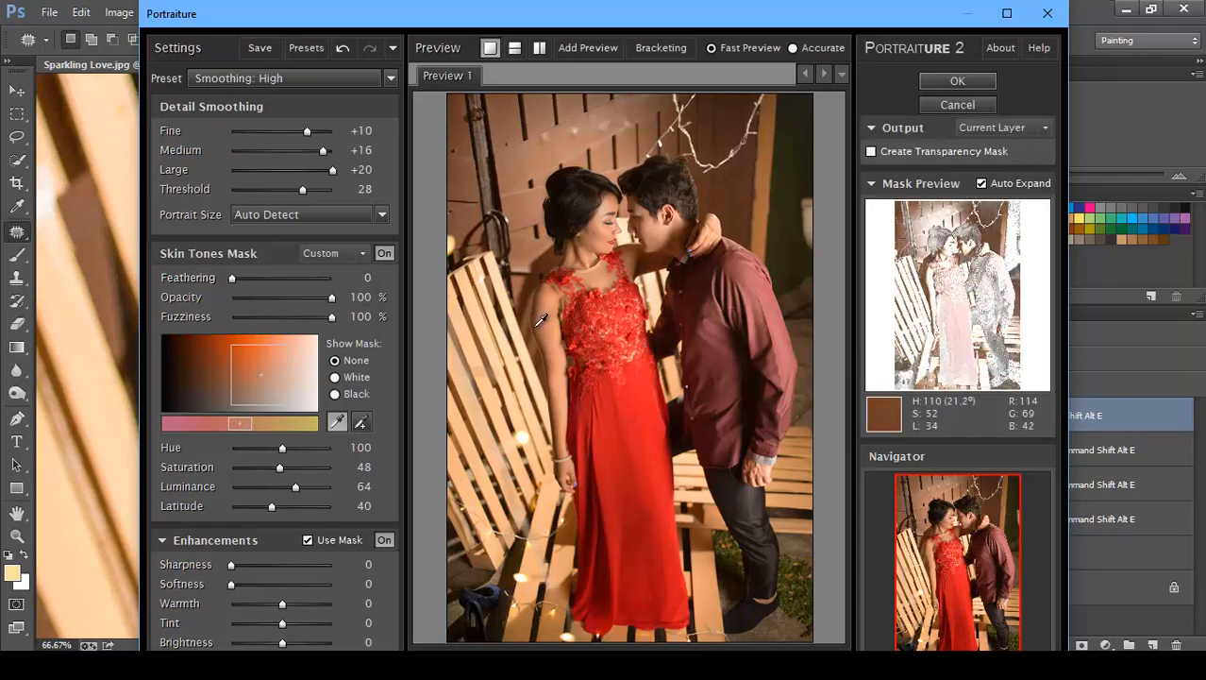
click(542, 319)
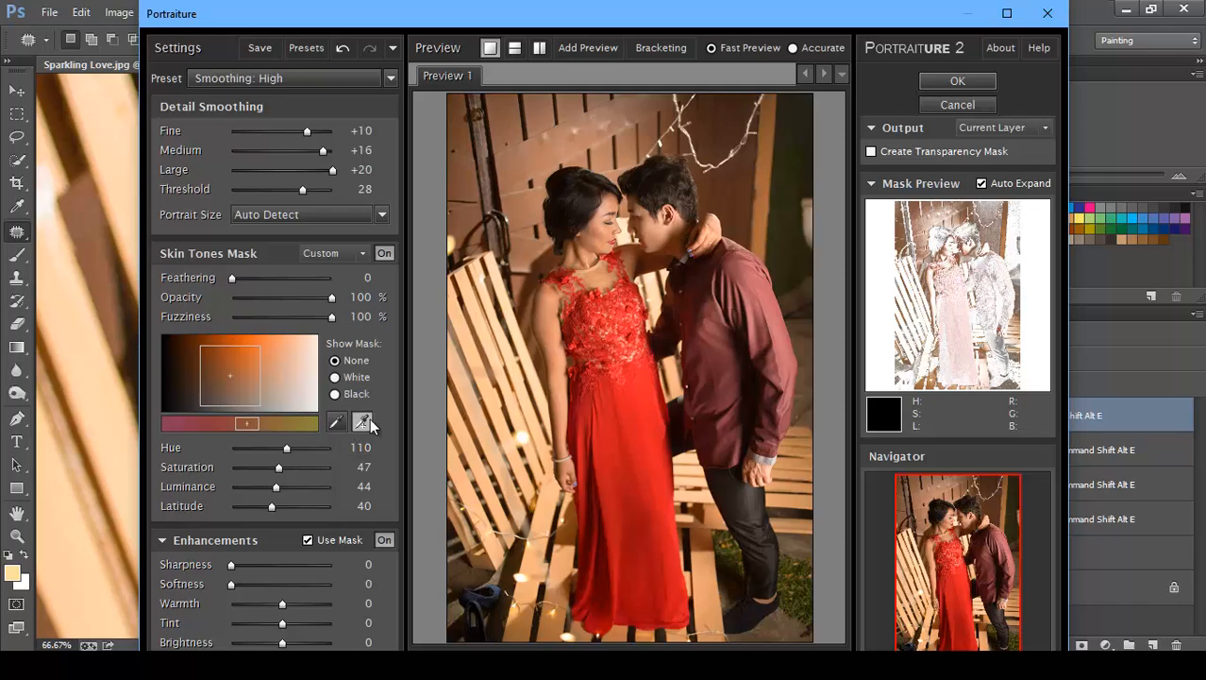
click(544, 325)
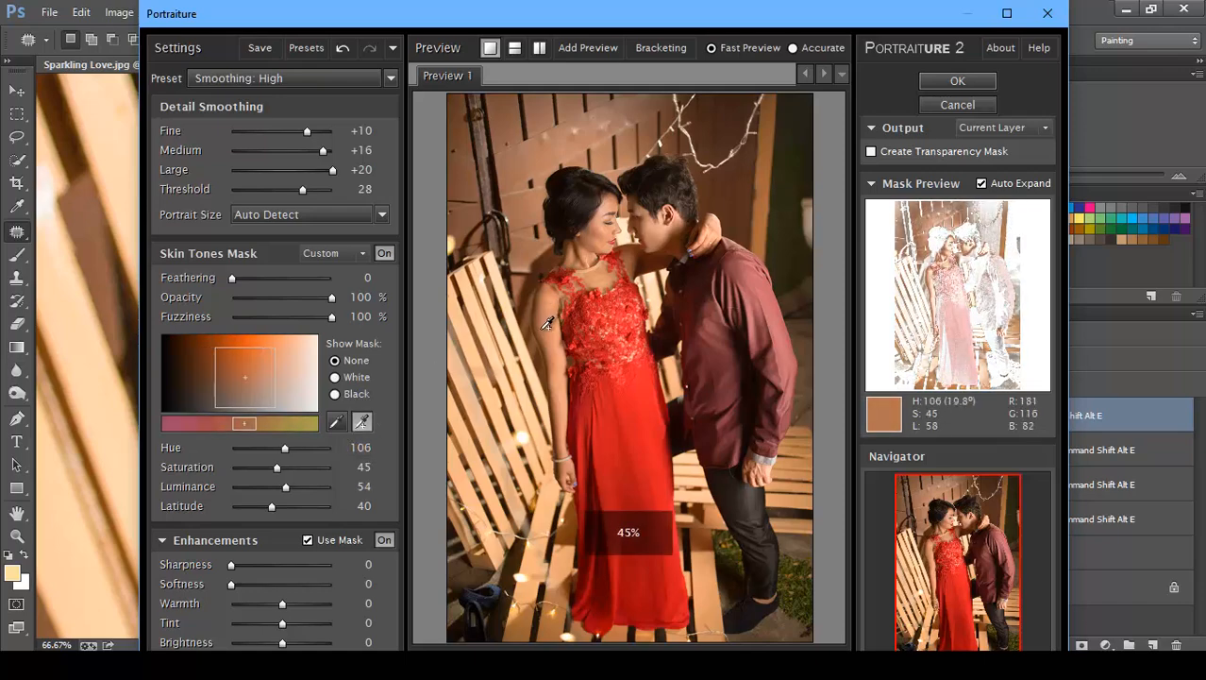
click(938, 81)
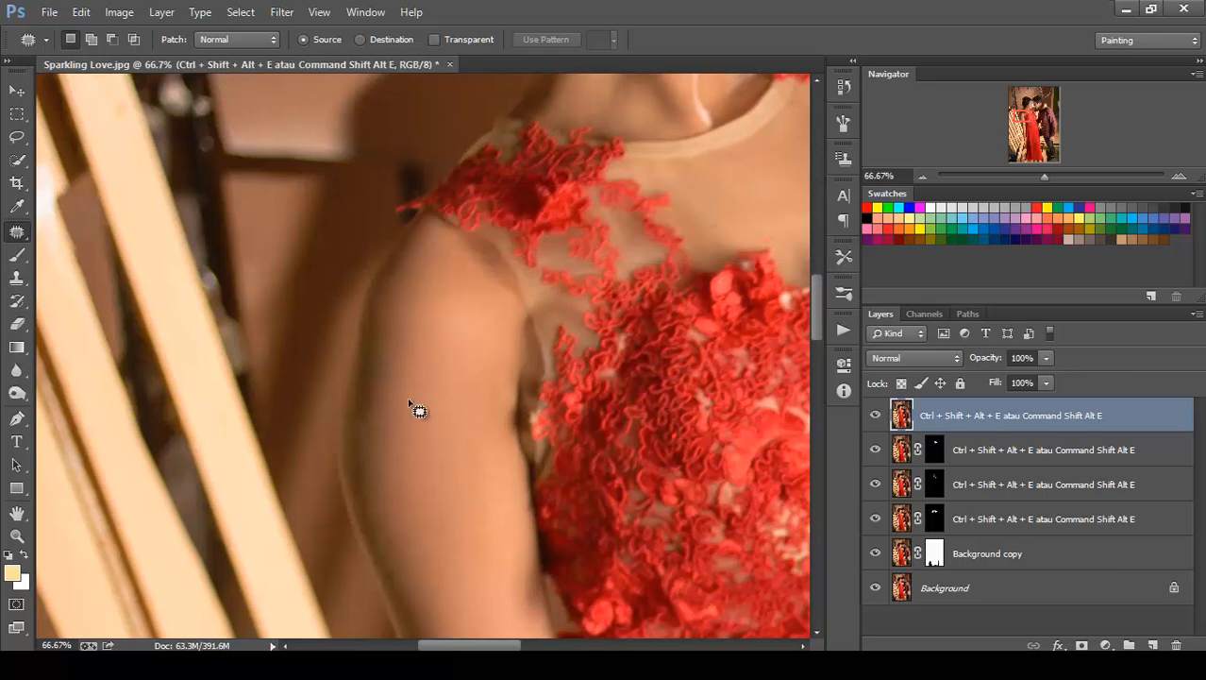
Add an inverted black mask to the smoothed layer and paint white over the woman's upper arm with a size 60 brush
click(1082, 644)
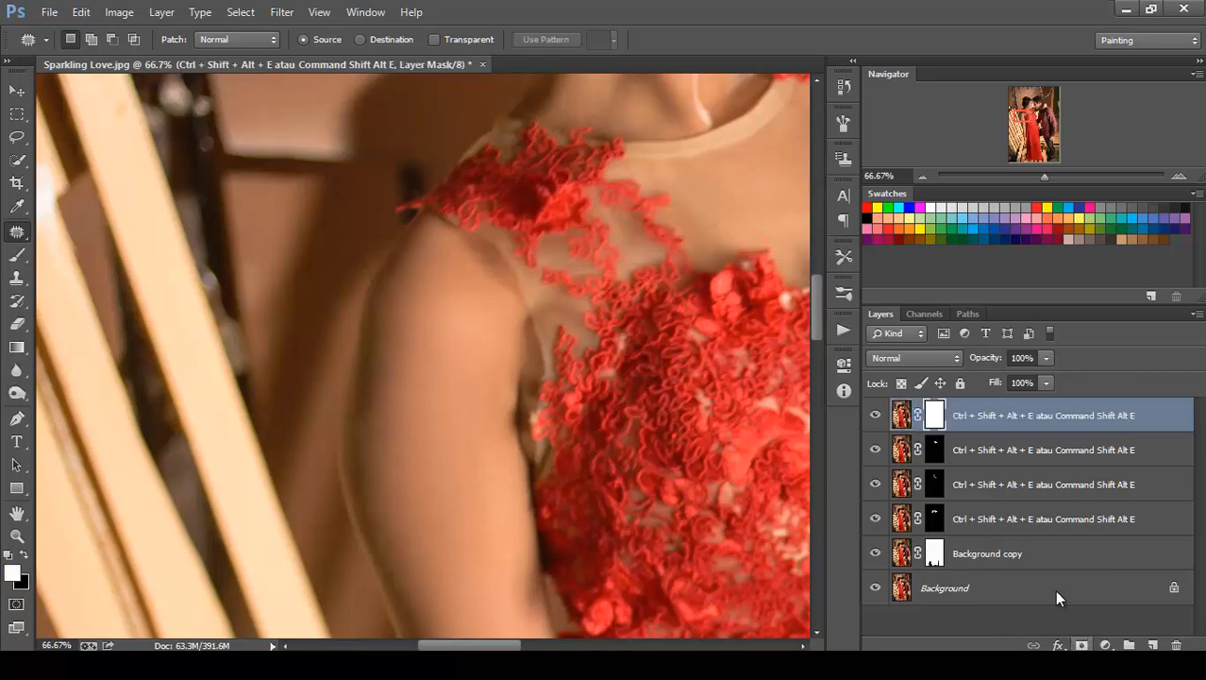
double_click(939, 425)
click(734, 593)
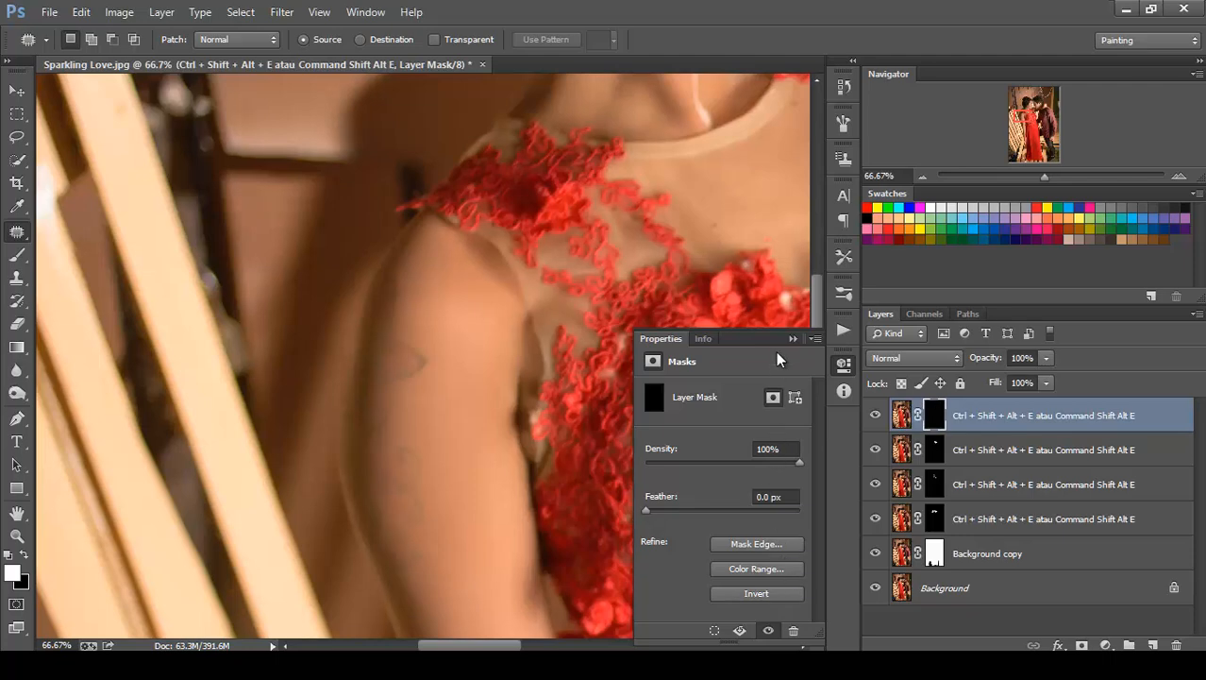
click(784, 351)
click(17, 255)
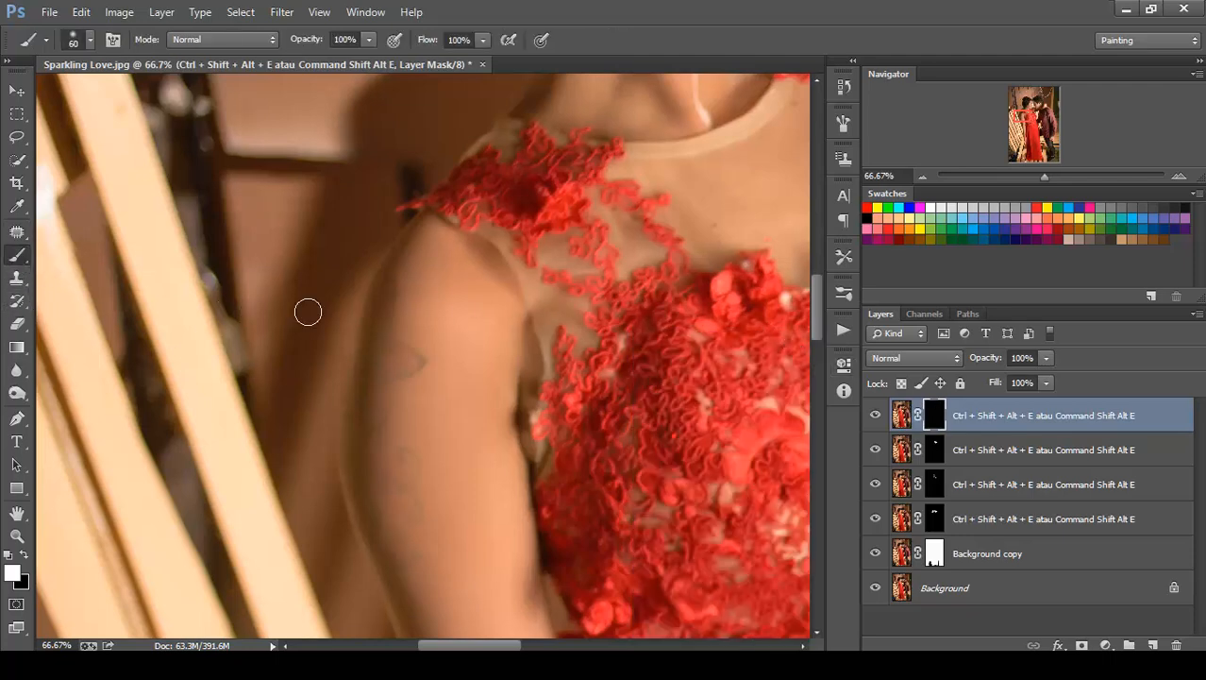
mouse_move(389, 297)
mouse_down()
mouse_move(417, 349)
mouse_move(405, 373)
mouse_move(389, 305)
mouse_move(389, 446)
mouse_up()
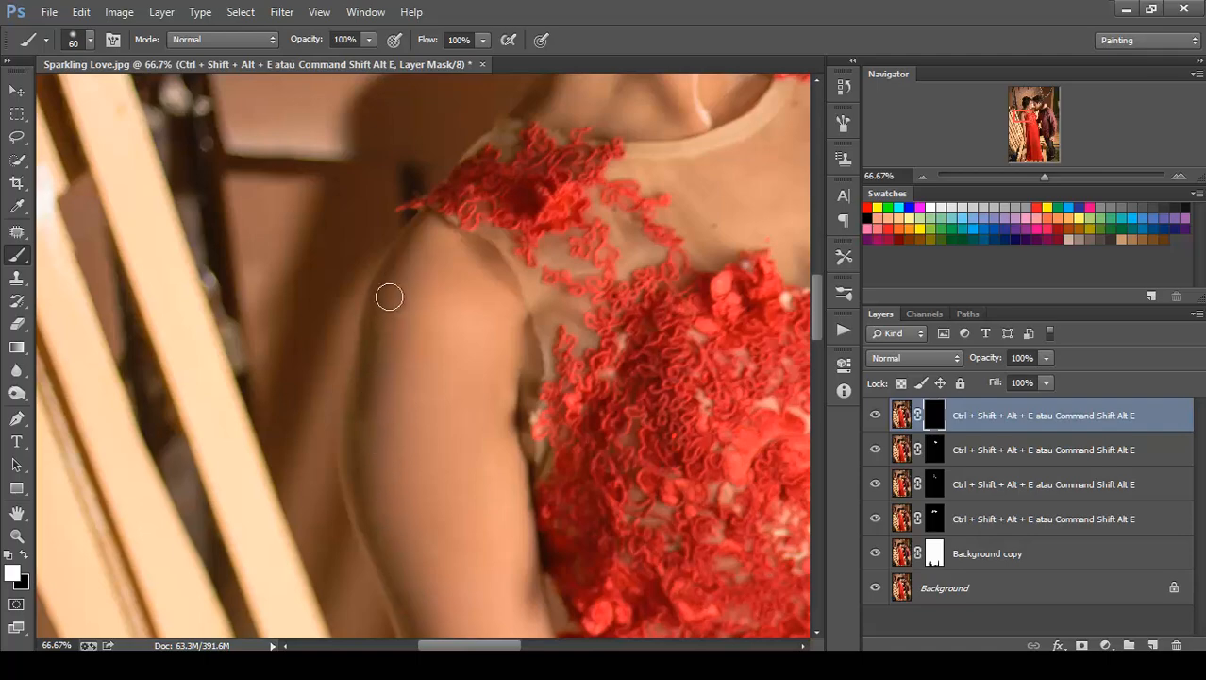
Stamp all visible layers into a new top layer named "Ctrl + Shift + Alt + E atau Command Shift Alt E"
key(ctrl+minus)
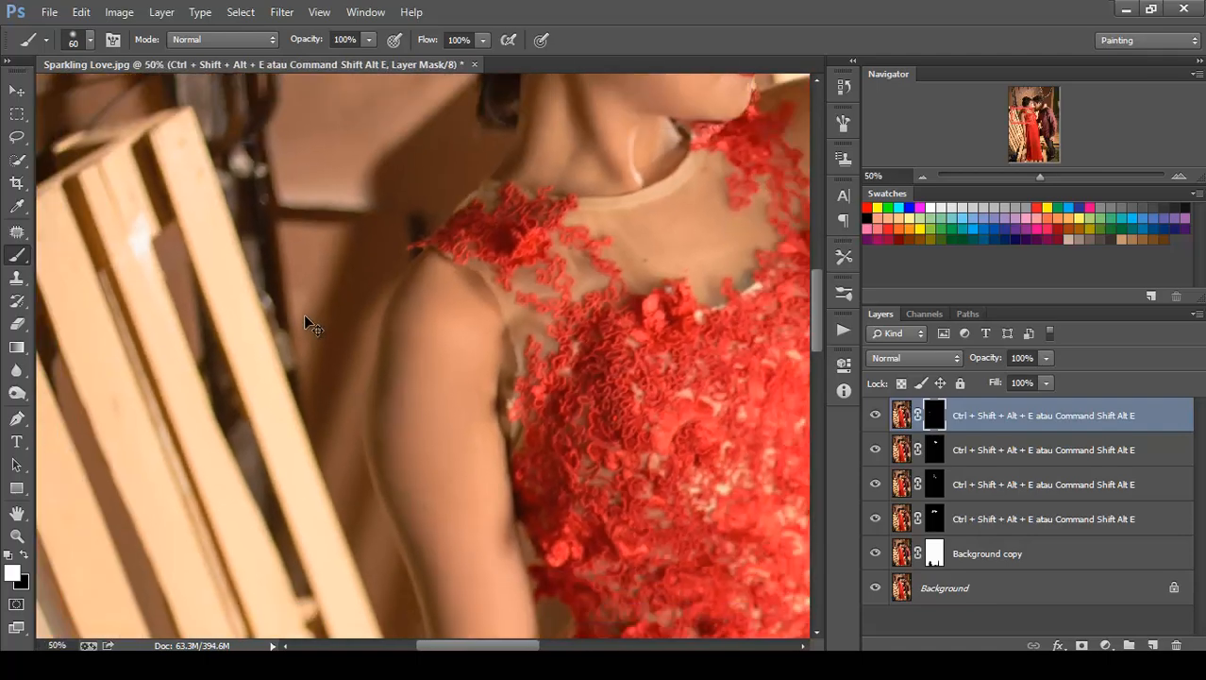
key(ctrl+minus)
key(ctrl+minus)
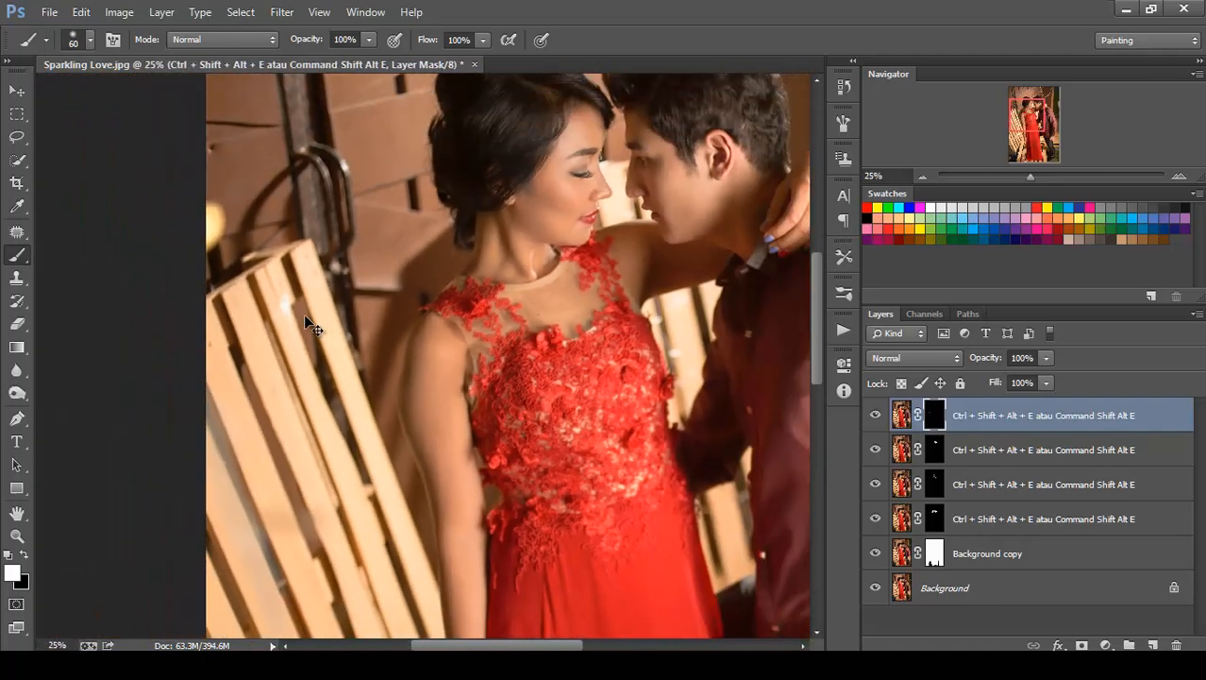
key(ctrl+minus)
key(ctrl+minus)
key(ctrl+minus)
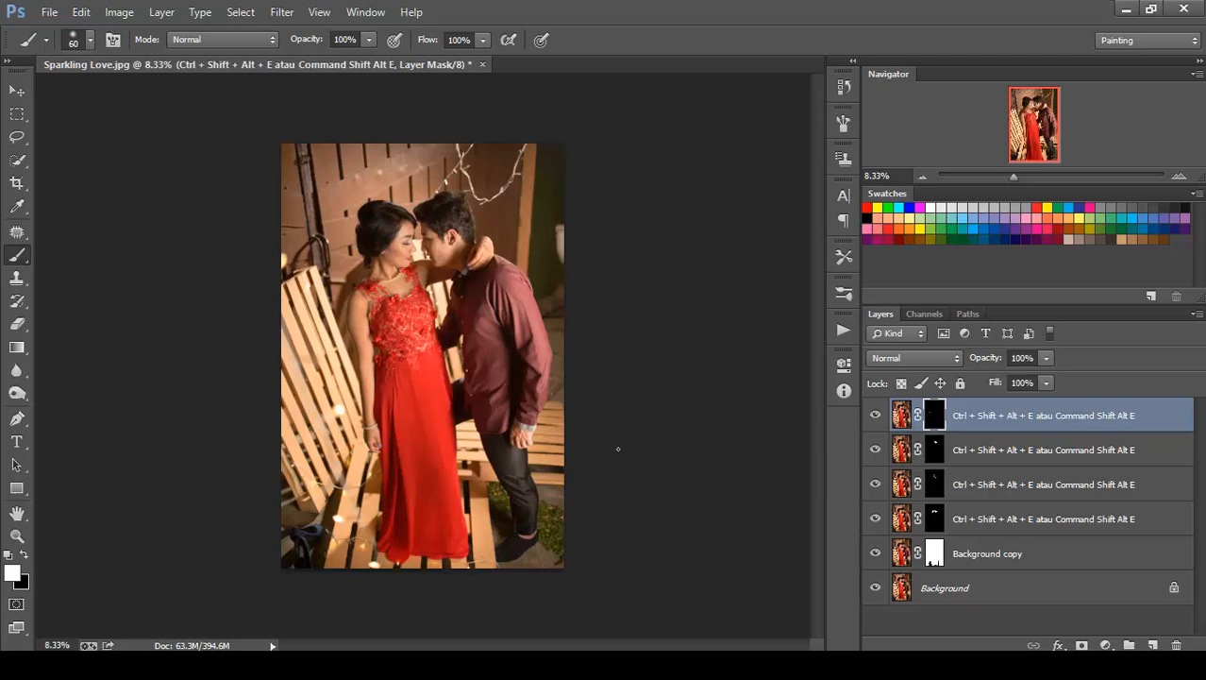
click(1152, 645)
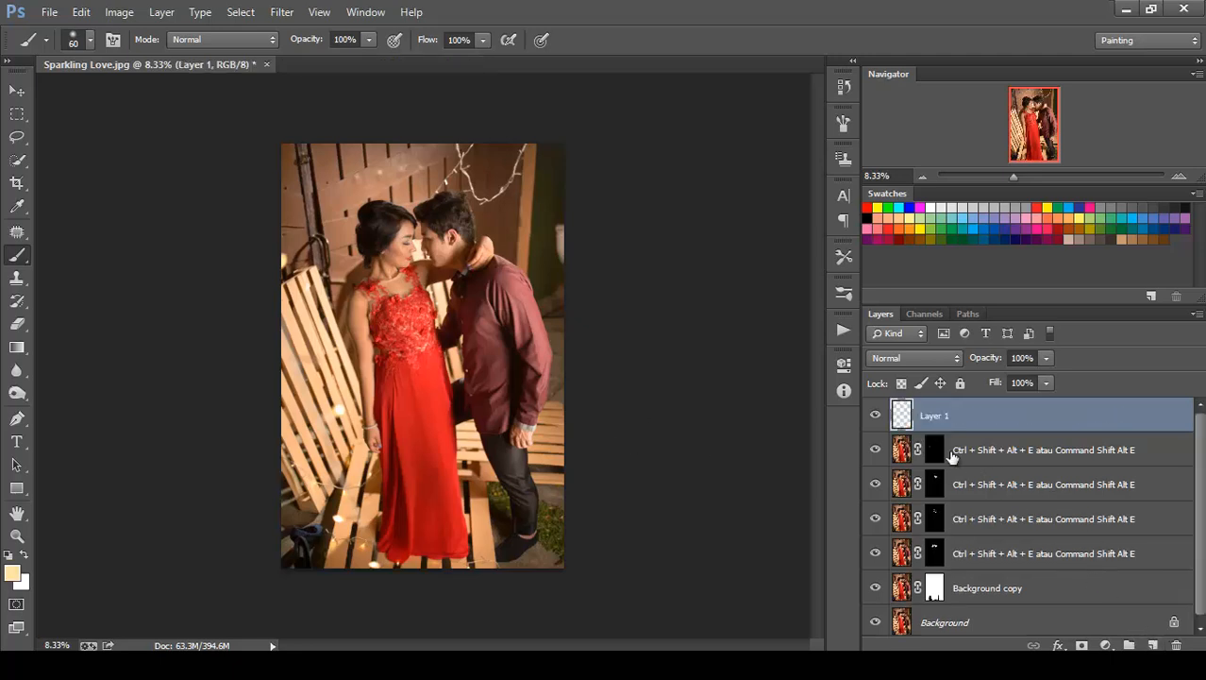
key(ctrl+shift+alt+e)
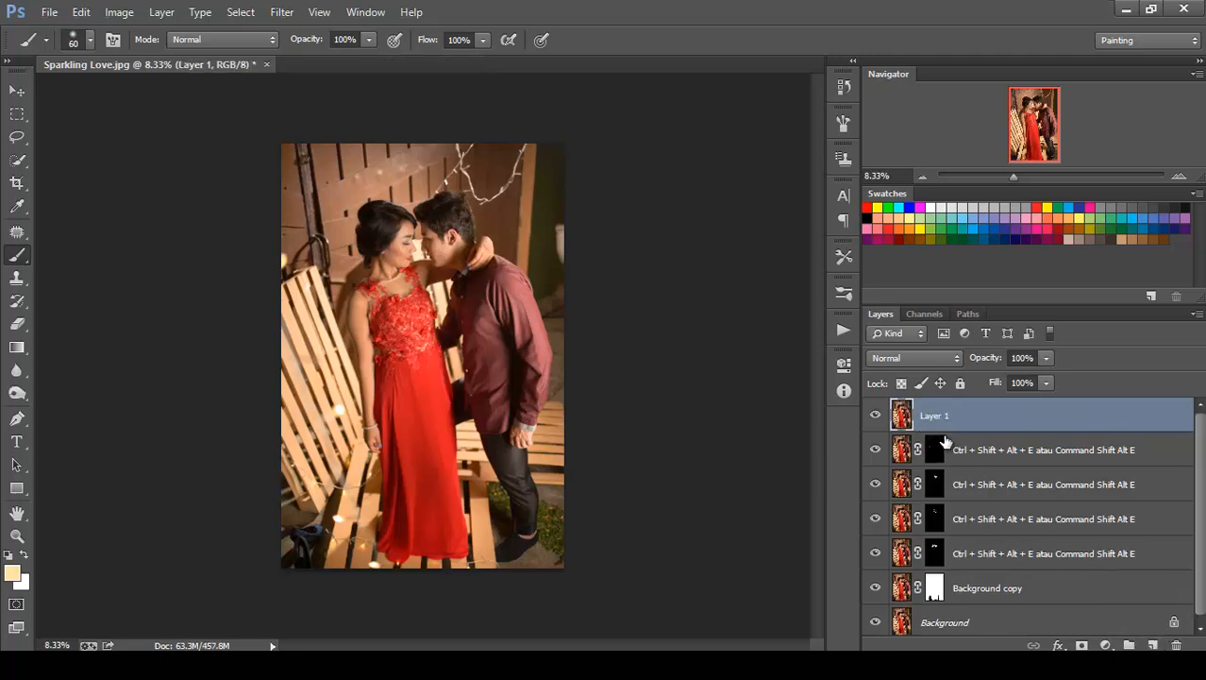
double_click(932, 416)
text(Ctrl + Shift + Alt + E atau Command Shift Alt E)
key(Return)
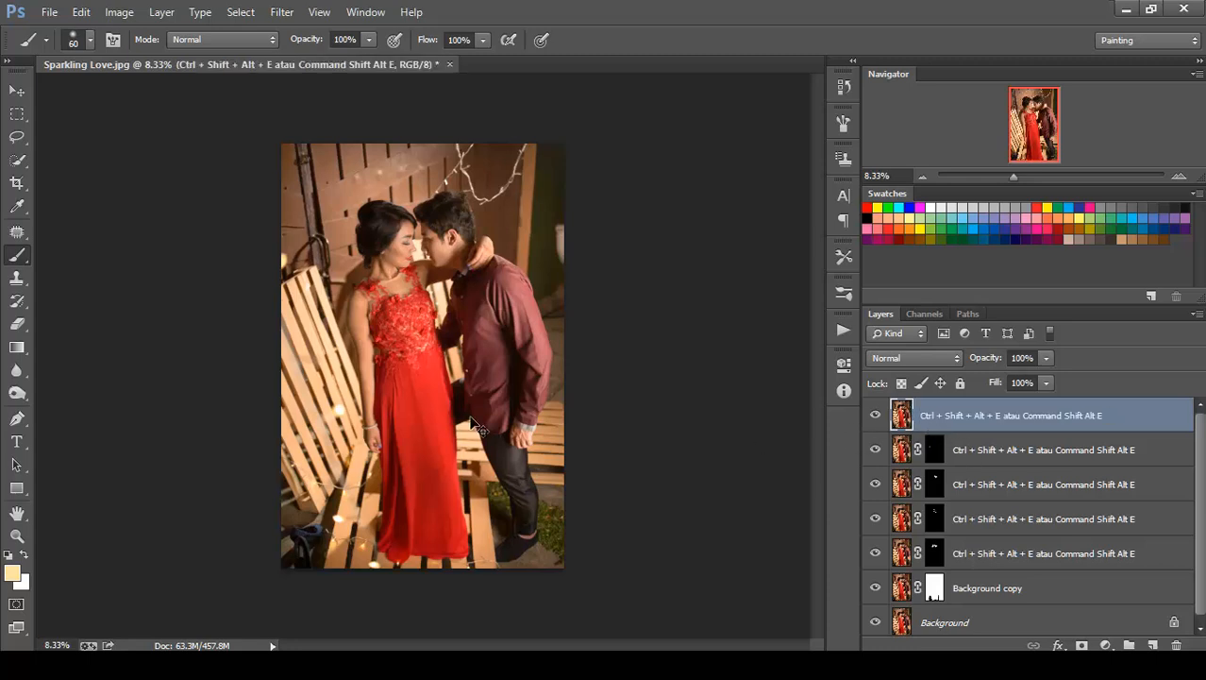
Clone nearby floor over the outer edge of the blue shoes in the photo's lower-left corner with a size 175 Clone Stamp
click(17, 91)
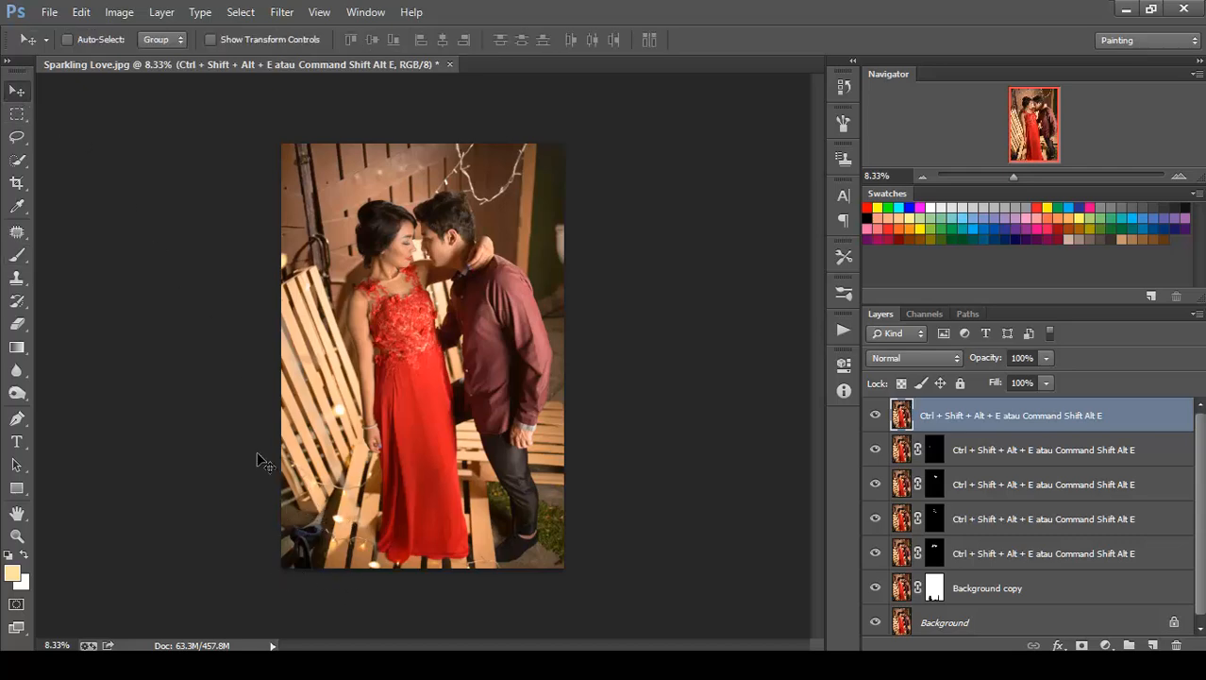
key(ctrl+plus)
key(ctrl+plus)
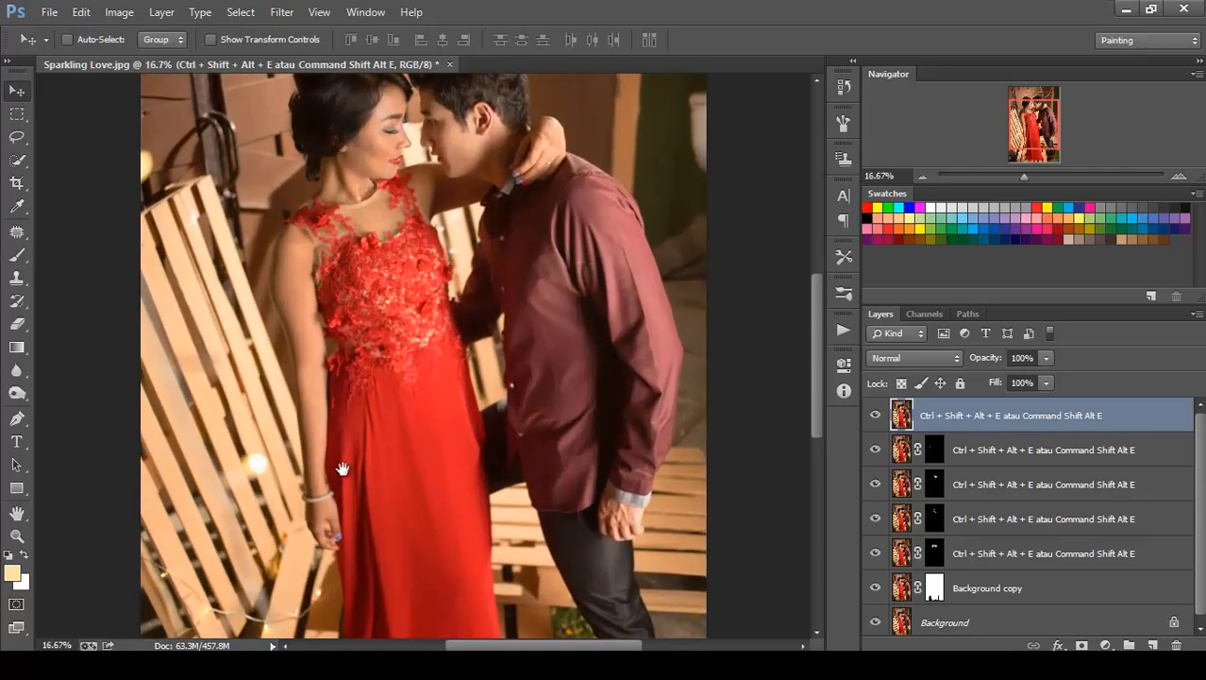
drag(343, 469, 571, 260)
key(ctrl+plus)
key(ctrl+plus)
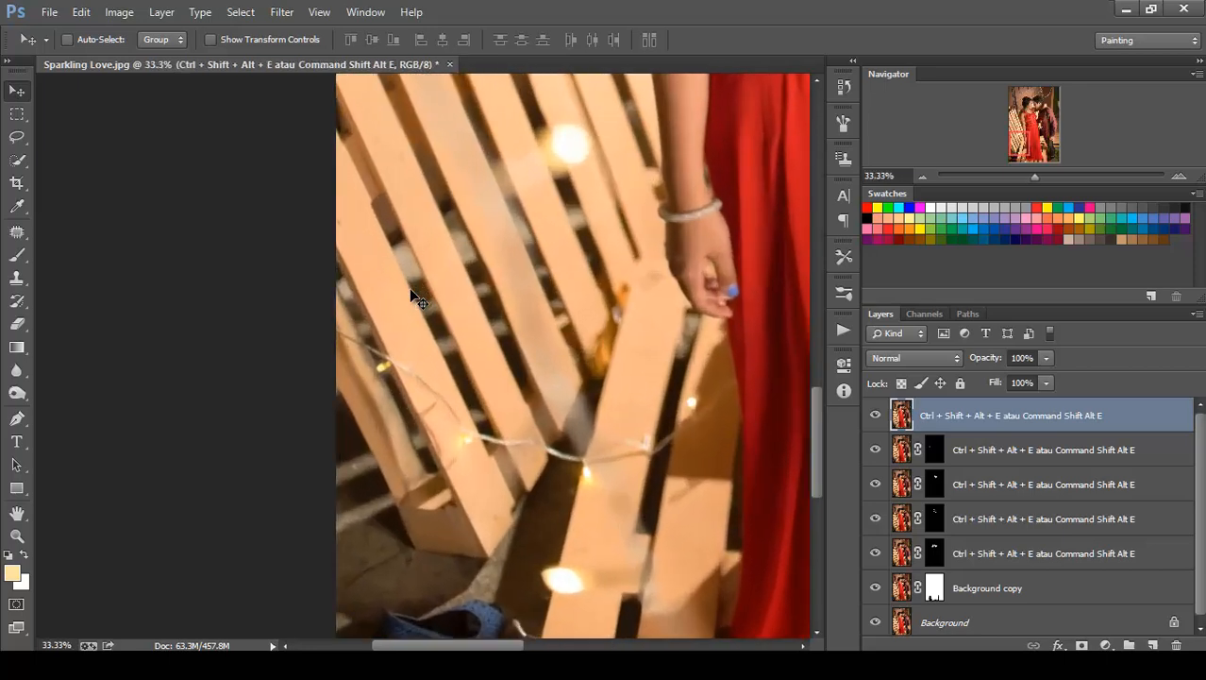
drag(438, 550, 463, 350)
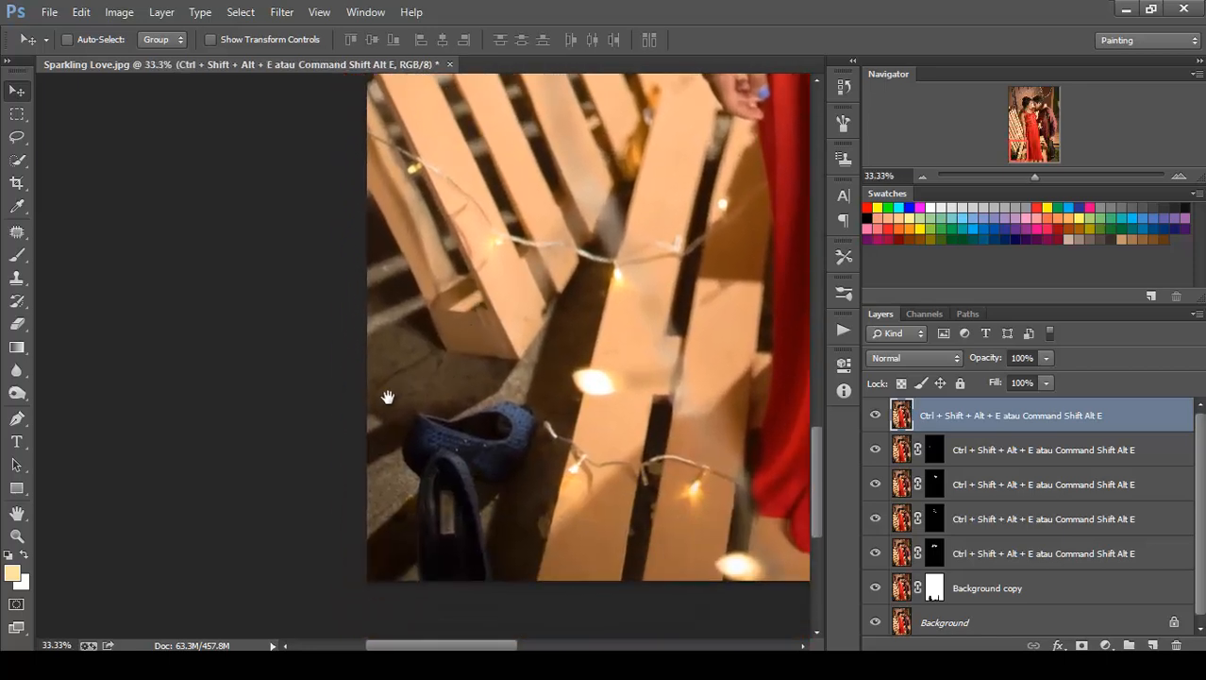
key(ctrl+plus)
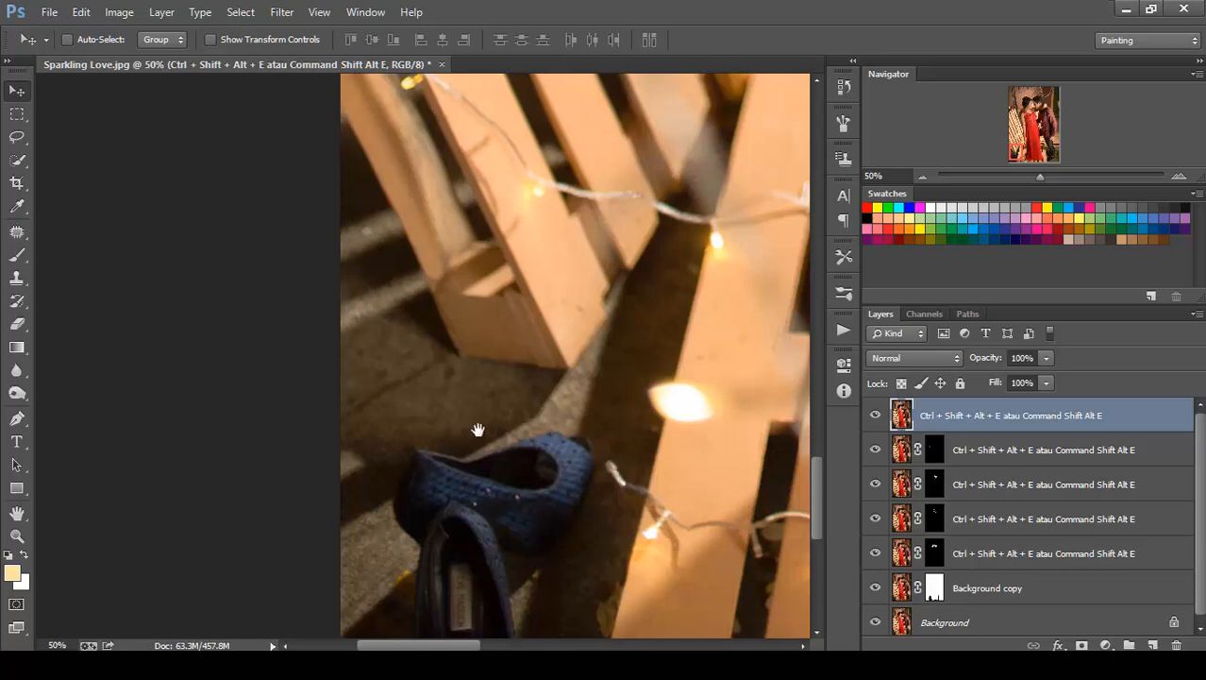
drag(477, 425, 452, 294)
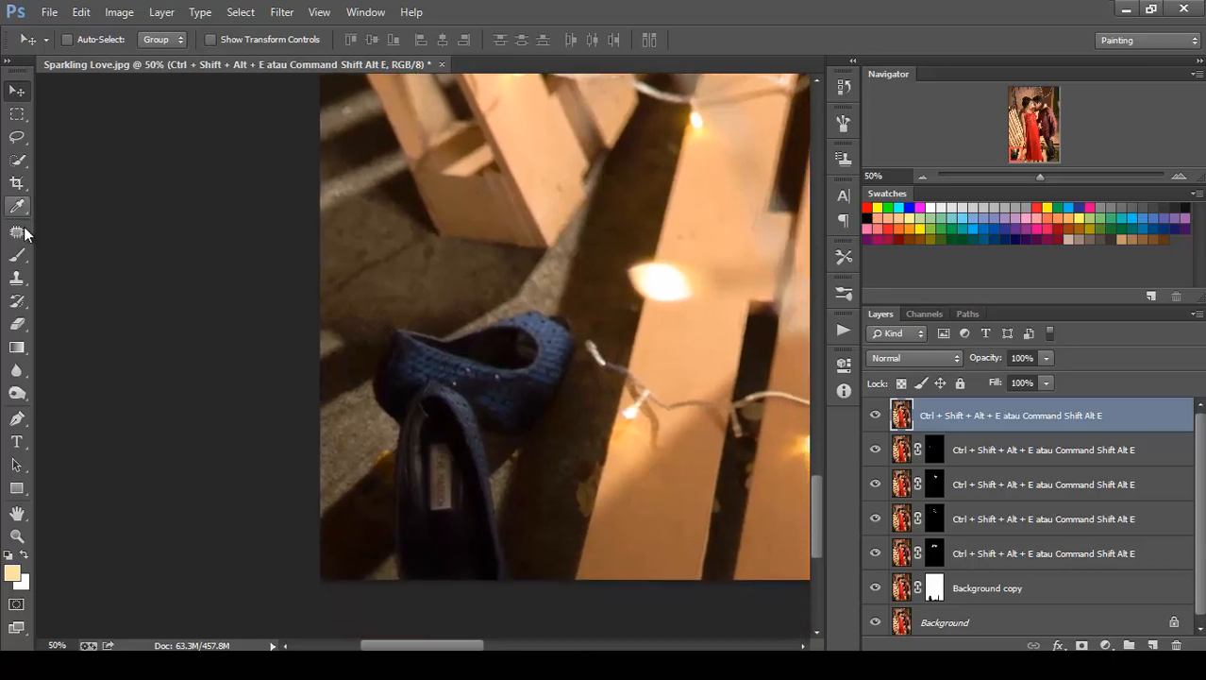
click(20, 257)
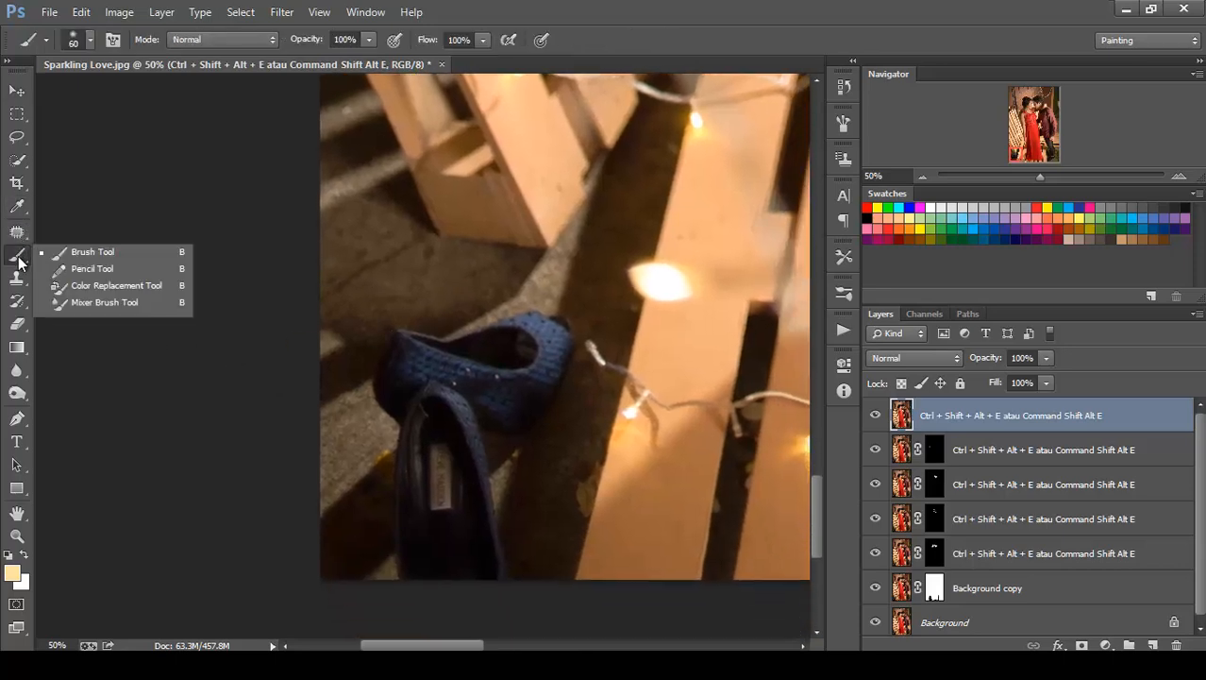
click(16, 276)
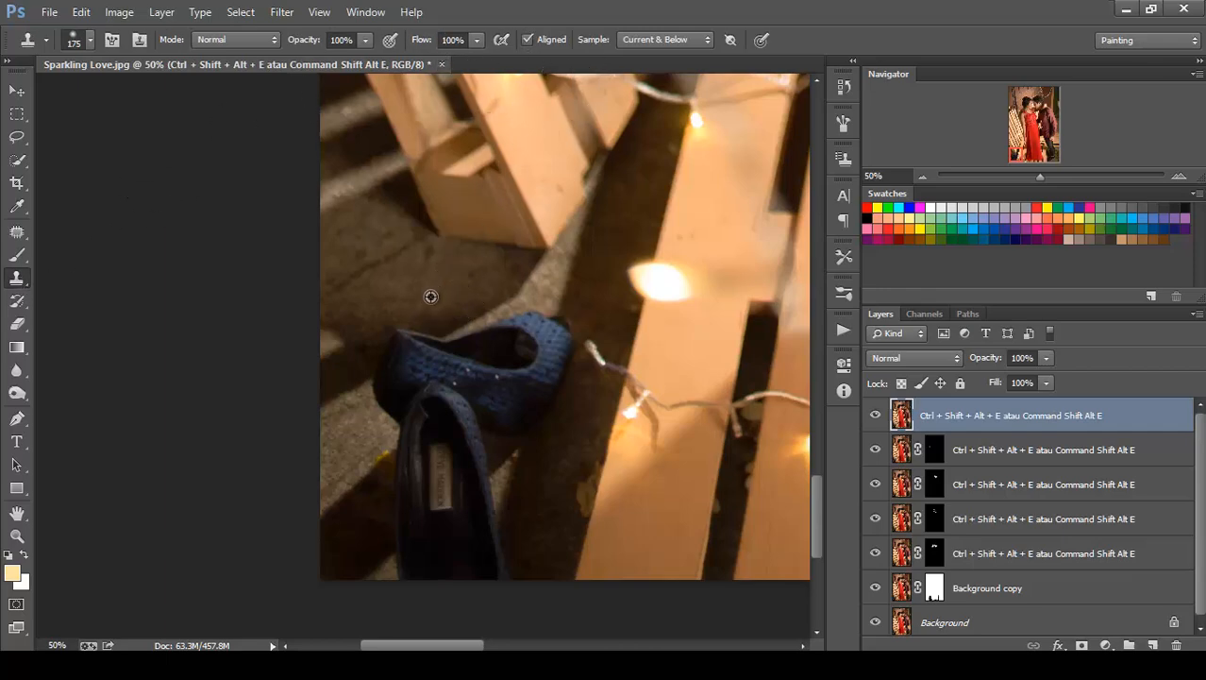
alt+click(484, 292)
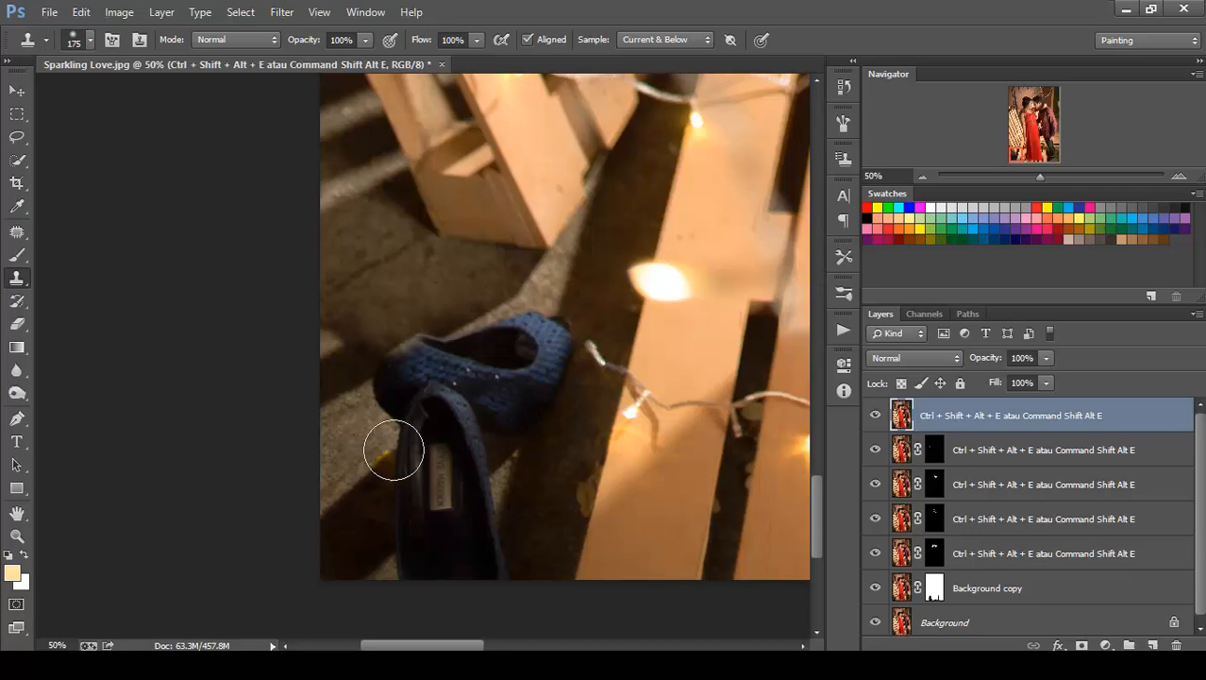
mouse_move(401, 405)
mouse_down()
mouse_move(362, 425)
mouse_move(376, 388)
mouse_up()
Clone the light concrete strip over the left end of the upper blue shoe, where the two shoes overlap
alt+click(361, 428)
alt+click(341, 402)
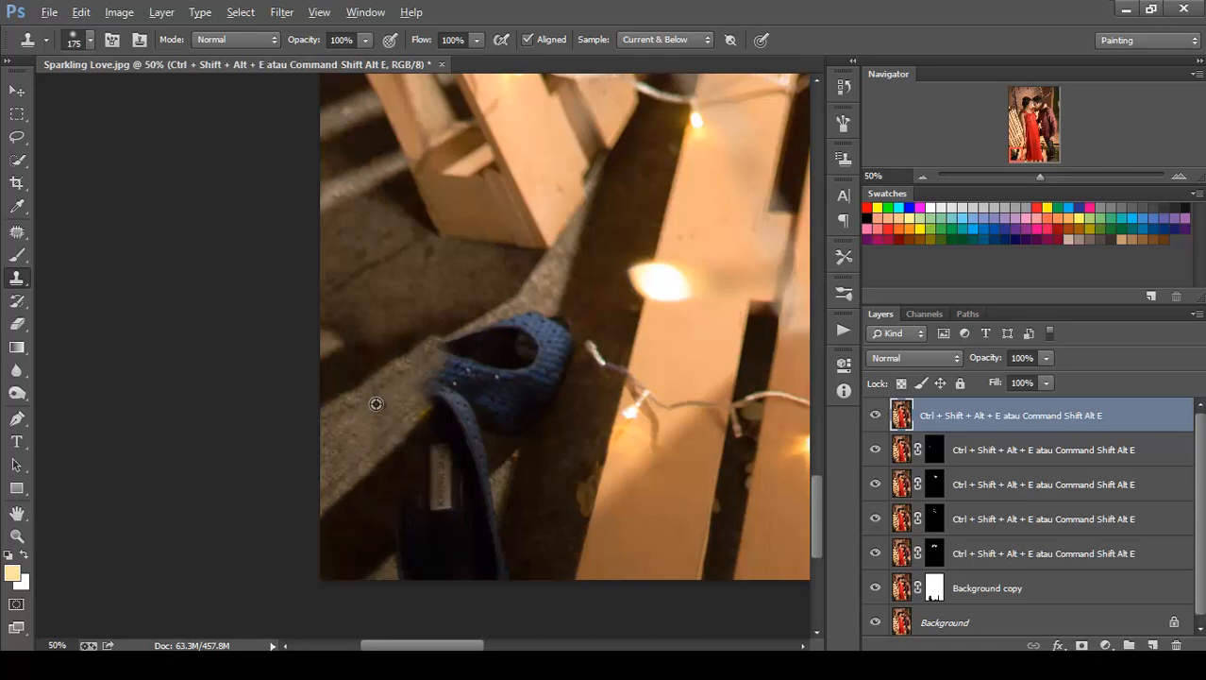
drag(444, 406, 436, 360)
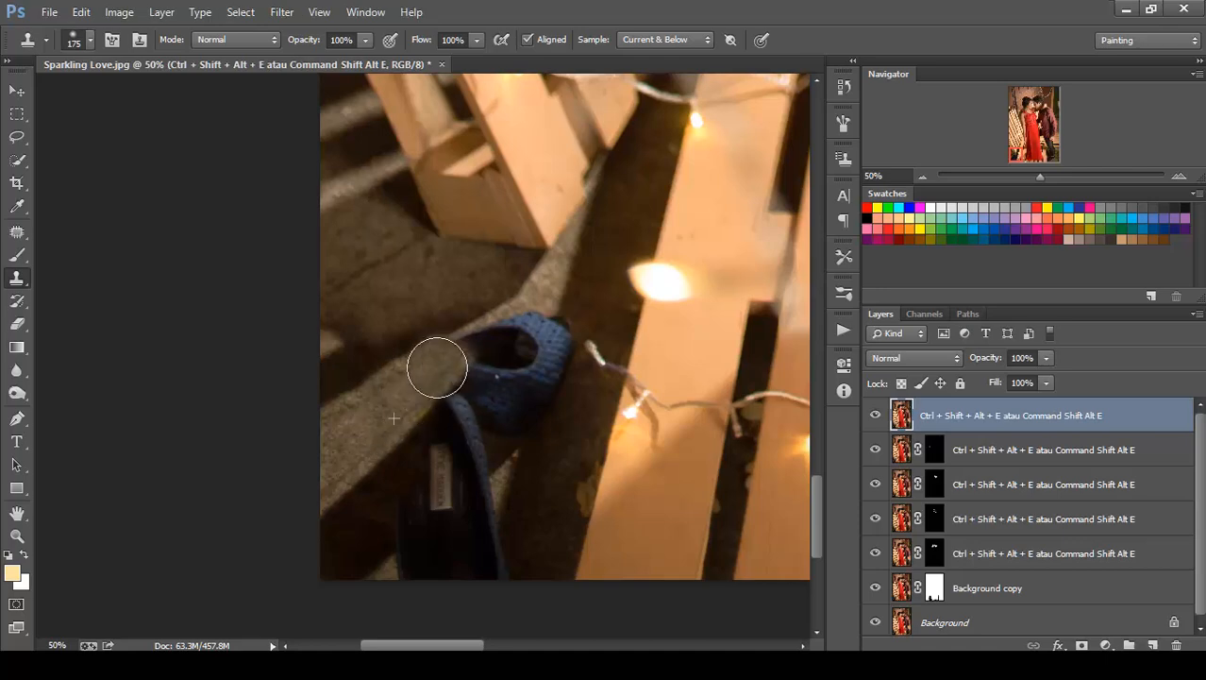
Clone the floor beside the wooden pallet over the rounded right end of the upper blue shoe
alt+click(567, 274)
click(560, 329)
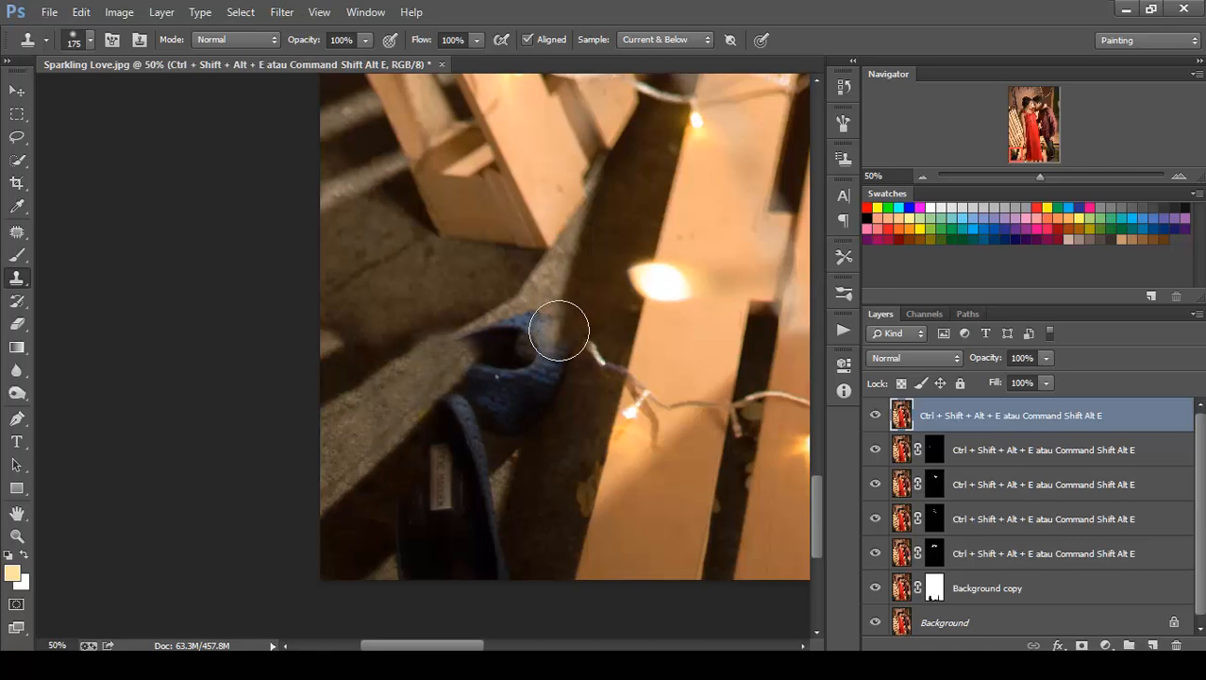
mouse_move(556, 330)
mouse_down()
mouse_move(543, 331)
mouse_move(536, 358)
mouse_move(555, 365)
mouse_move(546, 370)
mouse_up()
alt+click(569, 273)
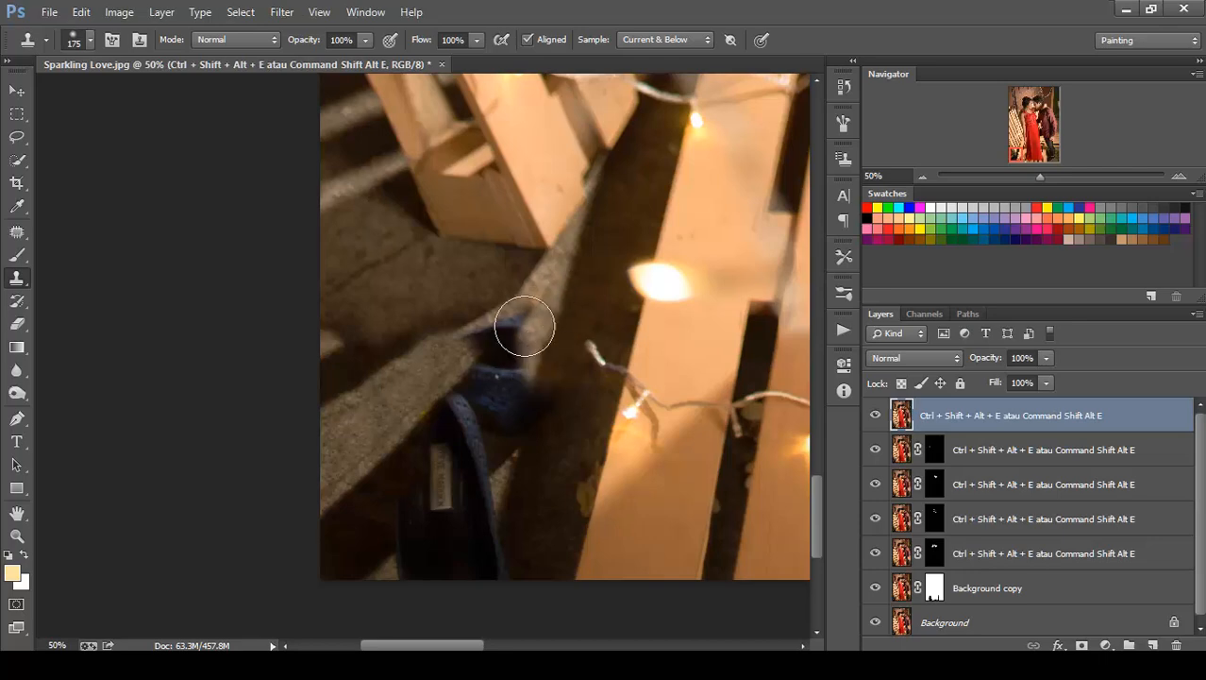
Clone light concrete over the upper blue shoe's edge and dark floor shadow over both shoes' straps, reducing the Clone Stamp to size 80
alt+click(403, 406)
mouse_move(477, 354)
mouse_down()
mouse_move(520, 316)
mouse_move(483, 364)
mouse_up()
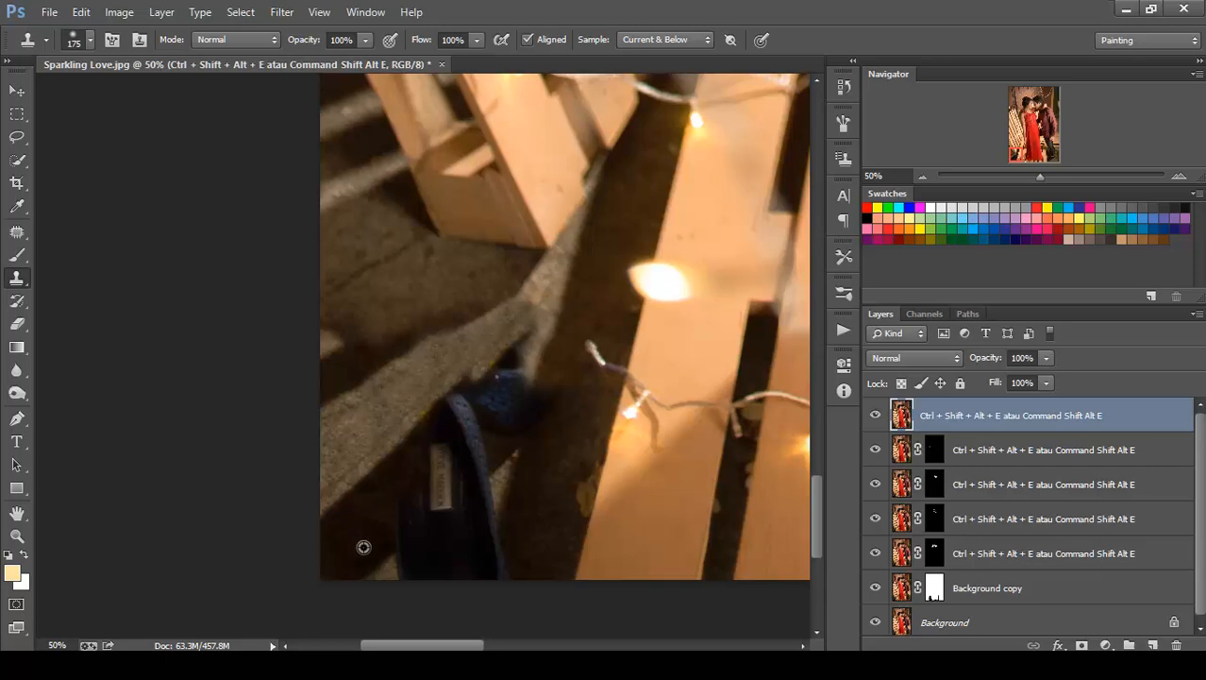
key(alt)
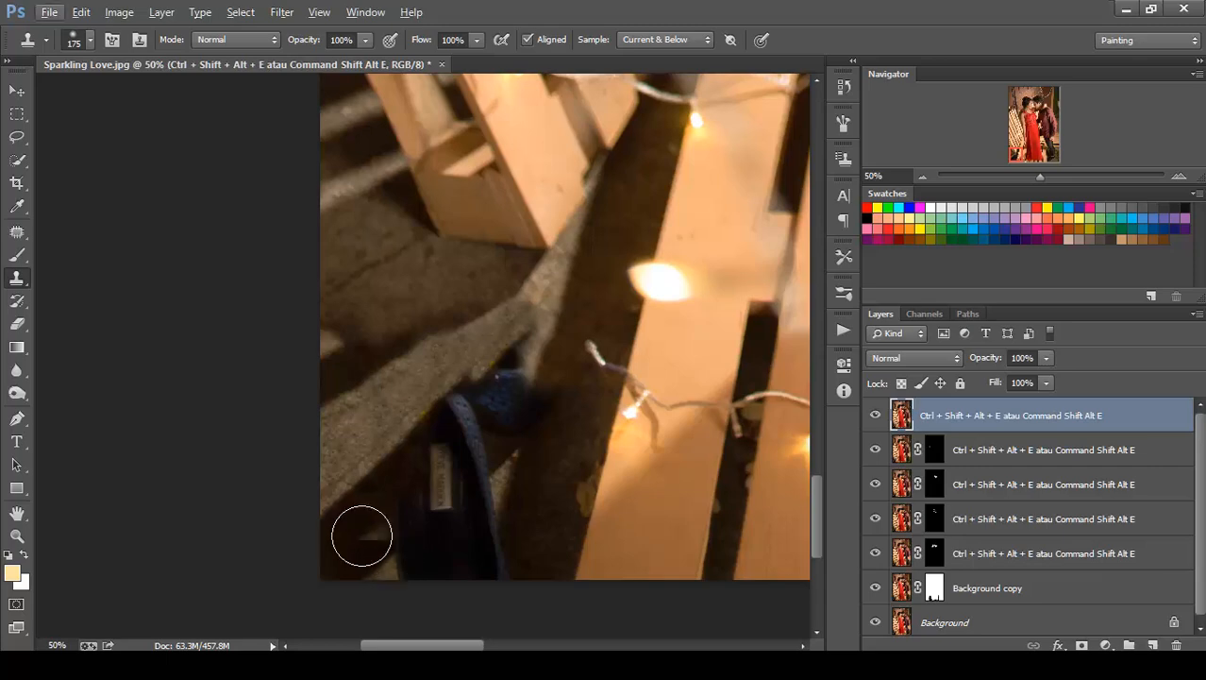
key(bracketleft)
key(bracketleft)
key(bracketleft)
key(bracketleft)
key(bracketleft)
mouse_move(359, 537)
mouse_down()
mouse_move(394, 540)
mouse_move(399, 507)
mouse_move(369, 530)
mouse_move(402, 481)
mouse_move(381, 503)
mouse_move(401, 514)
mouse_move(442, 490)
mouse_move(385, 517)
mouse_move(435, 464)
mouse_move(412, 489)
mouse_move(454, 478)
mouse_move(423, 507)
mouse_move(381, 518)
mouse_move(446, 462)
mouse_move(452, 430)
mouse_move(414, 480)
mouse_move(462, 412)
mouse_move(452, 412)
mouse_move(423, 455)
mouse_move(471, 408)
mouse_move(474, 377)
mouse_move(482, 424)
mouse_move(448, 453)
mouse_move(481, 450)
mouse_move(444, 481)
mouse_move(465, 474)
mouse_move(487, 353)
mouse_up()
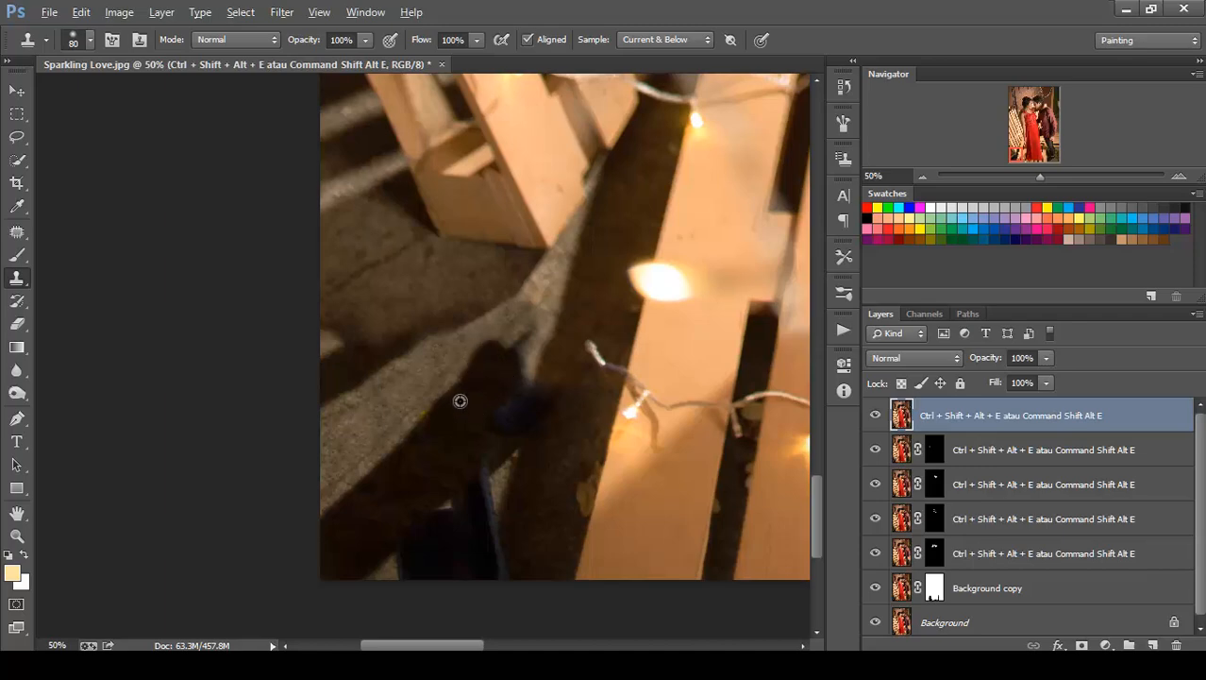
mouse_move(459, 401)
mouse_down()
mouse_move(487, 375)
mouse_move(411, 433)
mouse_up()
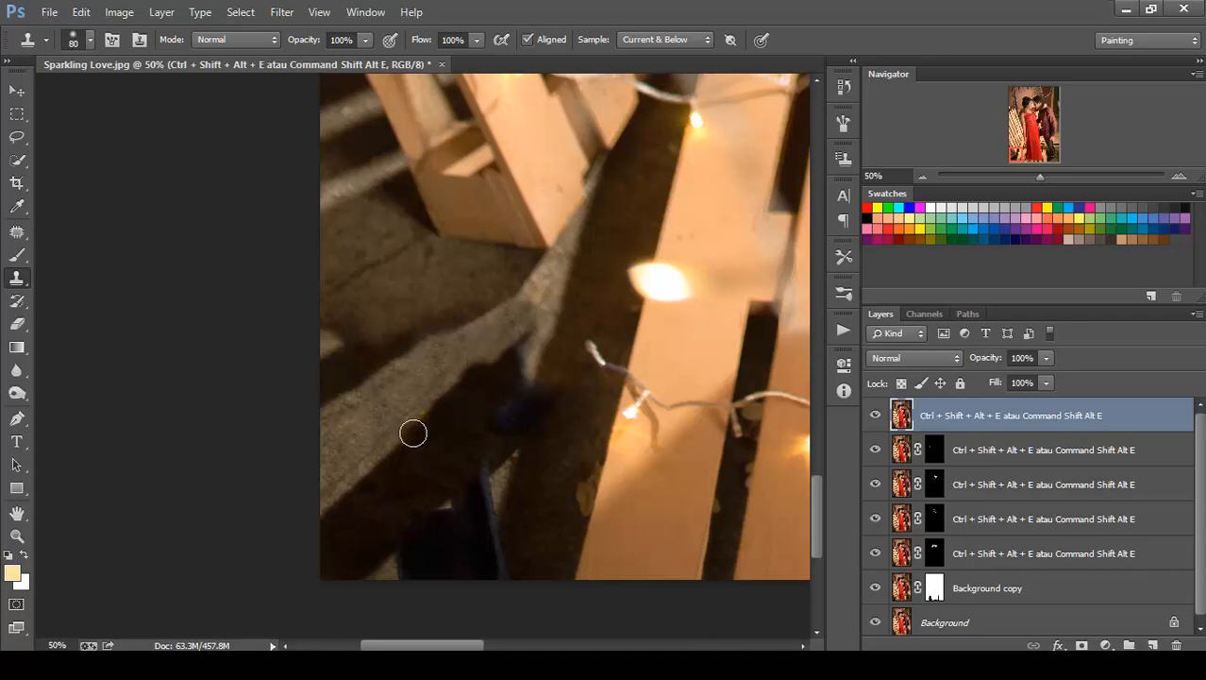
Clone the dark floor shadow over the rest of the upper shoe and up toward the pallet corner at size 150
key(bracketright)
key(bracketright)
key(bracketright)
key(bracketright)
mouse_move(472, 366)
mouse_down()
mouse_move(536, 313)
mouse_move(445, 432)
mouse_move(495, 411)
mouse_move(483, 355)
mouse_up()
alt+click(484, 356)
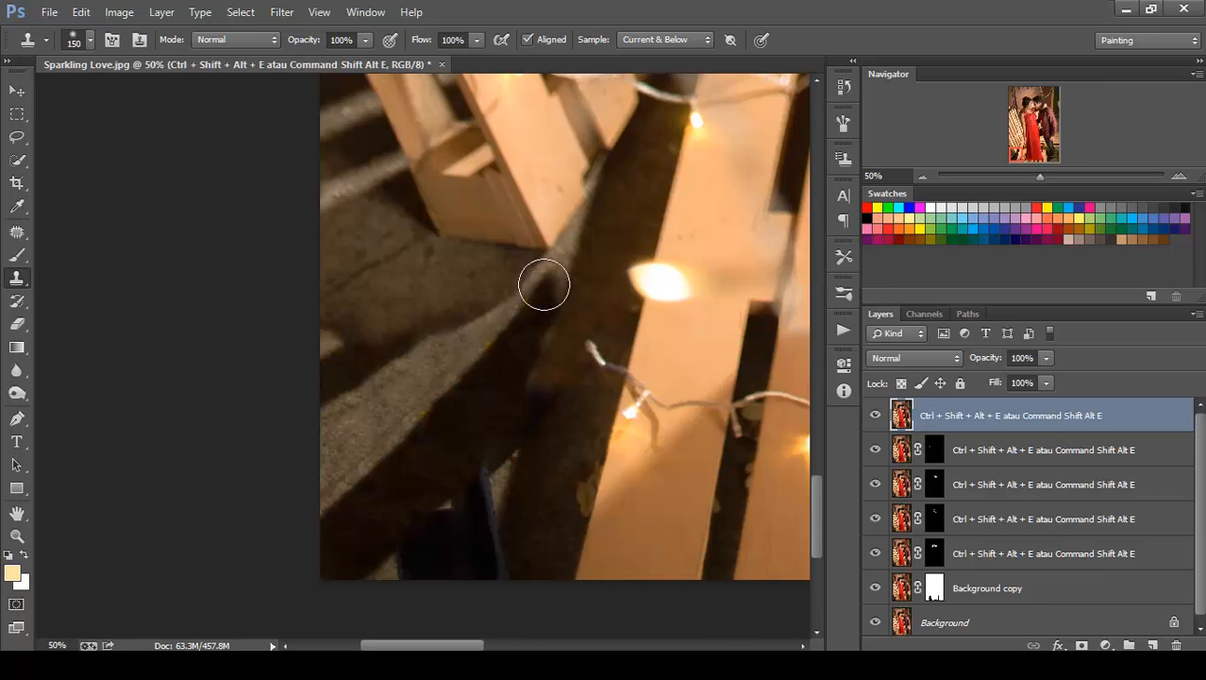
mouse_move(544, 281)
mouse_down()
mouse_move(562, 264)
mouse_move(536, 344)
mouse_move(504, 382)
mouse_up()
Clone shadow and light concrete over the remaining lower blue shoe down to the photo's bottom edge with a size 60 Clone Stamp
key(bracketleft)
key(bracketleft)
key(bracketleft)
key(bracketleft)
key(bracketleft)
key(bracketleft)
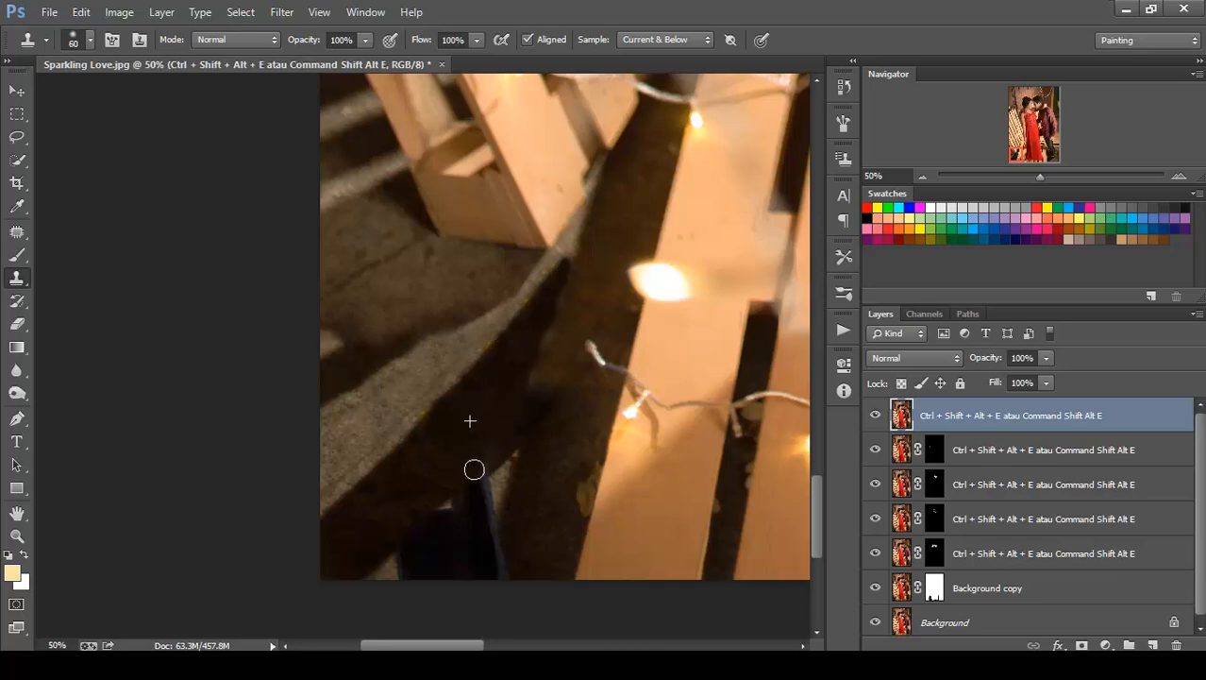
mouse_move(474, 469)
mouse_down()
mouse_move(445, 496)
mouse_move(448, 510)
mouse_move(487, 479)
mouse_move(452, 506)
mouse_move(484, 503)
mouse_move(472, 483)
mouse_move(402, 564)
mouse_up()
mouse_move(451, 514)
mouse_down()
mouse_move(400, 567)
mouse_move(476, 524)
mouse_move(430, 546)
mouse_move(403, 579)
mouse_move(439, 566)
mouse_up()
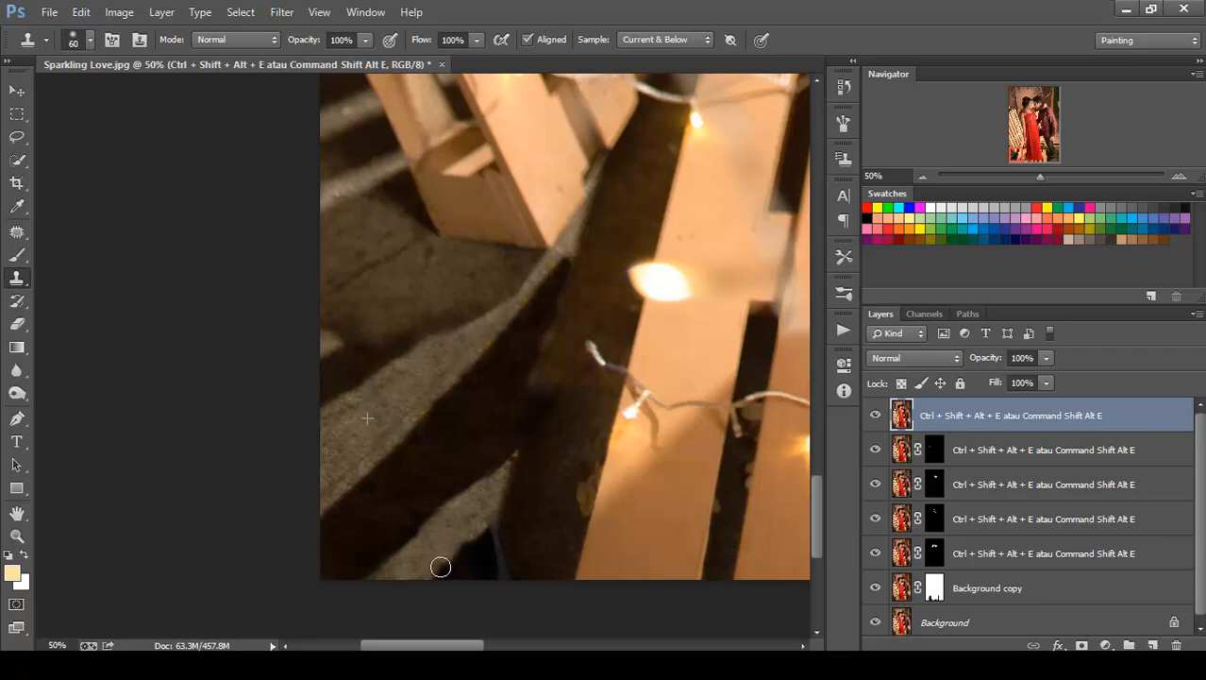
mouse_move(476, 530)
mouse_down()
mouse_move(456, 517)
mouse_move(493, 525)
mouse_move(477, 555)
mouse_move(505, 571)
mouse_move(474, 555)
mouse_move(459, 578)
mouse_up()
key(alt)
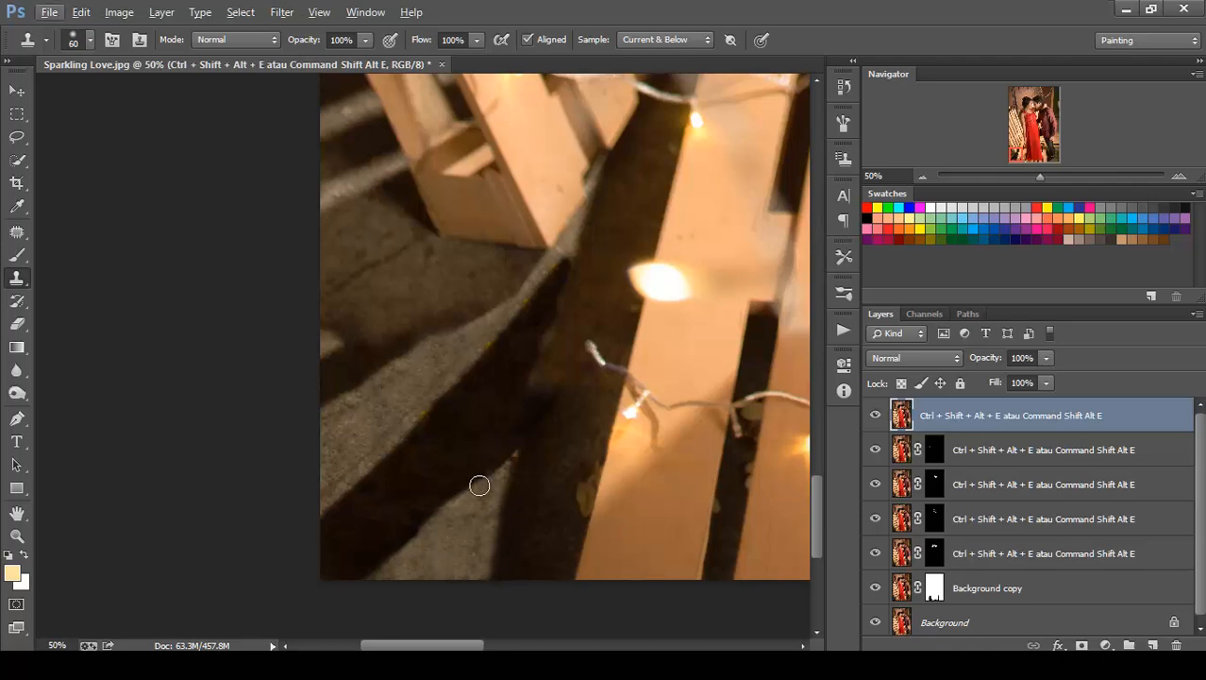
alt+click(396, 400)
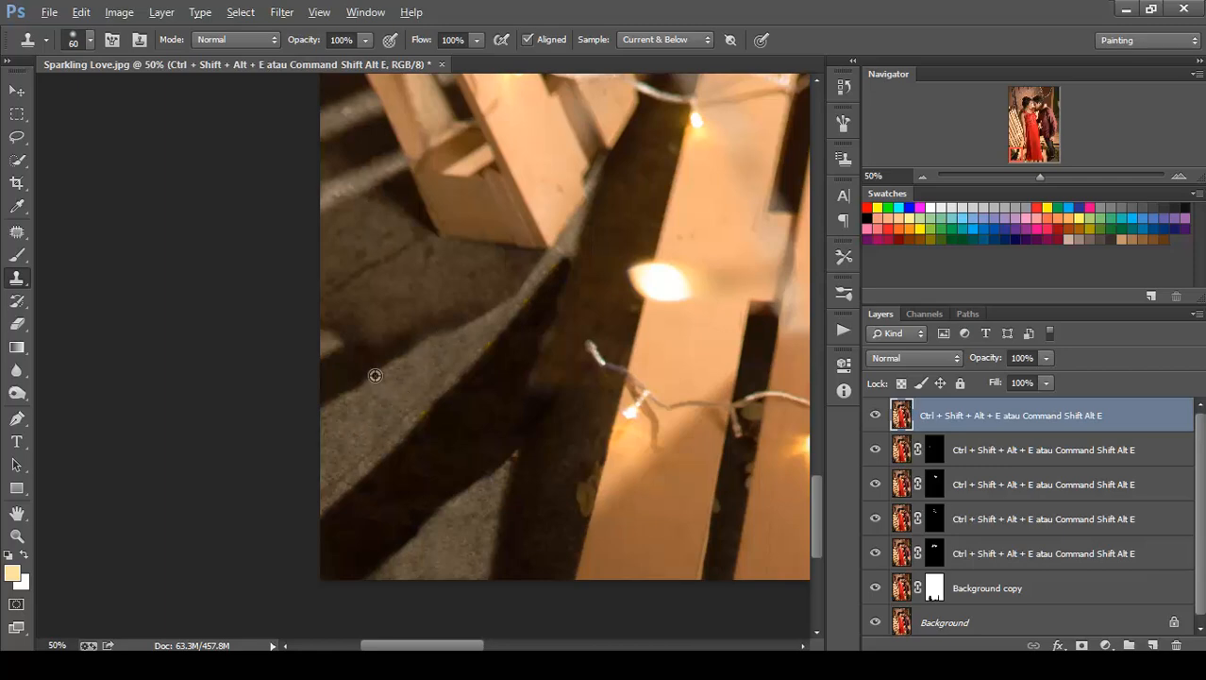
Open the Liquify filter on the top stamped layer and choose the Pucker tool
key(ctrl+minus)
key(ctrl+minus)
key(ctrl+minus)
key(ctrl+minus)
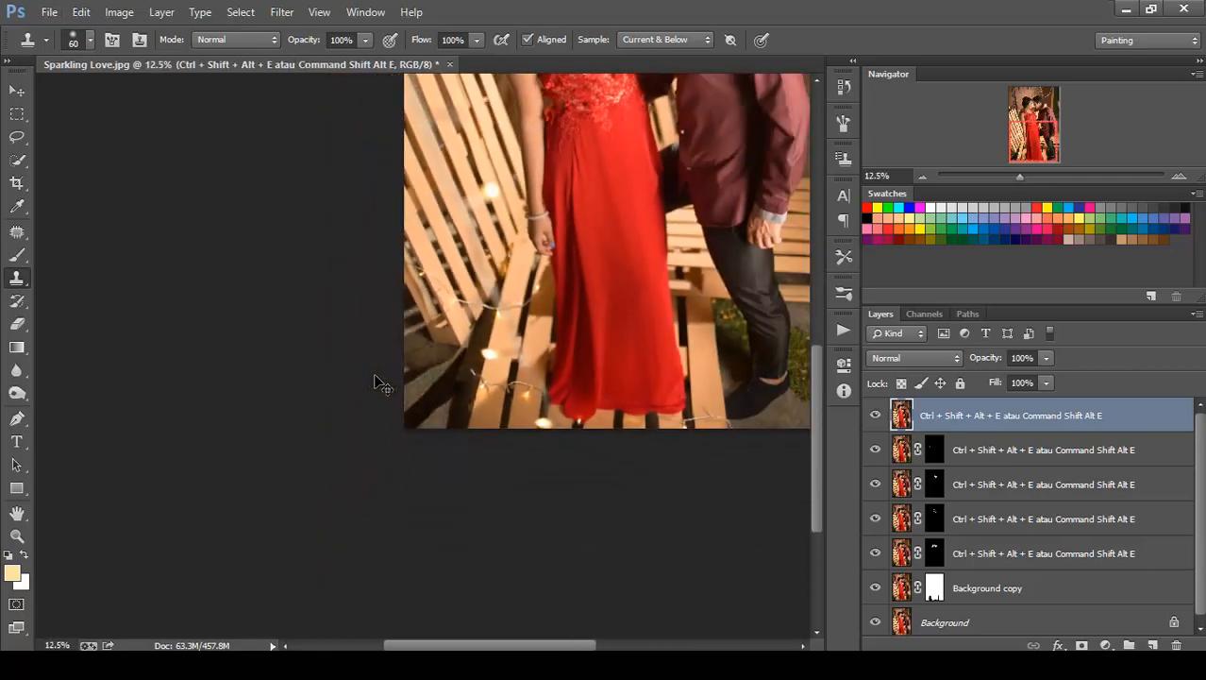
key(ctrl+minus)
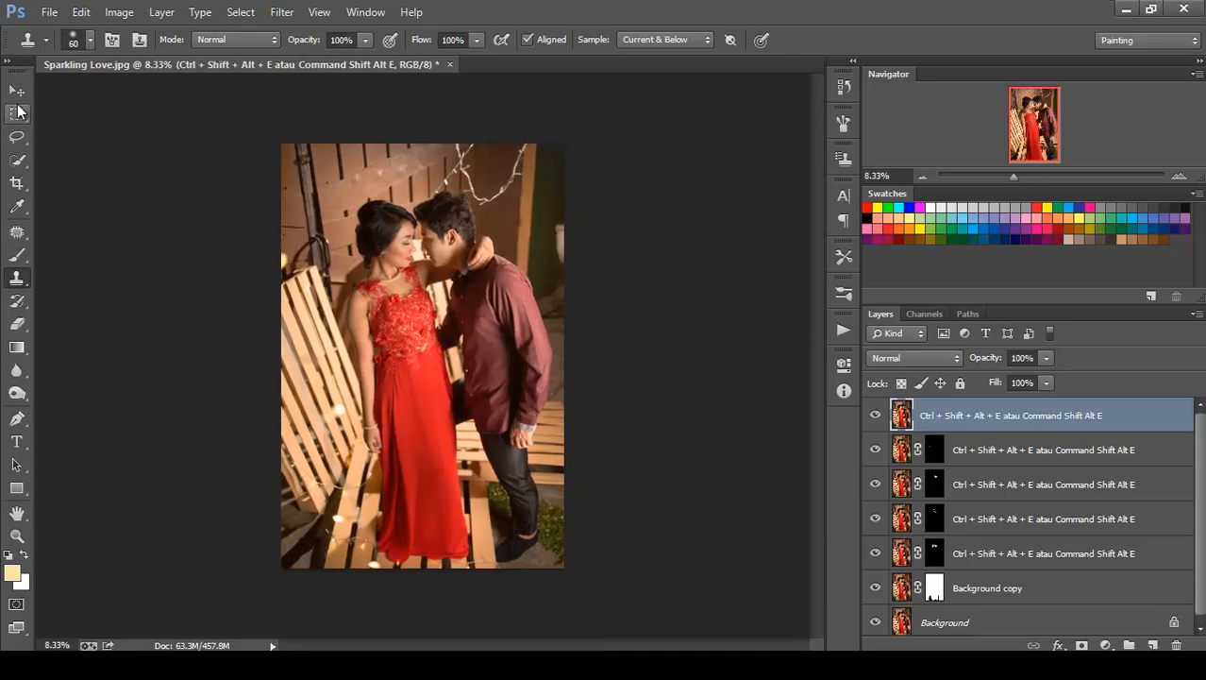
key(v)
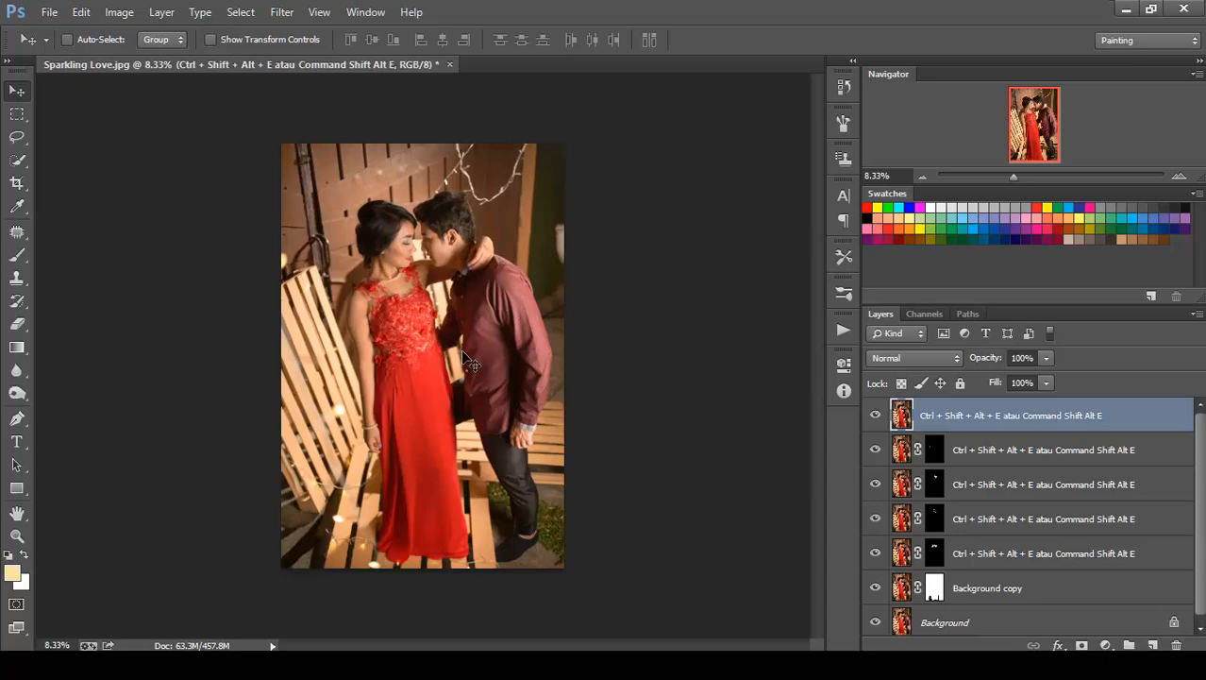
click(282, 12)
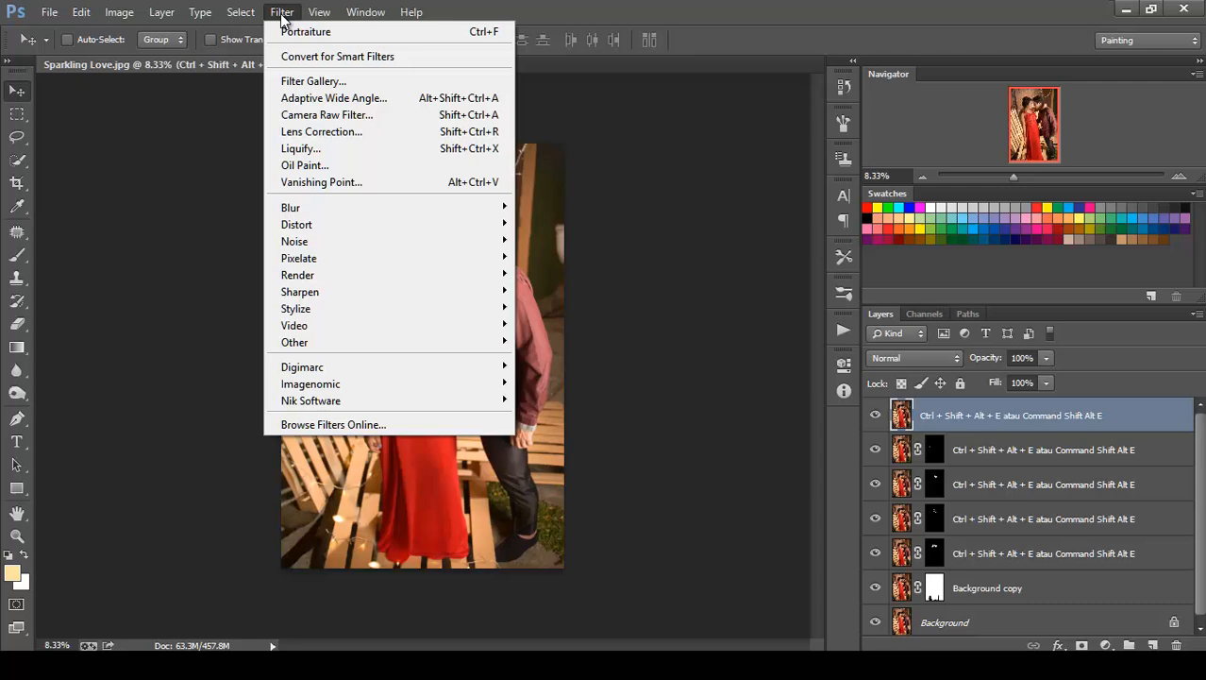
click(299, 149)
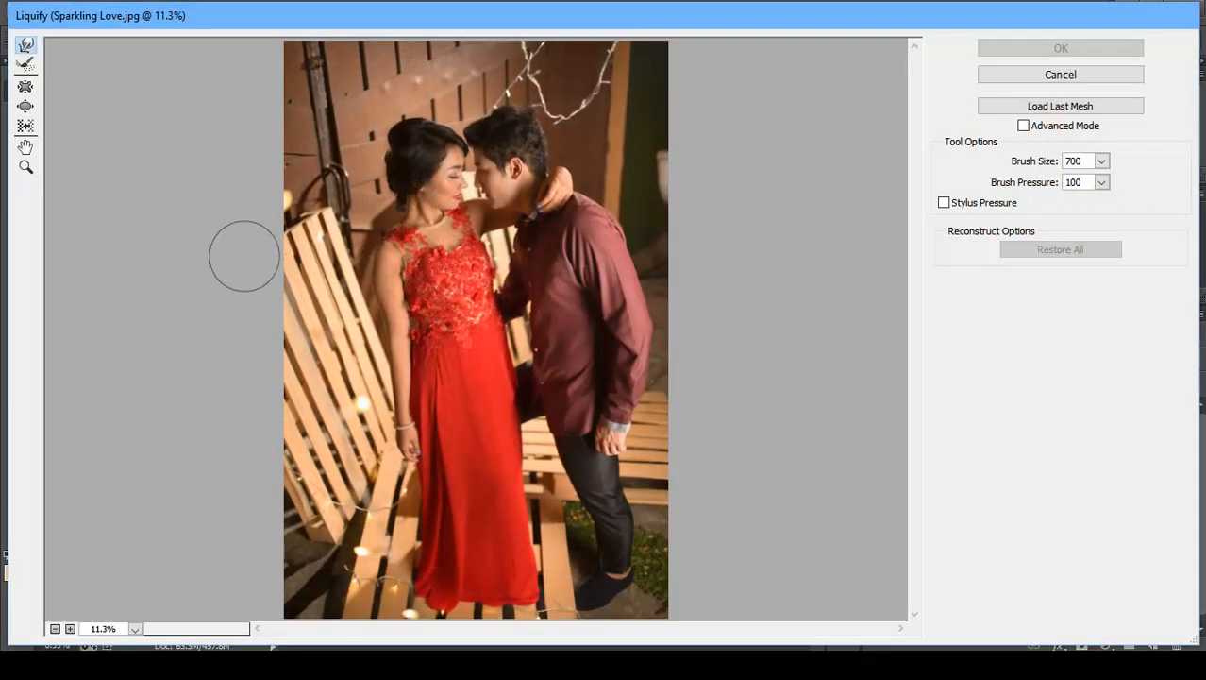
click(28, 92)
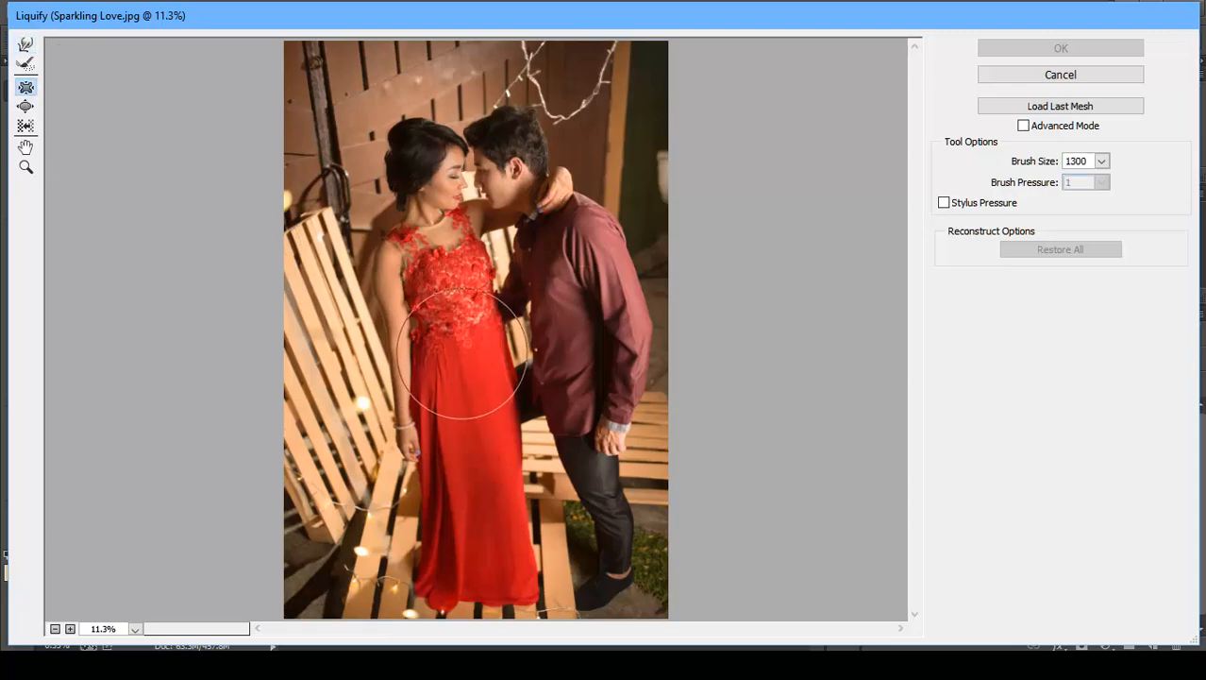
Pucker the man's torso with a size 1600 brush to slim it
key(bracketright)
key(bracketright)
key(bracketright)
key(bracketright)
key(bracketright)
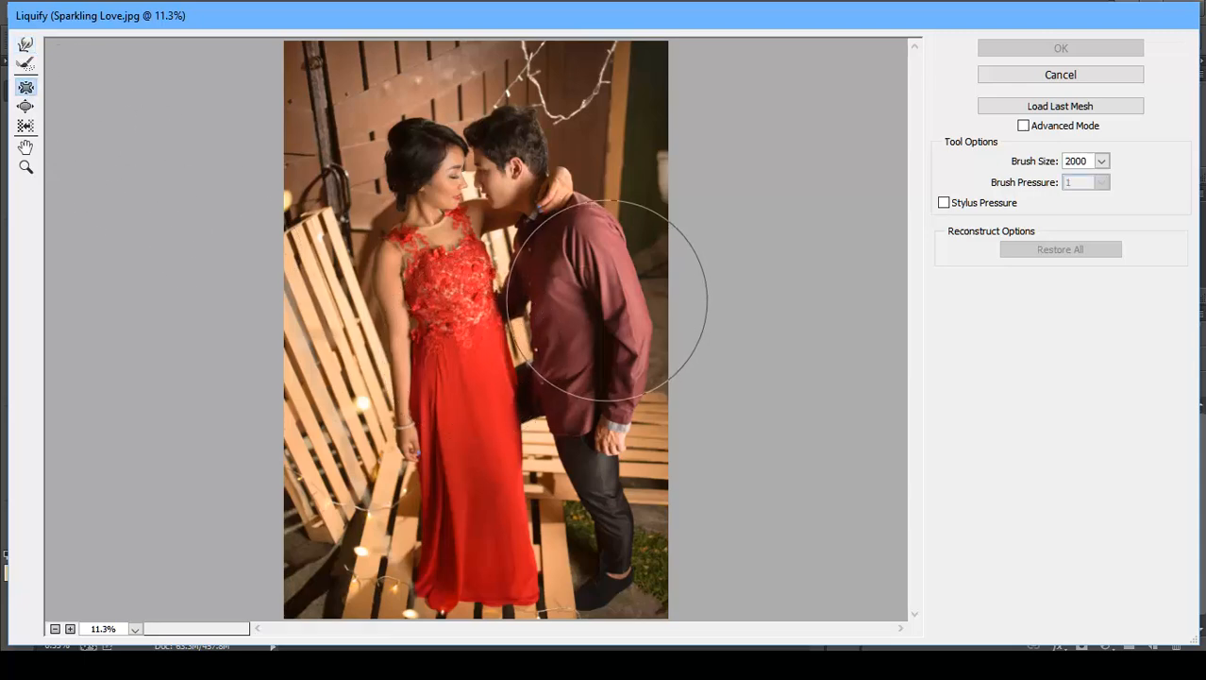
key(bracketleft)
key(bracketleft)
key(bracketleft)
key(bracketleft)
key(bracketleft)
click(585, 300)
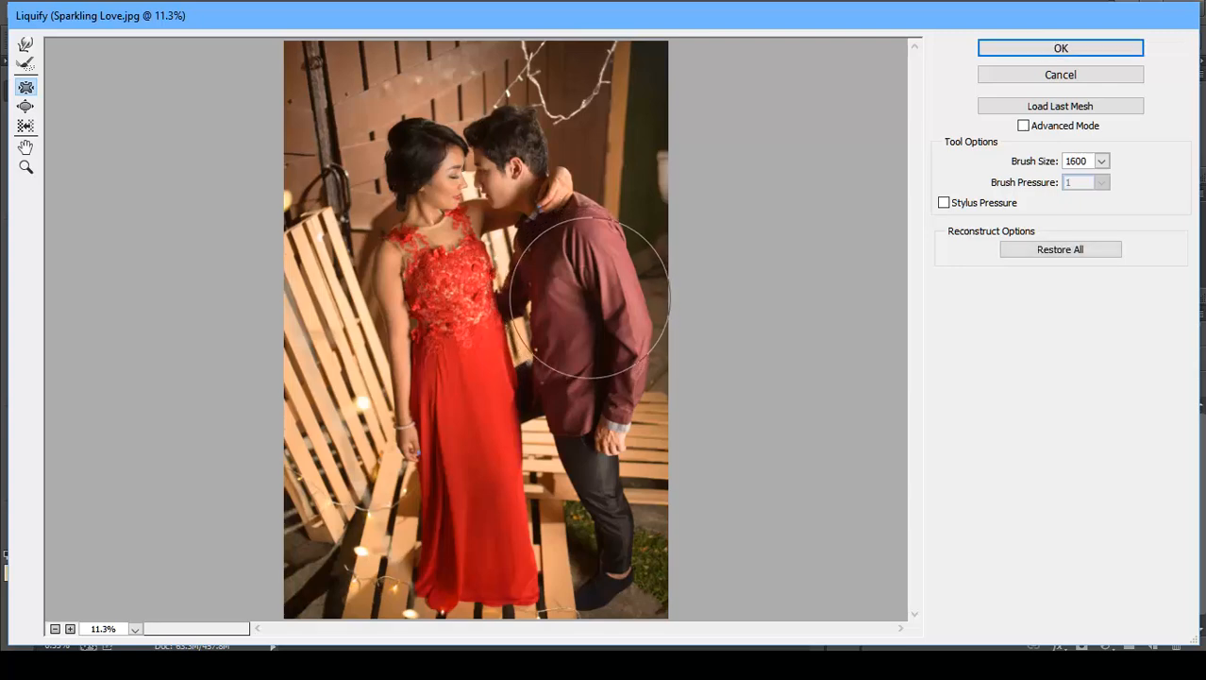
Slim the man's back and outer sleeve with the Pucker brush, reducing its size through 1000 and 800 to 600
key(bracketleft)
key(bracketleft)
key(bracketleft)
key(bracketleft)
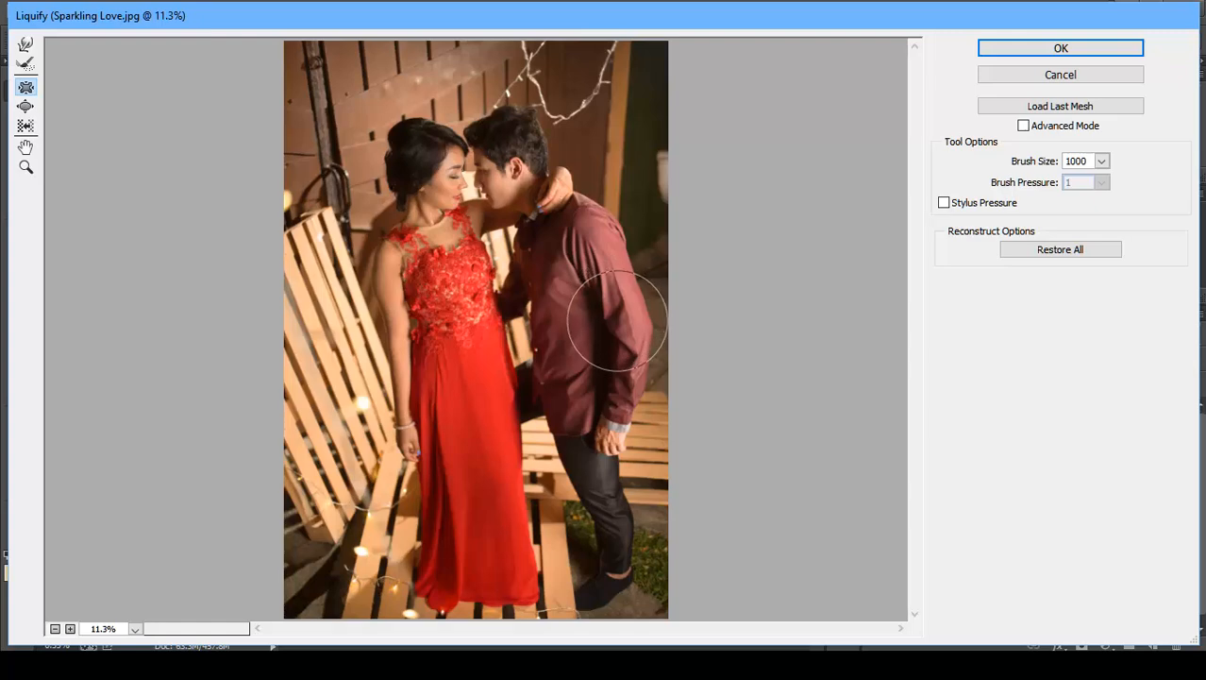
key(bracketleft)
key(bracketleft)
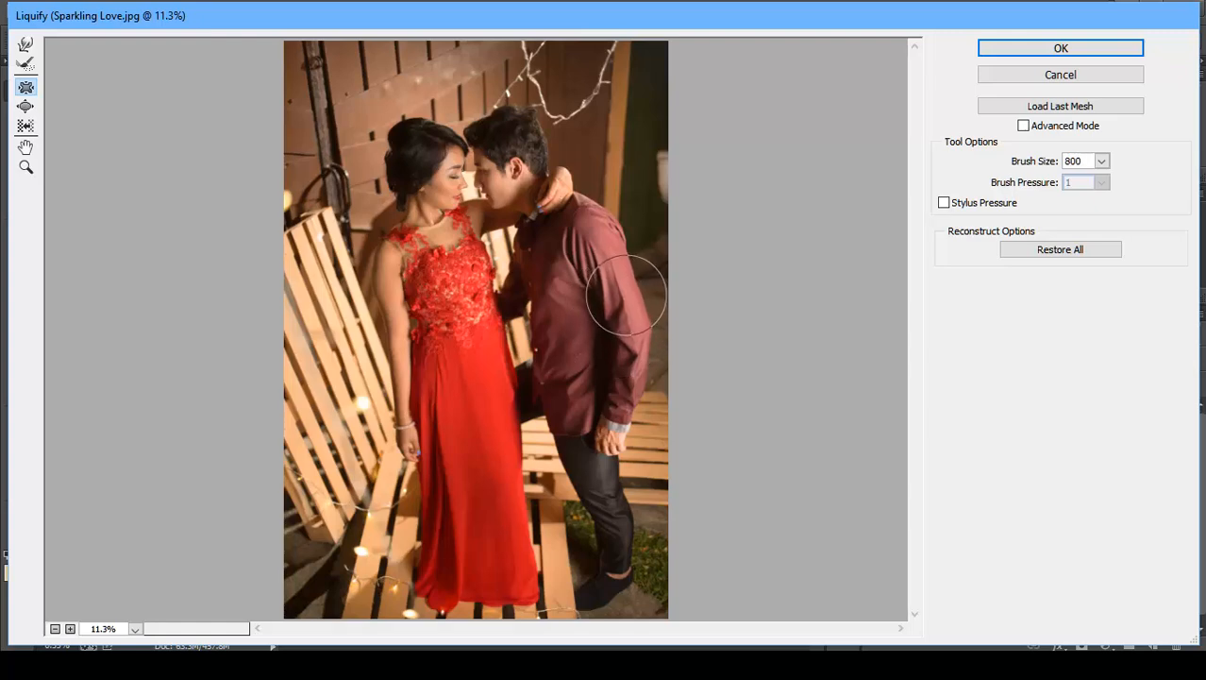
key(bracketleft)
key(bracketleft)
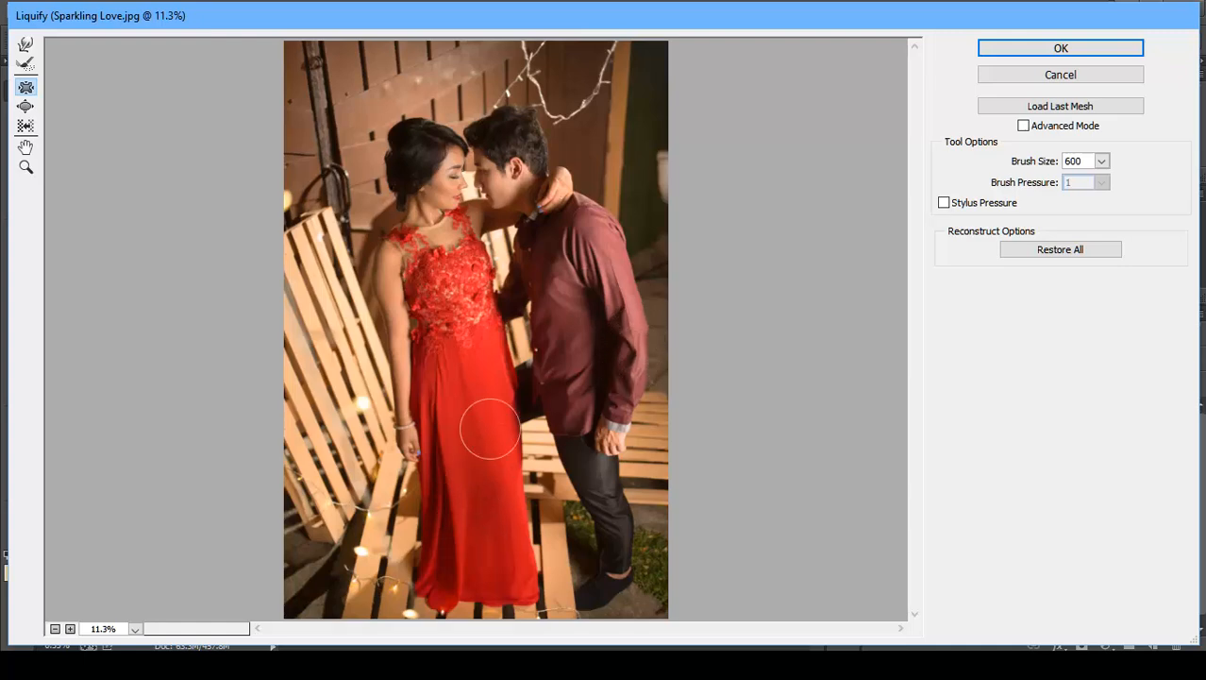
Slim the woman's outer arm and waist with the Pucker tool at brush sizes 1200 and 1500
key(bracketright)
key(bracketright)
key(bracketright)
key(bracketright)
key(bracketright)
key(bracketright)
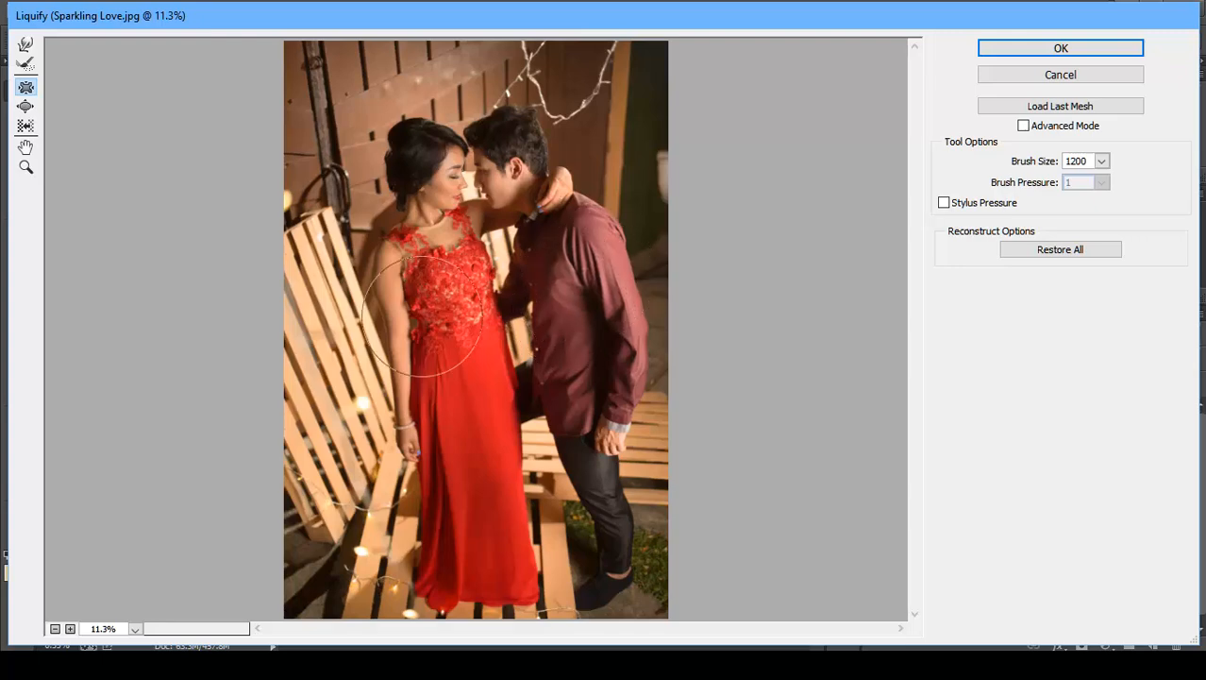
key(bracketright)
key(bracketright)
key(bracketright)
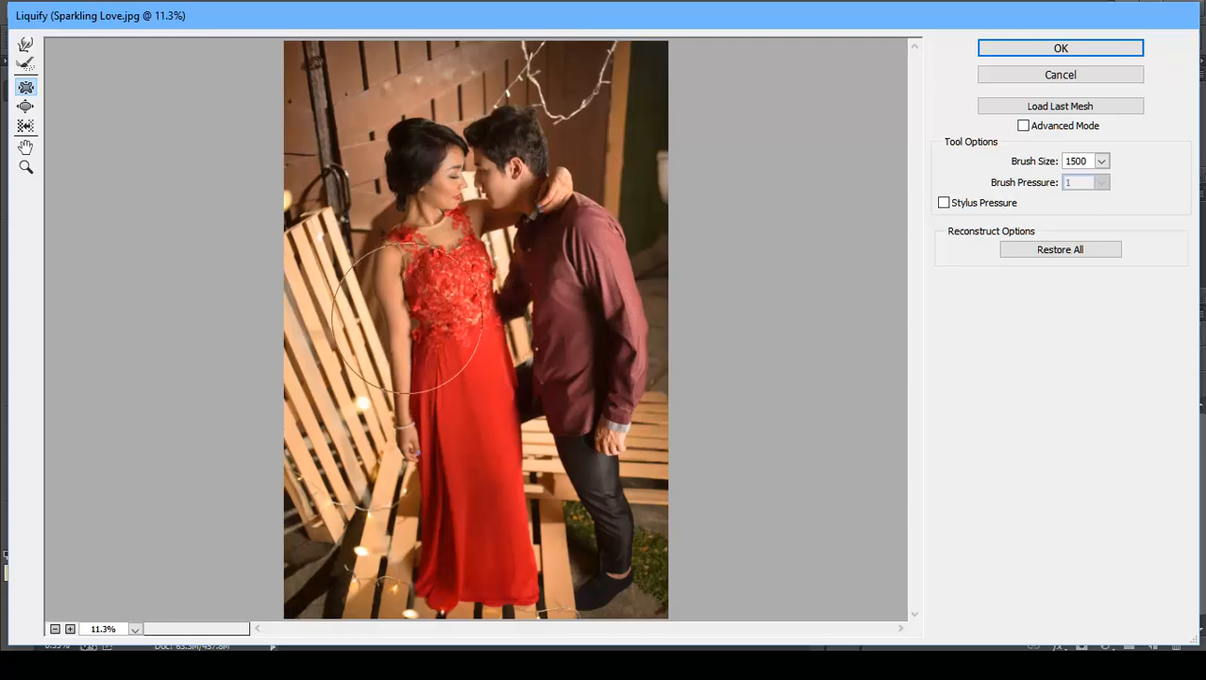
Refine the woman's upper arm, waist and skirt with Pucker brush sizes 1200, 1400 and 1300, and apply the Liquify filter
key(bracketleft)
key(bracketleft)
key(bracketleft)
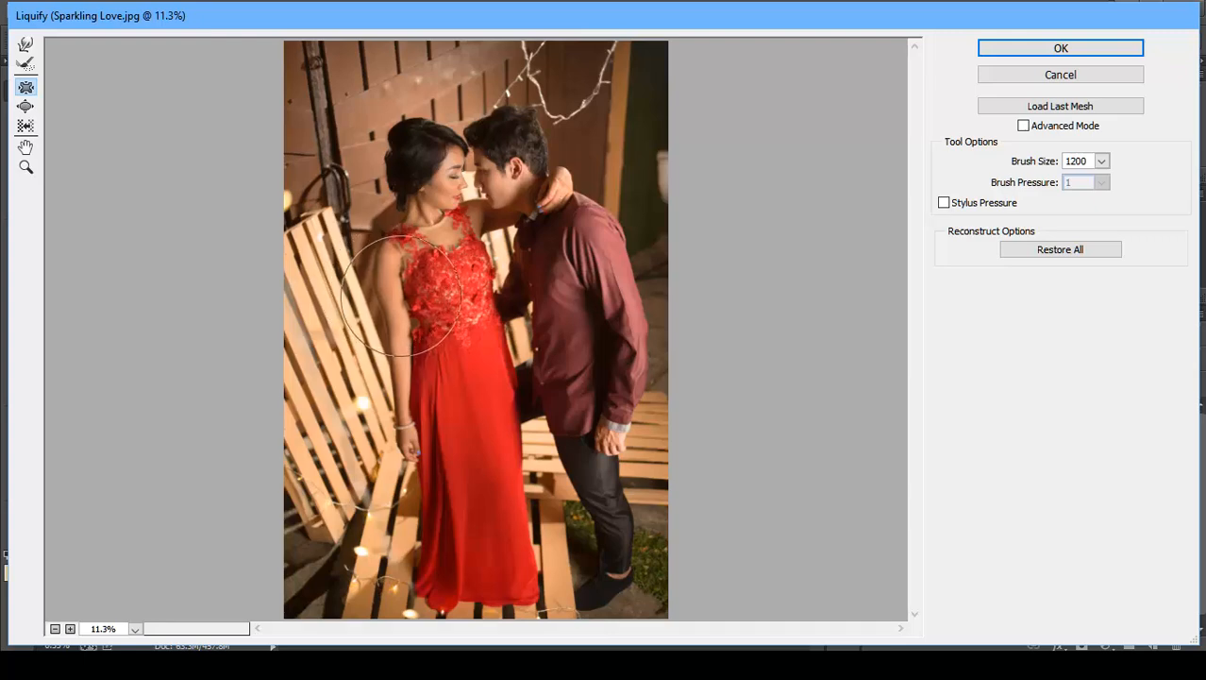
key(bracketright)
key(bracketright)
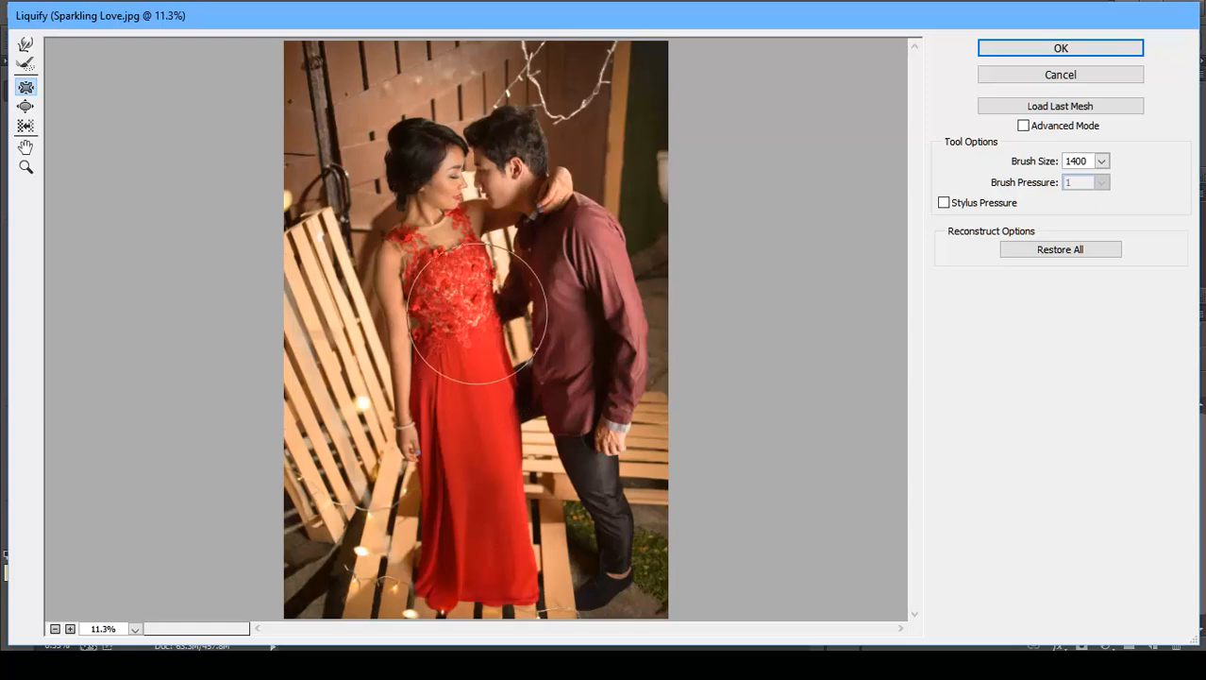
key(bracketleft)
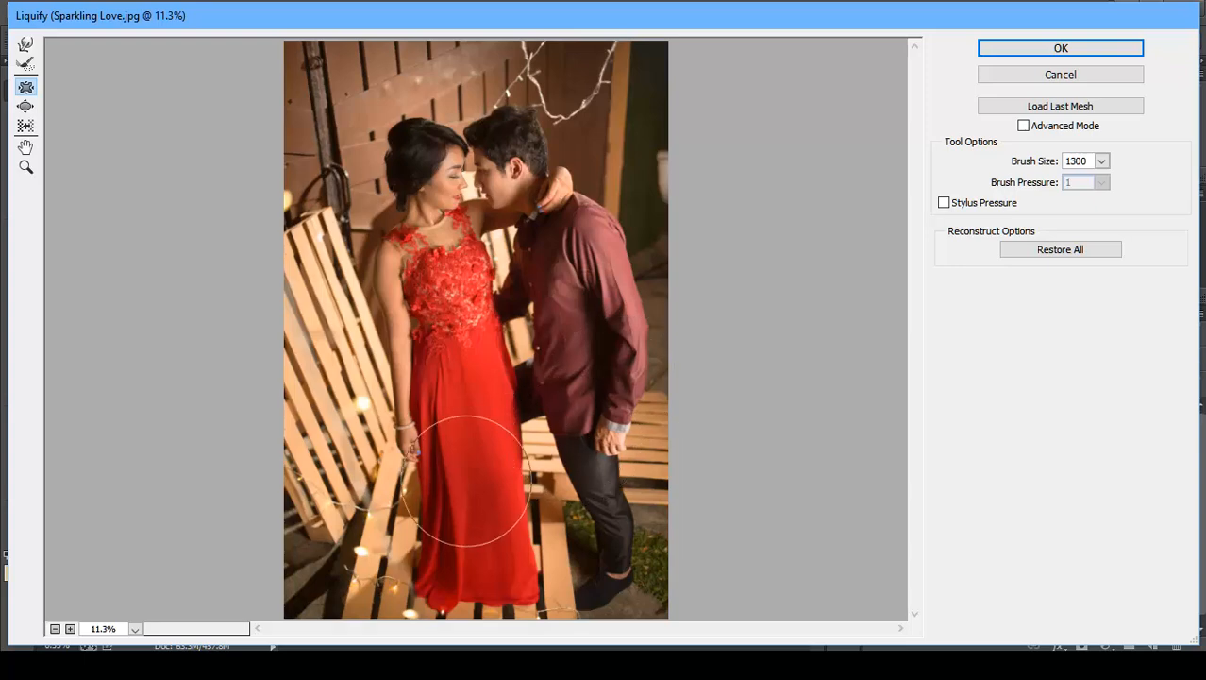
click(1021, 47)
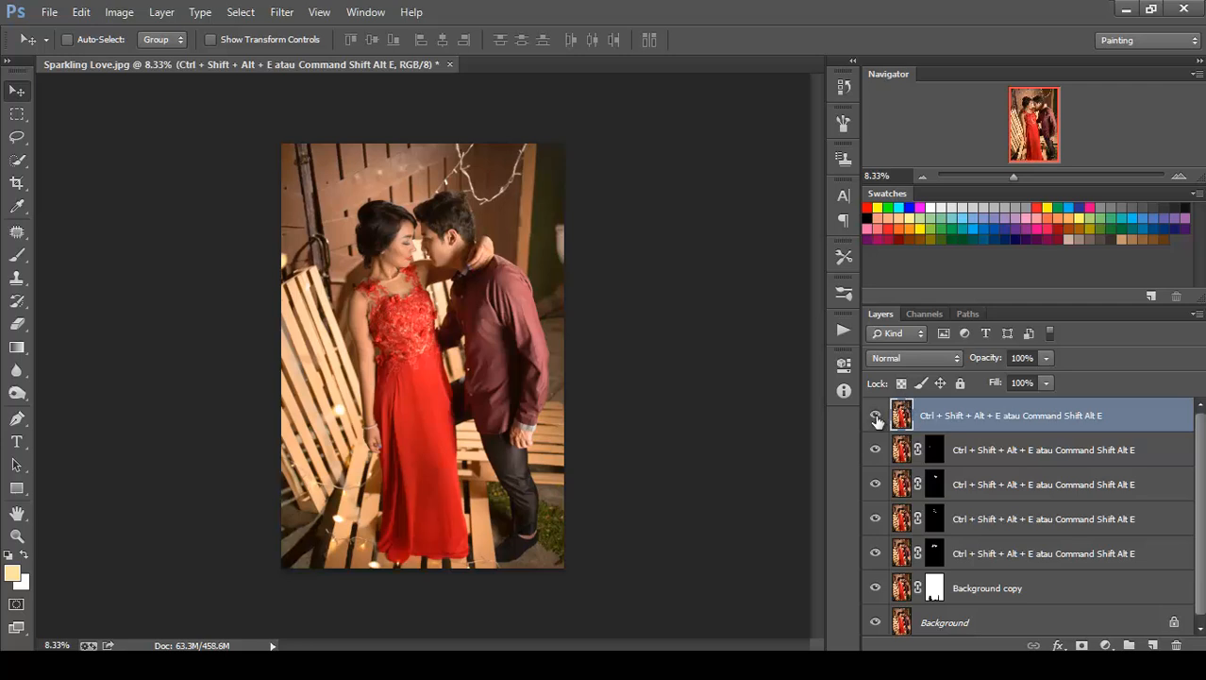
Compare the photo with the liquified layer hidden and shown, and add a new empty layer on top
click(876, 416)
click(876, 416)
click(1152, 644)
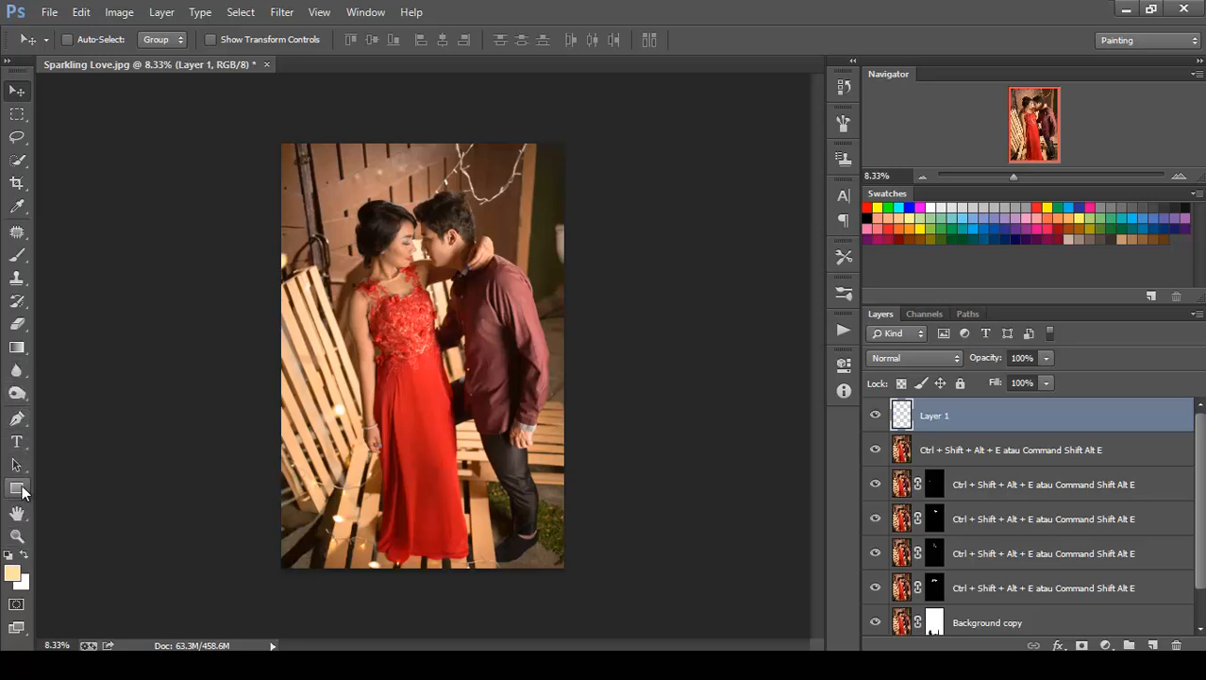
Sample the pale yellow of the glowing light above the leaning pallet as the foreground colour and activate the Brush tool
click(21, 260)
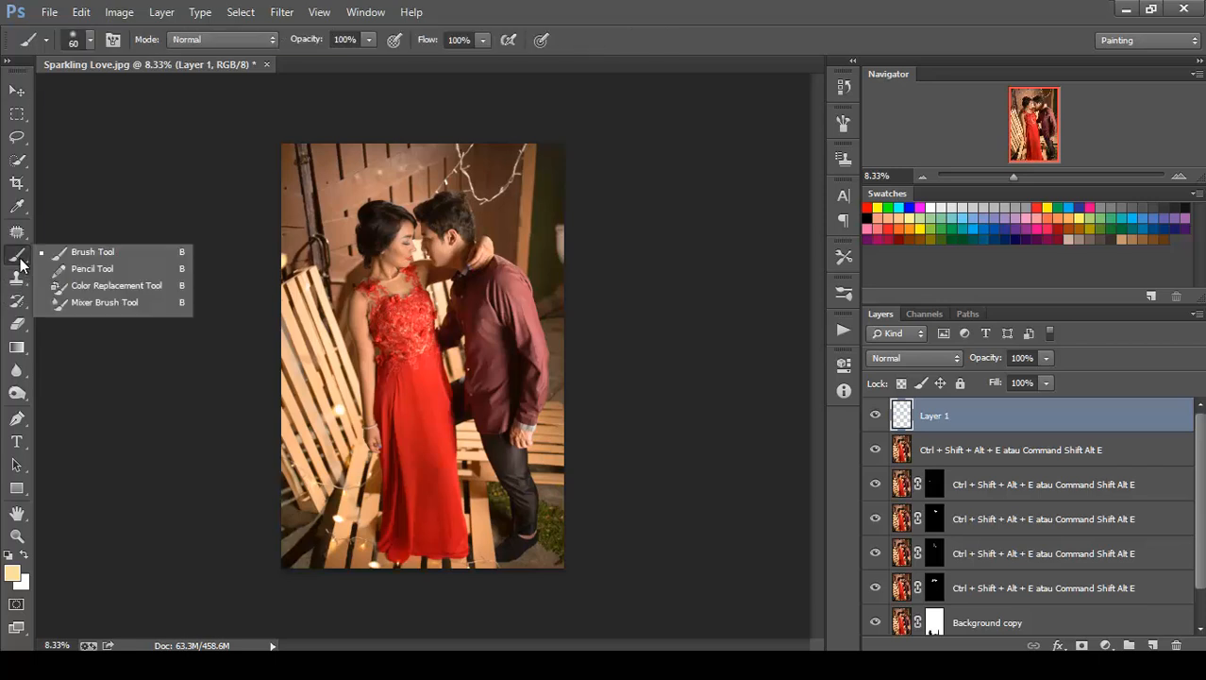
click(21, 209)
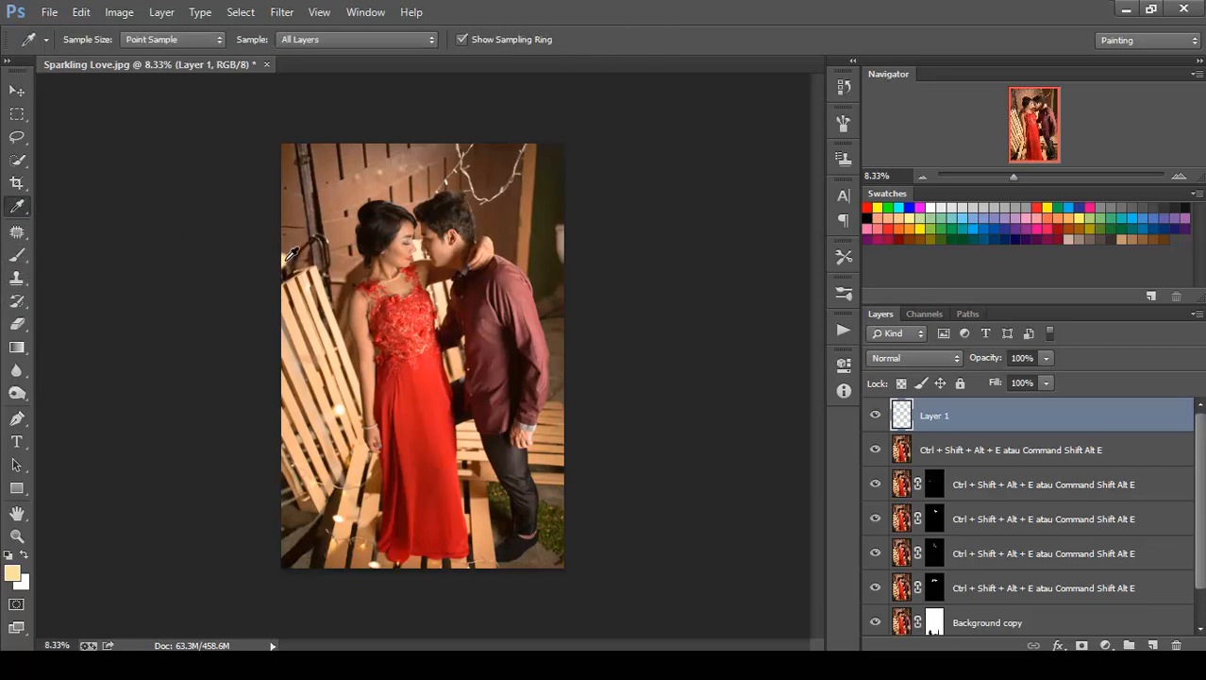
click(287, 259)
click(287, 258)
click(24, 252)
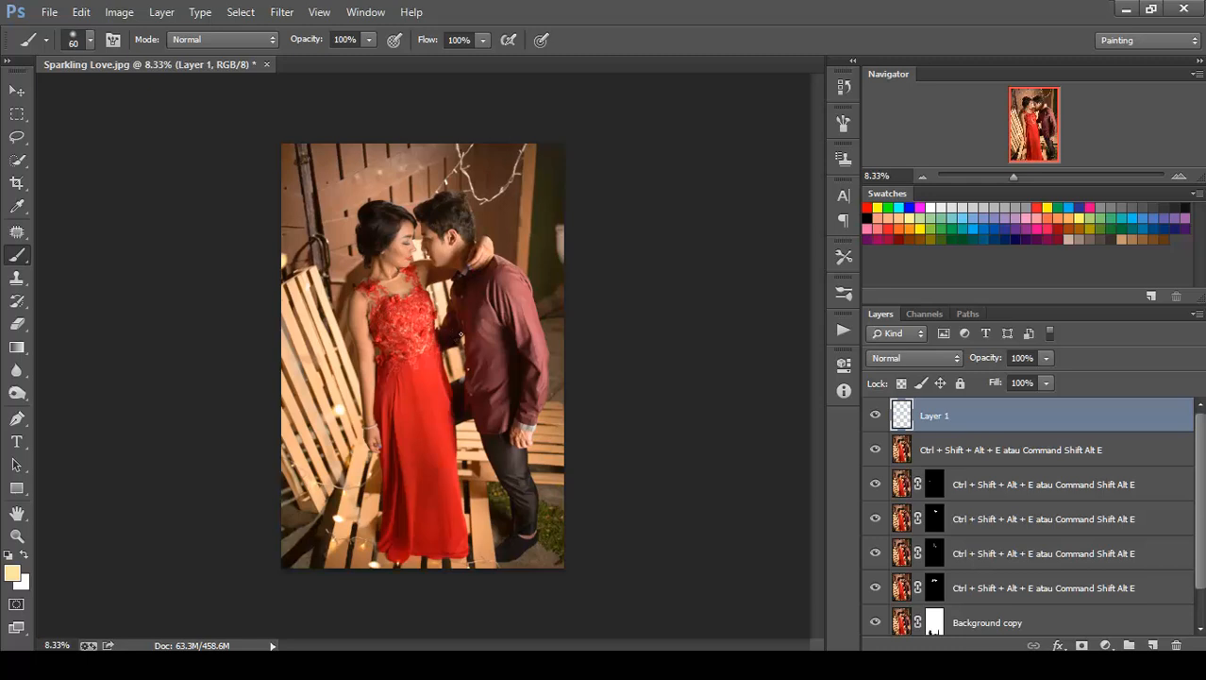
Set the brush to 100% hardness and enlarge it to 600 px
click(91, 40)
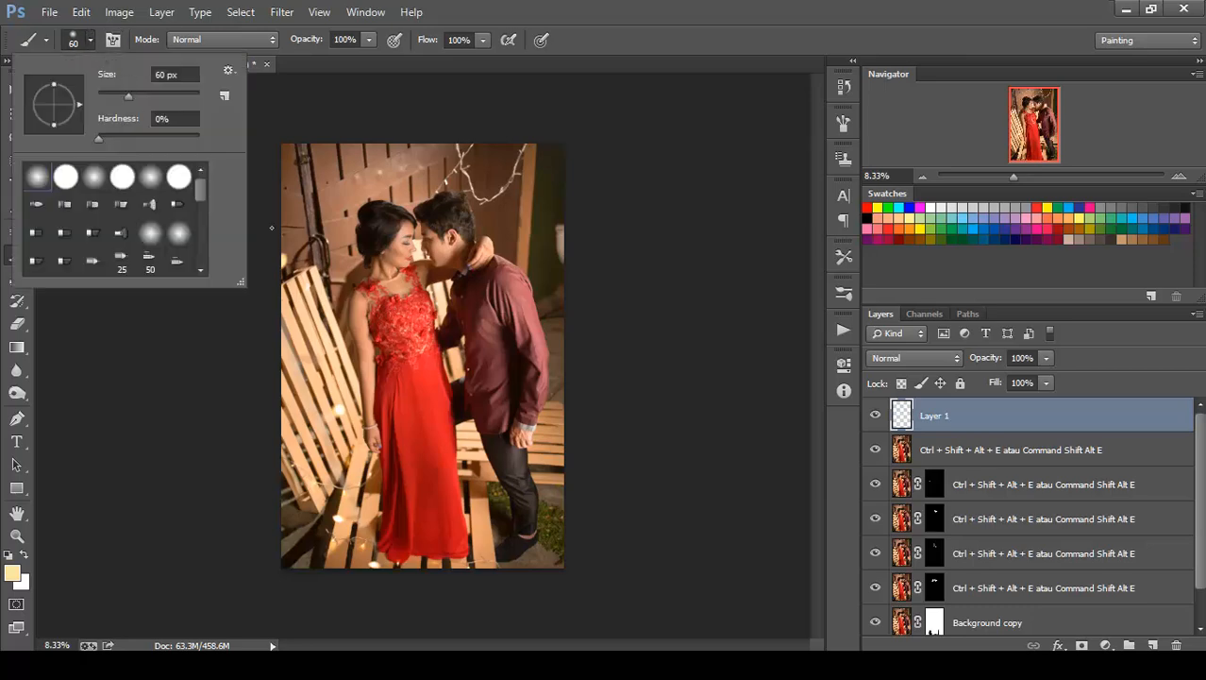
drag(117, 134, 194, 141)
drag(127, 94, 135, 92)
click(660, 224)
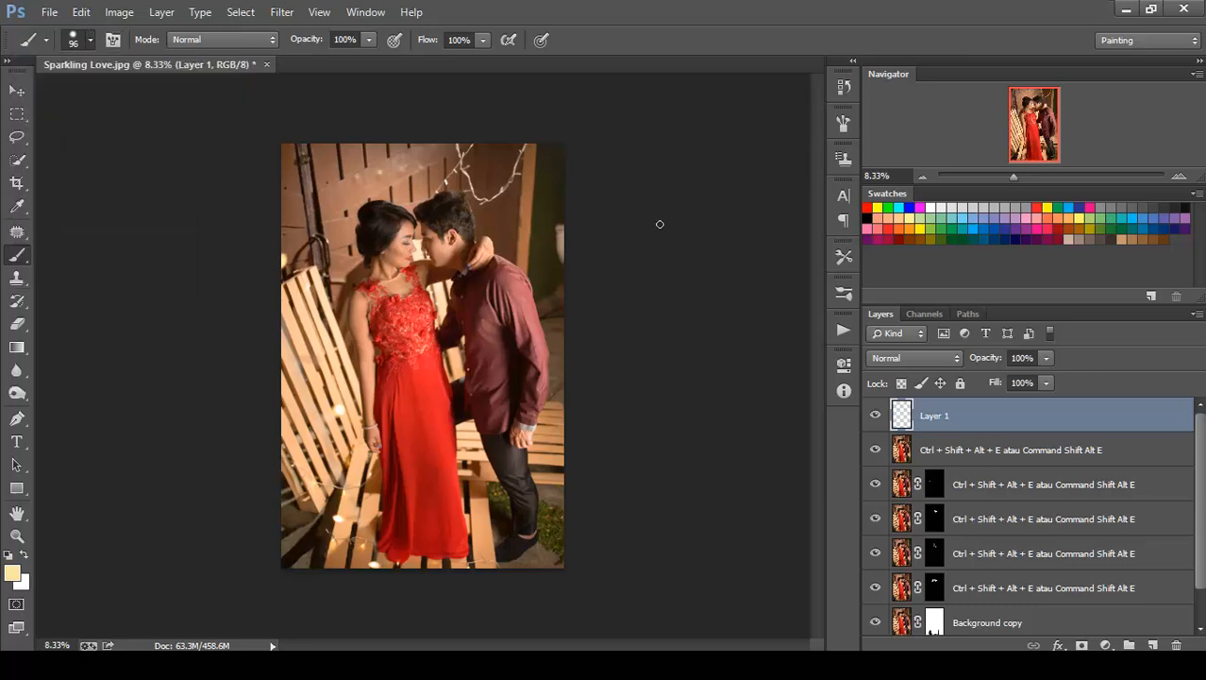
right_click(357, 347)
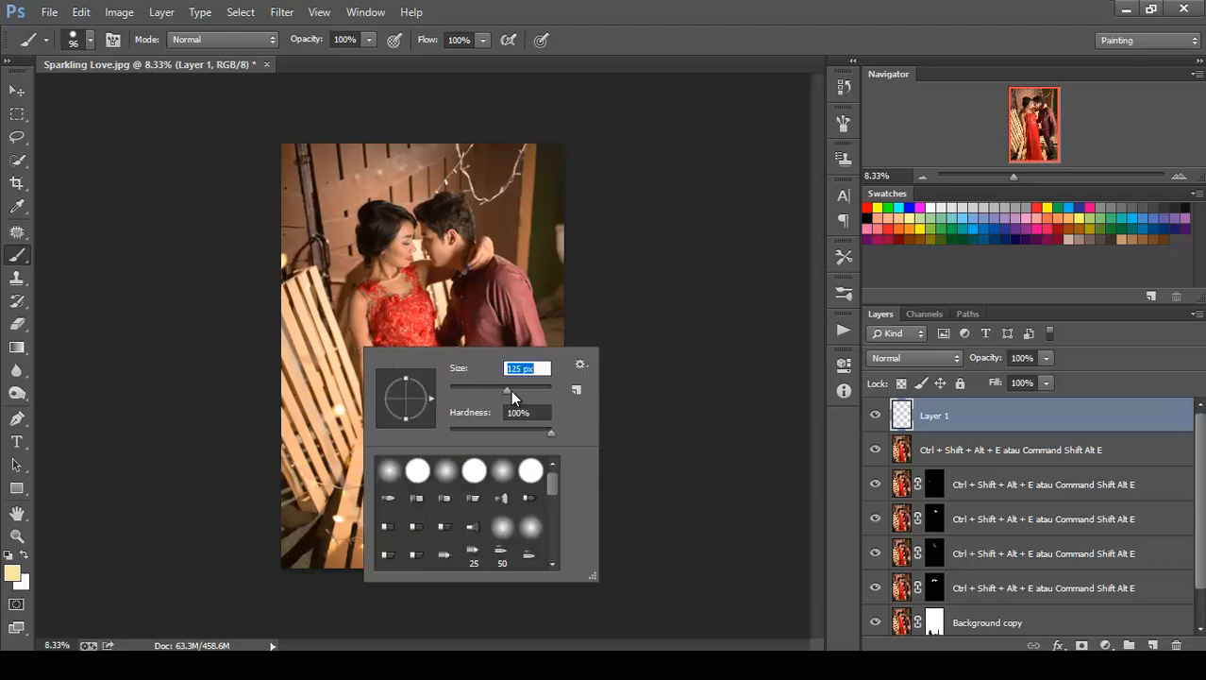
key(Return)
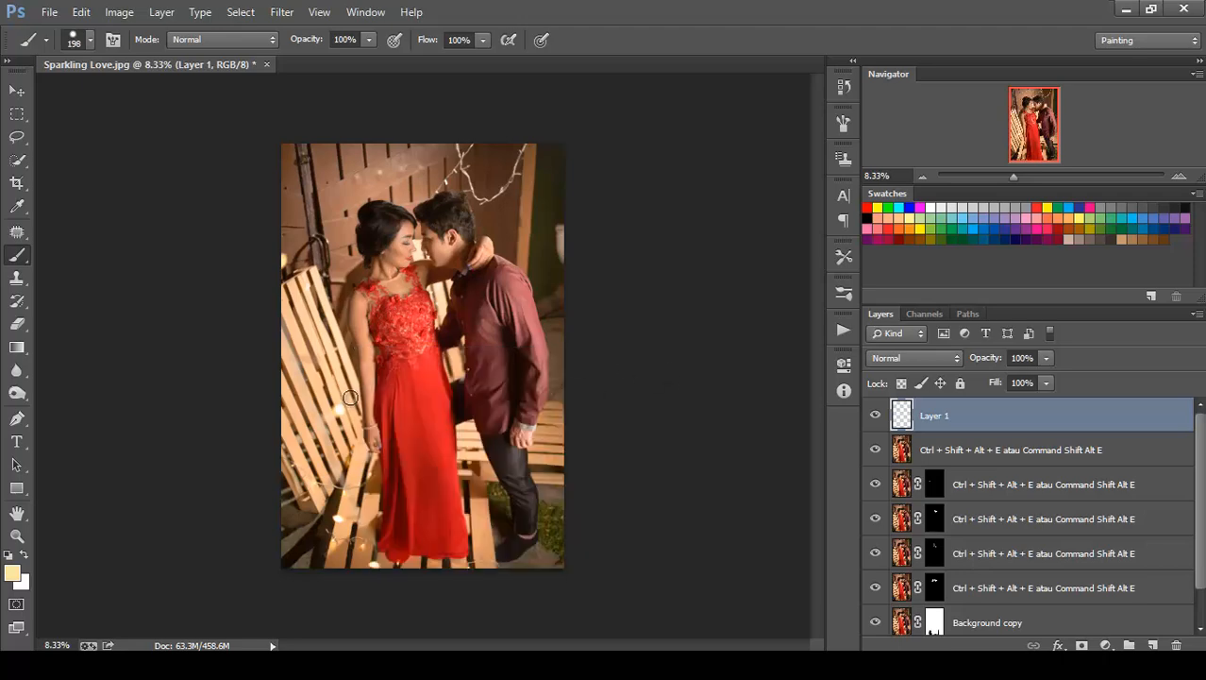
key(bracketright)
key(bracketright)
key(bracketright)
Enable Scattering in the brush settings and set the scatter to 1000%
click(844, 332)
click(843, 331)
click(846, 295)
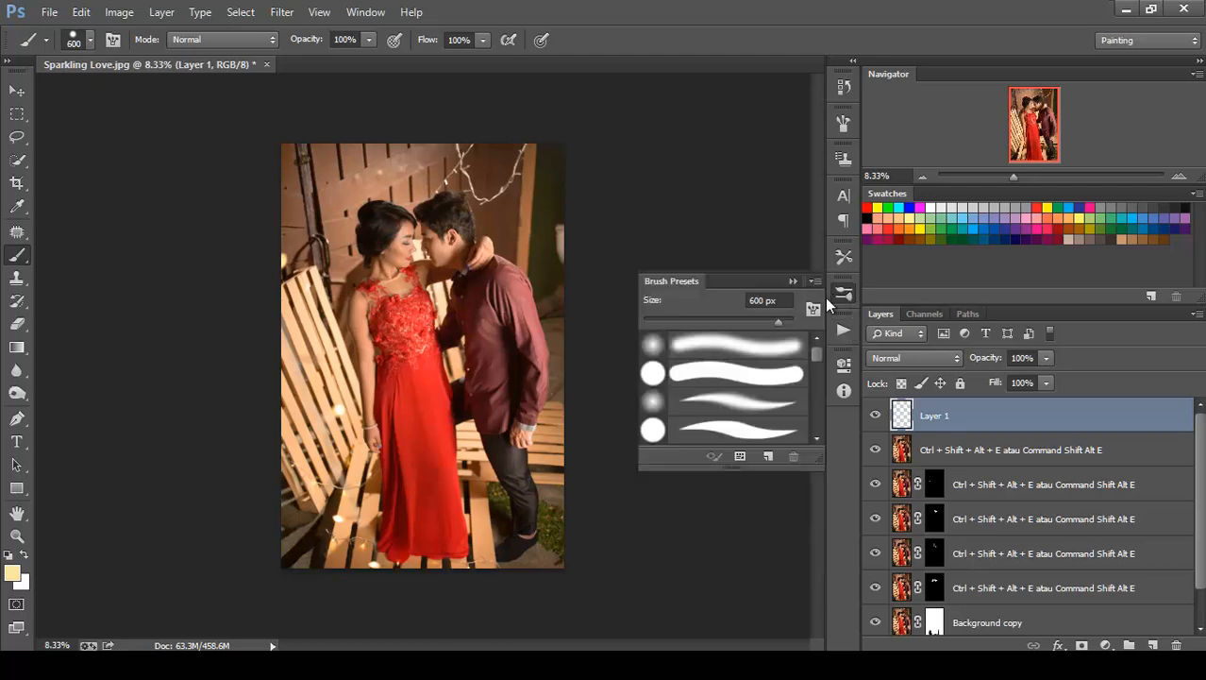
click(814, 308)
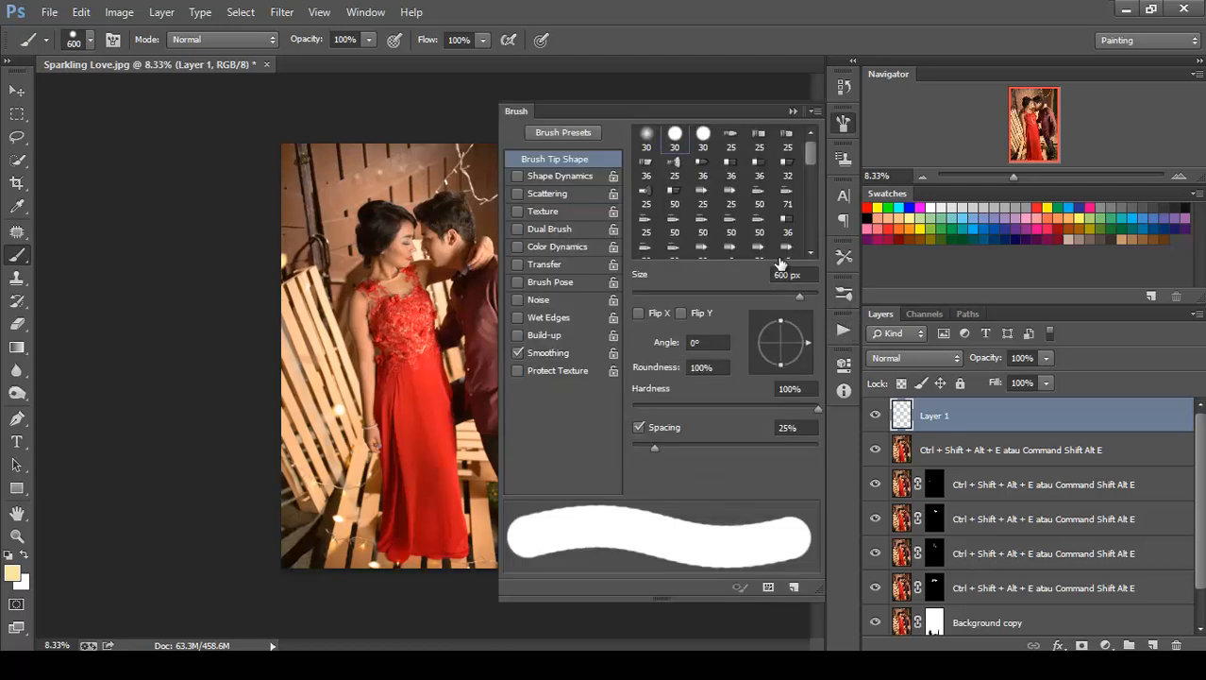
click(563, 192)
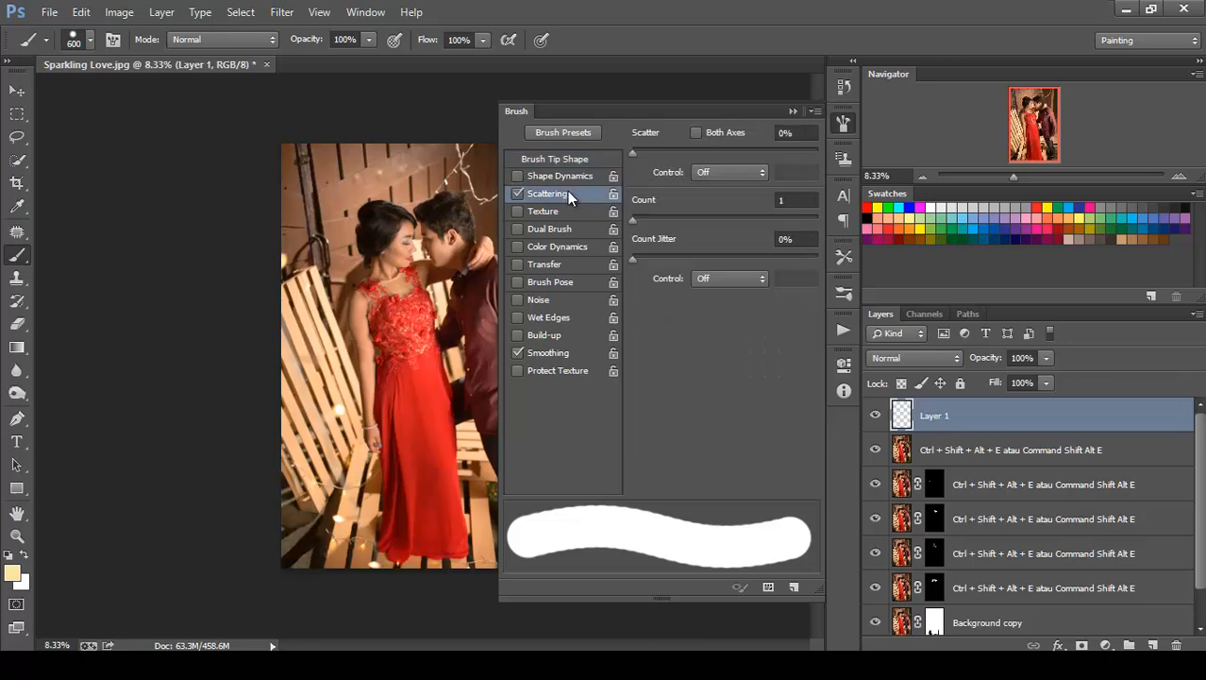
drag(655, 152, 824, 174)
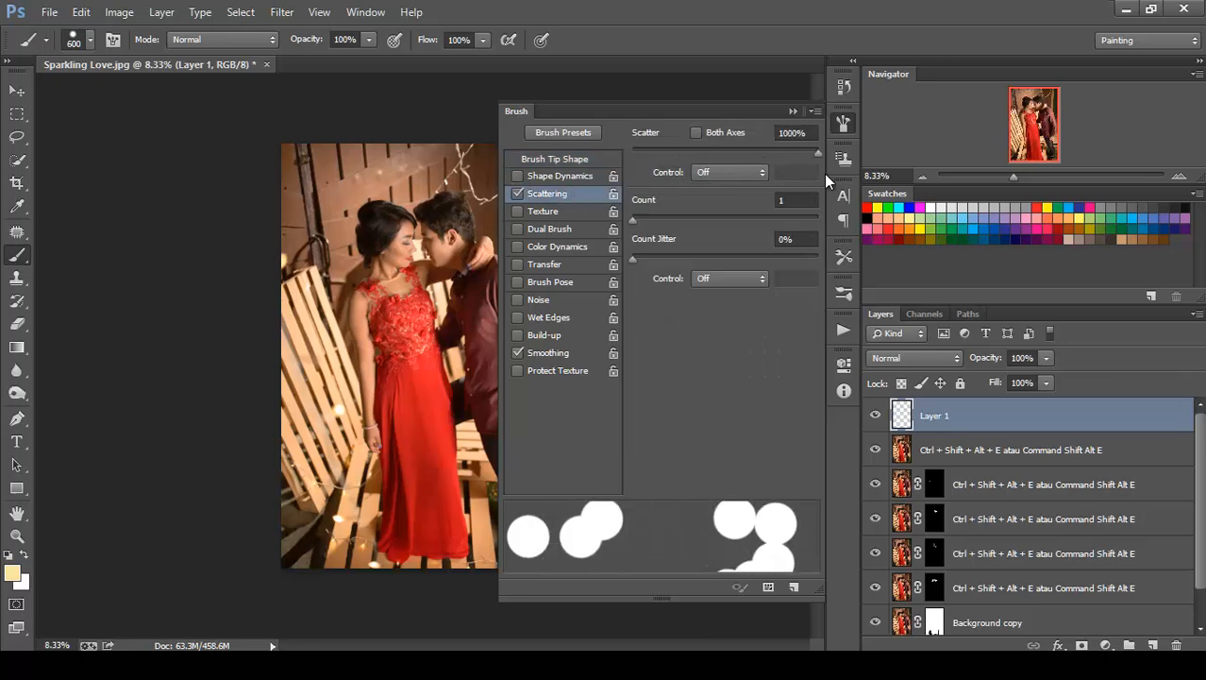
Enable Transfer for the brush with 90% opacity jitter and 78% flow jitter, and collapse the brush settings
click(555, 266)
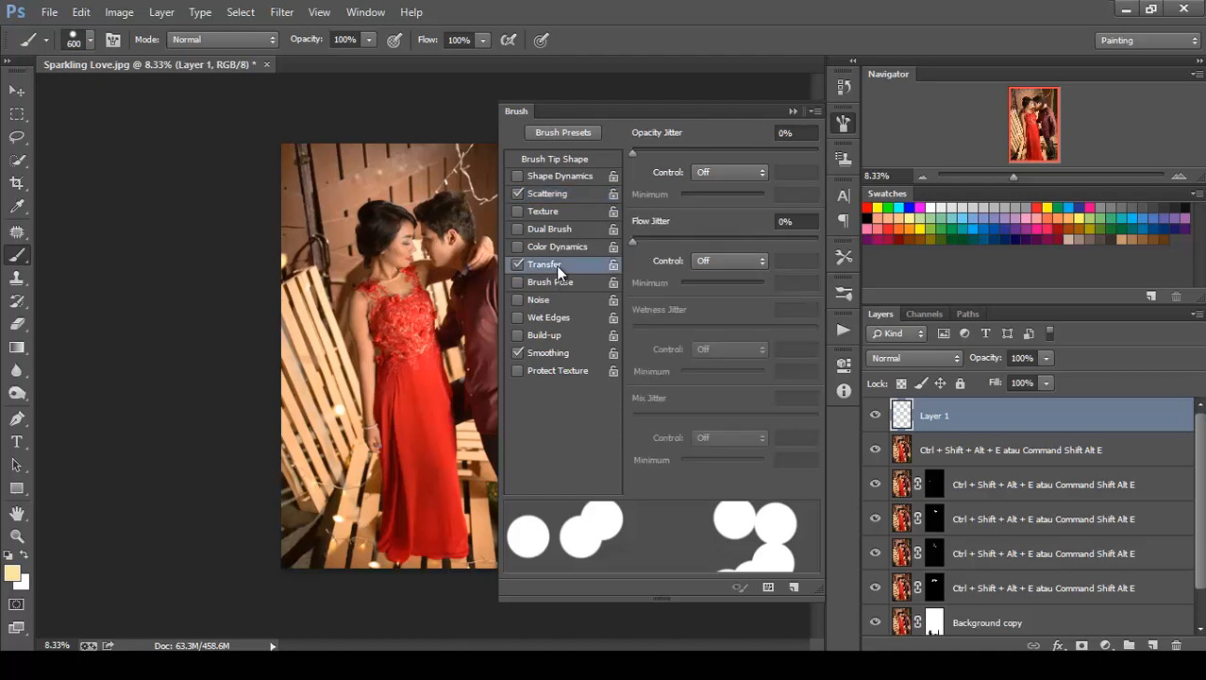
mouse_move(637, 150)
mouse_down()
mouse_move(832, 180)
mouse_move(798, 178)
mouse_up()
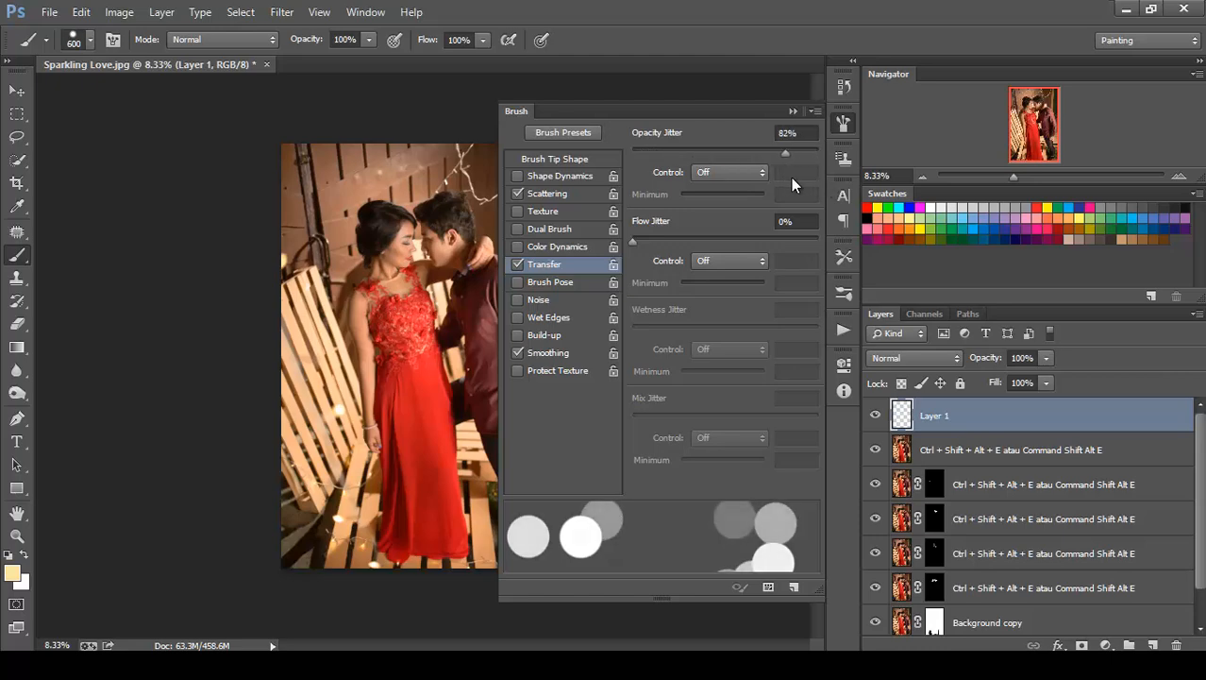
drag(634, 241, 777, 251)
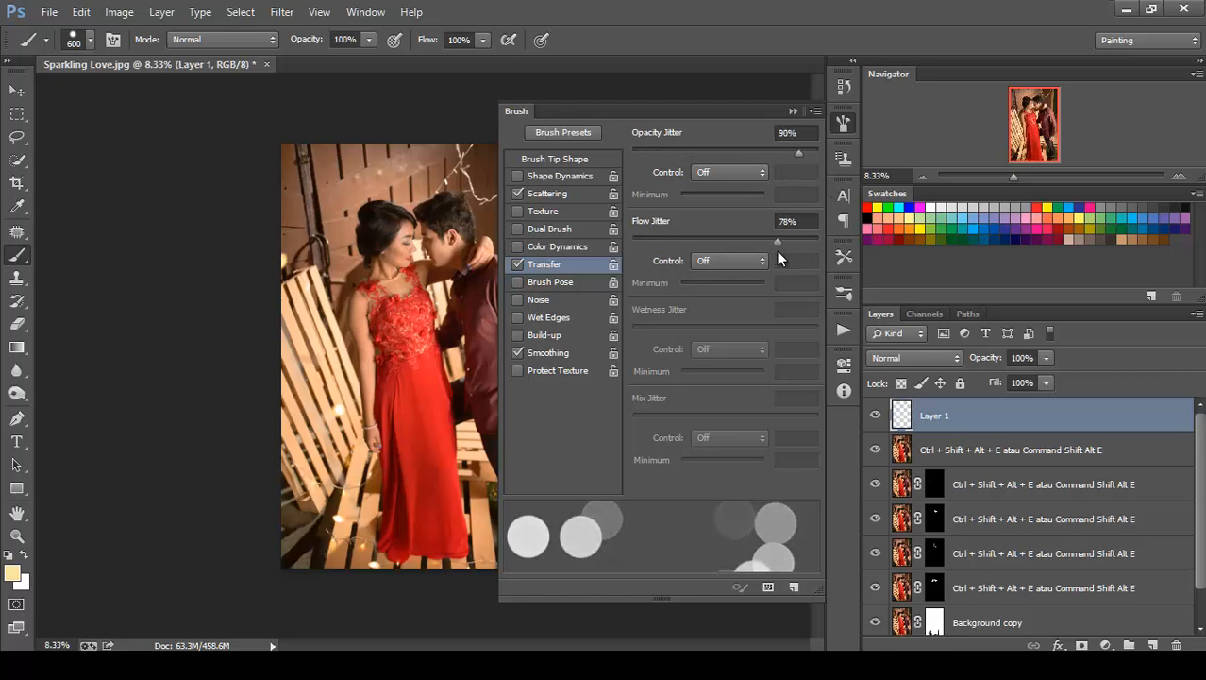
click(793, 111)
Paint scattered pale yellow light circles over the lower part, edges and upper background of the photo on the new layer
mouse_move(341, 433)
mouse_down()
mouse_move(307, 453)
mouse_move(349, 501)
mouse_move(311, 521)
mouse_move(541, 539)
mouse_move(564, 484)
mouse_up()
click(511, 281)
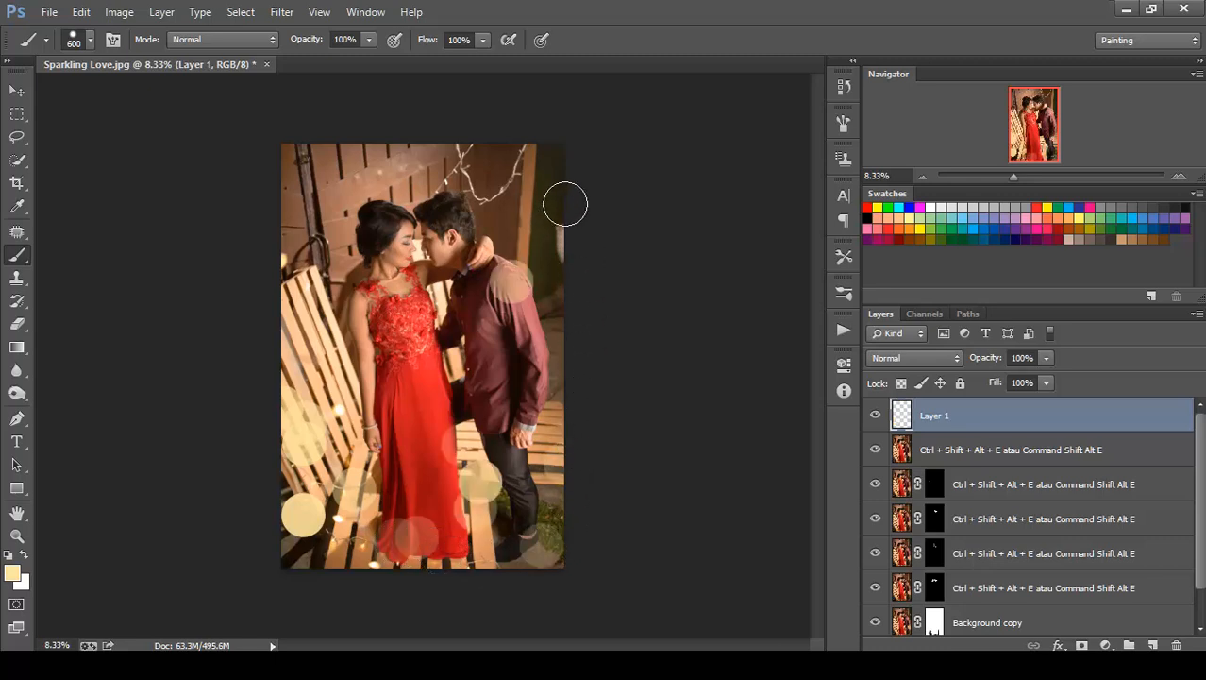
click(316, 179)
click(304, 247)
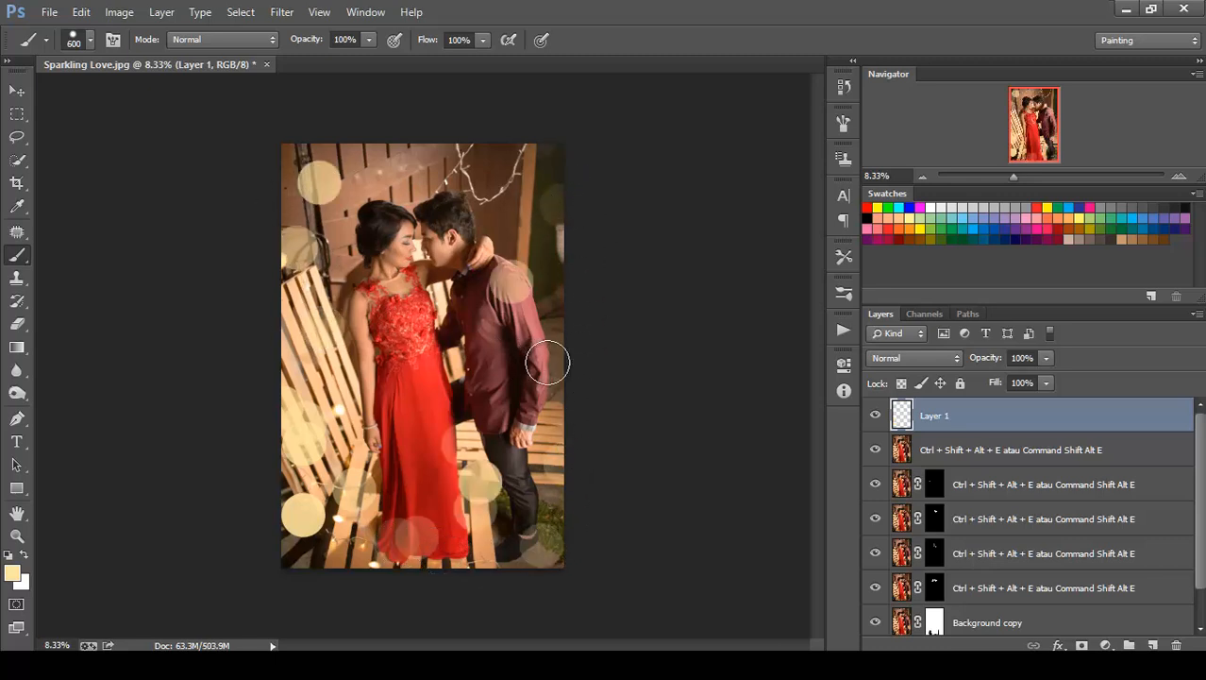
click(551, 366)
click(443, 161)
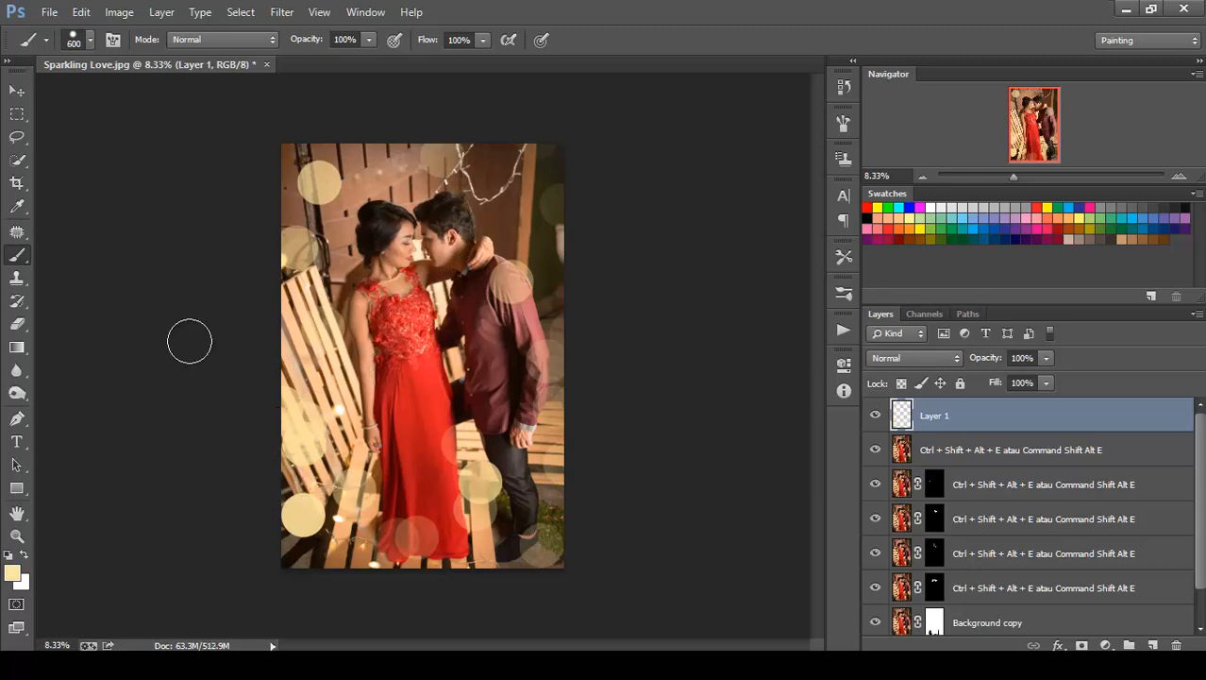
Erase the light circle covering the man's shoulder with the Eraser tool, and activate the Move tool
click(504, 276)
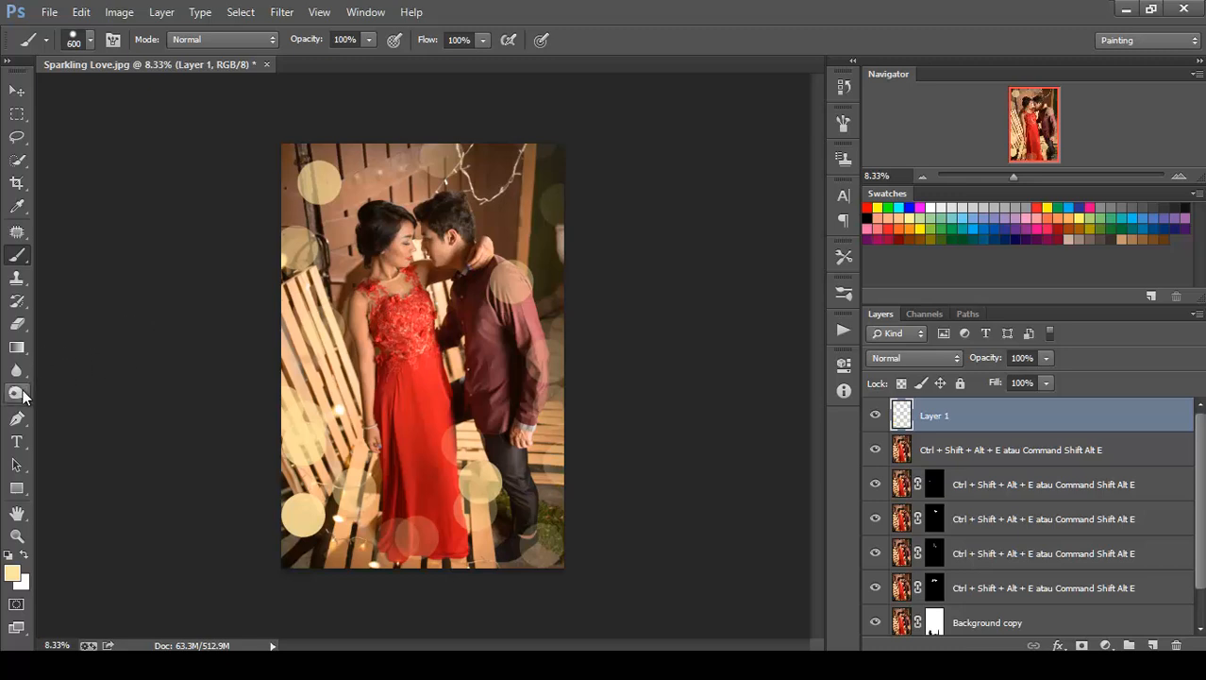
click(25, 326)
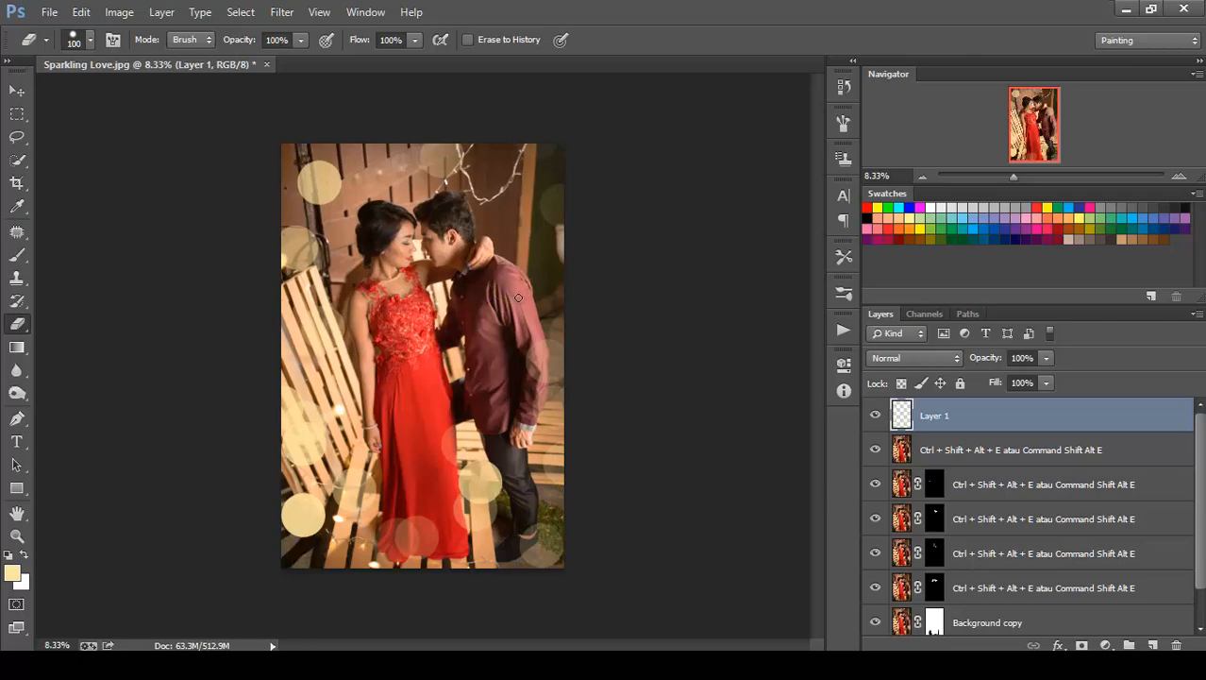
click(17, 92)
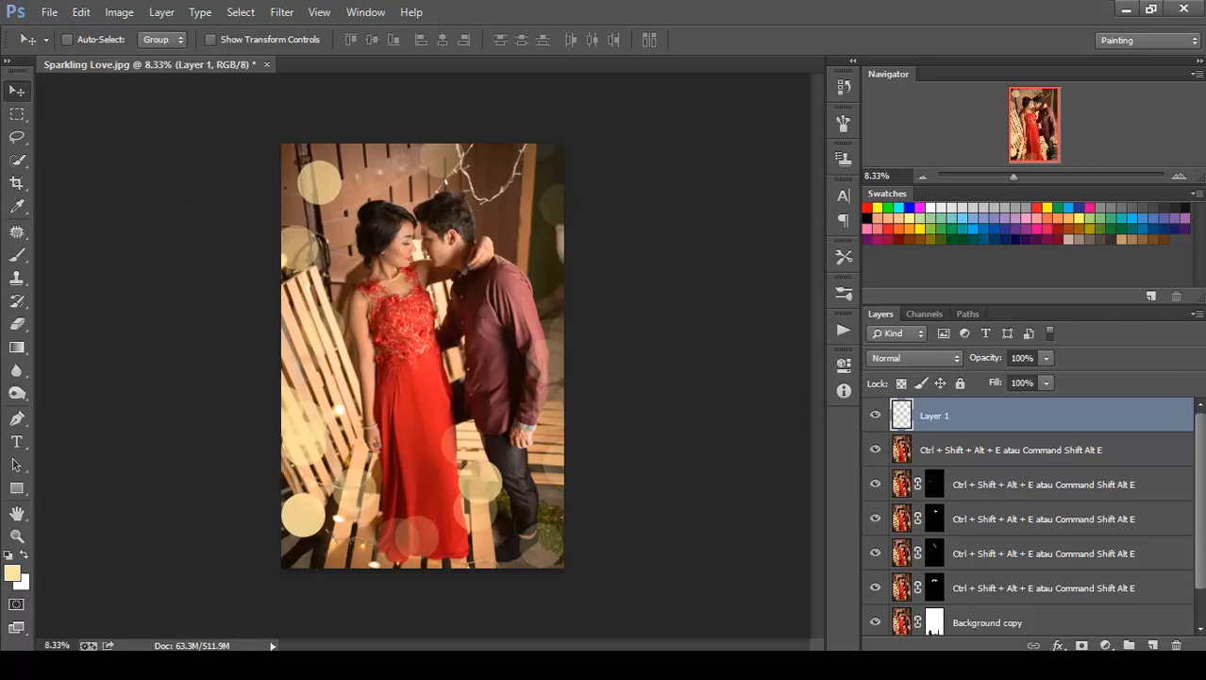
Apply an Outer Glow layer style with an orange glow colour, f89327, to the light-circle layer
right_click(994, 421)
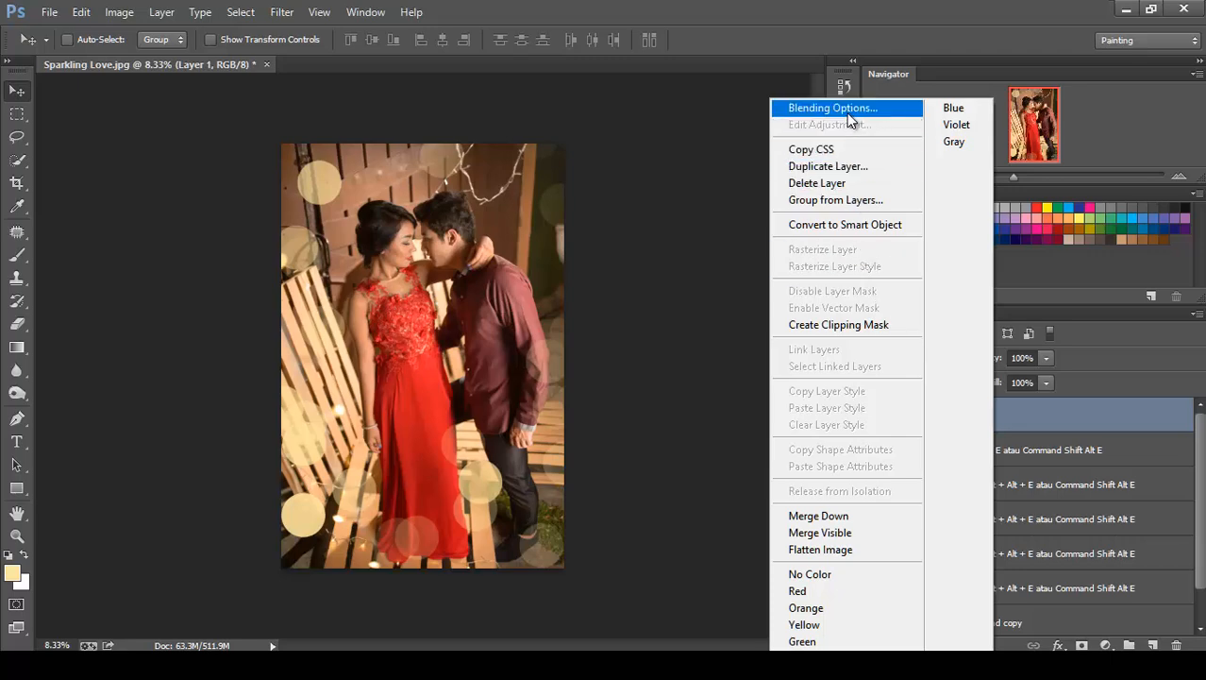
click(846, 110)
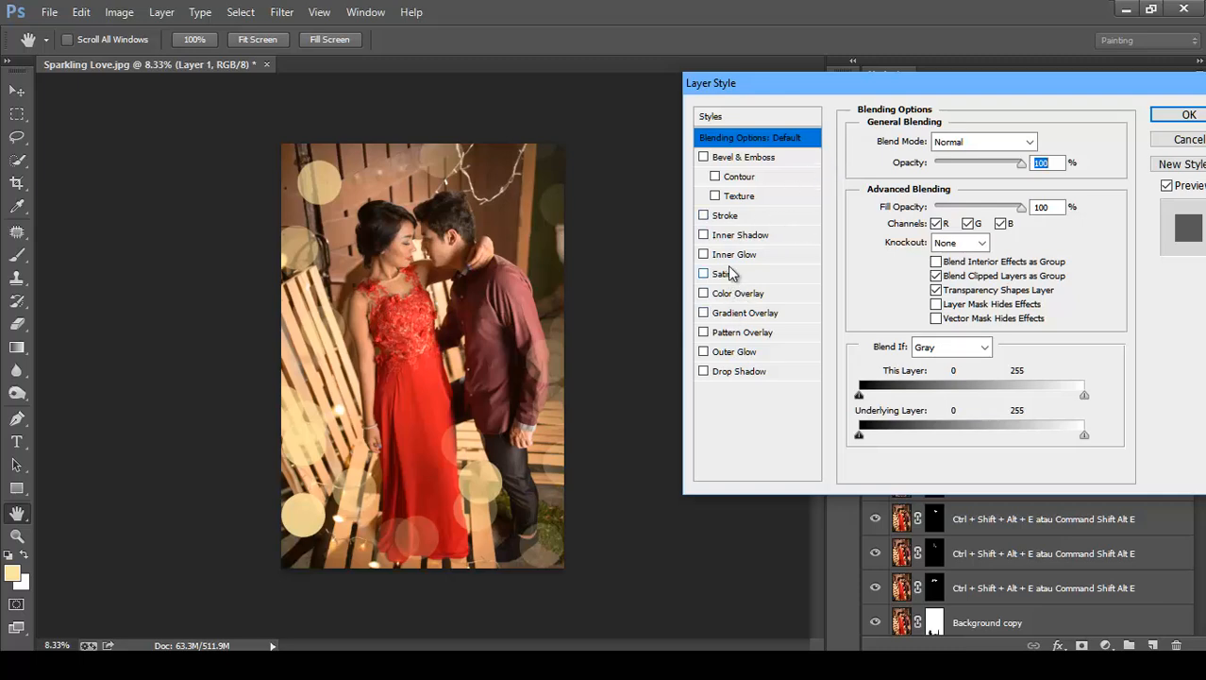
drag(873, 94, 736, 105)
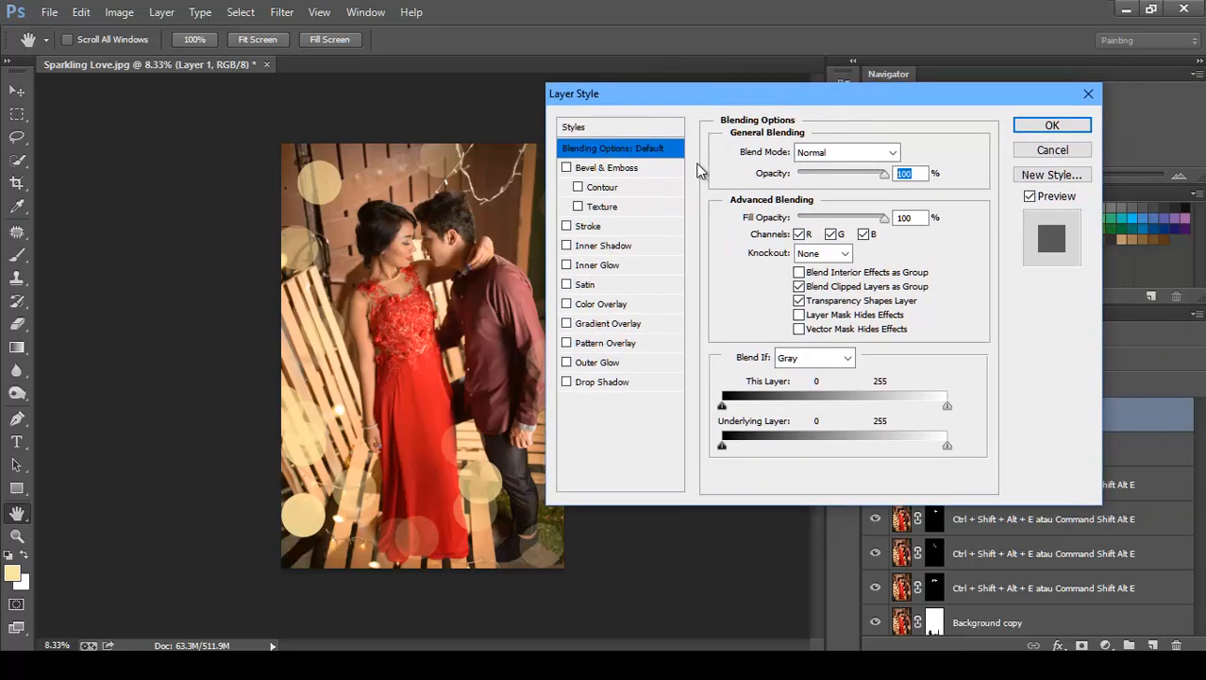
click(597, 364)
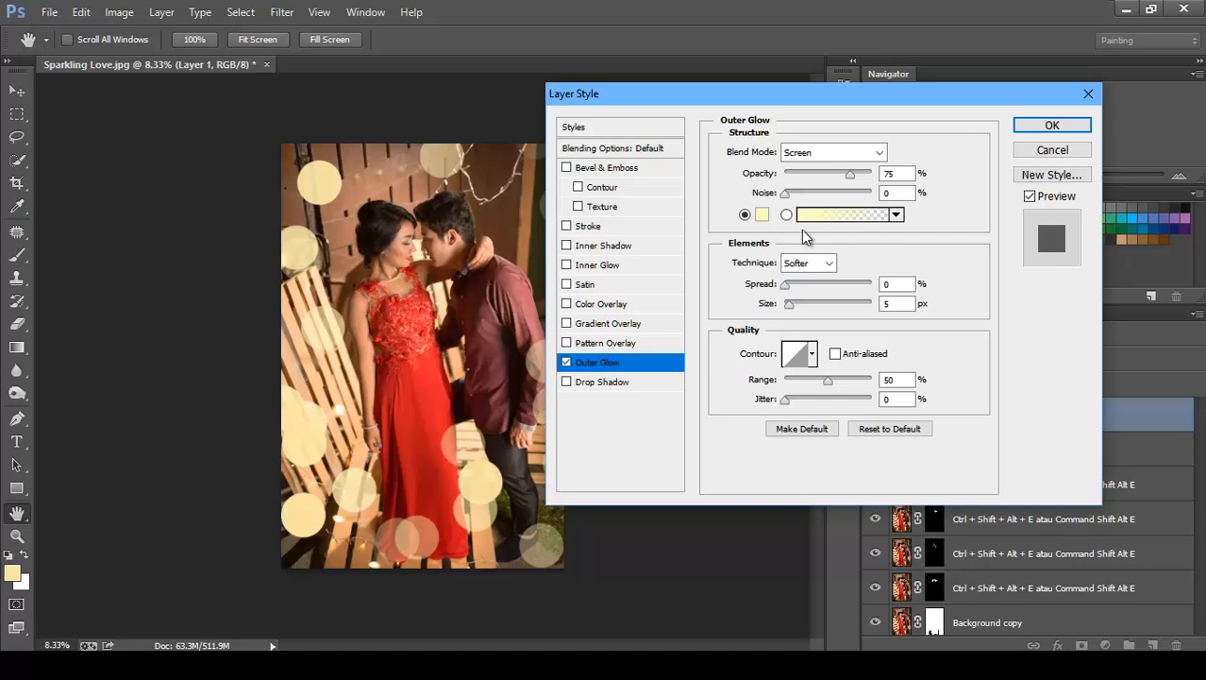
click(762, 215)
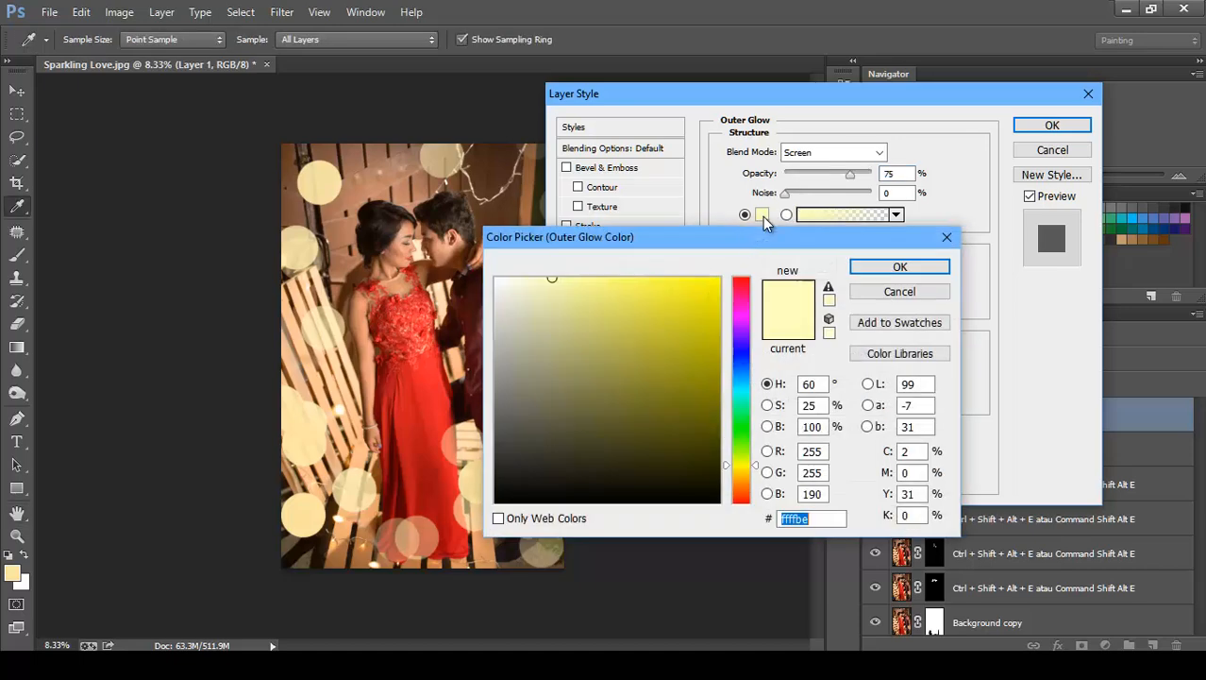
click(743, 483)
click(652, 286)
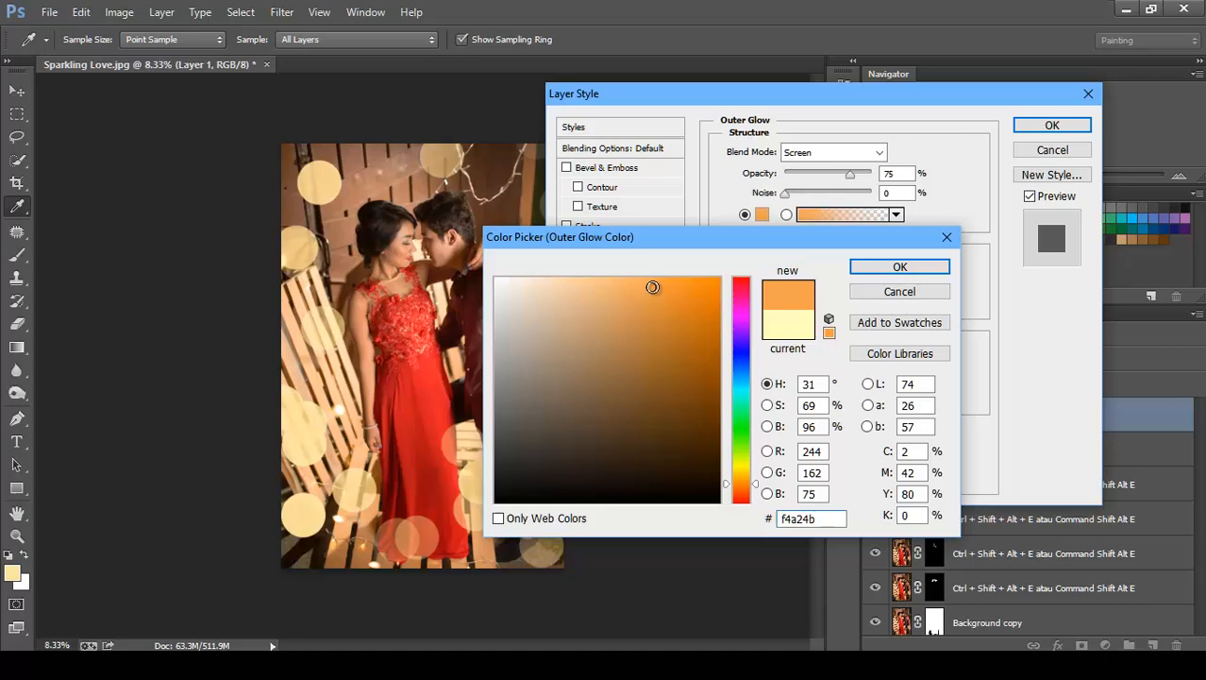
drag(652, 286, 683, 284)
drag(729, 242, 898, 209)
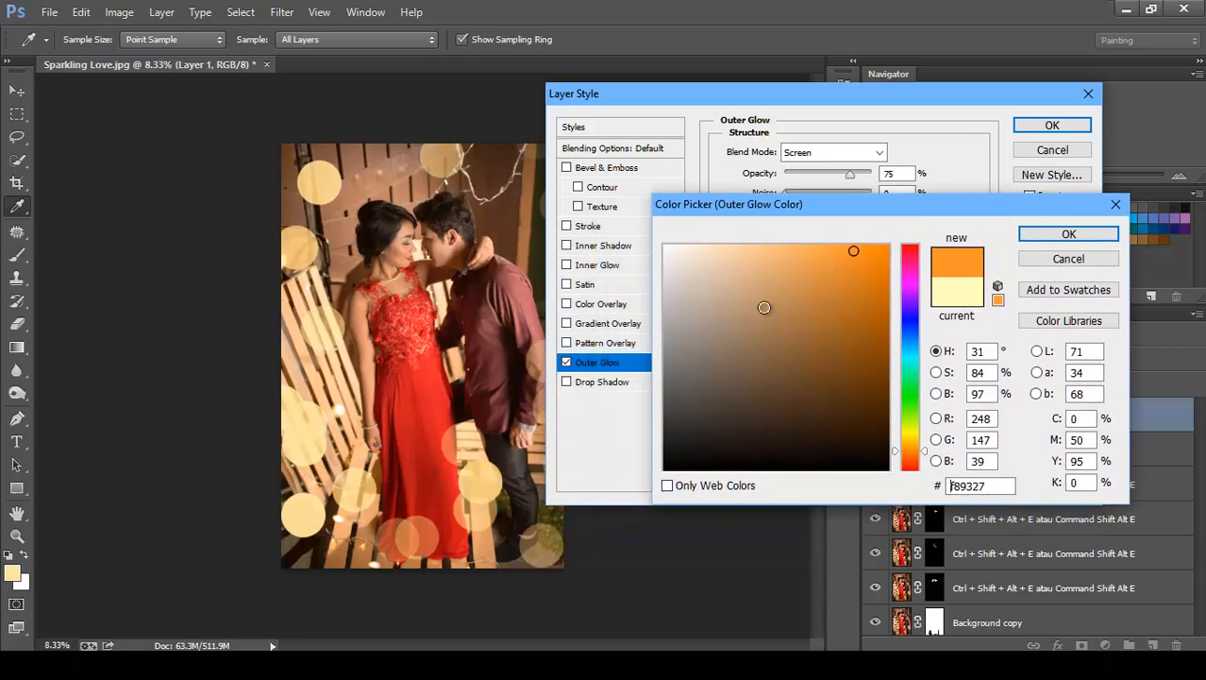
click(1068, 234)
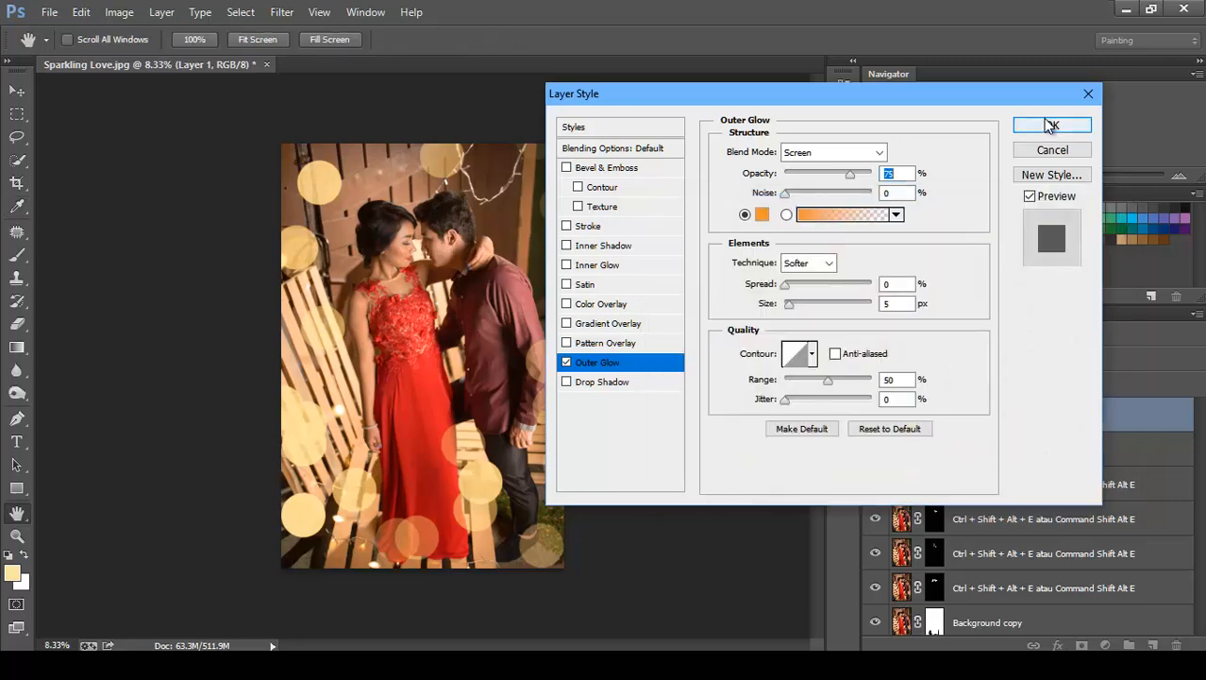
click(1052, 126)
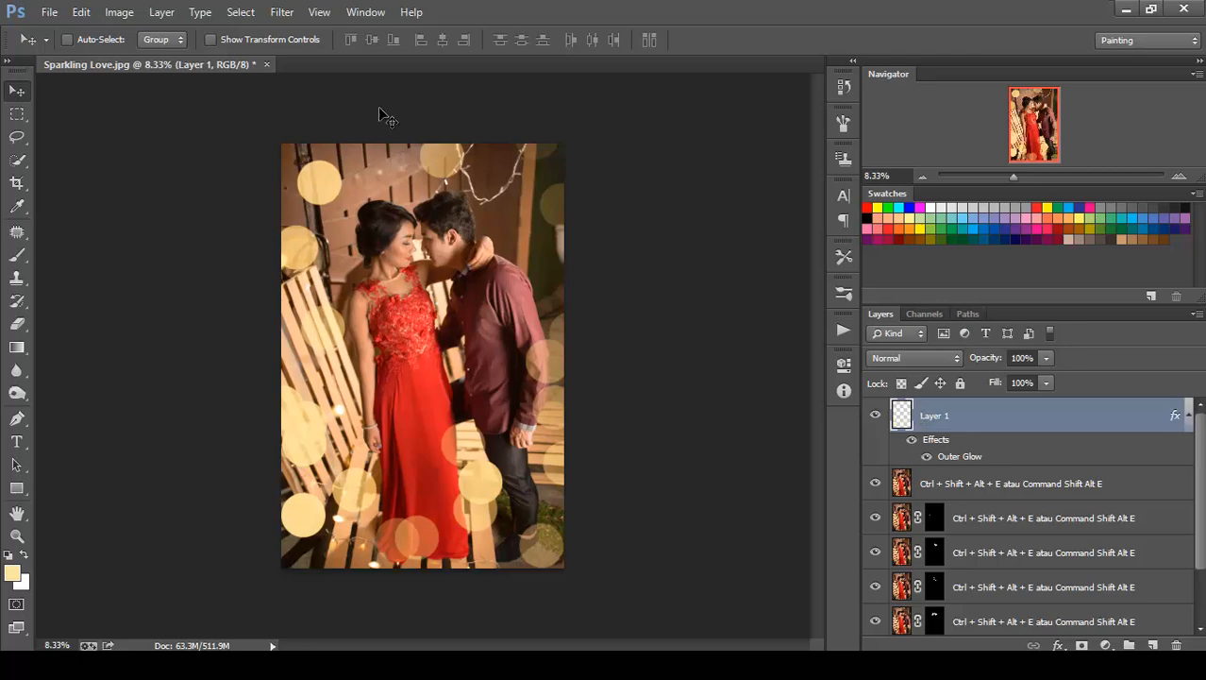
Soften the light circles with a Gaussian Blur of 34.6 pixels radius
click(283, 14)
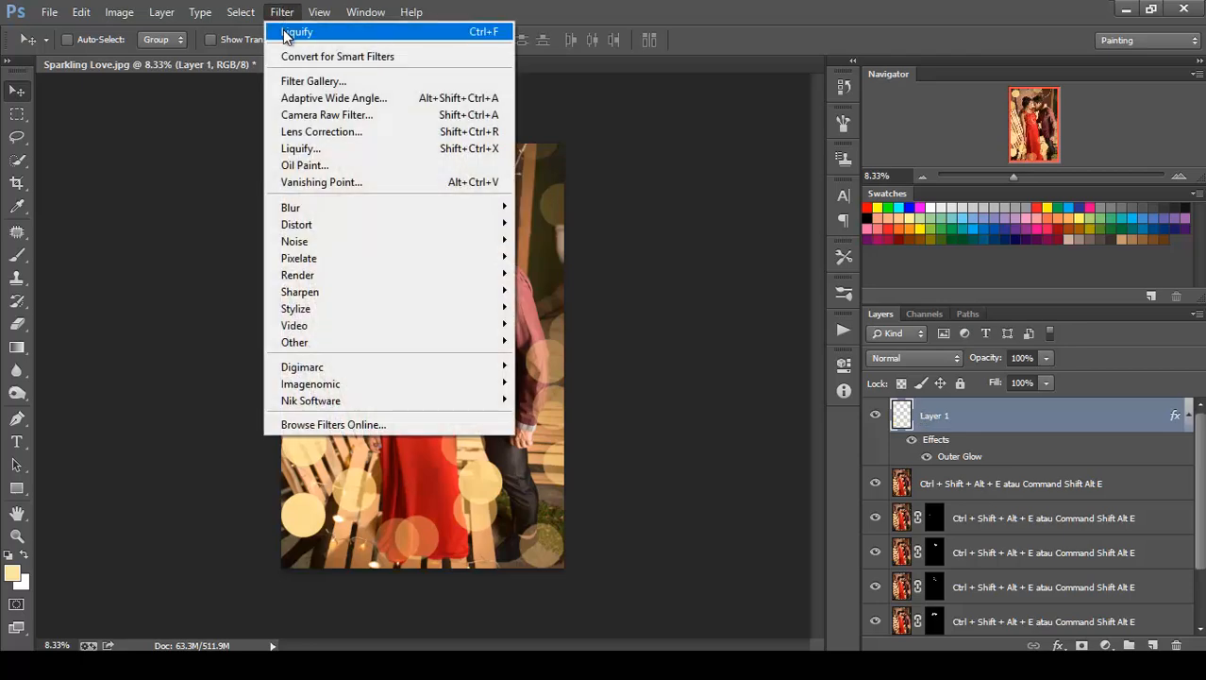
mouse_move(302, 210)
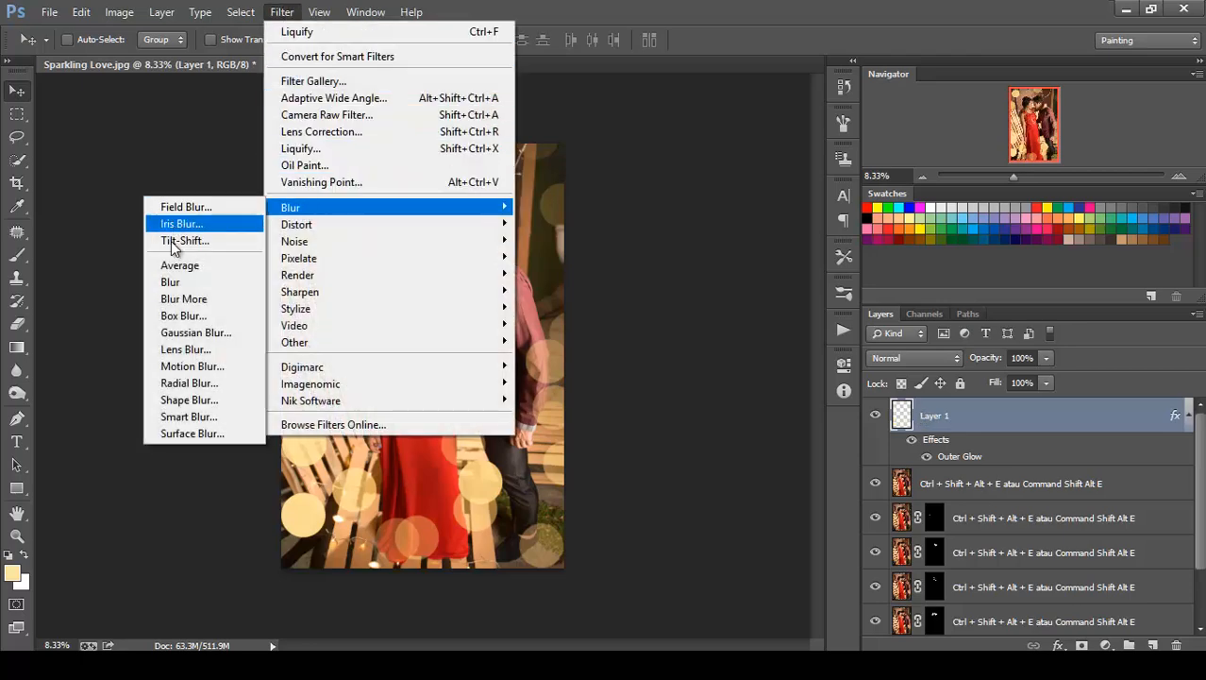
click(180, 312)
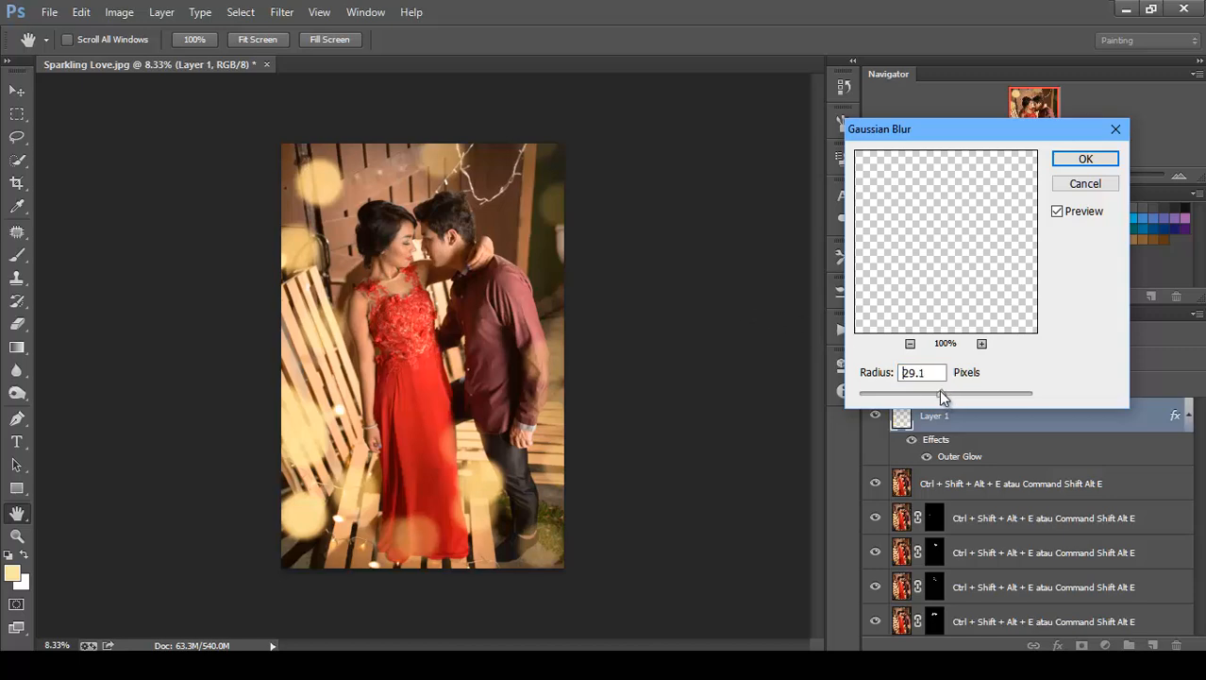
drag(940, 392, 941, 390)
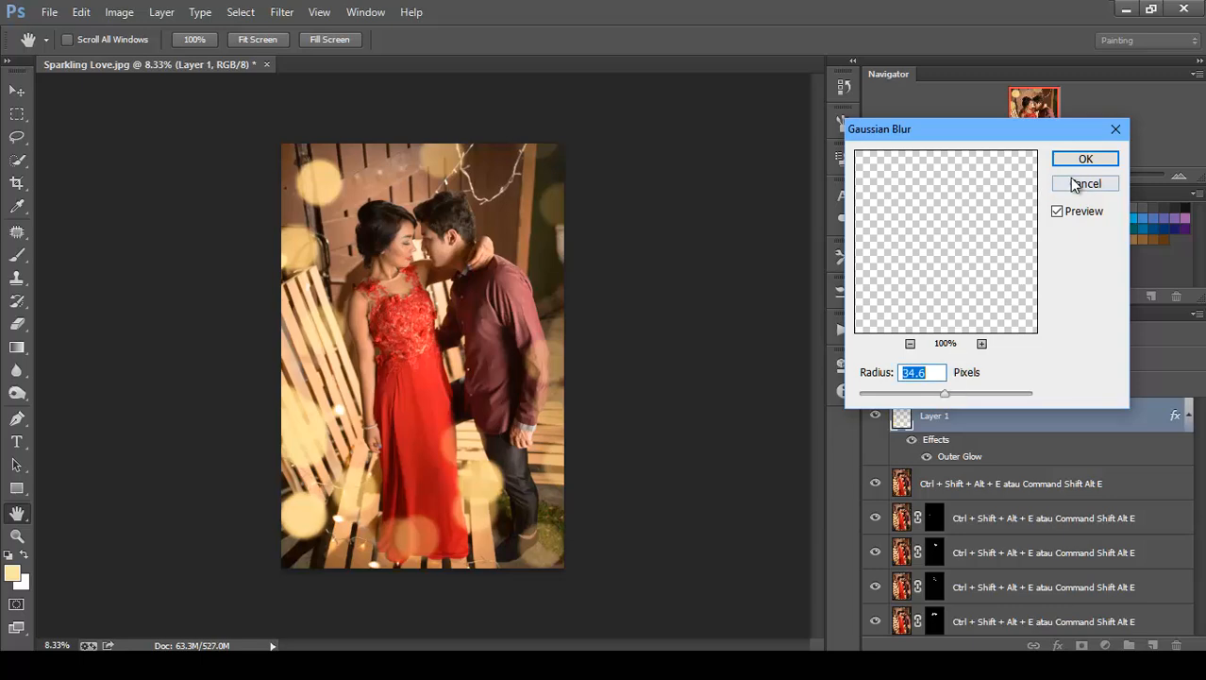
click(1086, 159)
key(v)
Set the light-circle layer's blend mode to Screen and its opacity to 81%
click(928, 357)
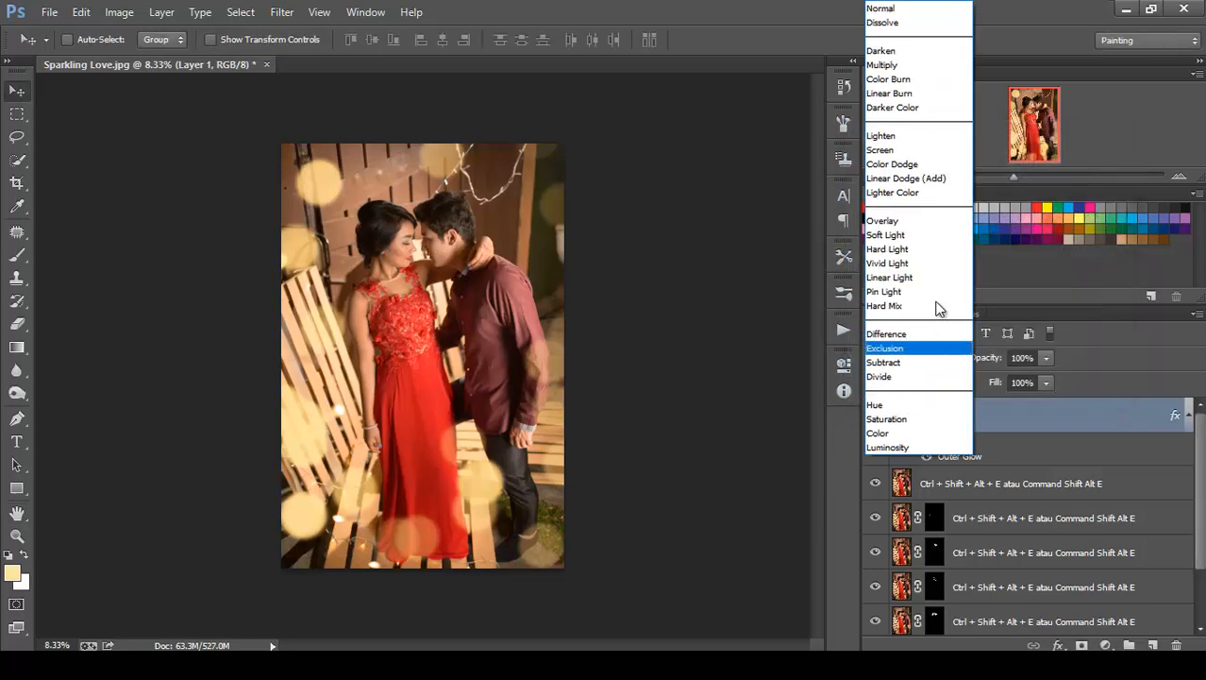
click(941, 156)
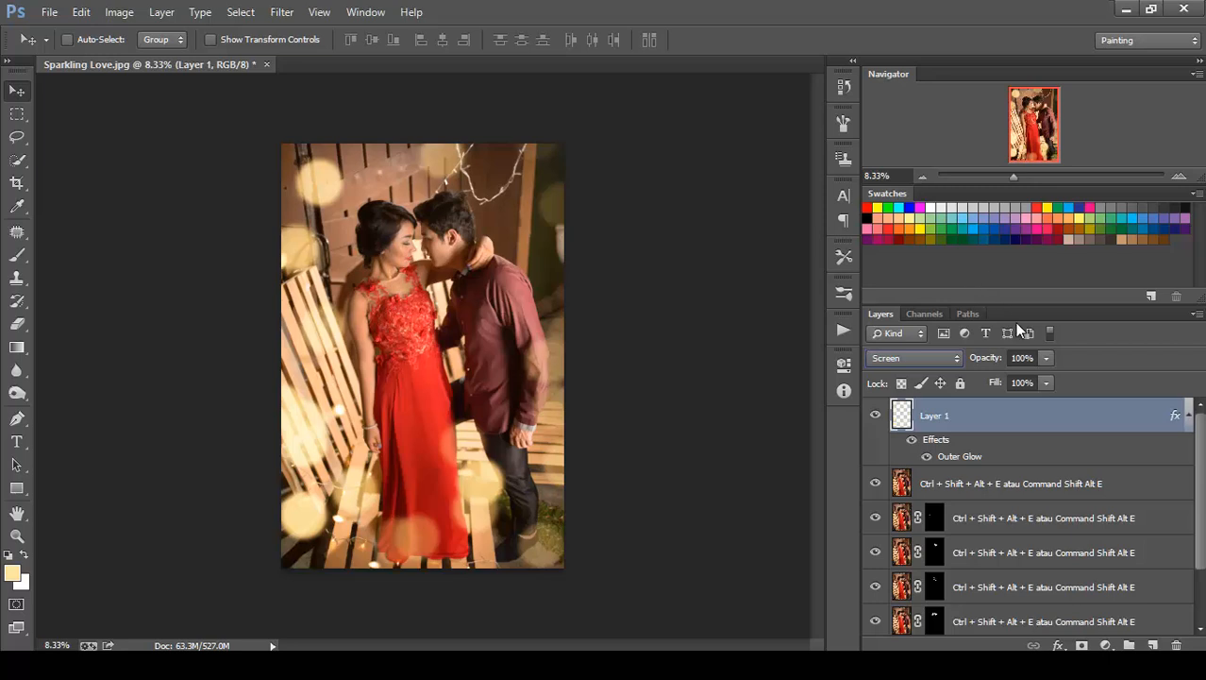
click(1045, 359)
drag(1012, 377, 1023, 378)
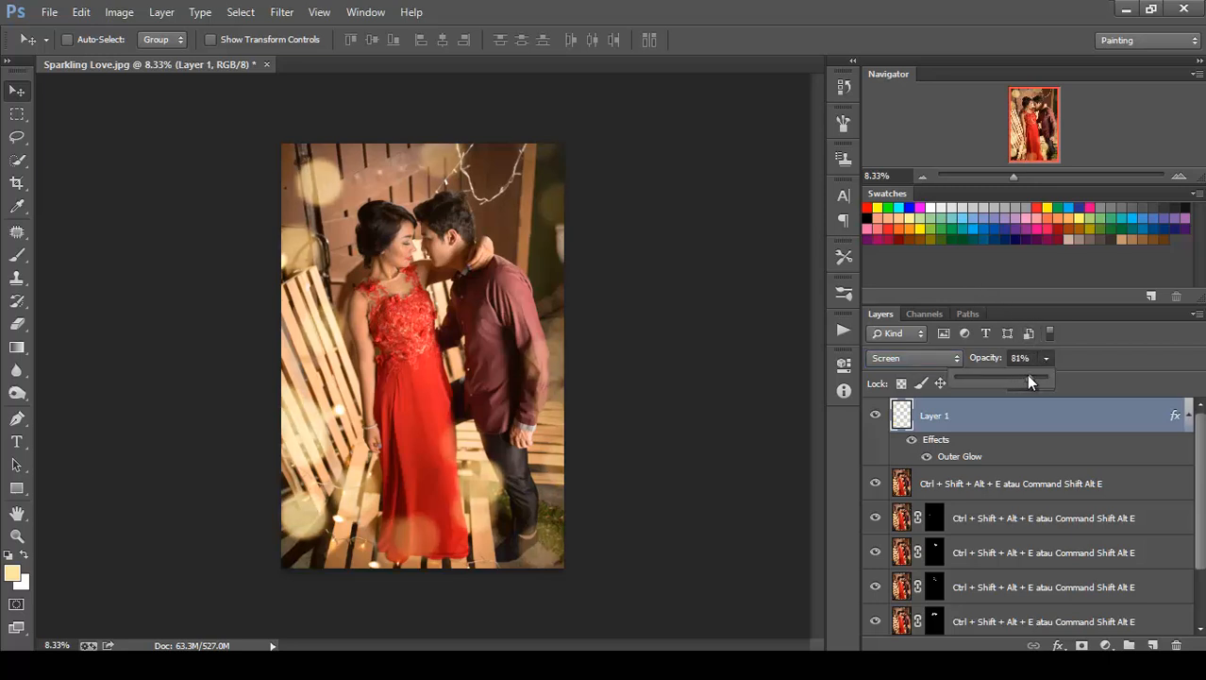
click(745, 385)
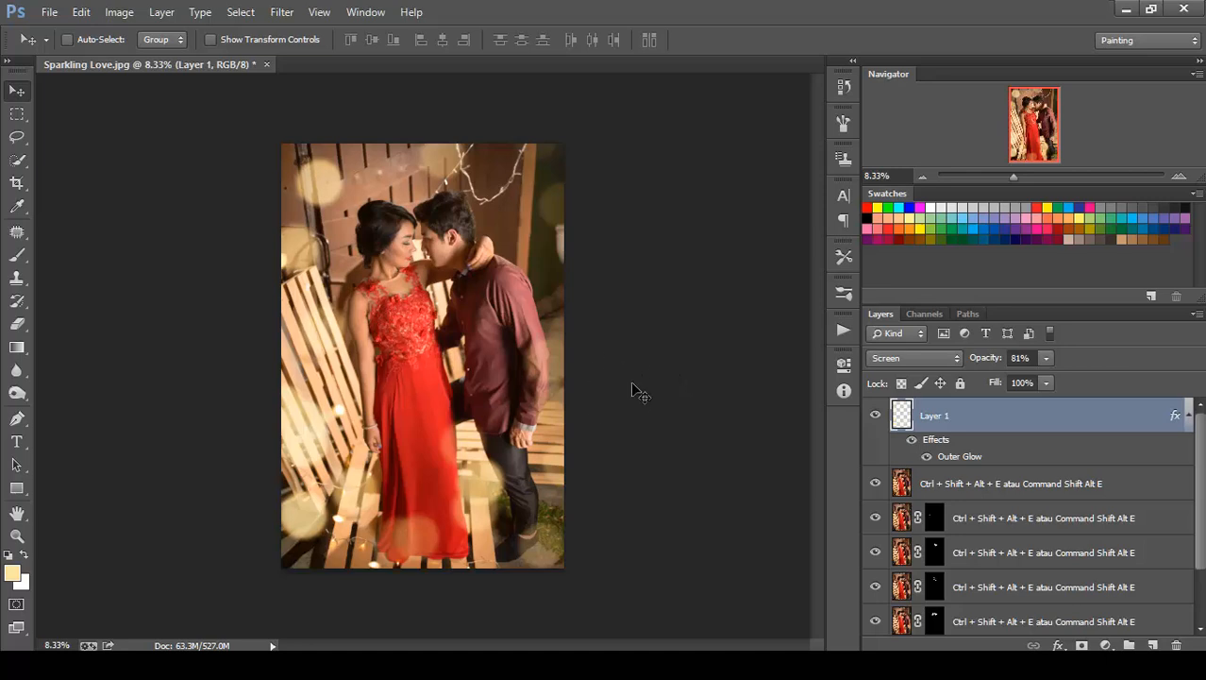
Add a new layer and paint large light circles with a 2000 px brush along the photo's lower area and upper-right corner
click(1154, 645)
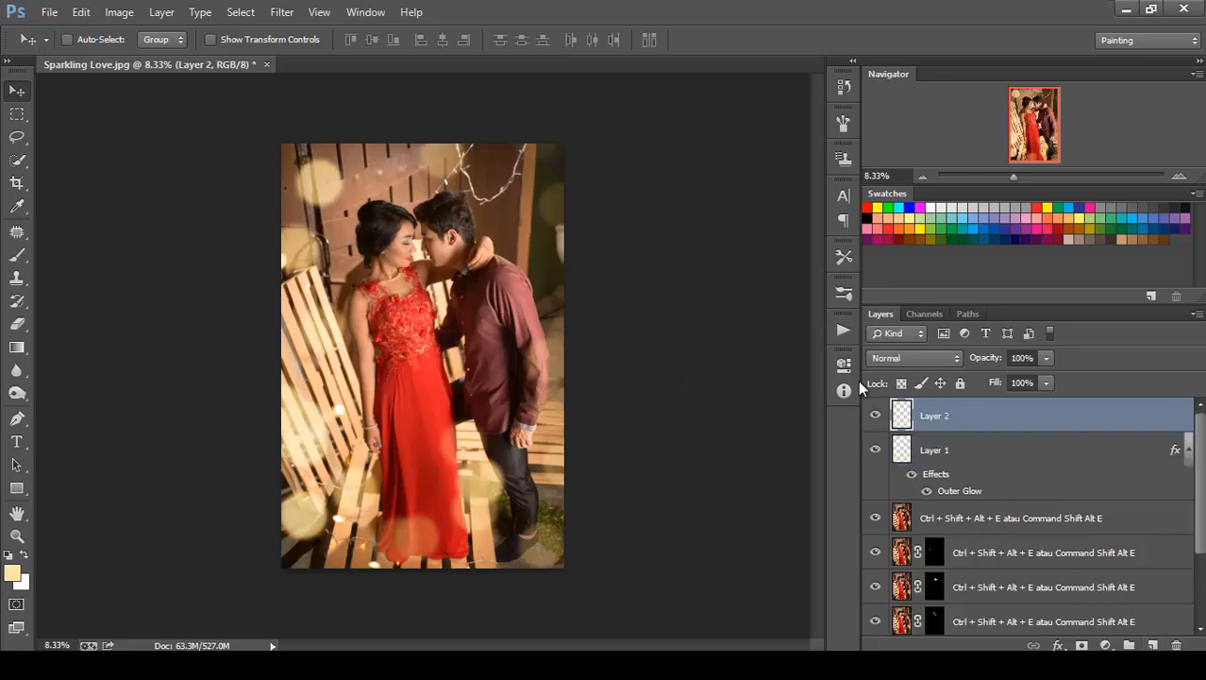
click(17, 253)
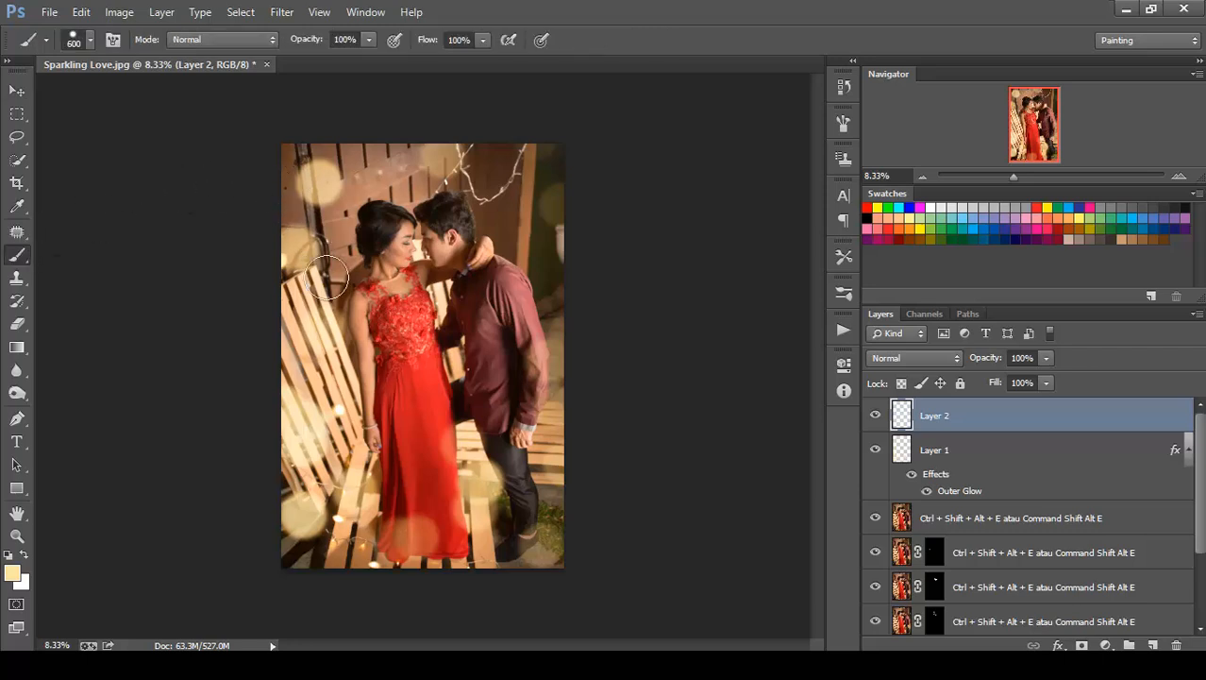
right_click(369, 283)
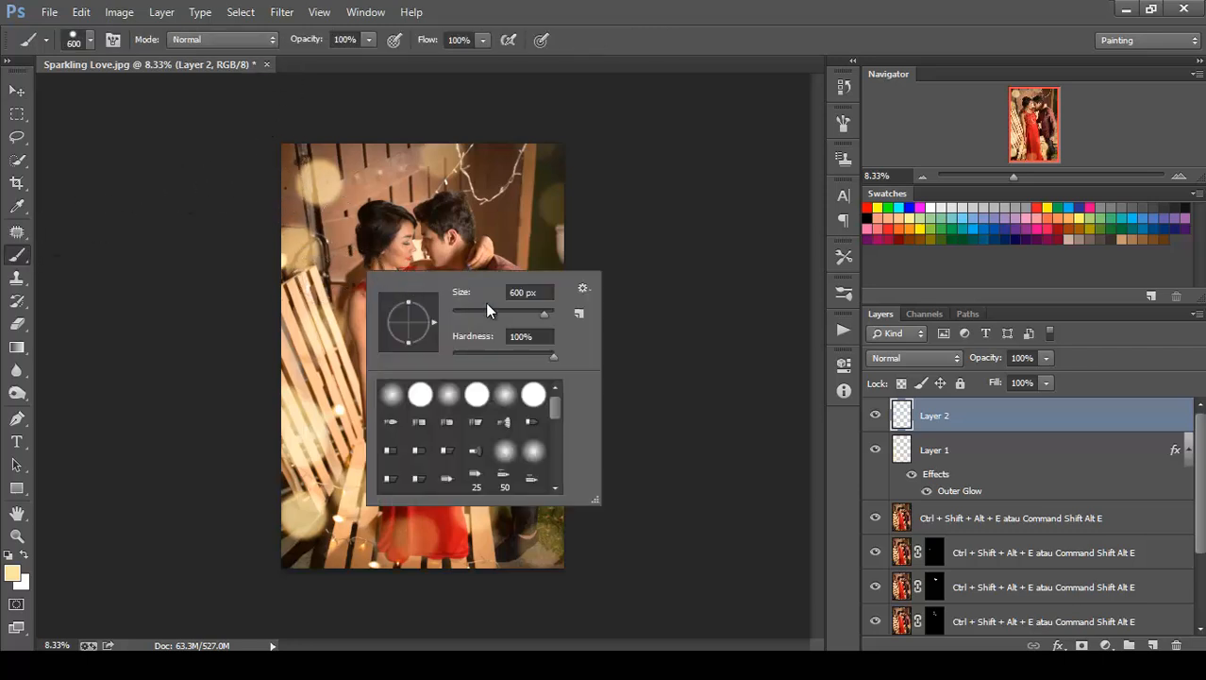
click(551, 313)
click(665, 260)
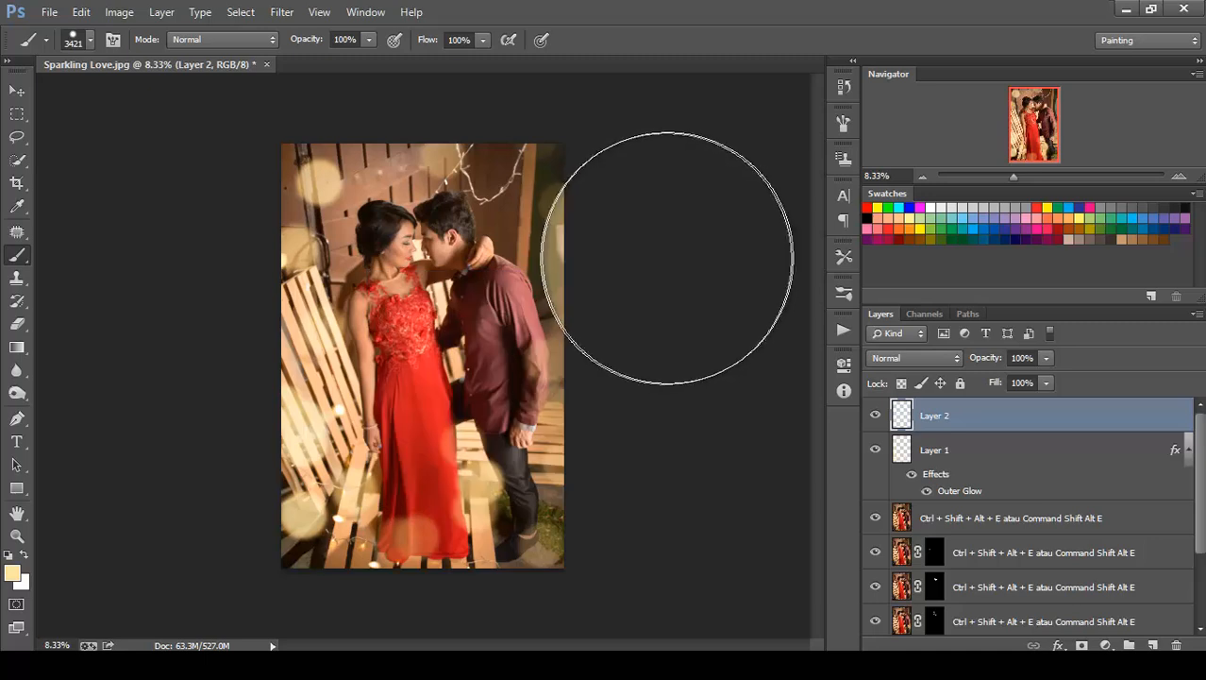
key(ctrl+z)
key(bracketleft)
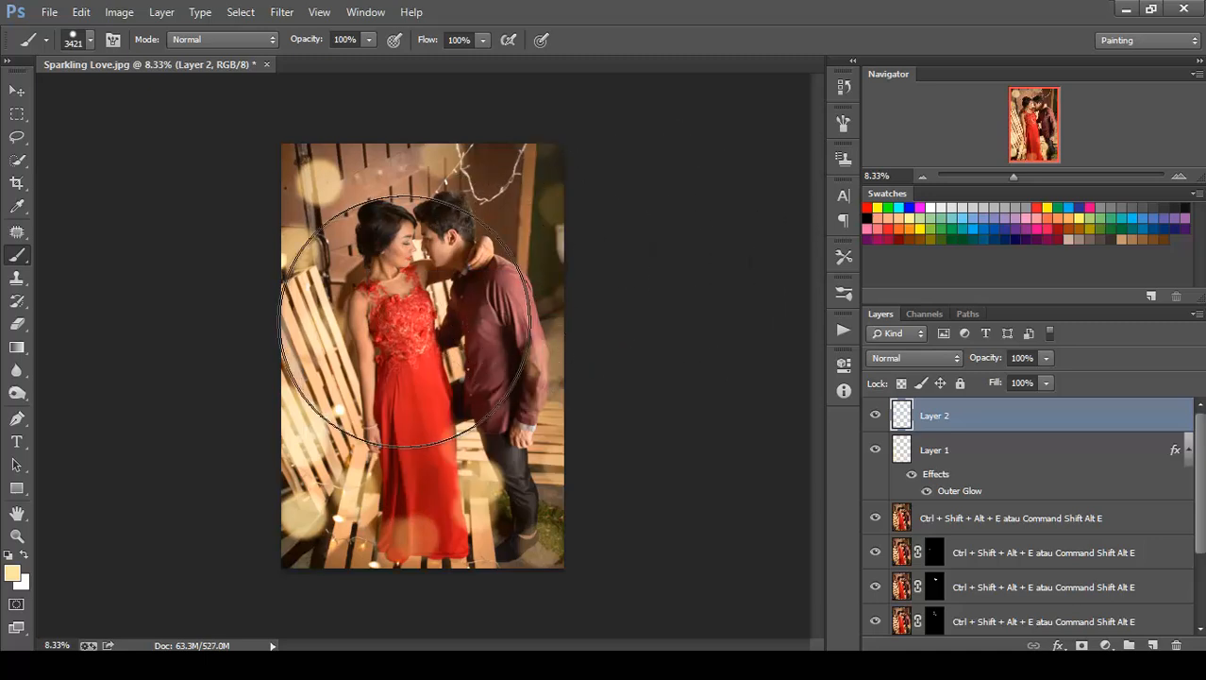
key(bracketleft)
key(bracketleft)
key(bracketleft)
key(bracketleft)
key(bracketleft)
key(bracketleft)
key(bracketleft)
key(bracketleft)
key(bracketleft)
key(bracketleft)
key(bracketleft)
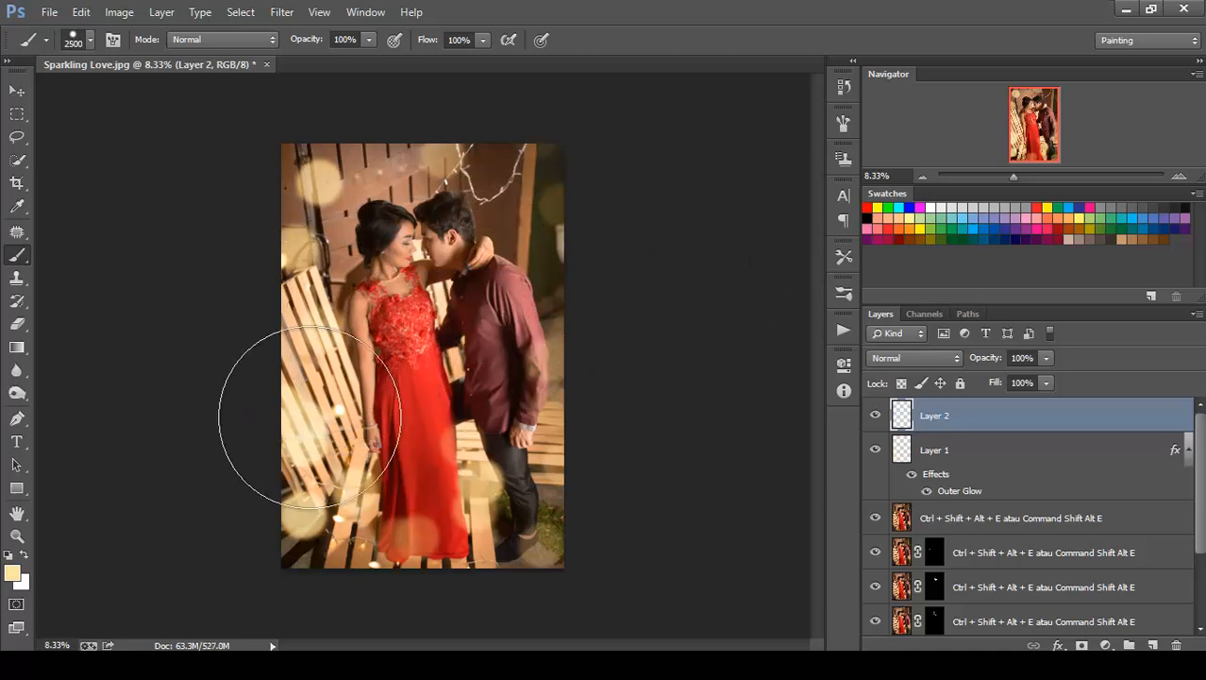
key(bracketleft)
key(bracketleft)
key(bracketleft)
click(292, 525)
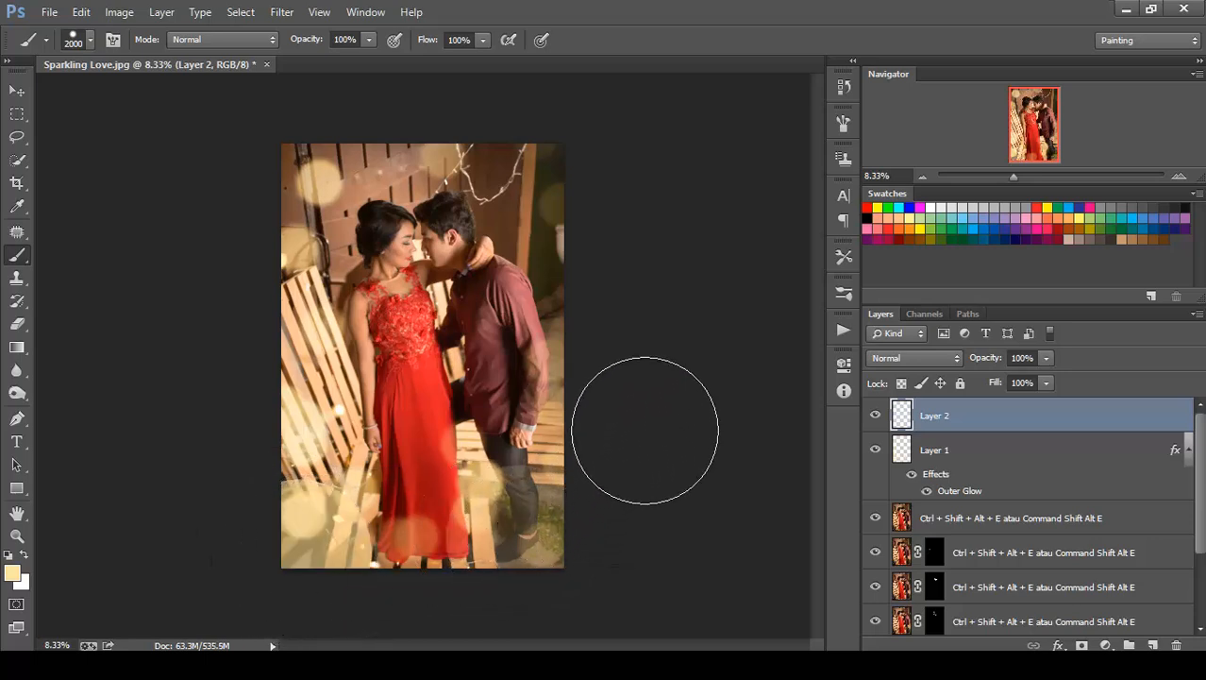
click(587, 154)
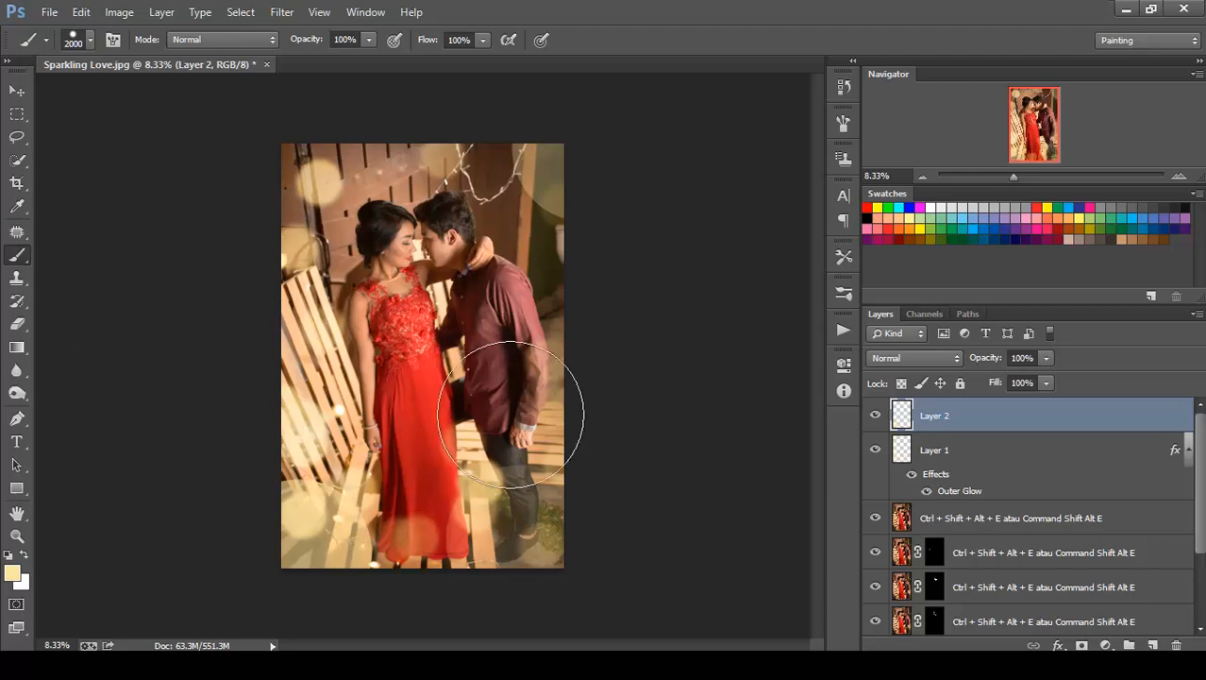
Apply an Outer Glow layer style with an orange glow colour to the new layer of large light circles
right_click(982, 415)
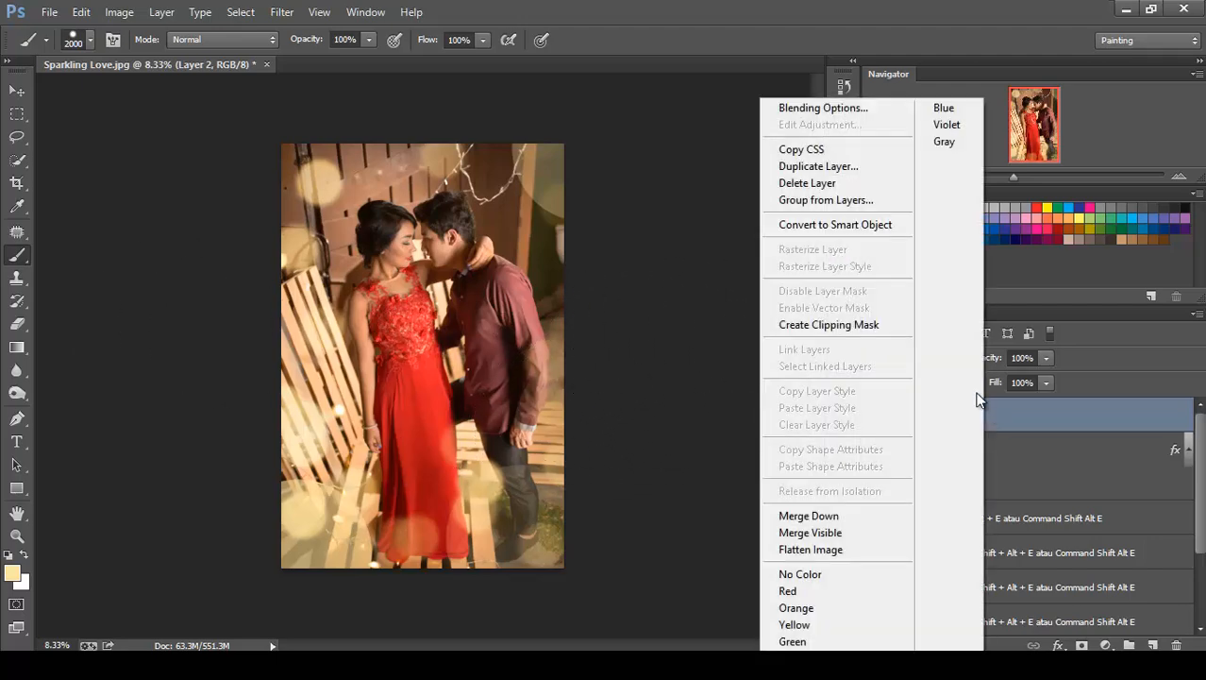
click(812, 107)
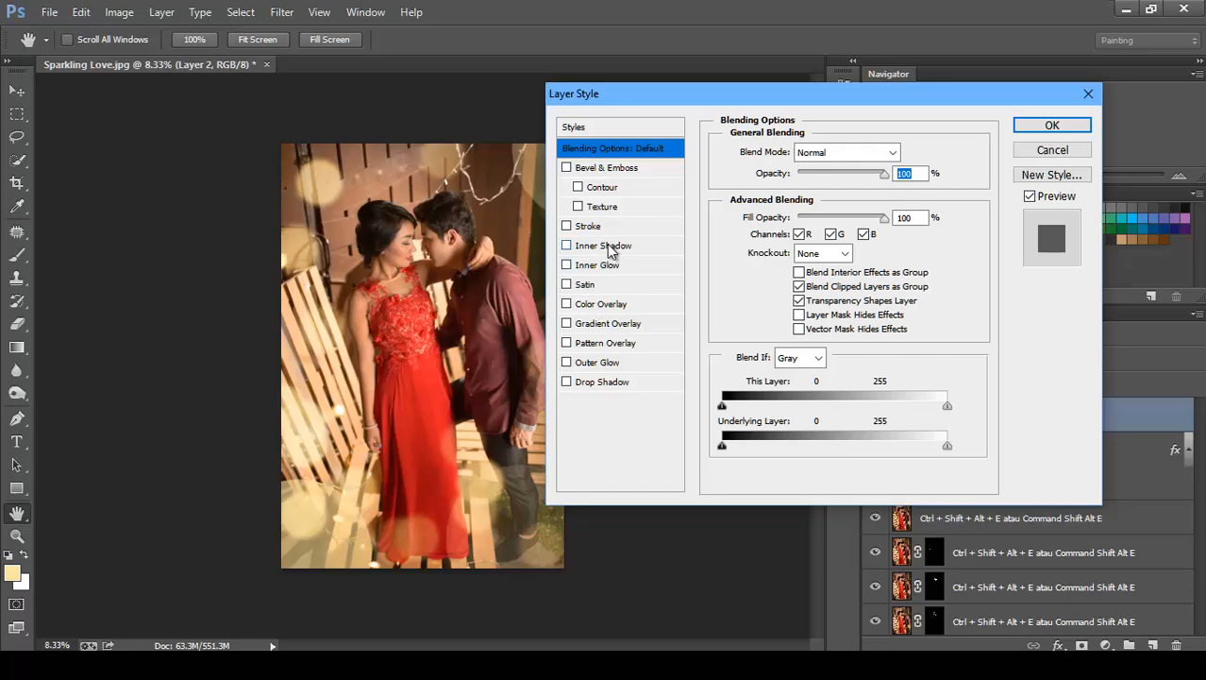
click(604, 363)
click(761, 215)
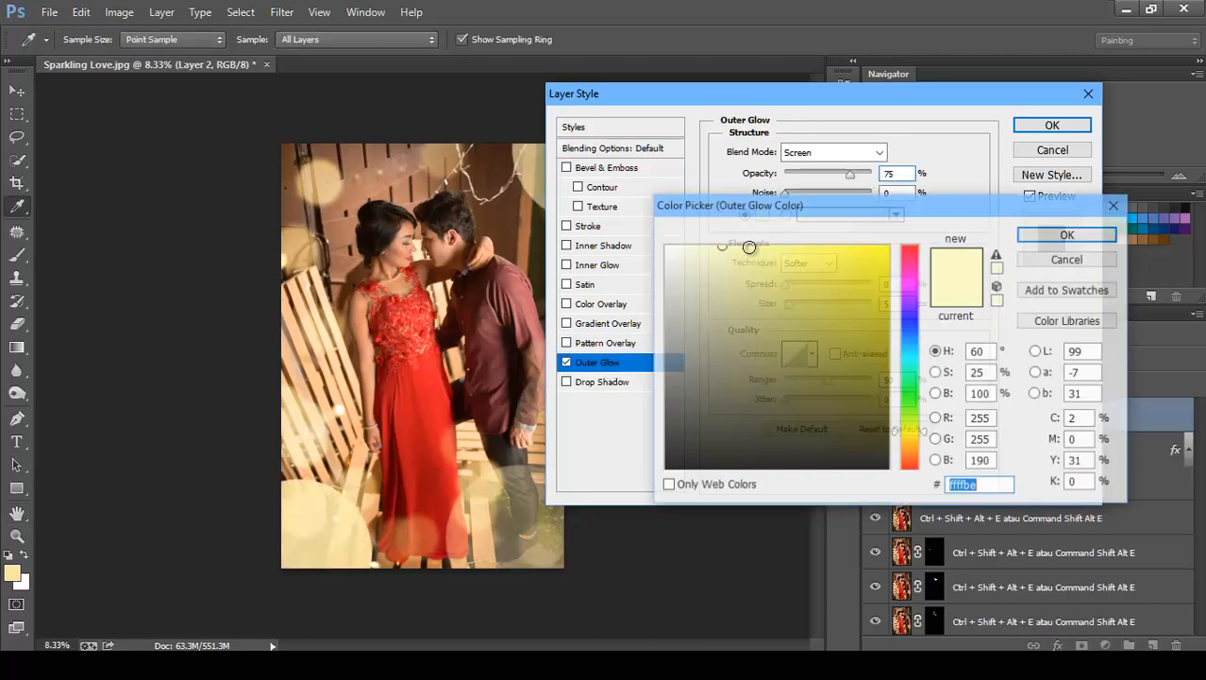
click(911, 451)
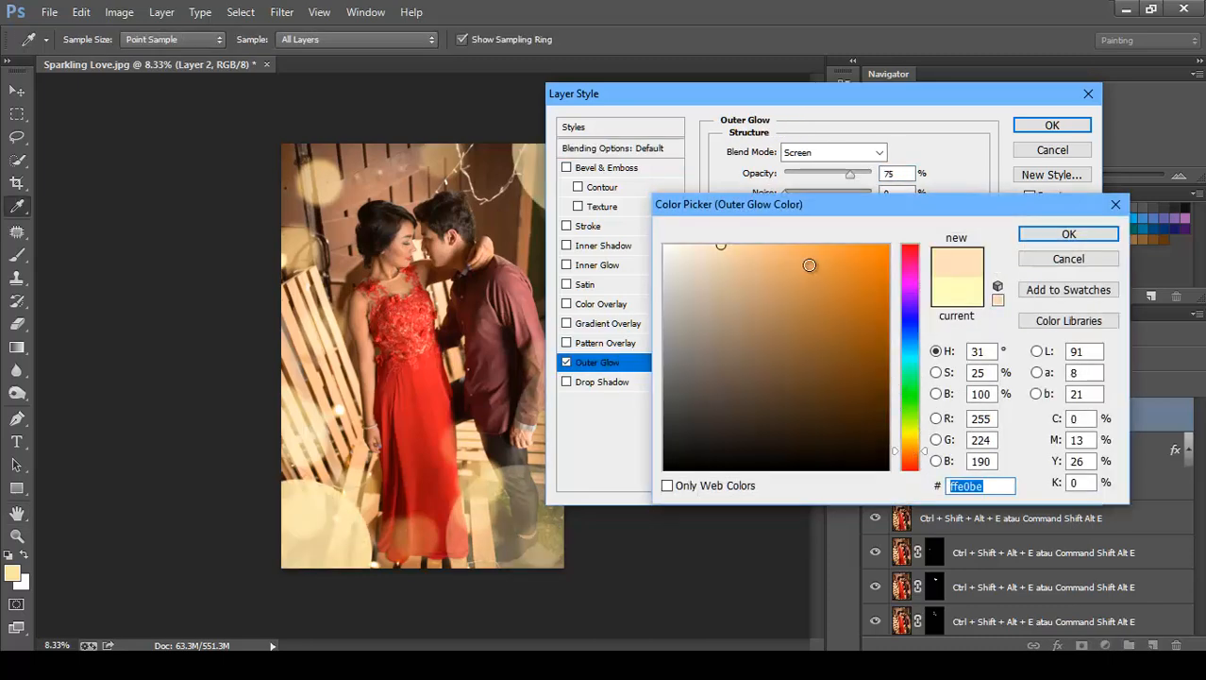
click(835, 260)
click(842, 261)
click(1068, 233)
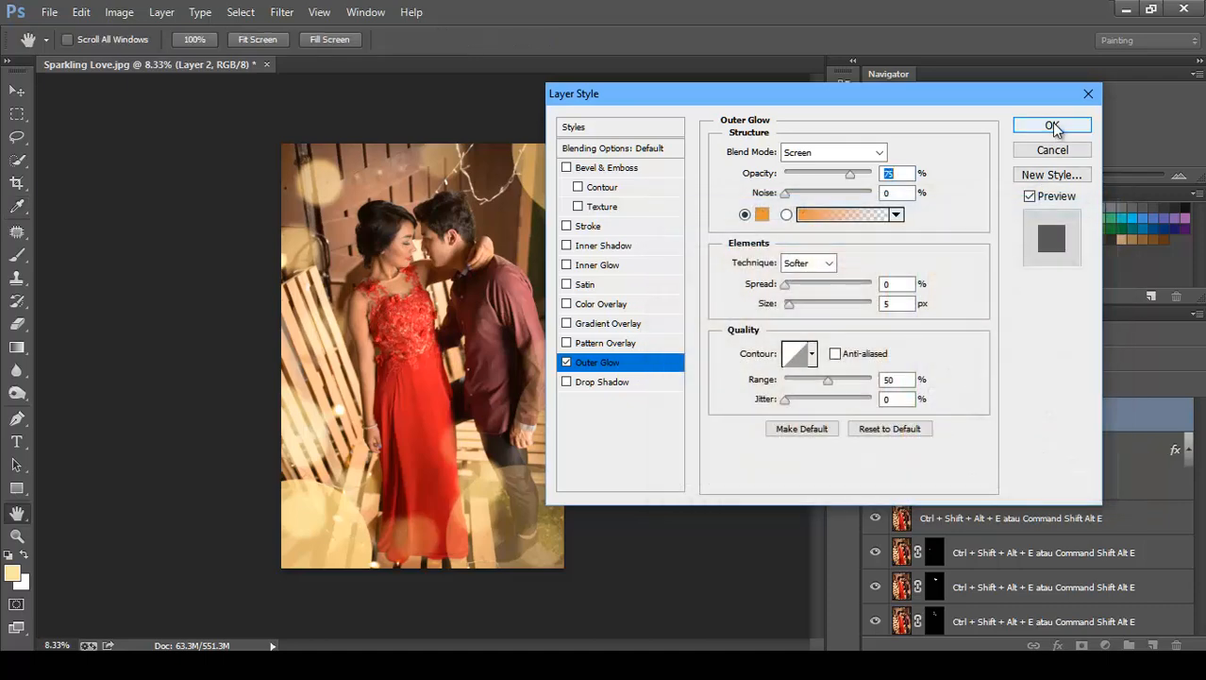
click(1053, 124)
key(b)
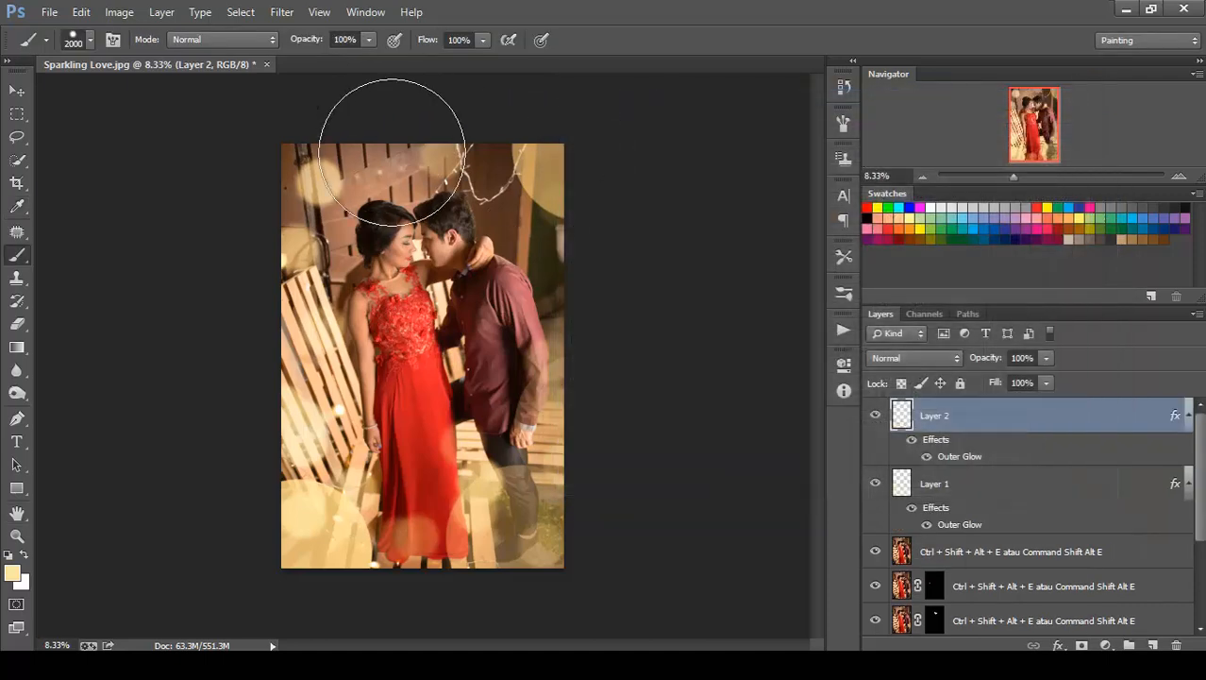
Soften the large light circles with a Gaussian Blur
click(282, 12)
mouse_move(338, 213)
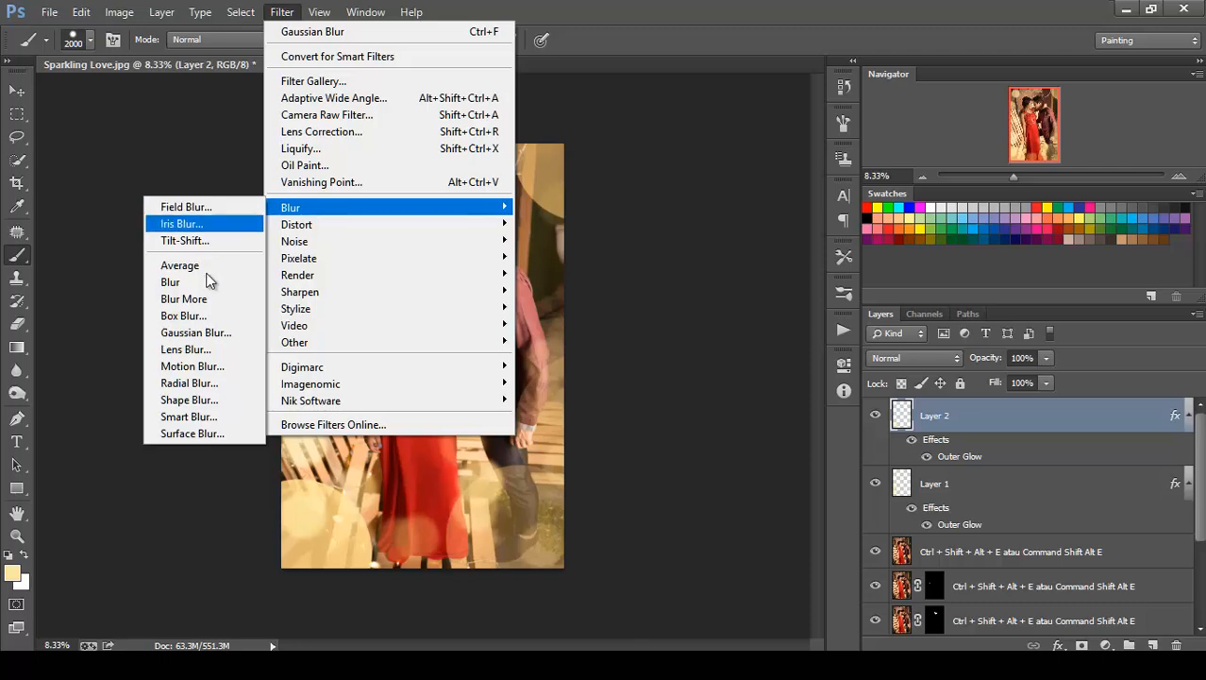
click(202, 333)
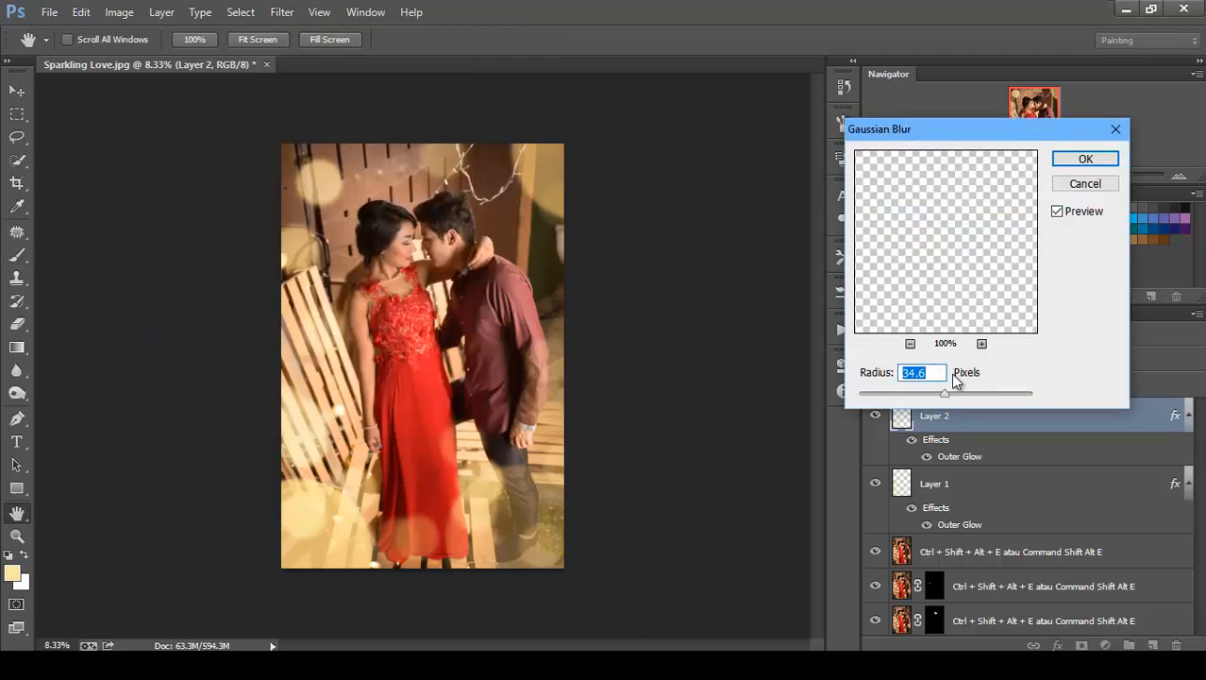
drag(941, 393, 943, 394)
click(1093, 162)
Set the large light-circle layer's blend mode to Screen and its opacity to 83%
click(908, 359)
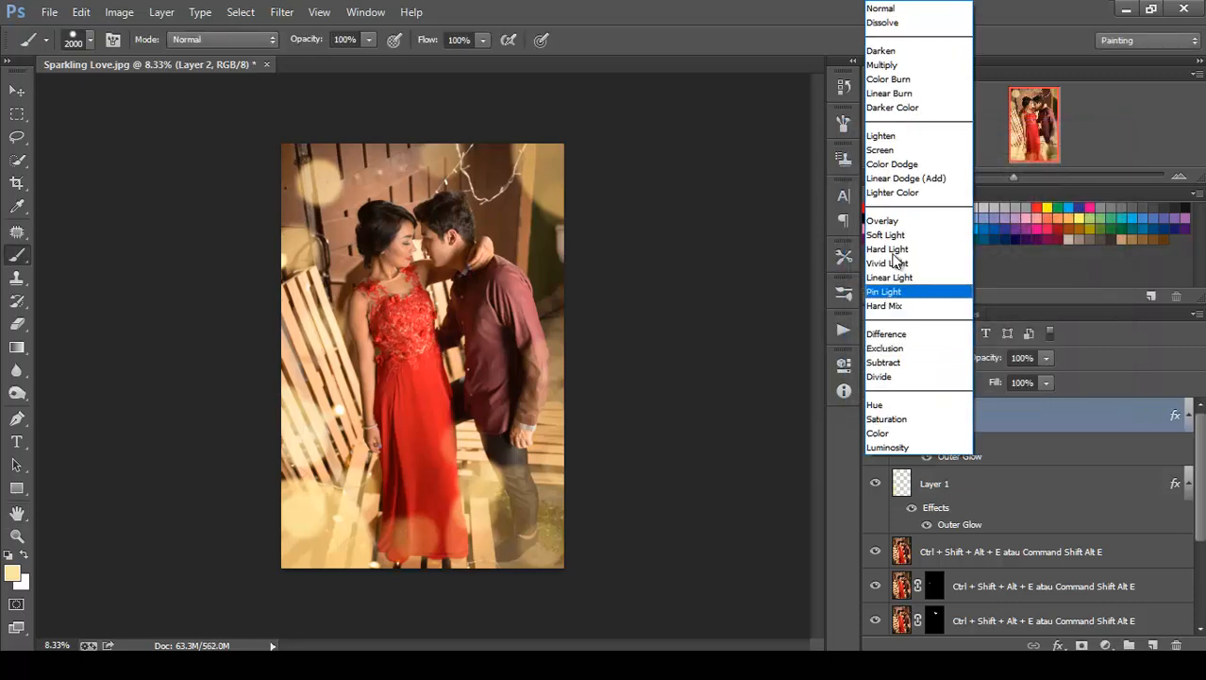
click(906, 165)
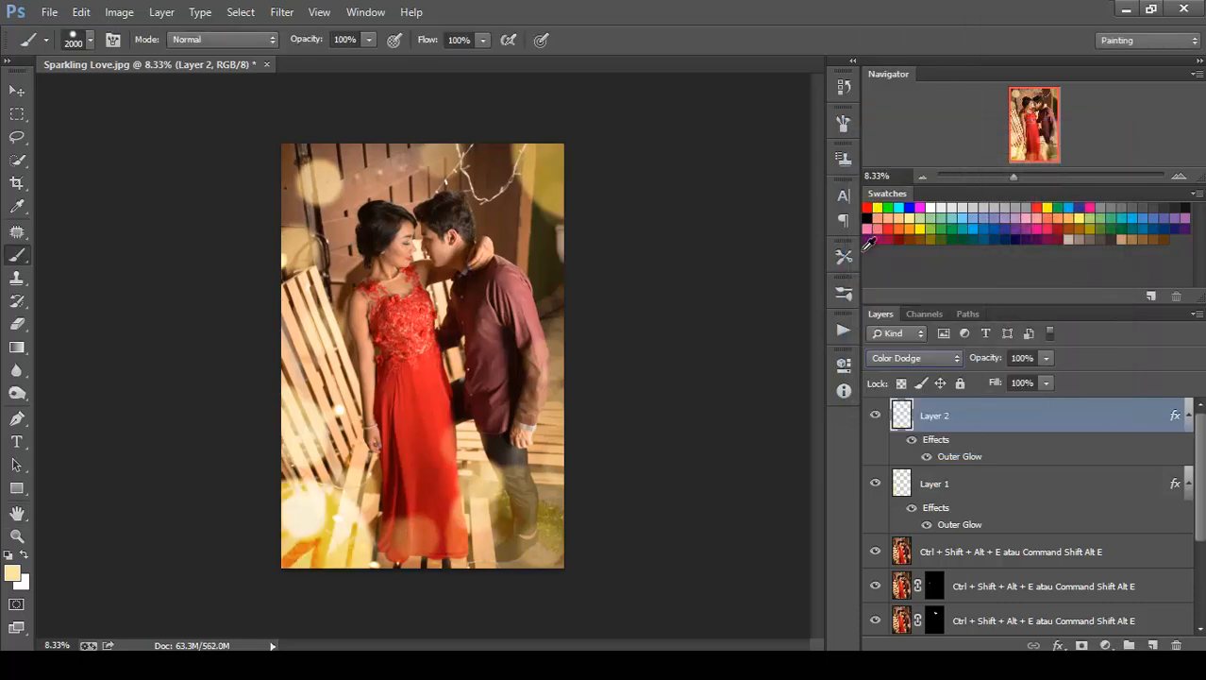
click(913, 360)
click(906, 152)
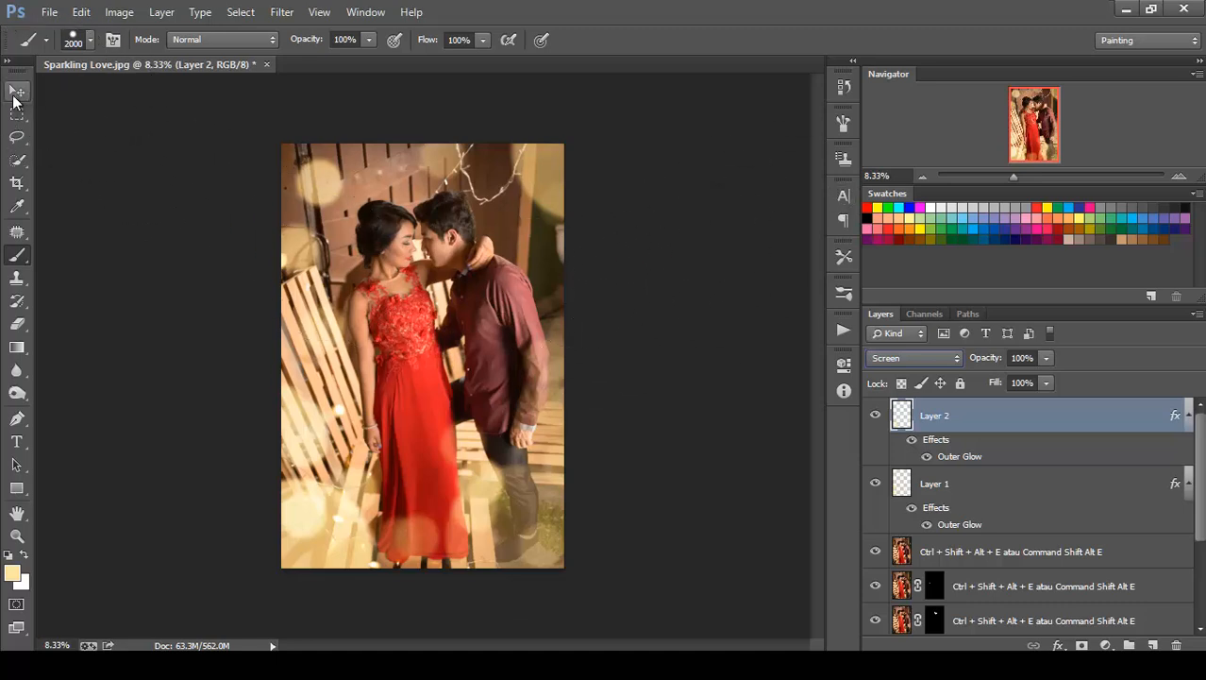
click(15, 95)
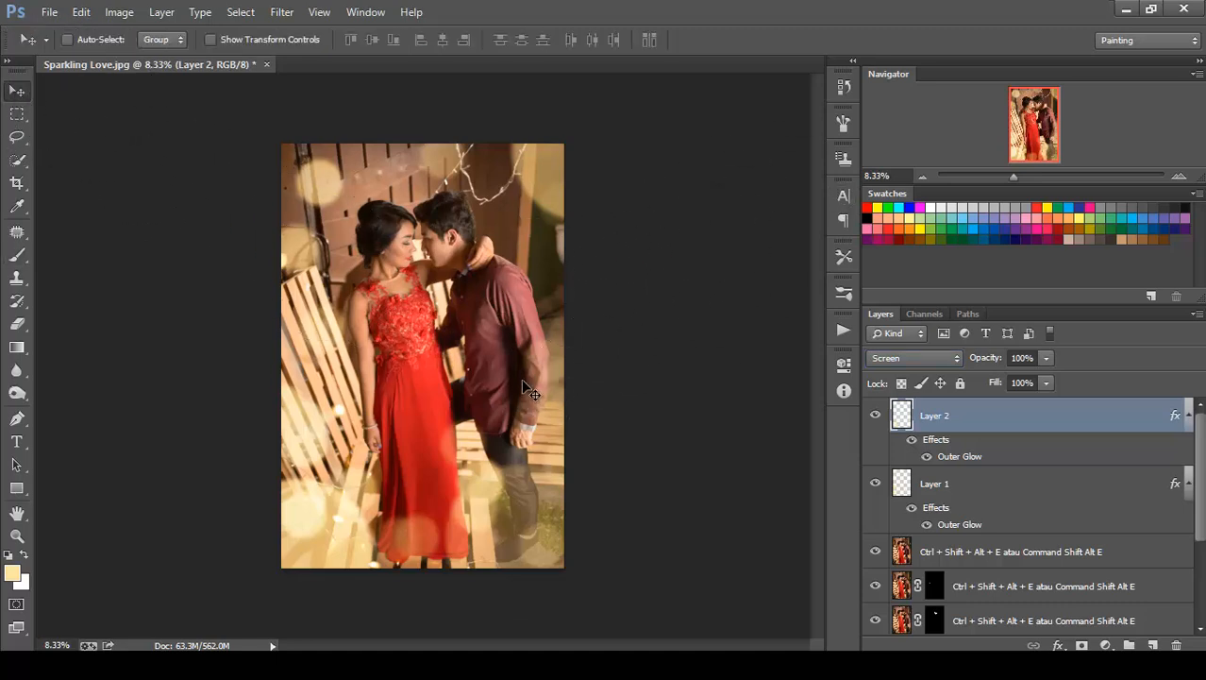
drag(1046, 358, 1027, 387)
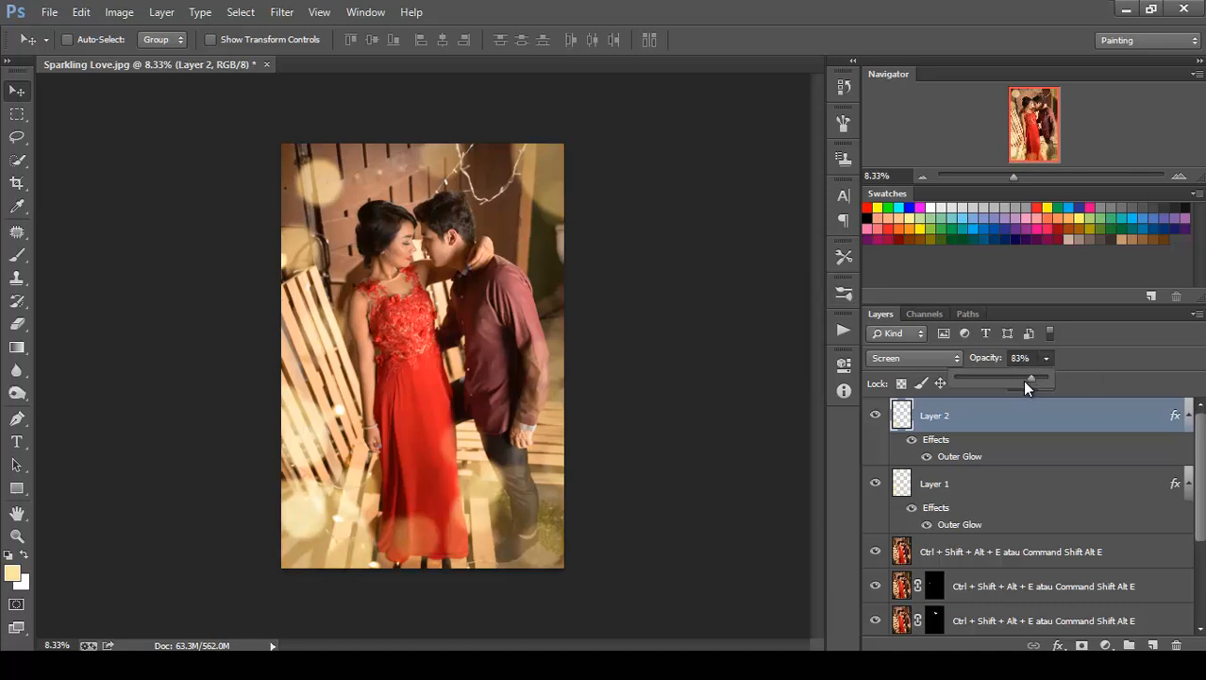
click(801, 436)
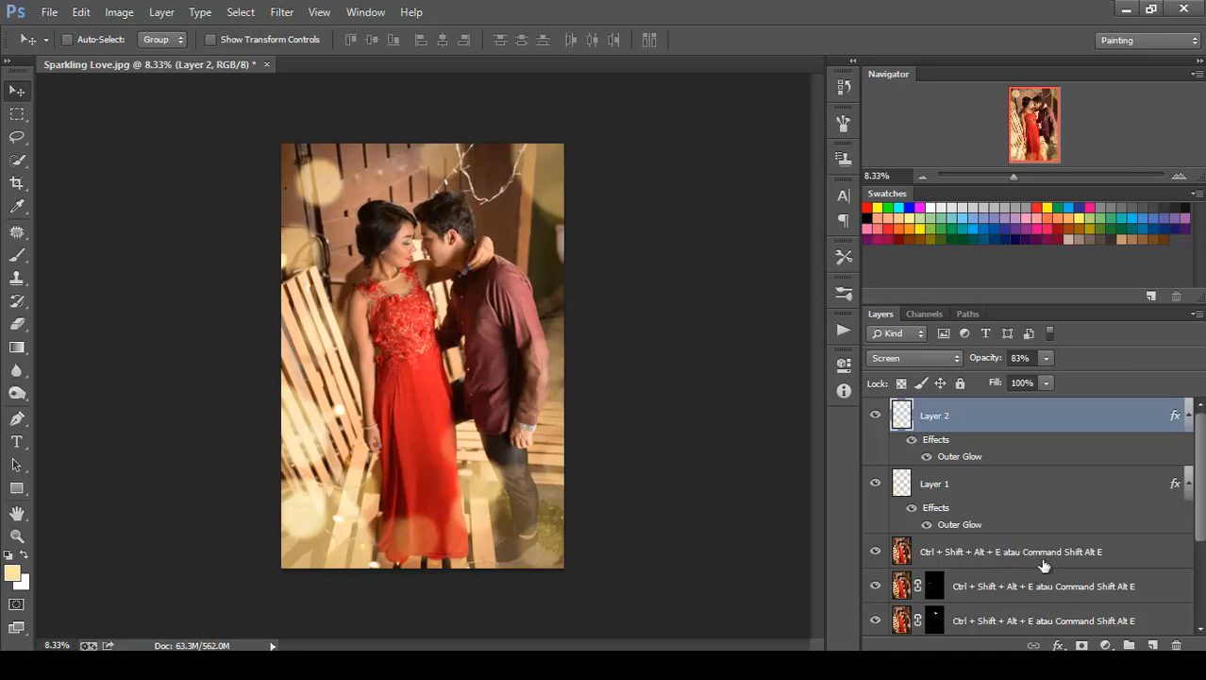
Add a Color Lookup adjustment layer using the Fuji ETERNA 250D Fuji 3510 (by Adobe).cube 3D LUT
click(1106, 645)
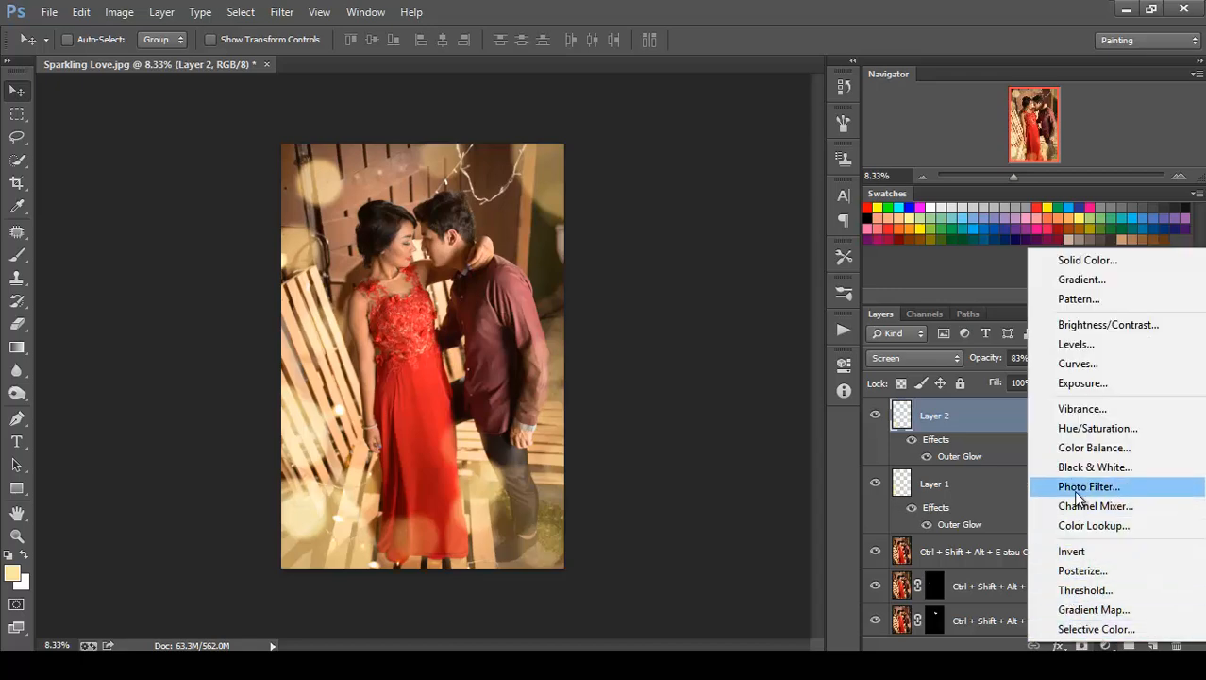
click(1070, 525)
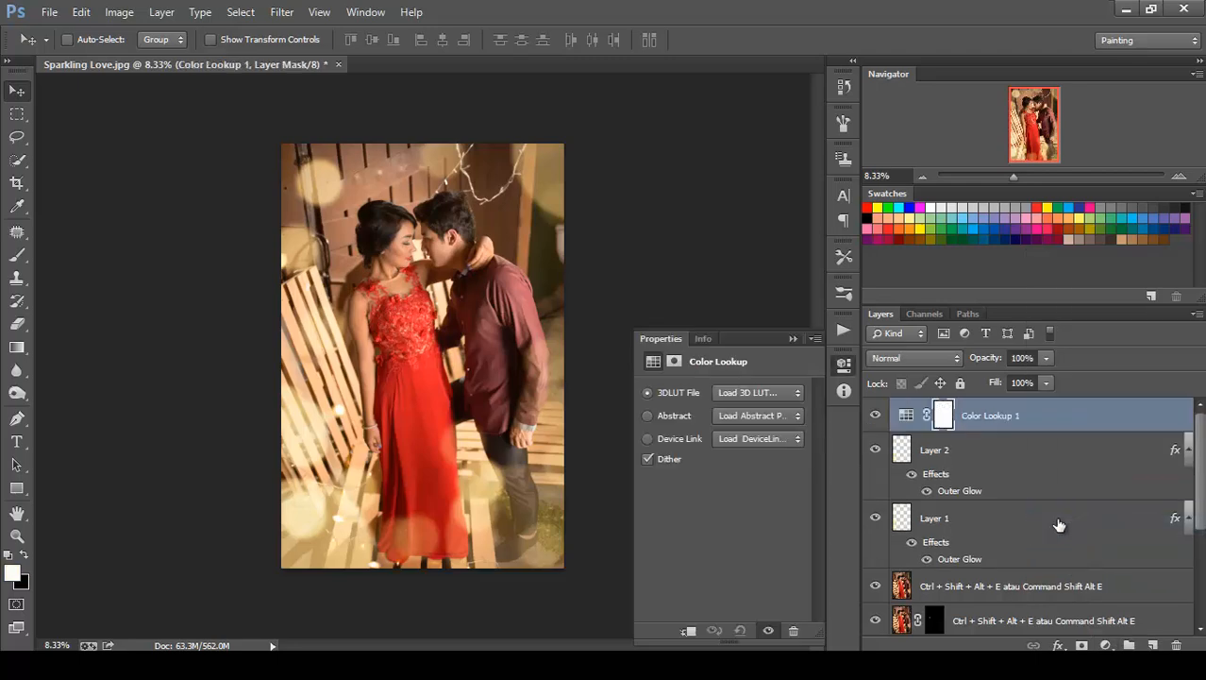
click(771, 392)
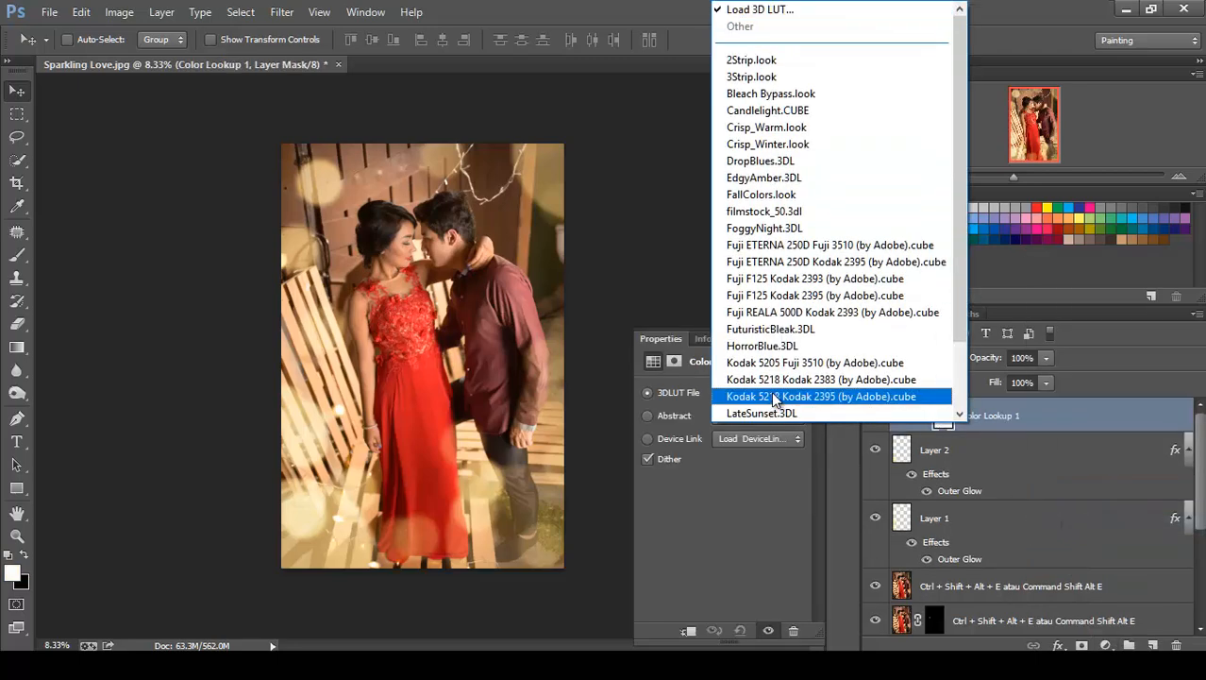
click(776, 247)
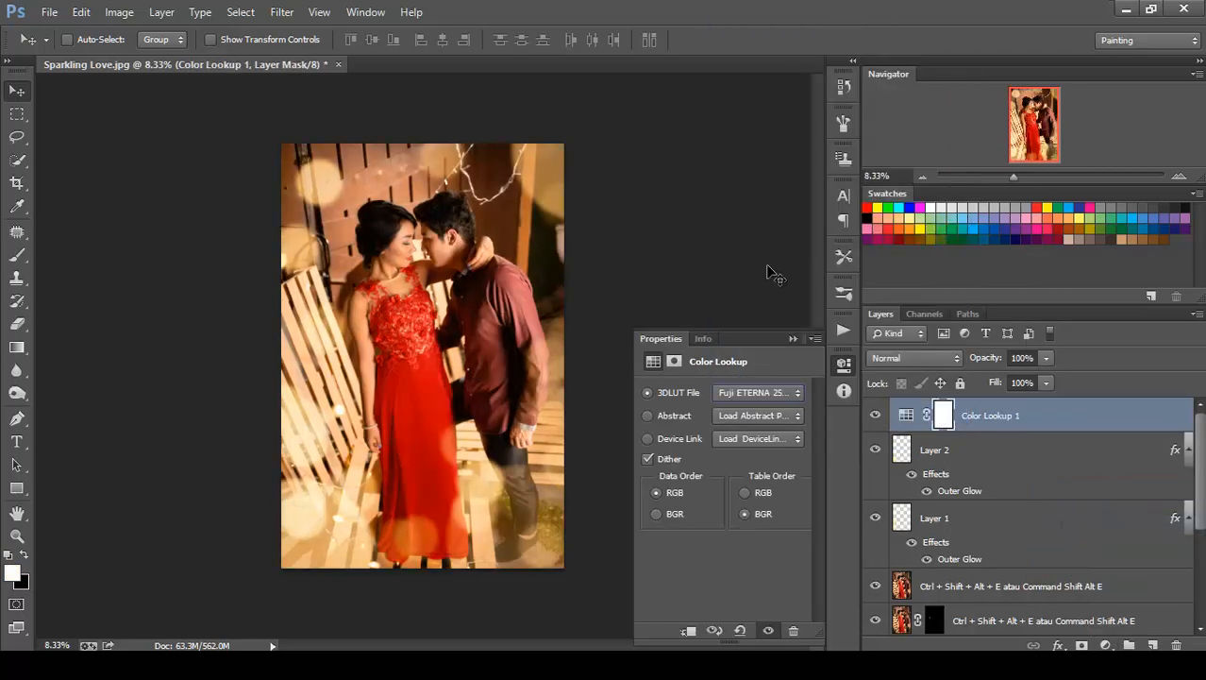
click(792, 339)
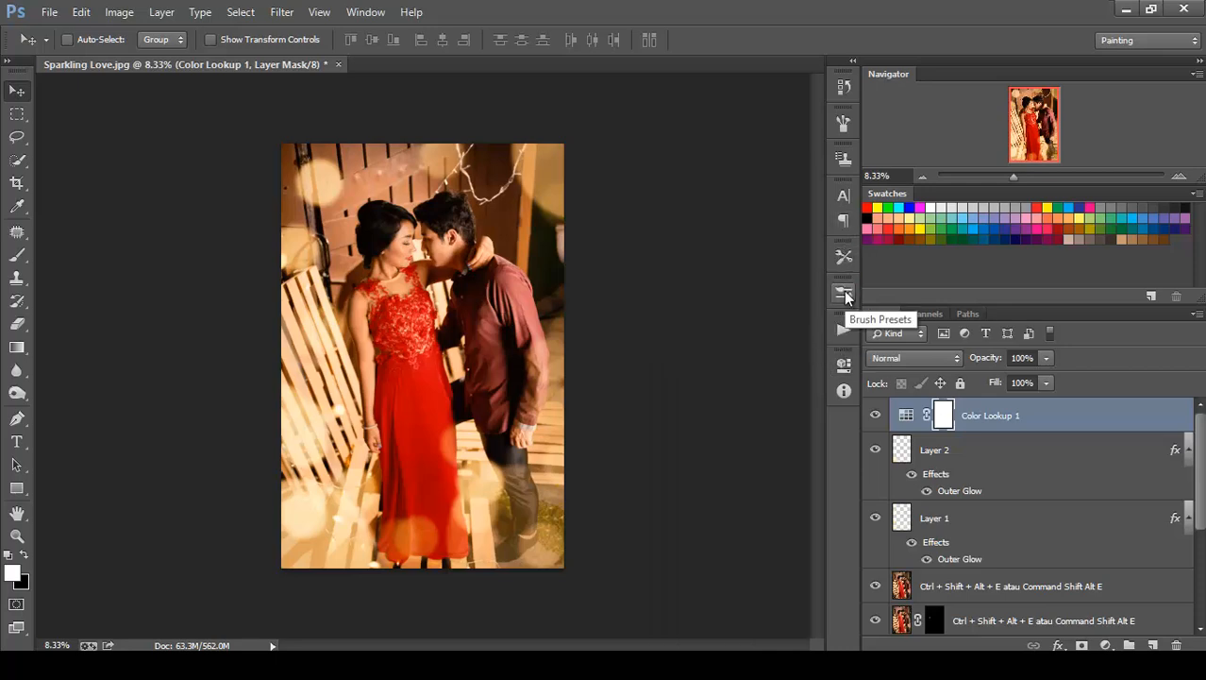
click(844, 295)
click(812, 305)
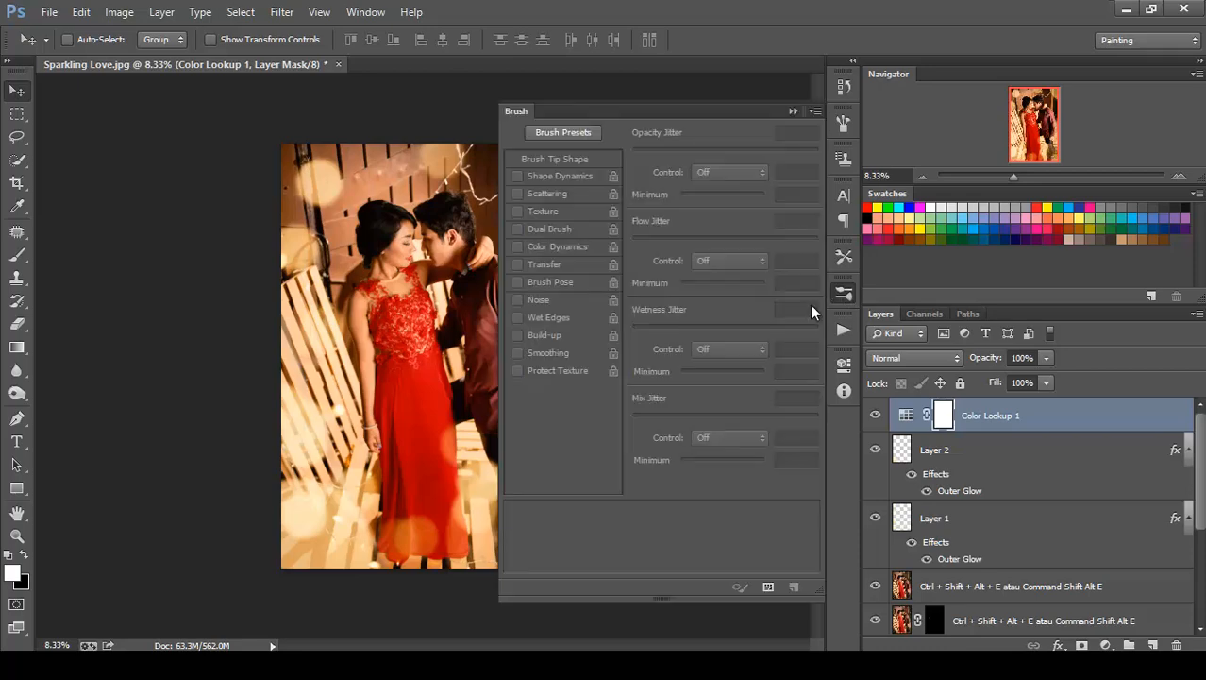
click(794, 111)
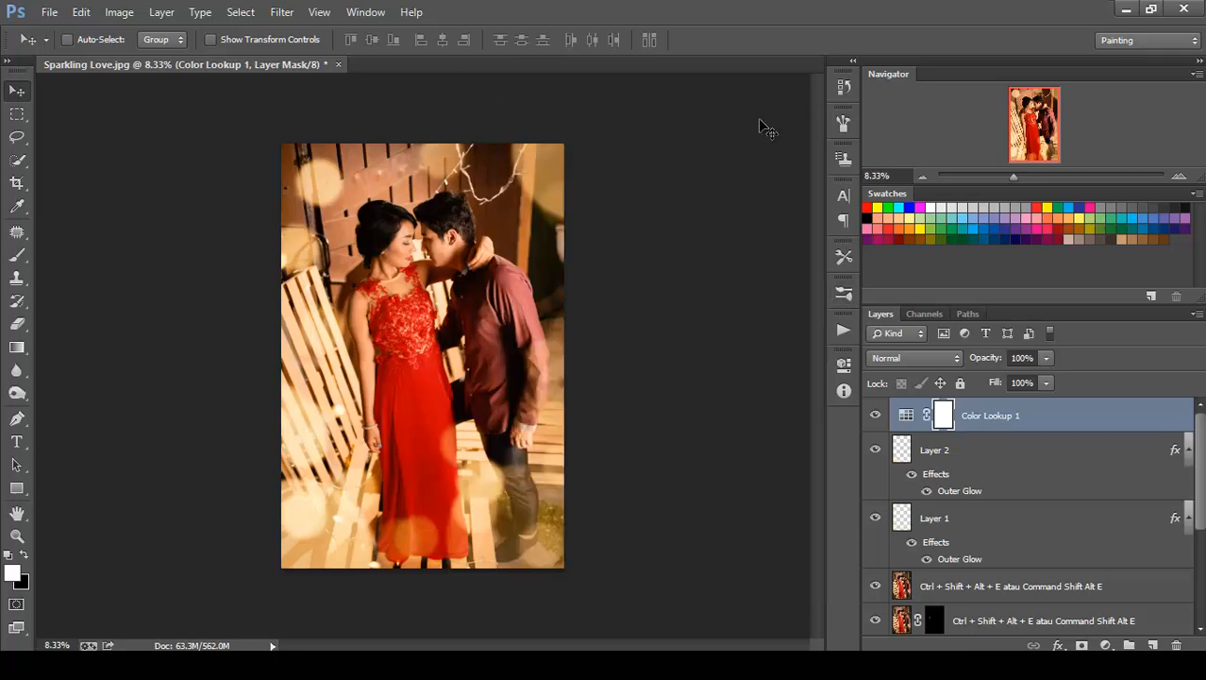
Turn off Transfer and Scattering for the Brush tool and set its opacity to 39%
click(16, 256)
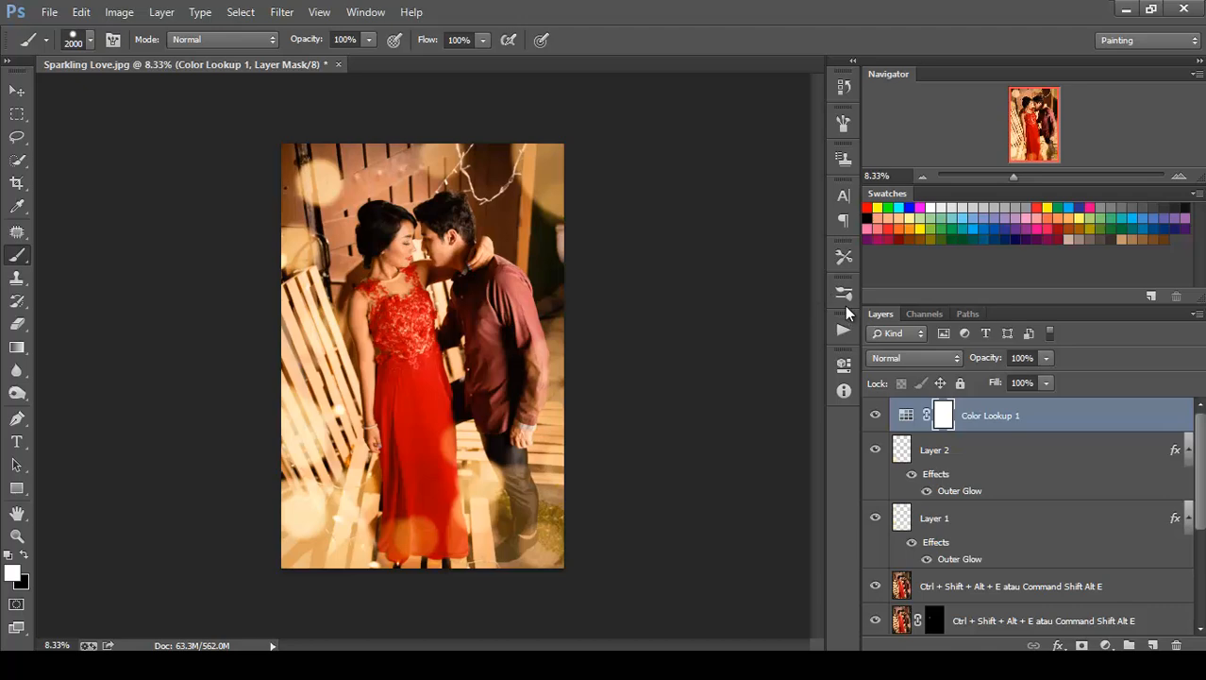
click(844, 295)
click(812, 305)
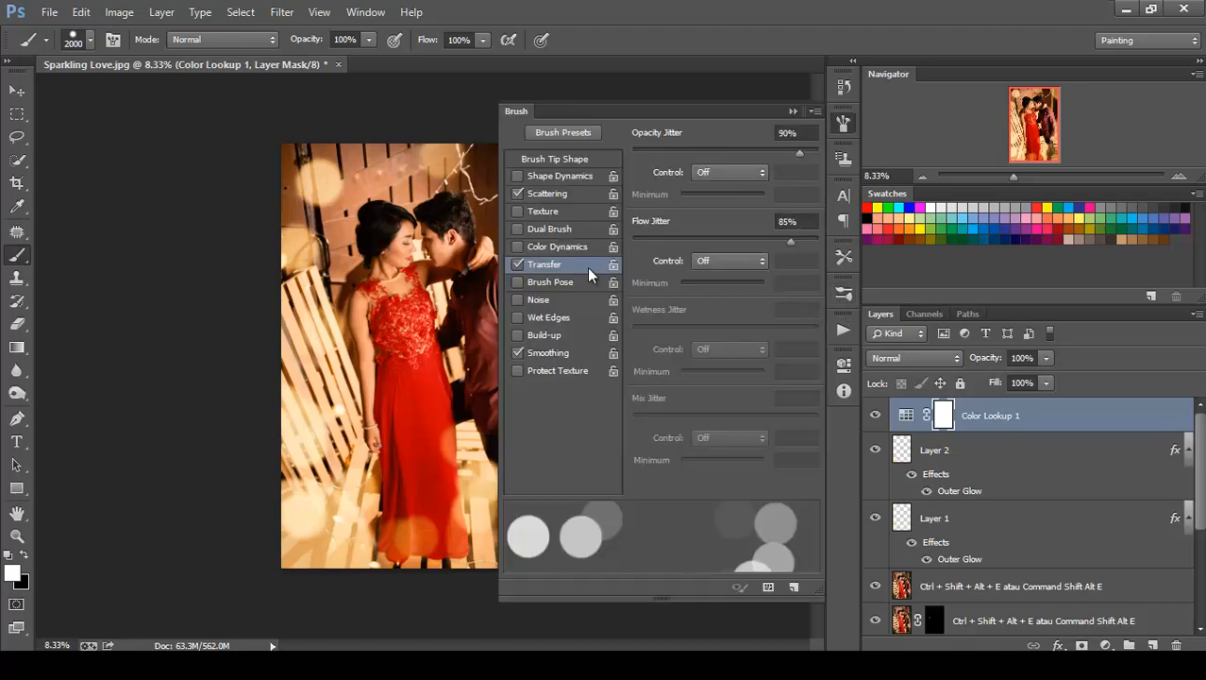
click(515, 264)
click(515, 193)
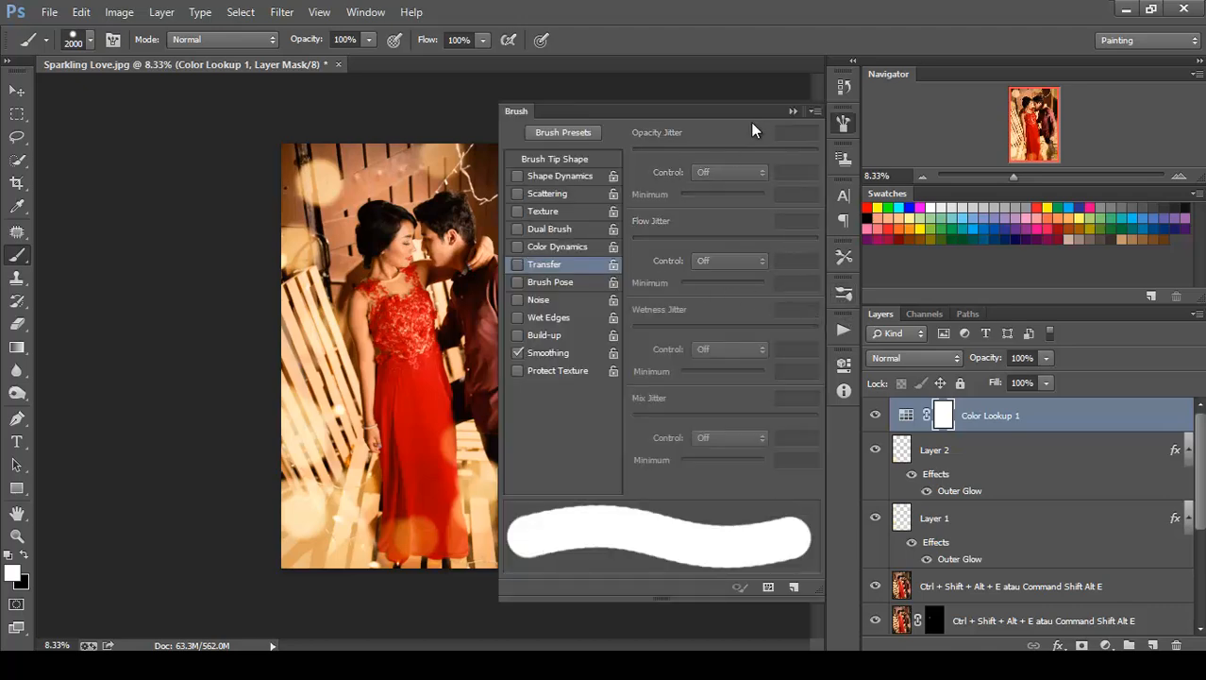
click(844, 122)
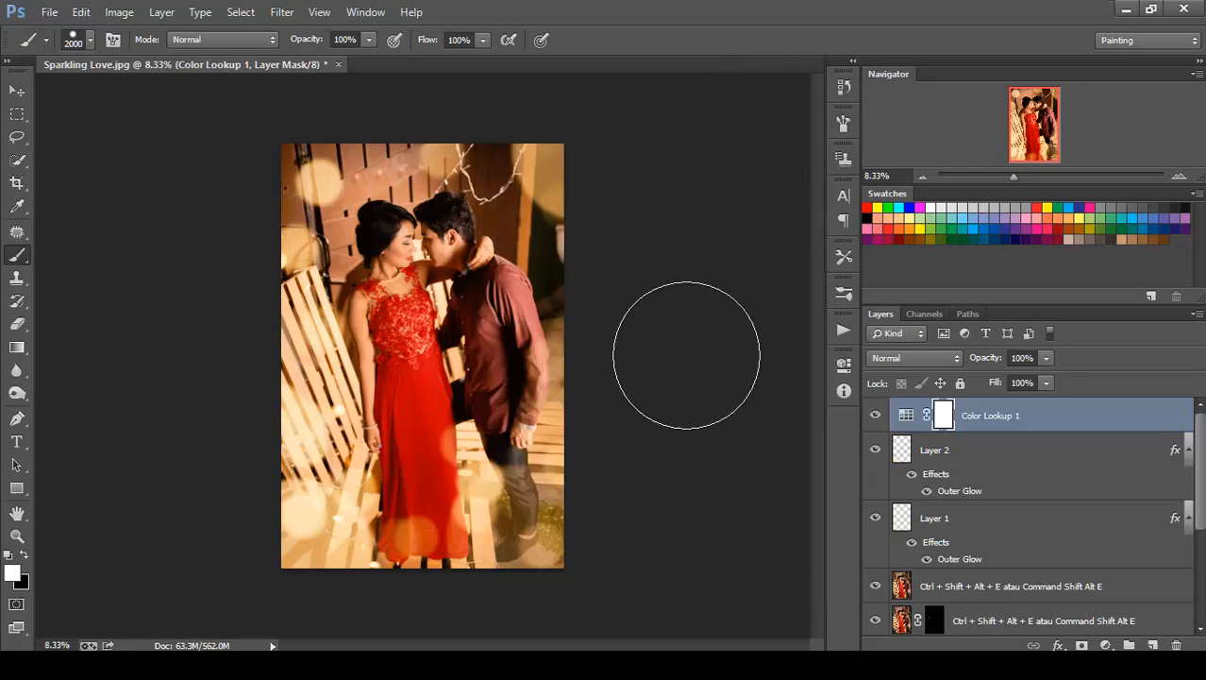
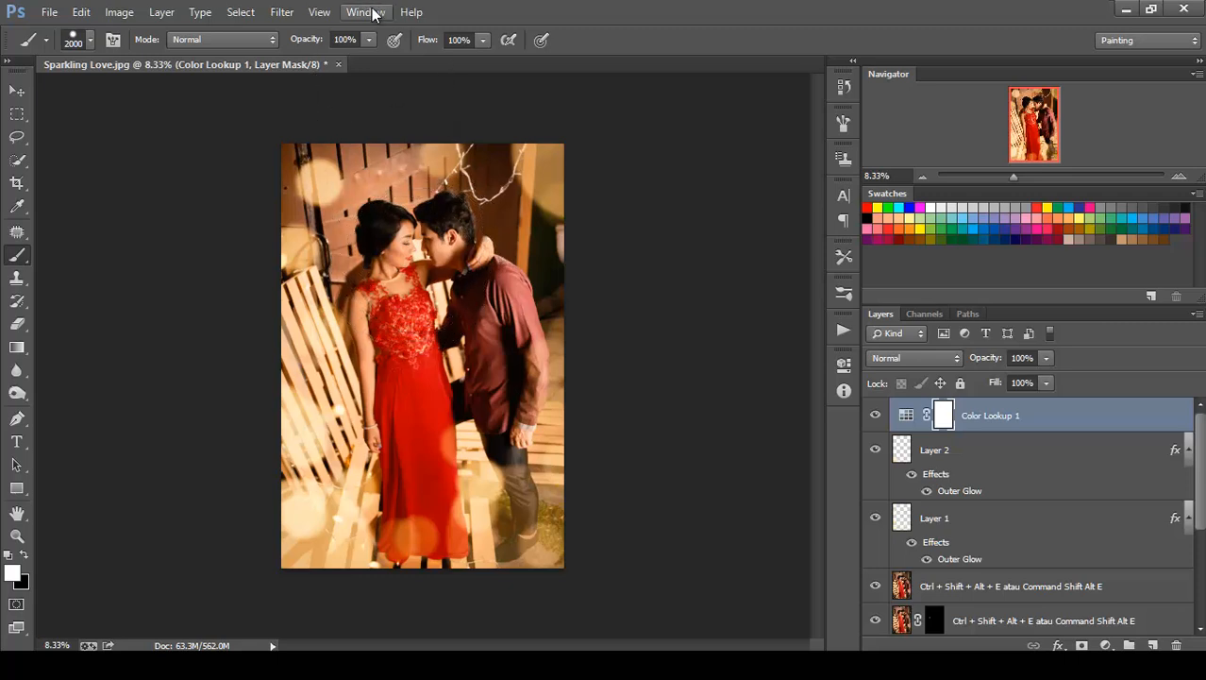
click(368, 39)
drag(368, 58, 315, 59)
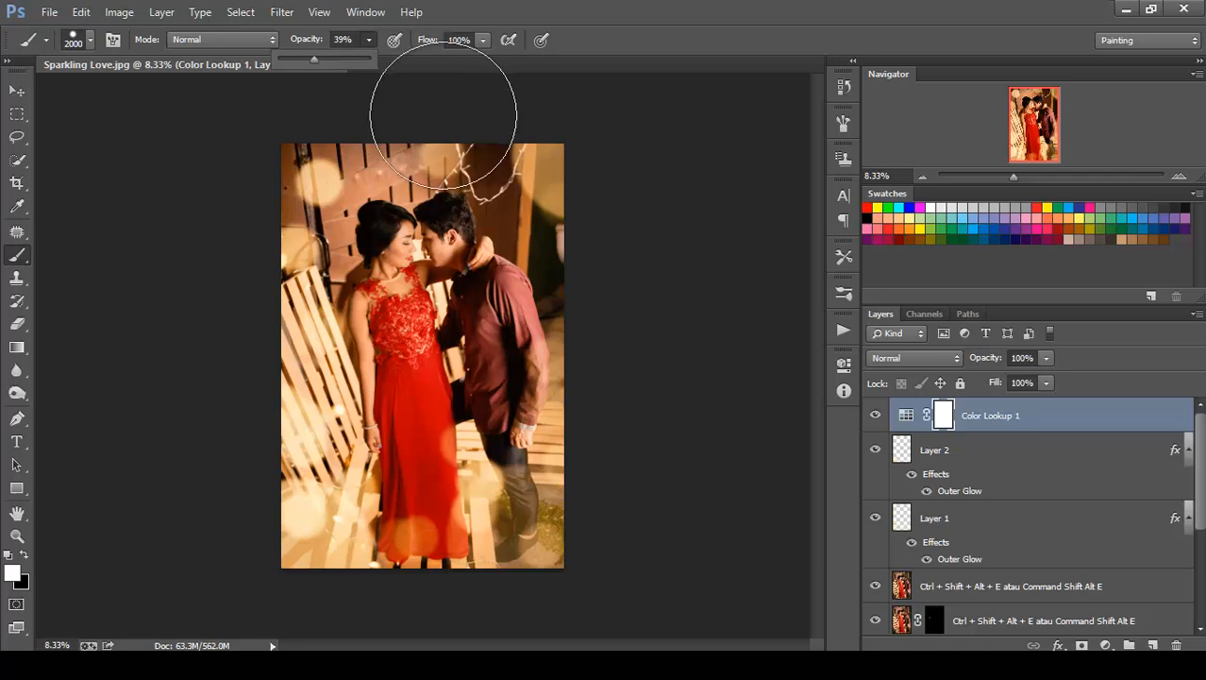
Lower the 2000 px brush's hardness to give it a soft edge
right_click(443, 113)
right_click(667, 274)
right_click(519, 299)
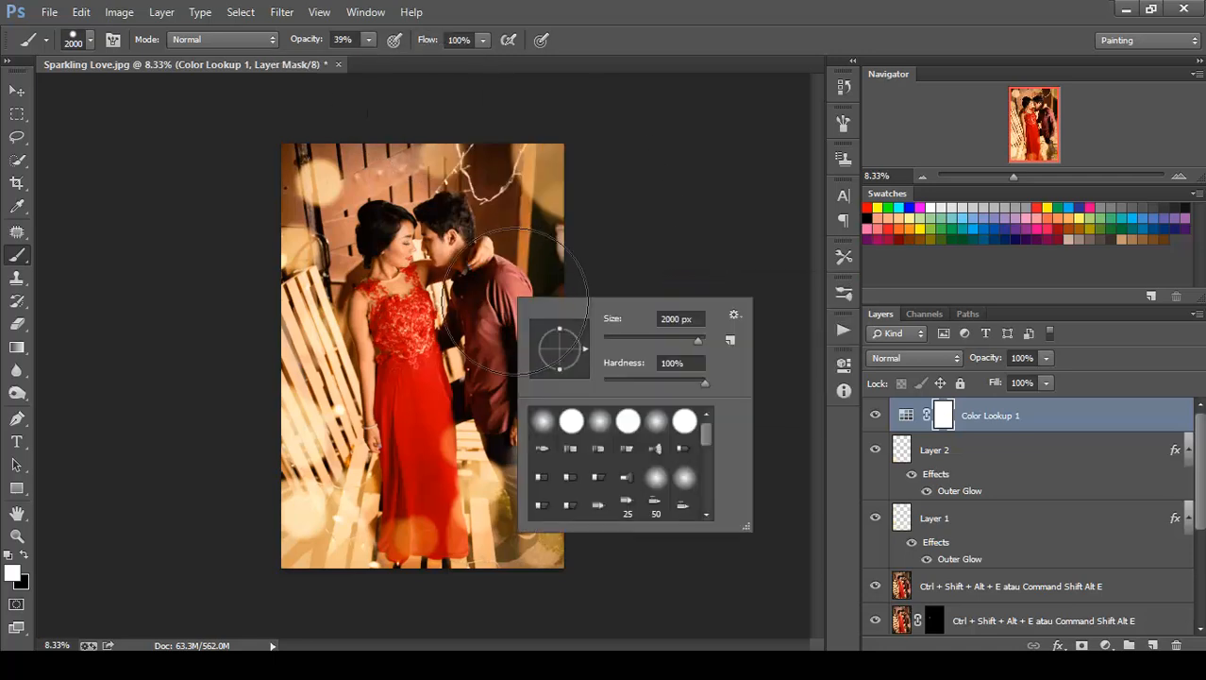
drag(615, 382, 596, 378)
click(722, 232)
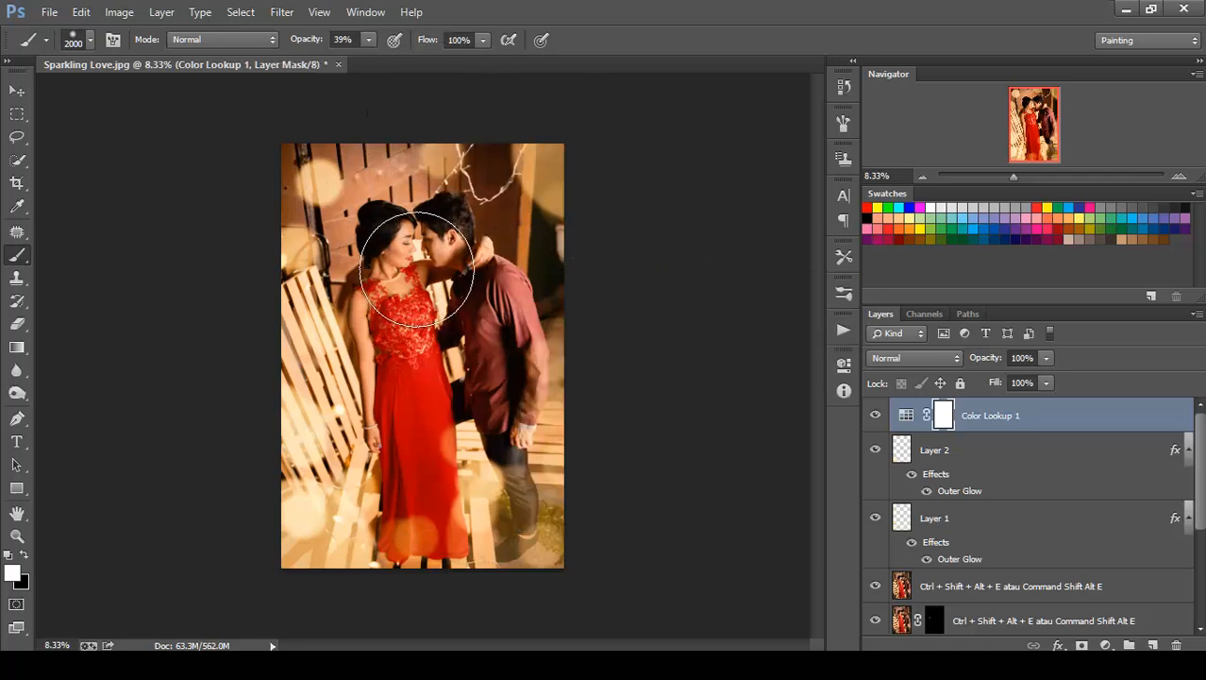
Paint black over the couple on the Color Lookup layer's mask and compare the image with and without the layer
click(25, 556)
mouse_move(415, 279)
mouse_down()
mouse_move(449, 278)
mouse_move(415, 305)
mouse_move(468, 300)
mouse_move(484, 371)
mouse_move(428, 374)
mouse_move(390, 398)
mouse_move(430, 264)
mouse_move(412, 365)
mouse_move(446, 364)
mouse_up()
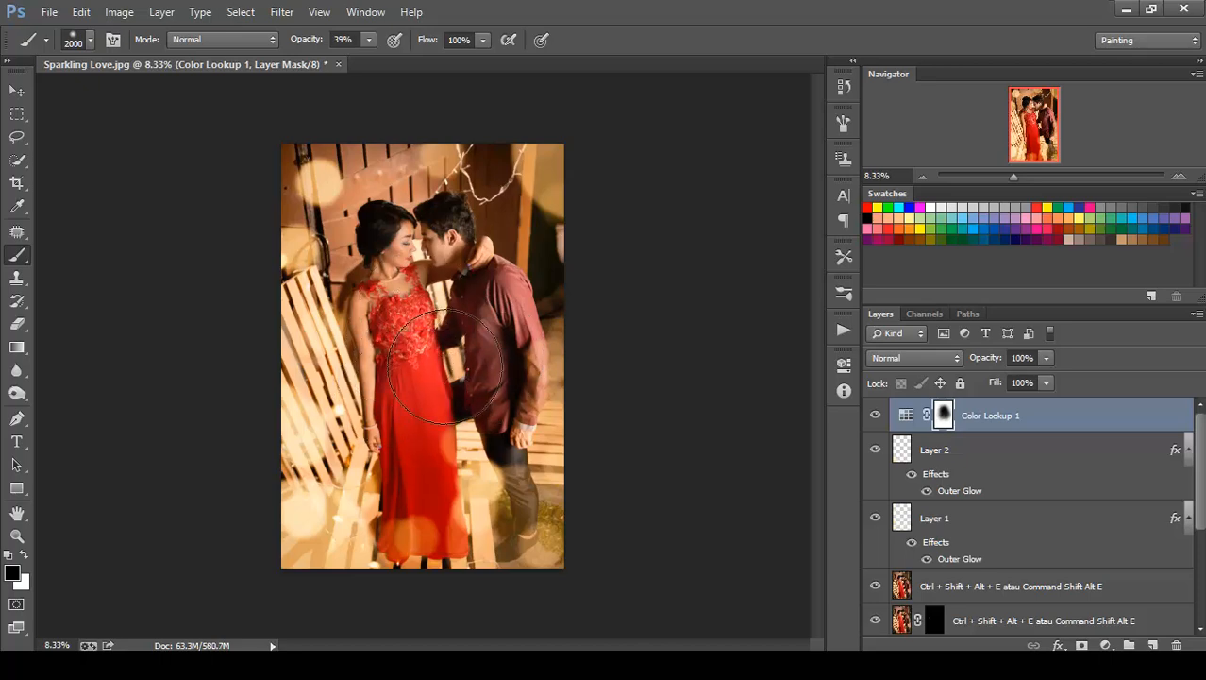
click(875, 417)
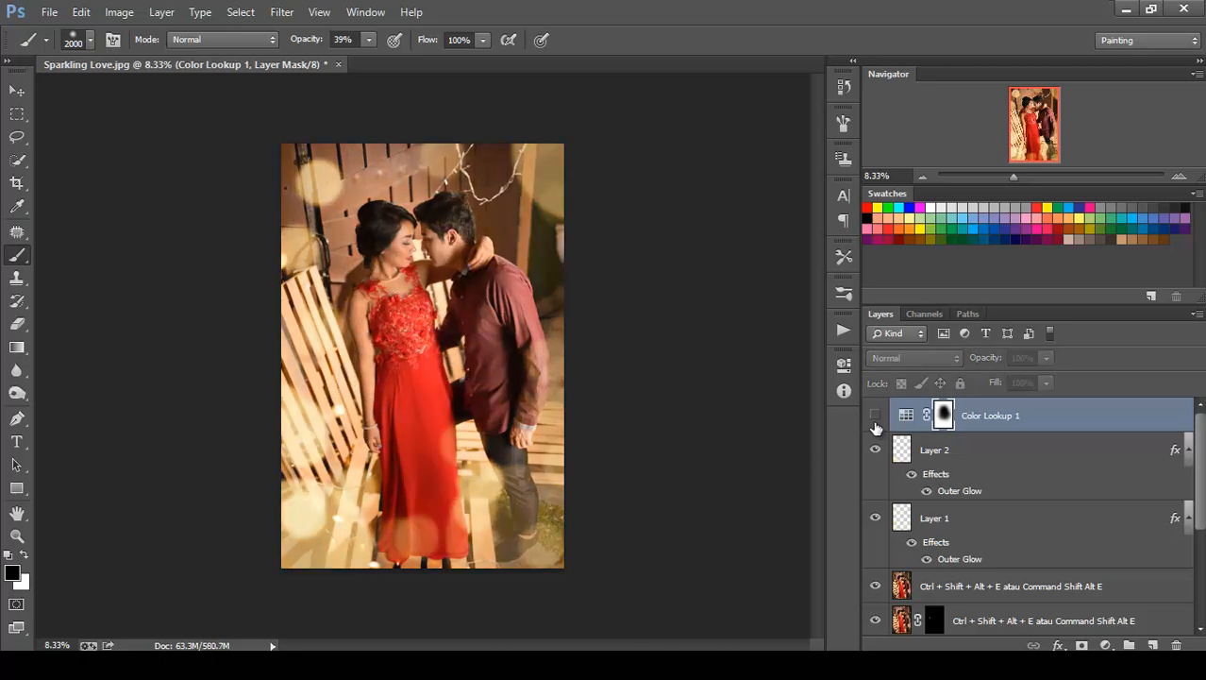
click(876, 417)
click(875, 417)
click(875, 416)
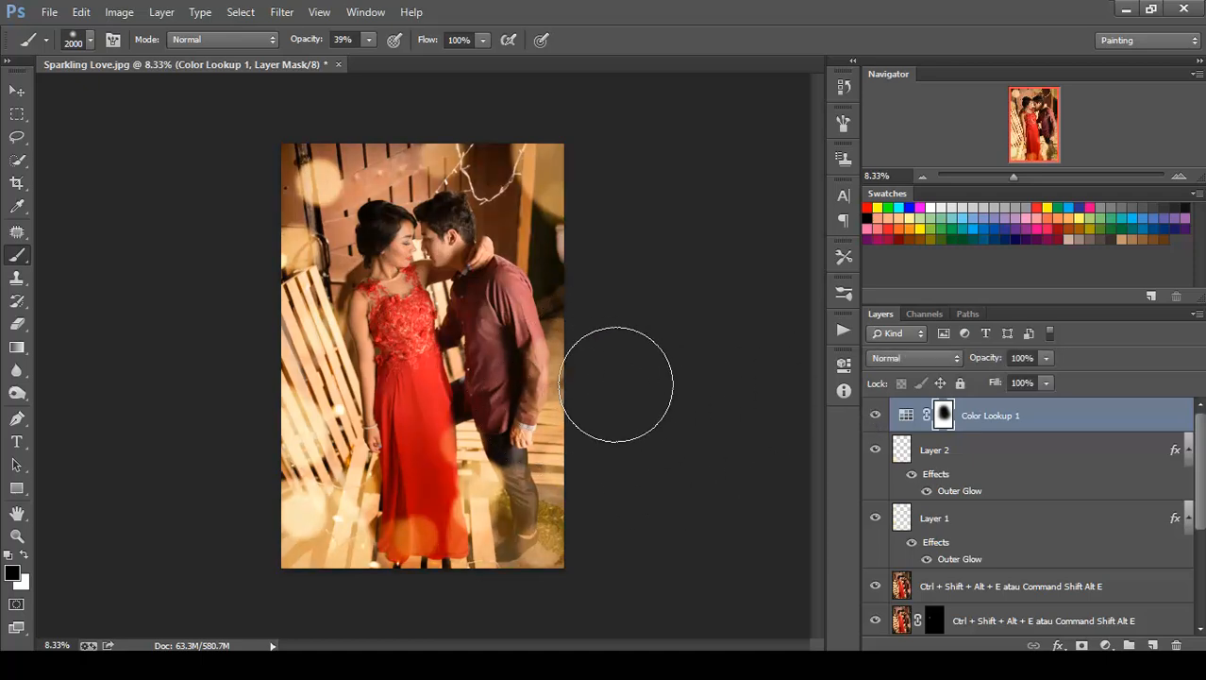
Add a Selective Color adjustment layer and set its Reds to Cyan -37%, Magenta -9% and Yellow +7%
click(1106, 645)
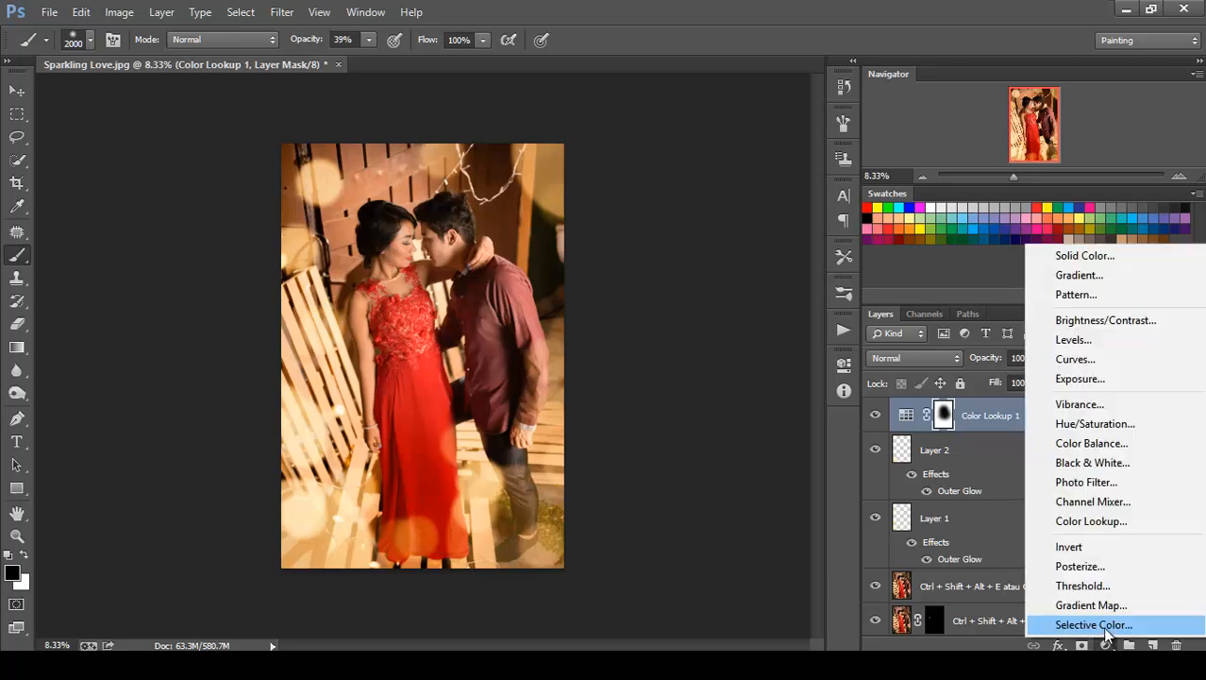
click(1088, 641)
drag(713, 456, 713, 491)
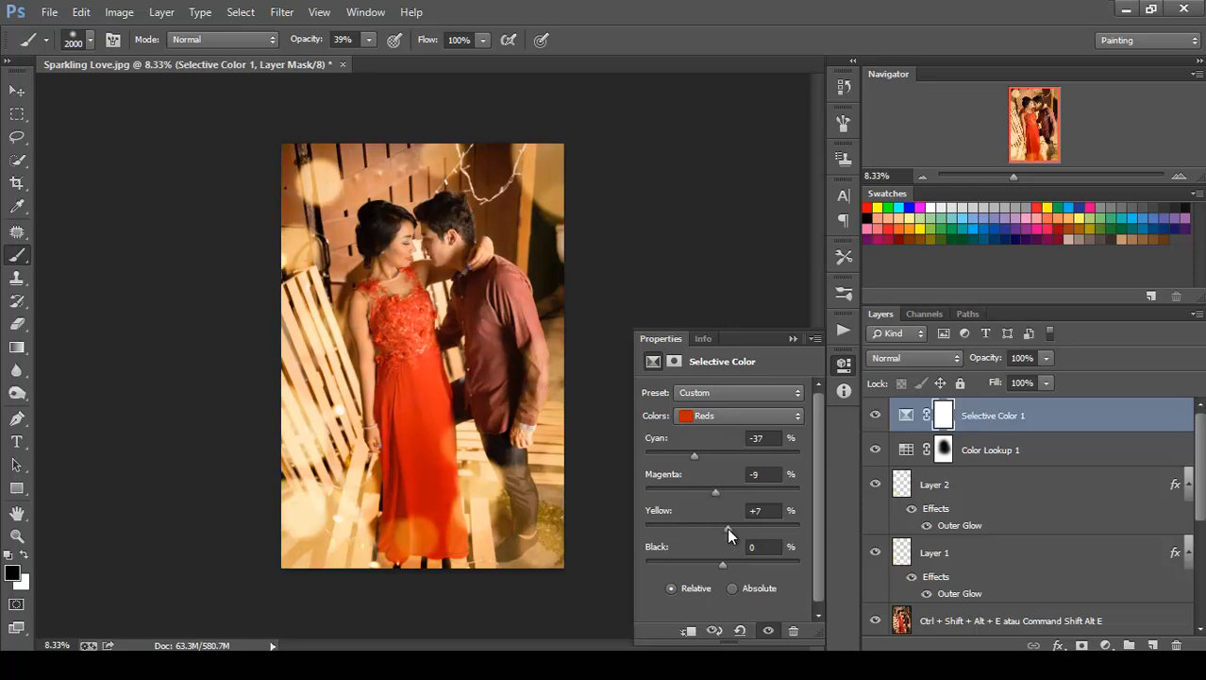
Adjust Selective Color's Yellows and set its Blacks to Cyan +8%, Magenta +7% and Yellow +2%
click(724, 416)
drag(723, 492, 741, 525)
click(729, 421)
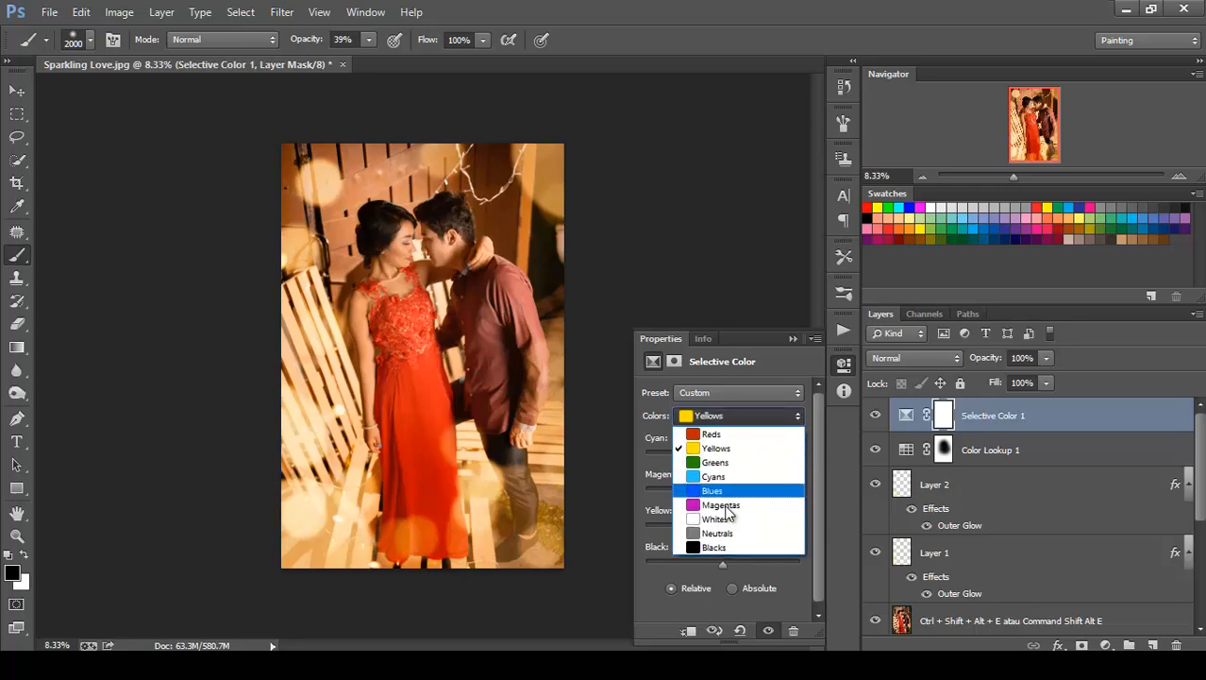
click(716, 545)
drag(722, 459, 725, 534)
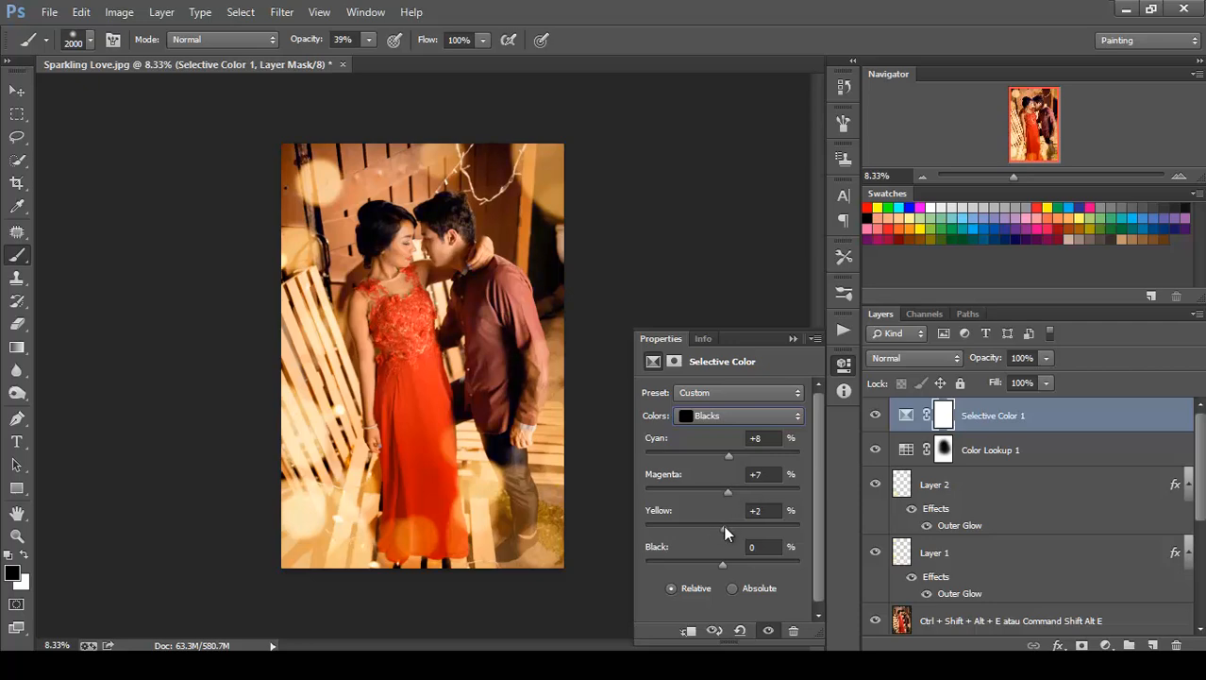
click(793, 338)
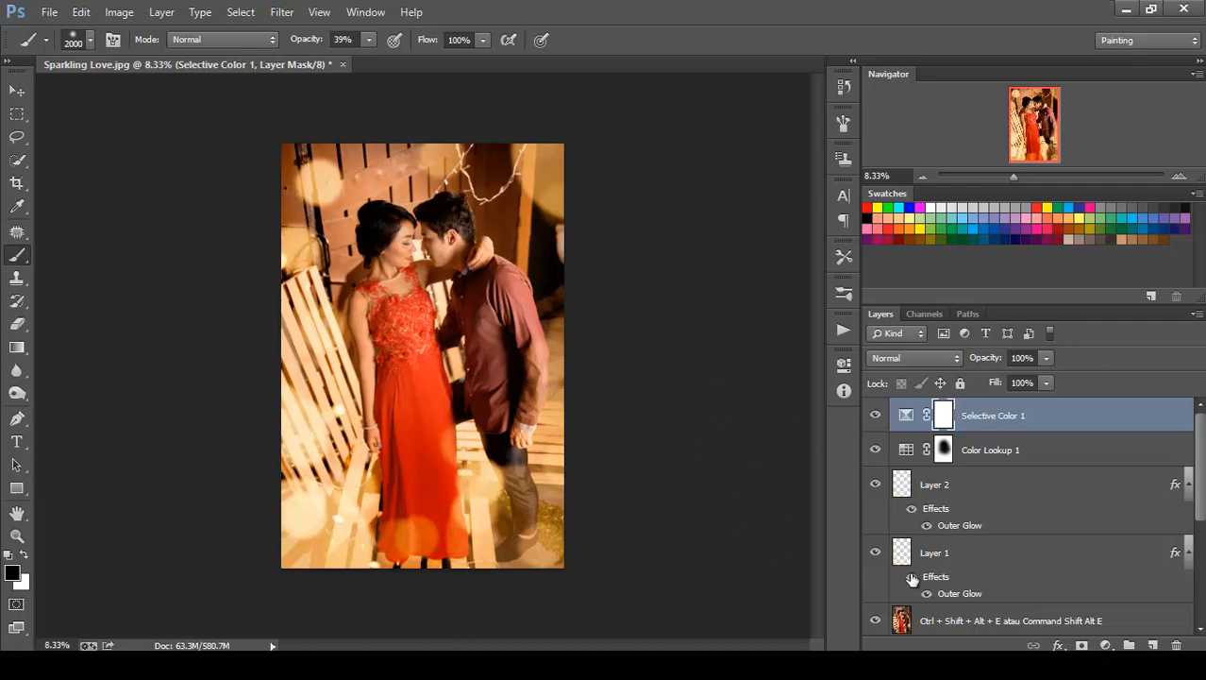
Add a Levels adjustment layer with input black 7 and output black 10, and brighten the midtones
click(1106, 645)
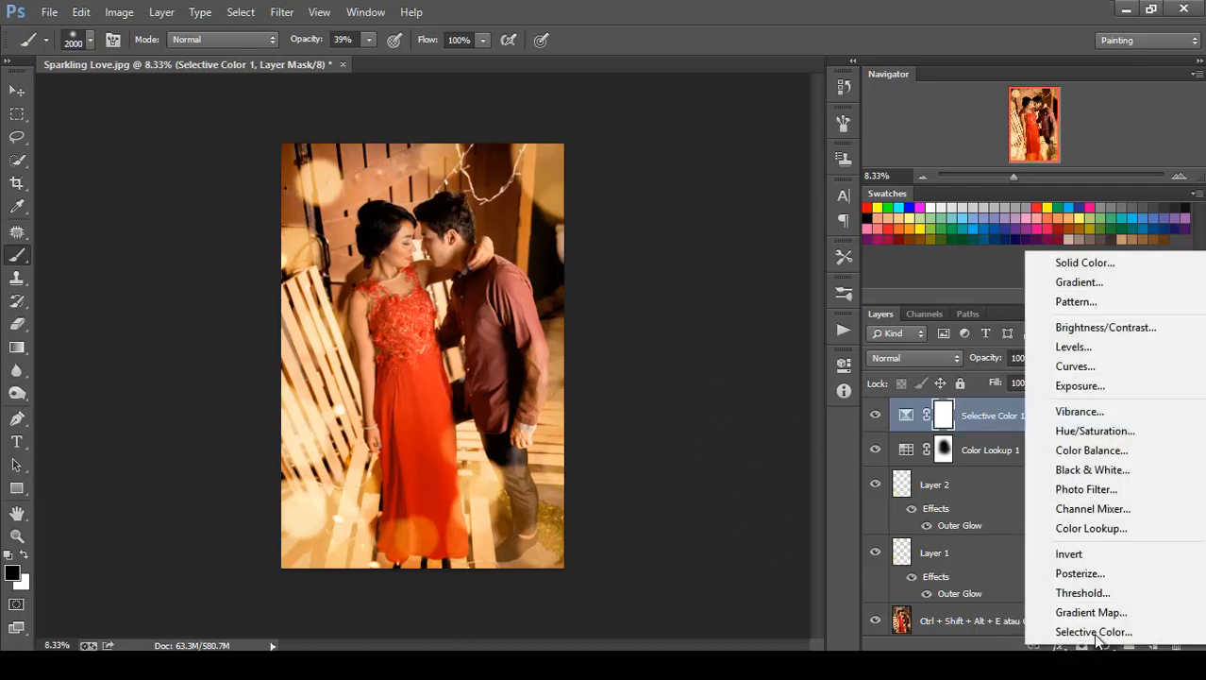
click(1069, 351)
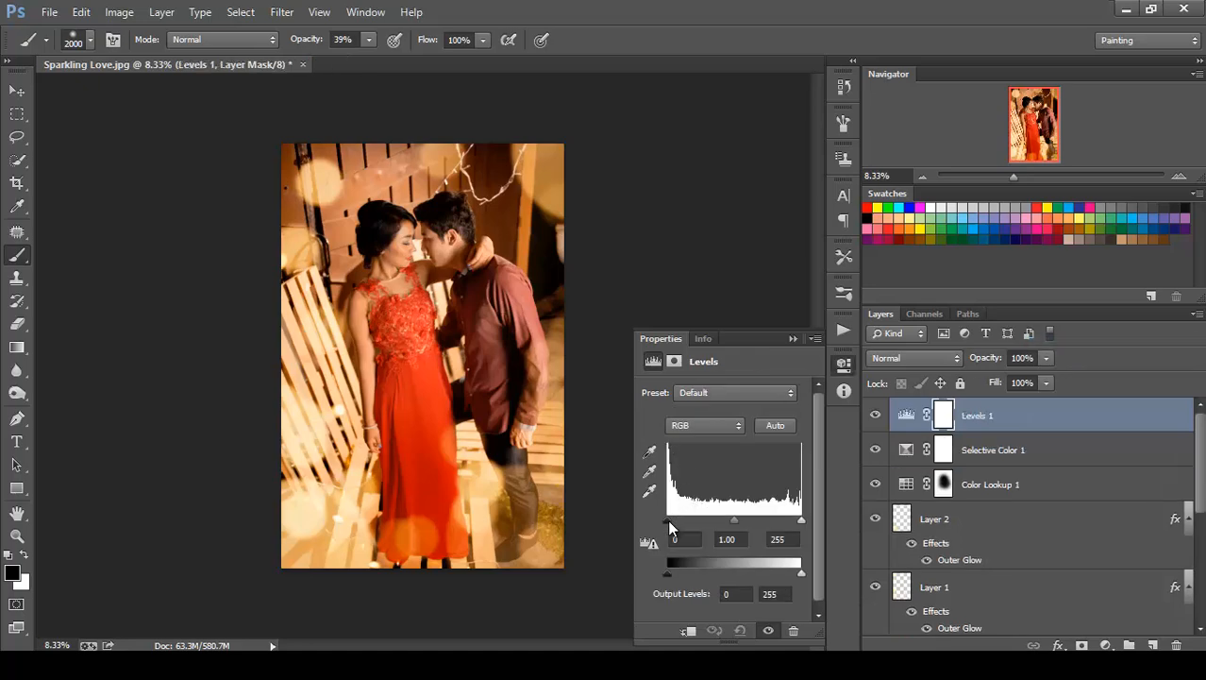
drag(669, 521, 728, 521)
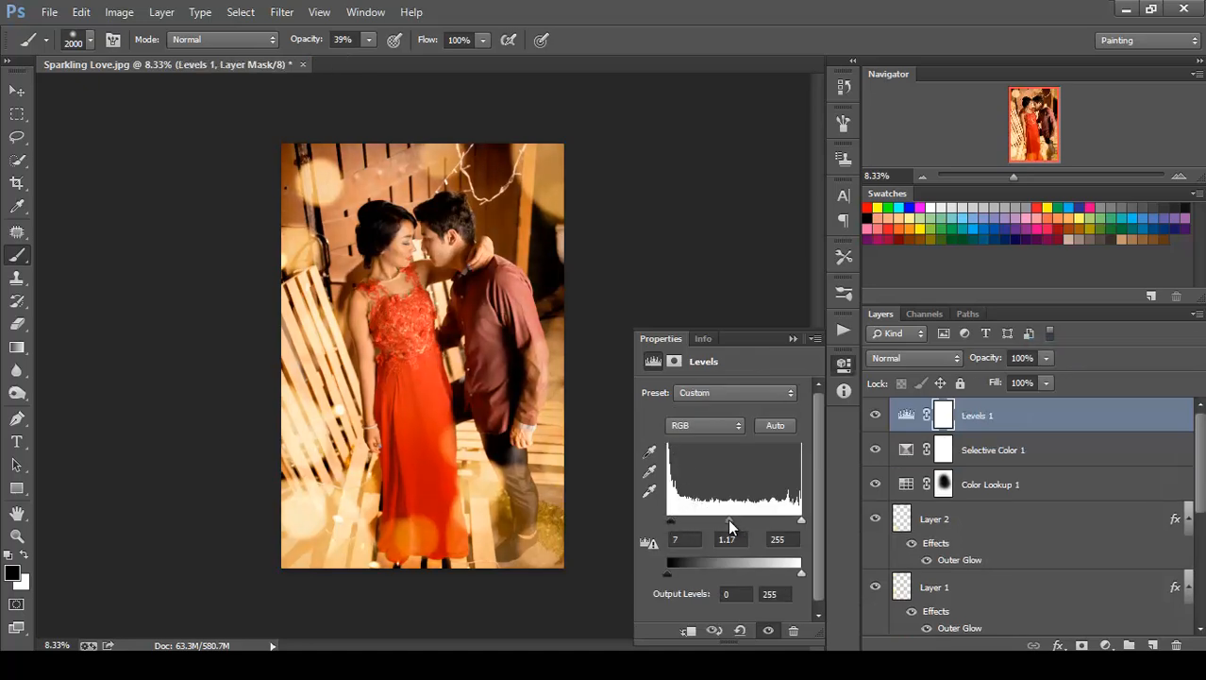
mouse_move(668, 573)
mouse_down()
mouse_move(684, 573)
mouse_move(673, 578)
mouse_up()
mouse_move(798, 573)
mouse_down()
mouse_move(783, 578)
mouse_move(802, 573)
mouse_up()
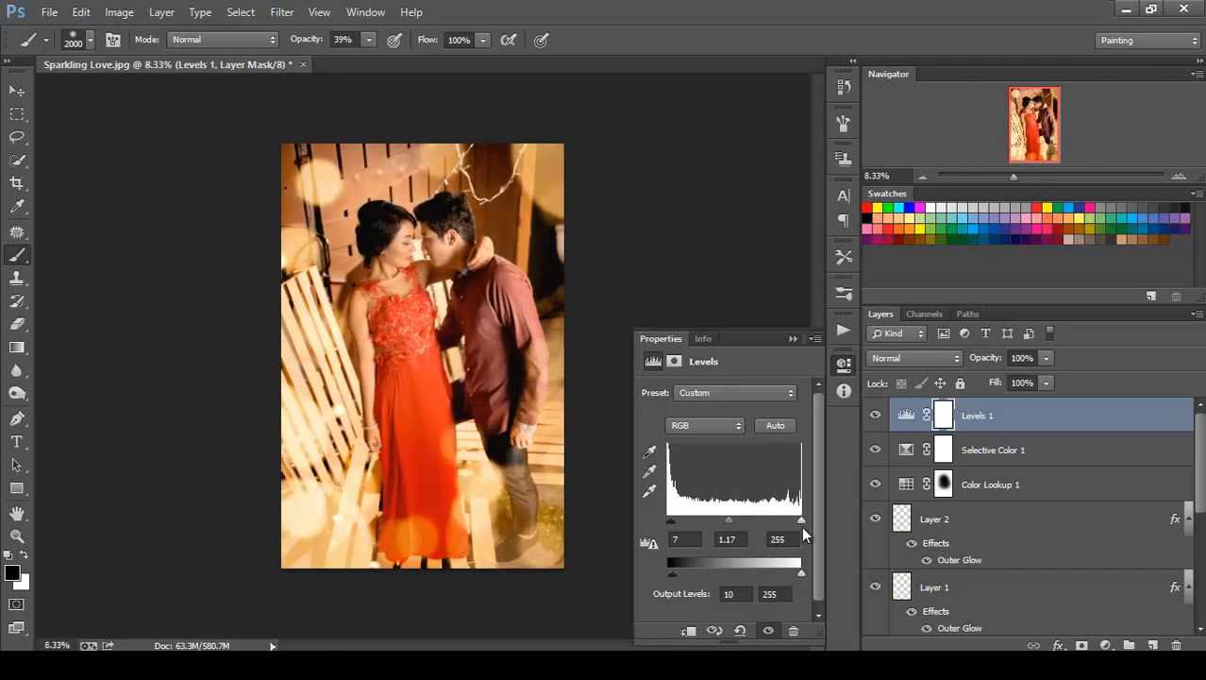
drag(801, 526, 727, 526)
click(793, 338)
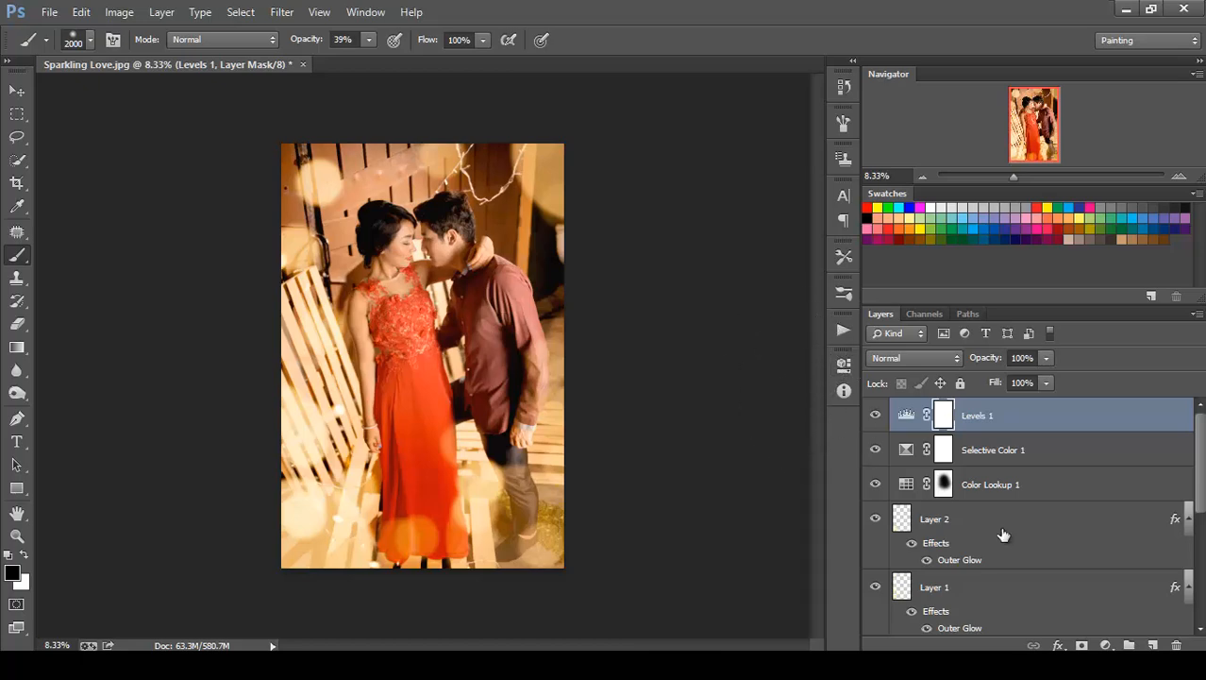
Add a Curves adjustment layer and place an RGB midtone point at about input 125, output 122
click(1106, 644)
click(1112, 365)
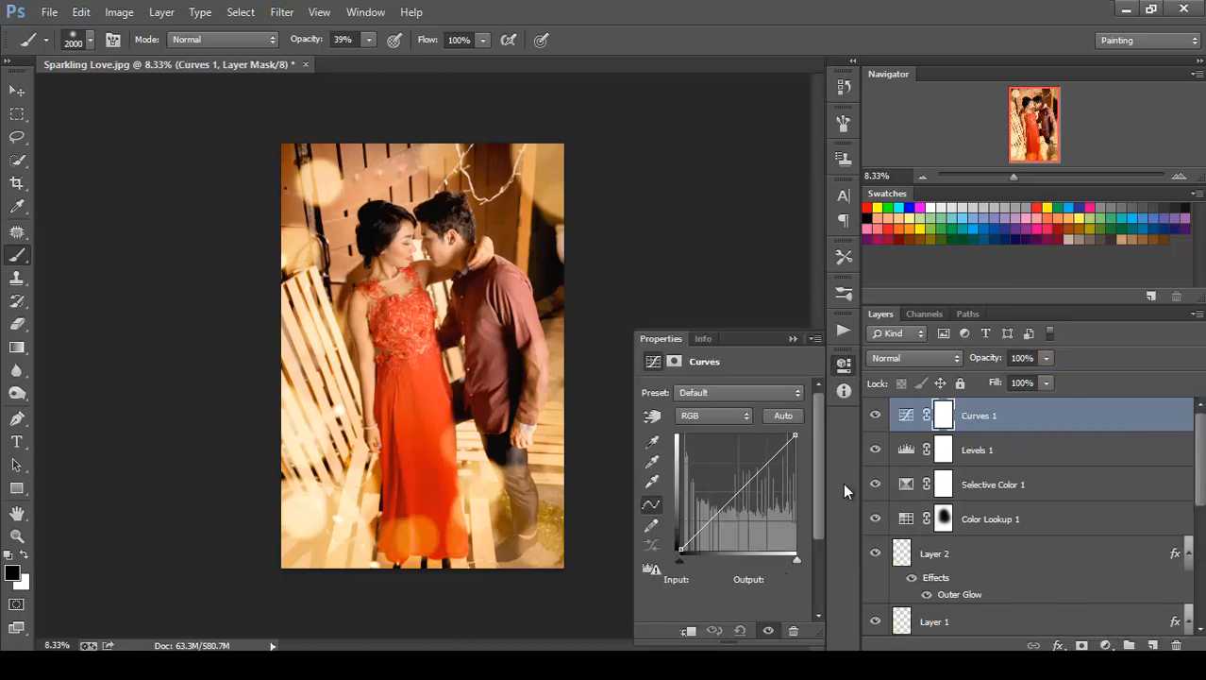
click(735, 491)
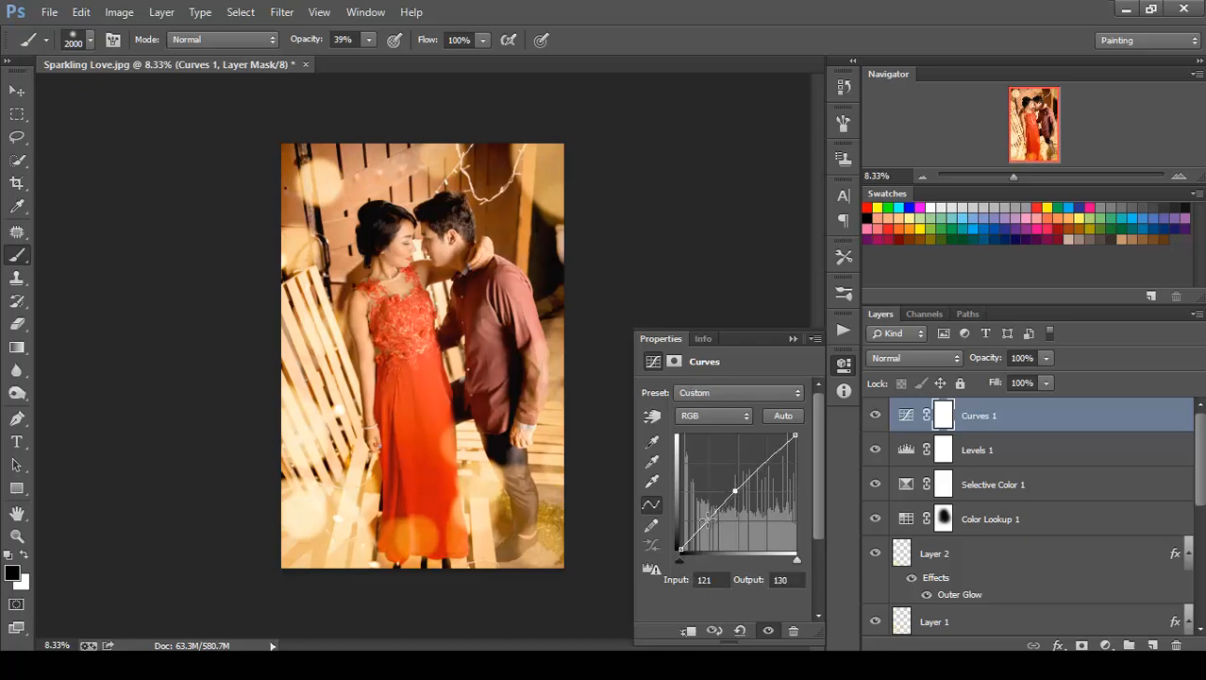
drag(740, 489, 738, 489)
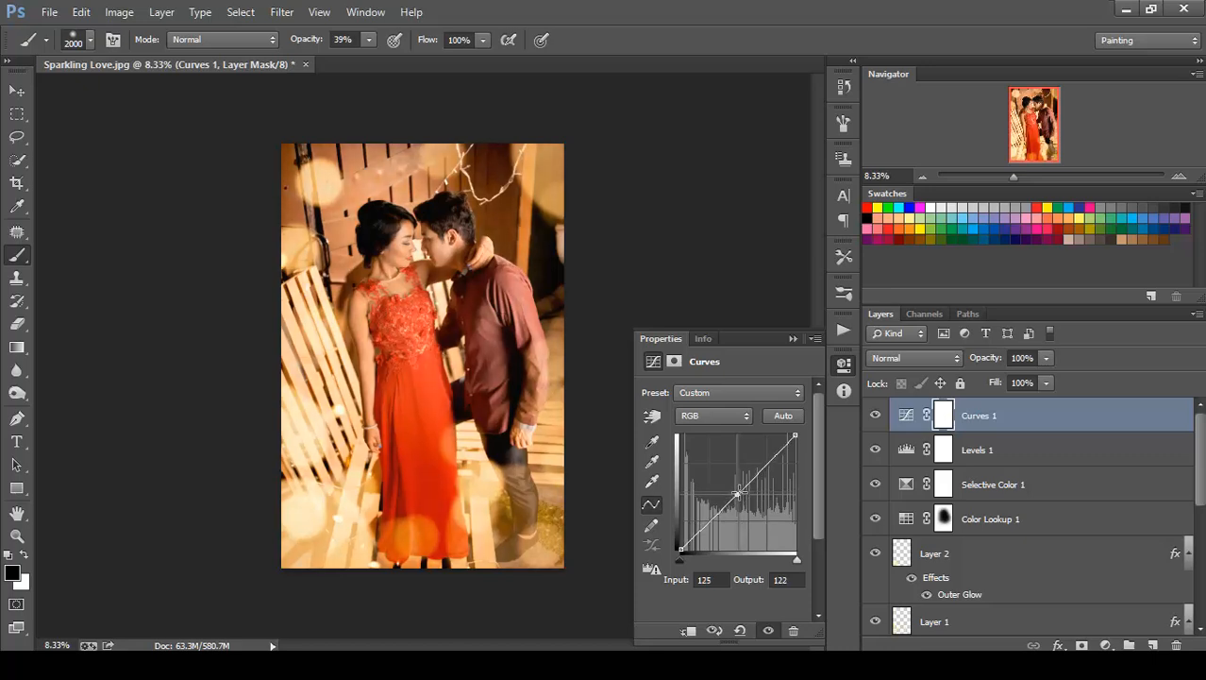
Fade the shadows in Curves by anchoring a point at input 47, output 45 and raising the black point to about output 42
click(702, 529)
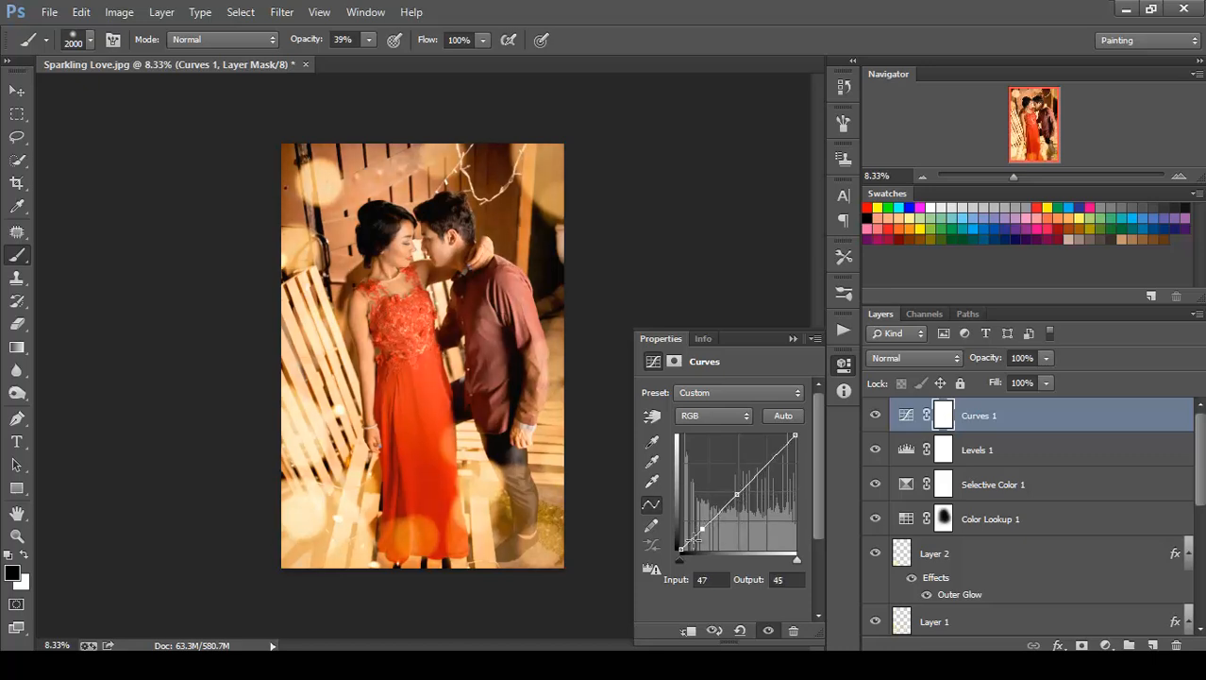
click(684, 545)
drag(681, 545, 678, 546)
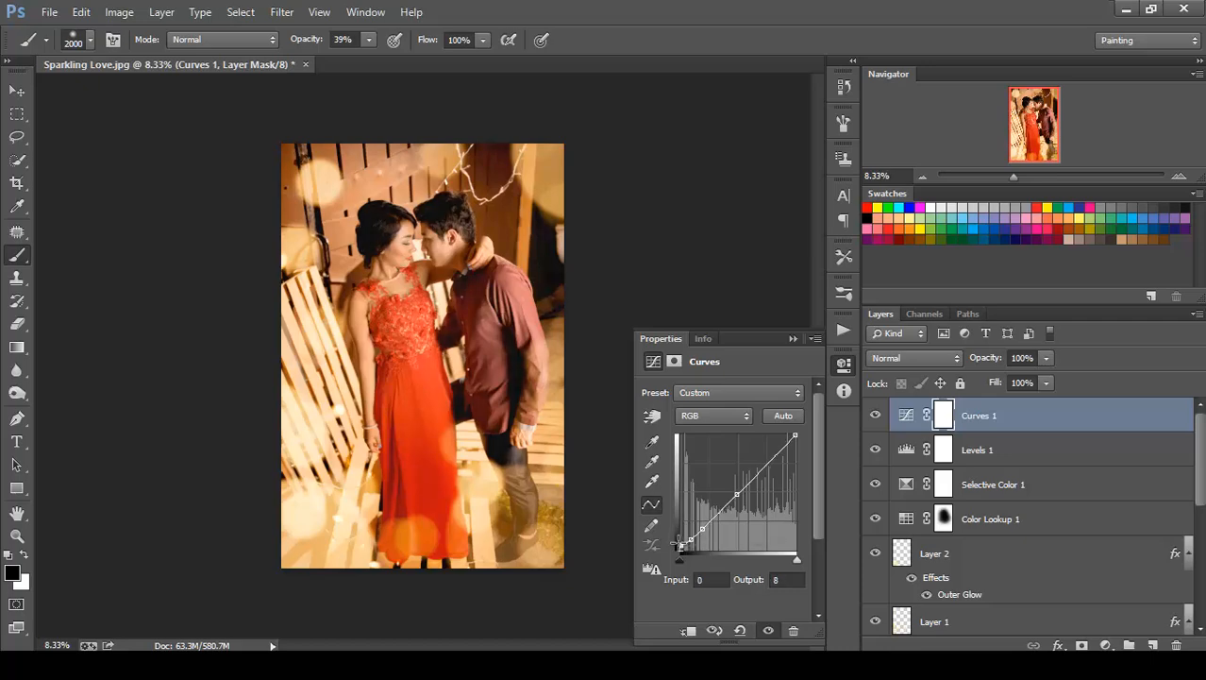
click(690, 537)
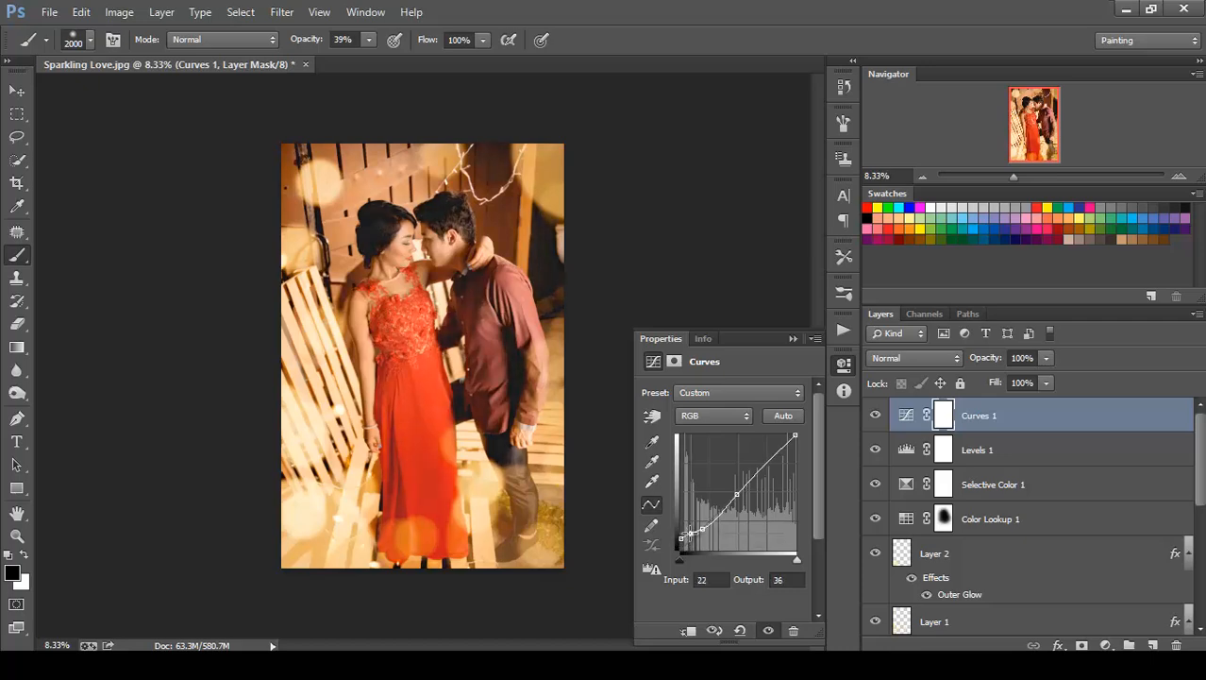
click(679, 540)
drag(690, 537, 683, 533)
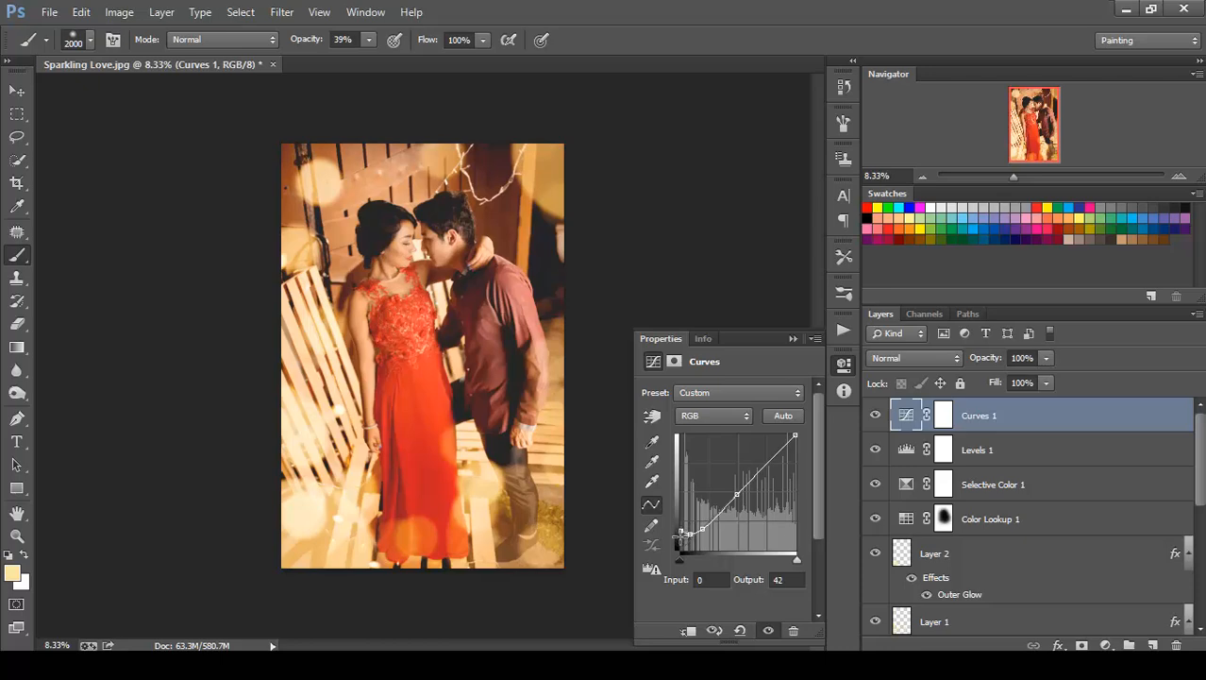
click(691, 535)
drag(694, 534, 692, 535)
click(794, 337)
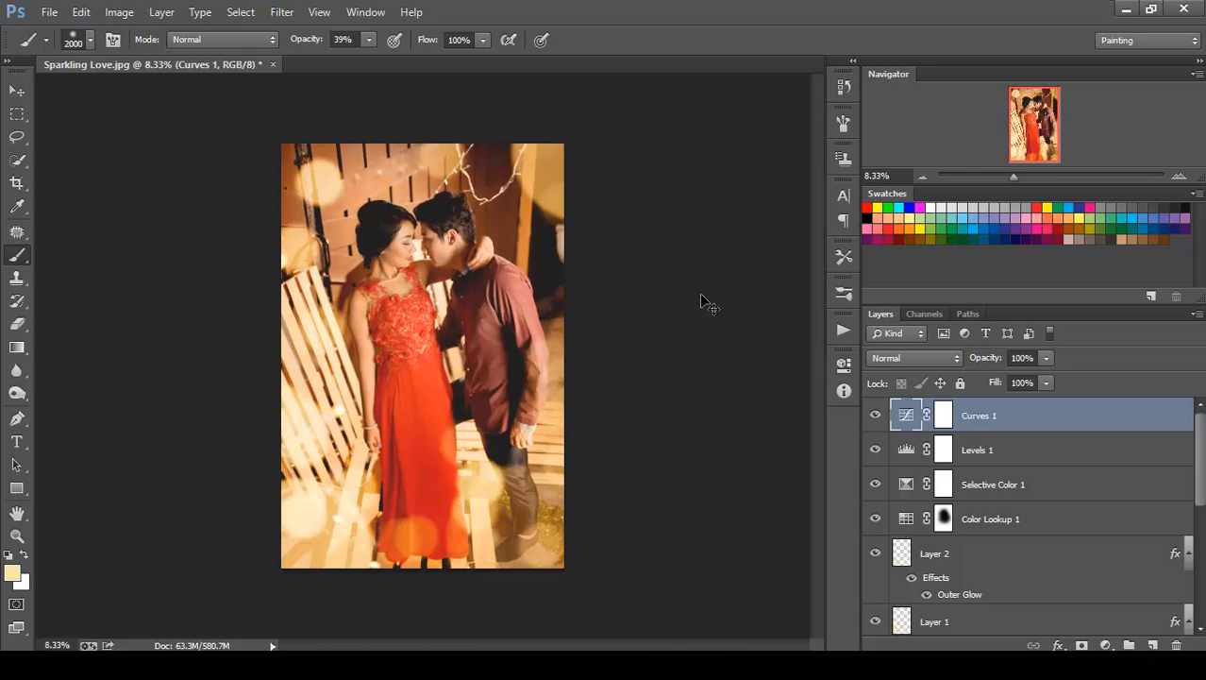
key(ctrl+plus)
key(ctrl+plus)
key(ctrl+plus)
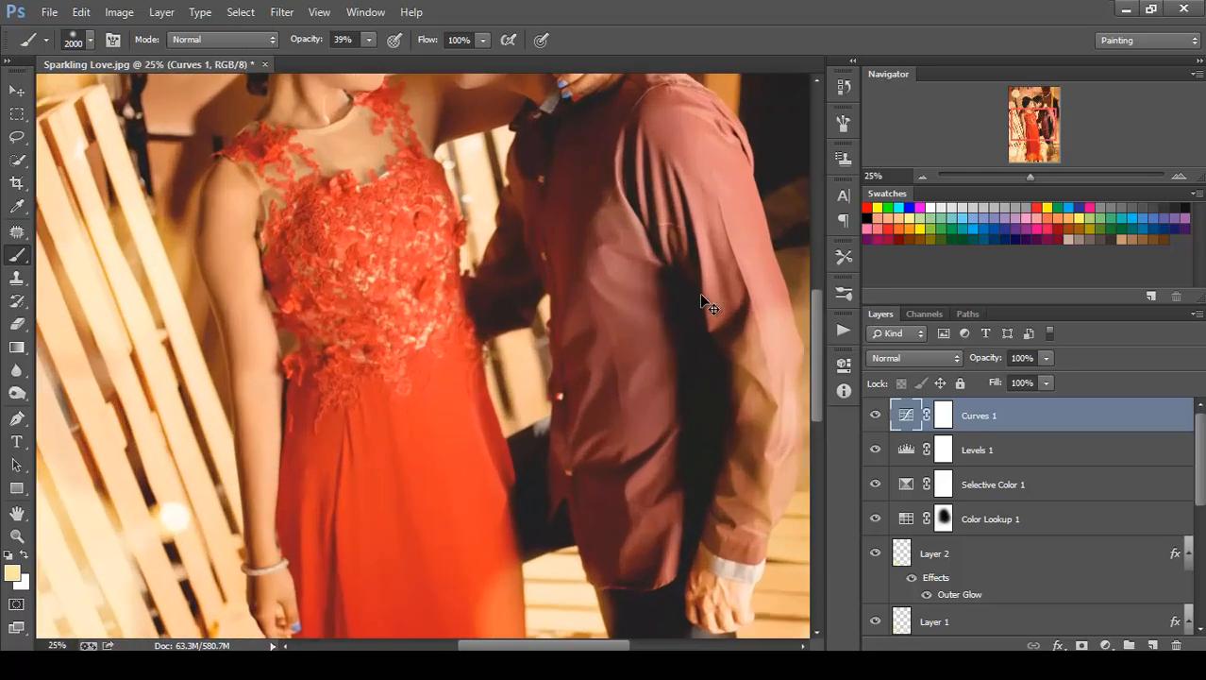
key(ctrl+minus)
key(ctrl+minus)
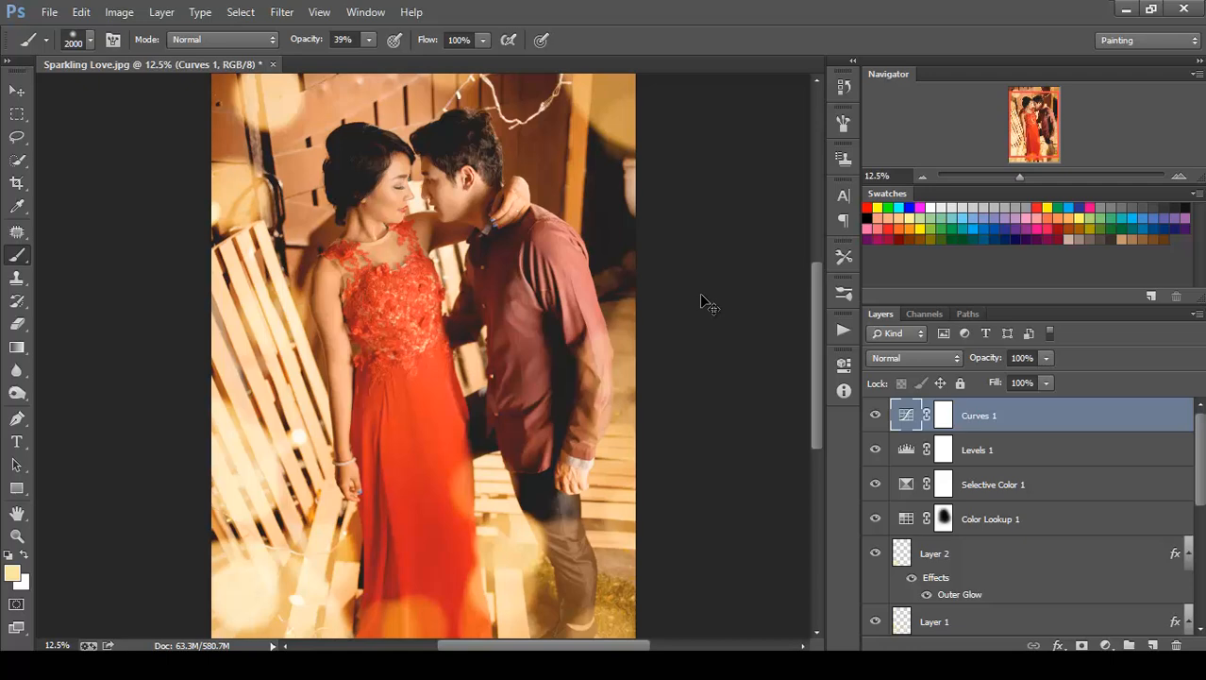
key(ctrl+minus)
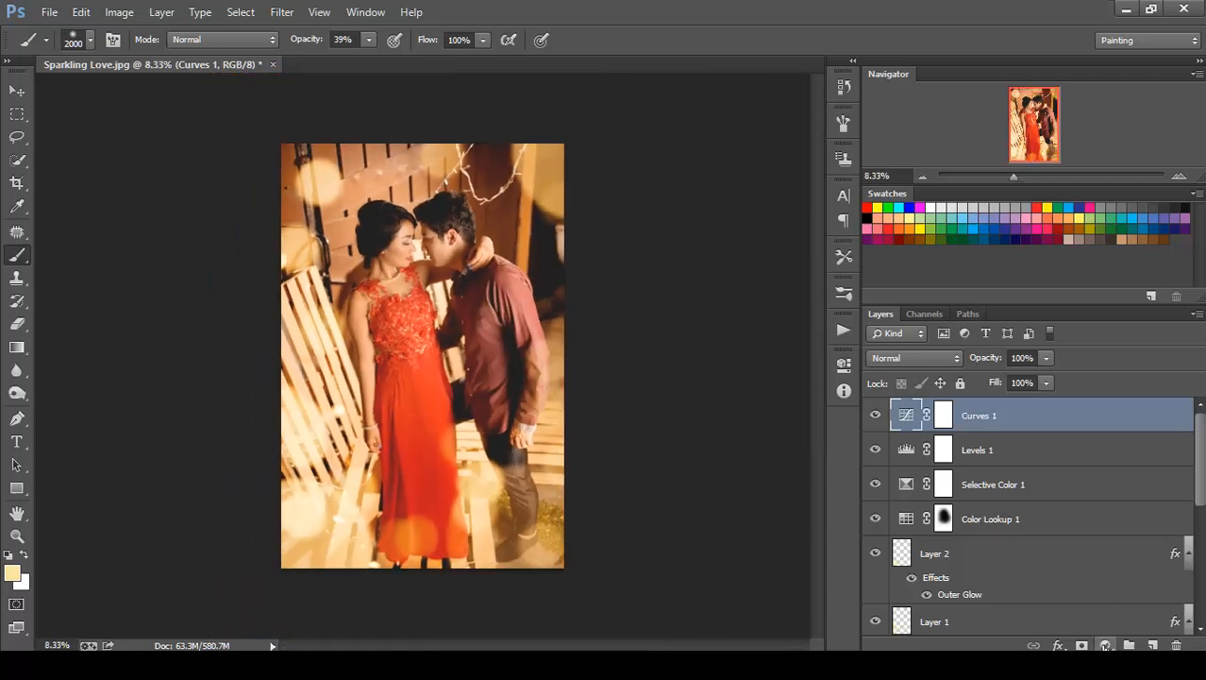
Add a second Color Lookup adjustment layer using a Kodak 5218 Kodak 3D LUT, keeping its blend mode at Normal
click(1105, 646)
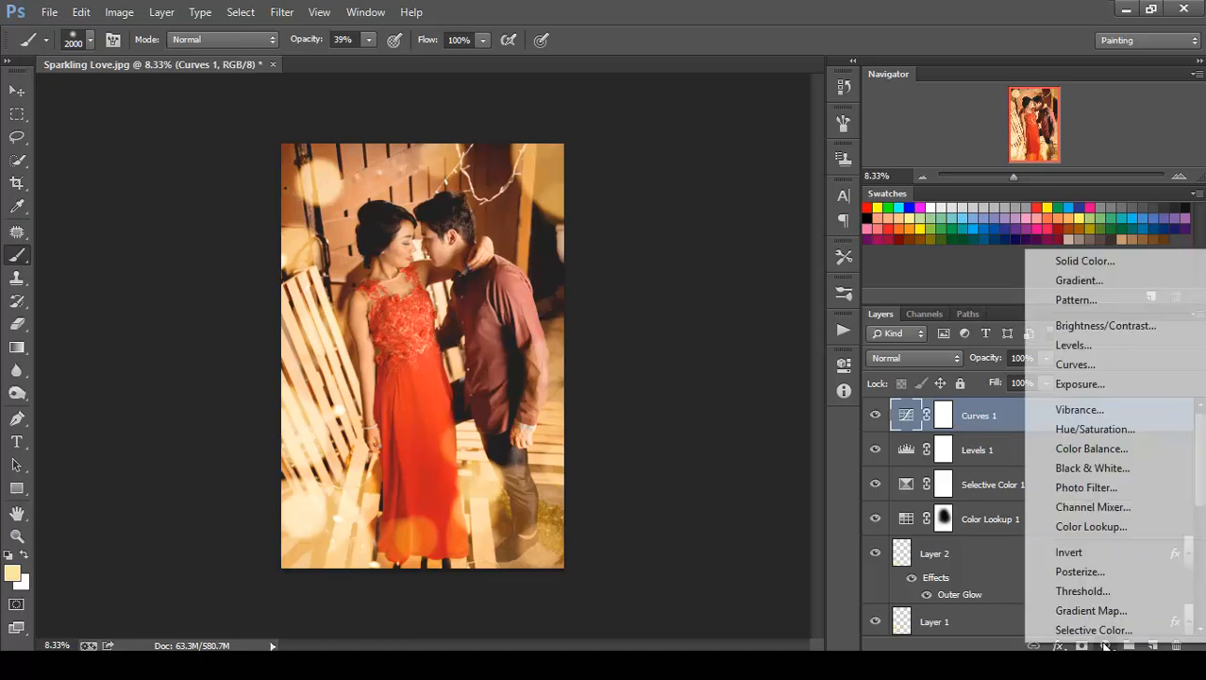
click(1105, 525)
click(765, 395)
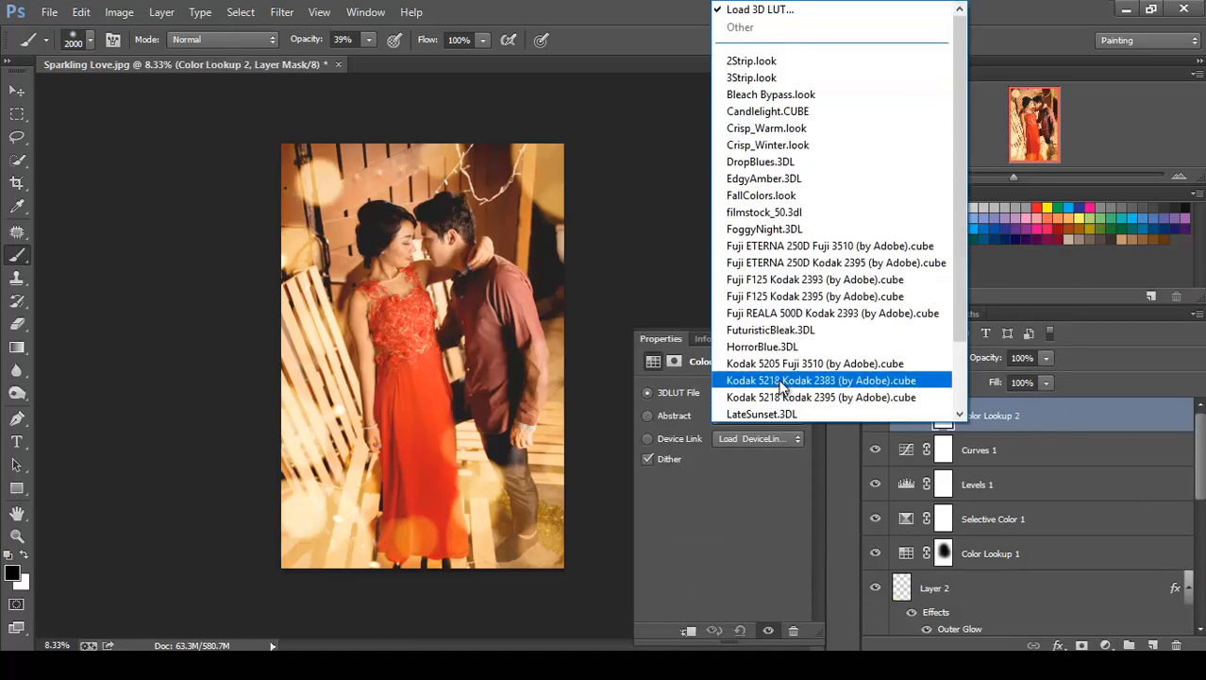
click(787, 366)
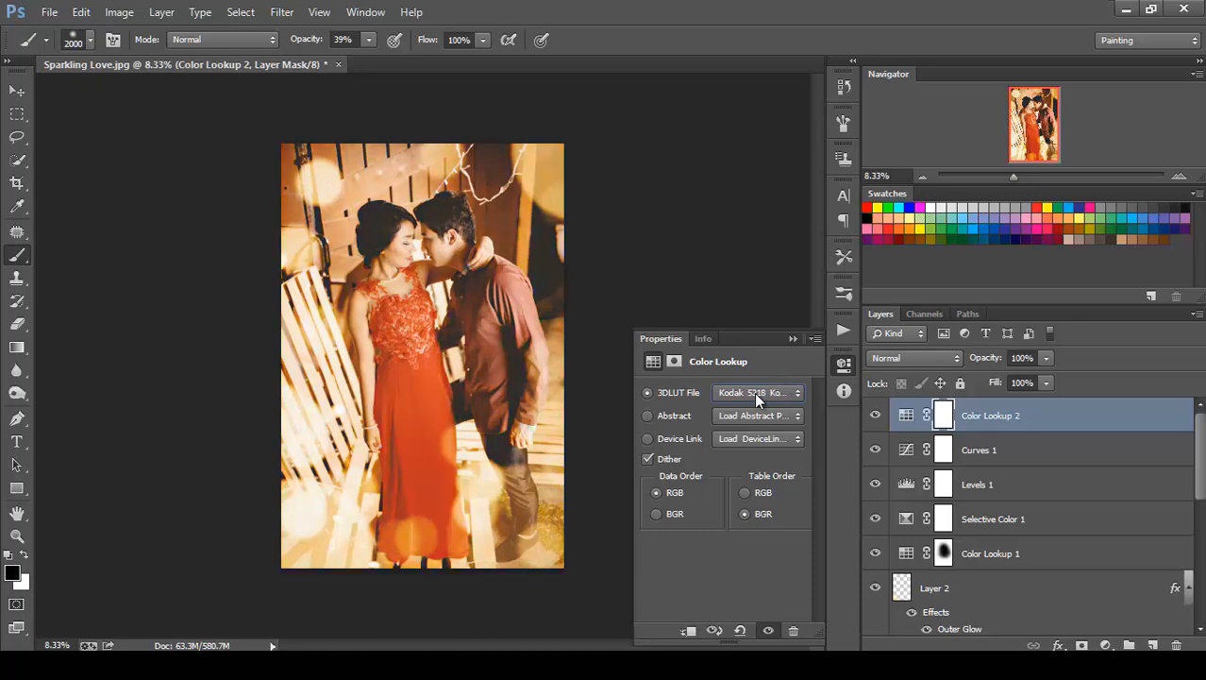
click(793, 337)
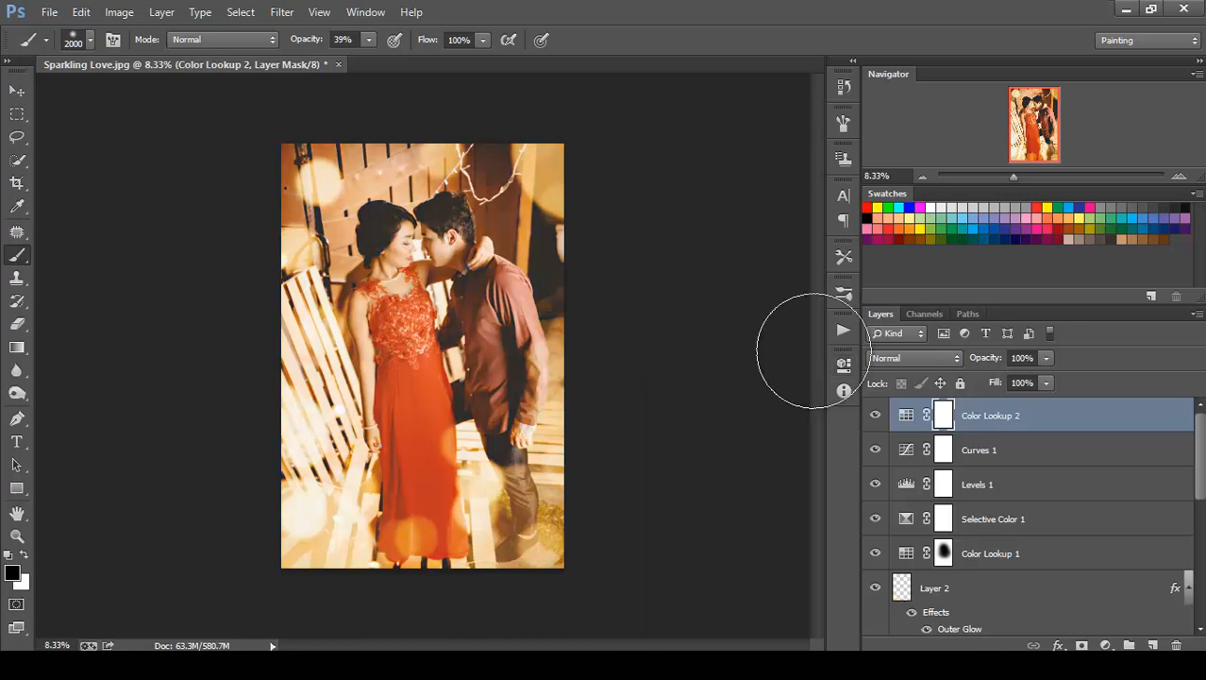
click(909, 360)
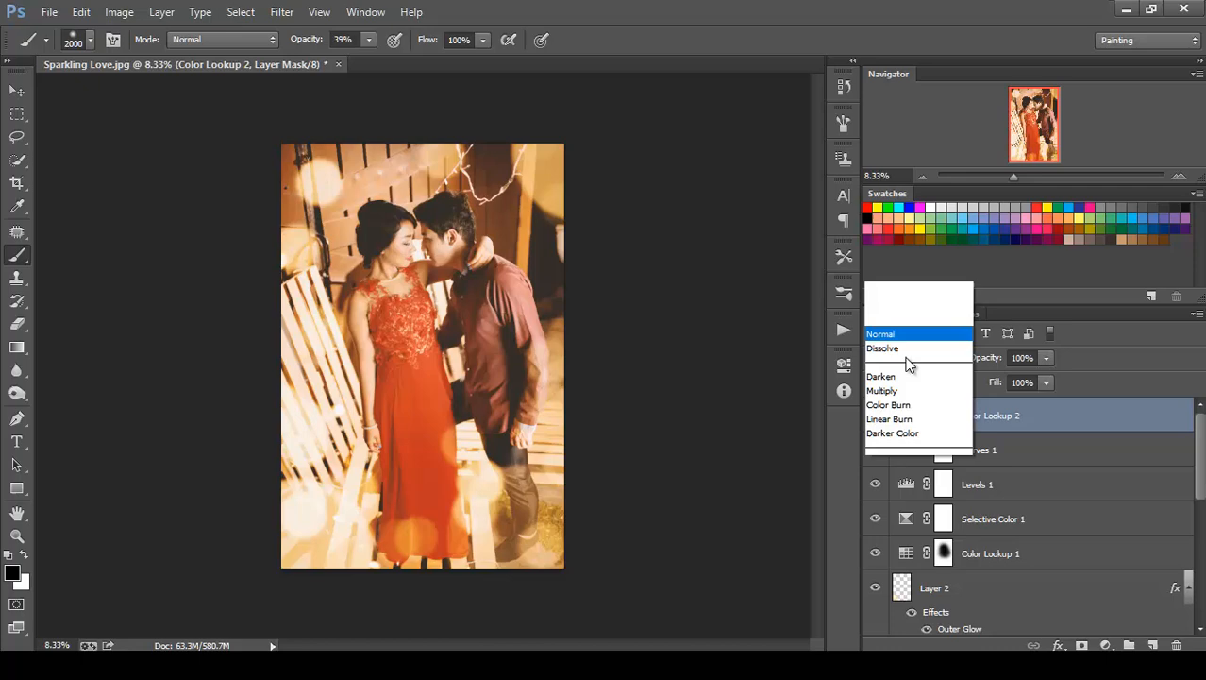
click(717, 283)
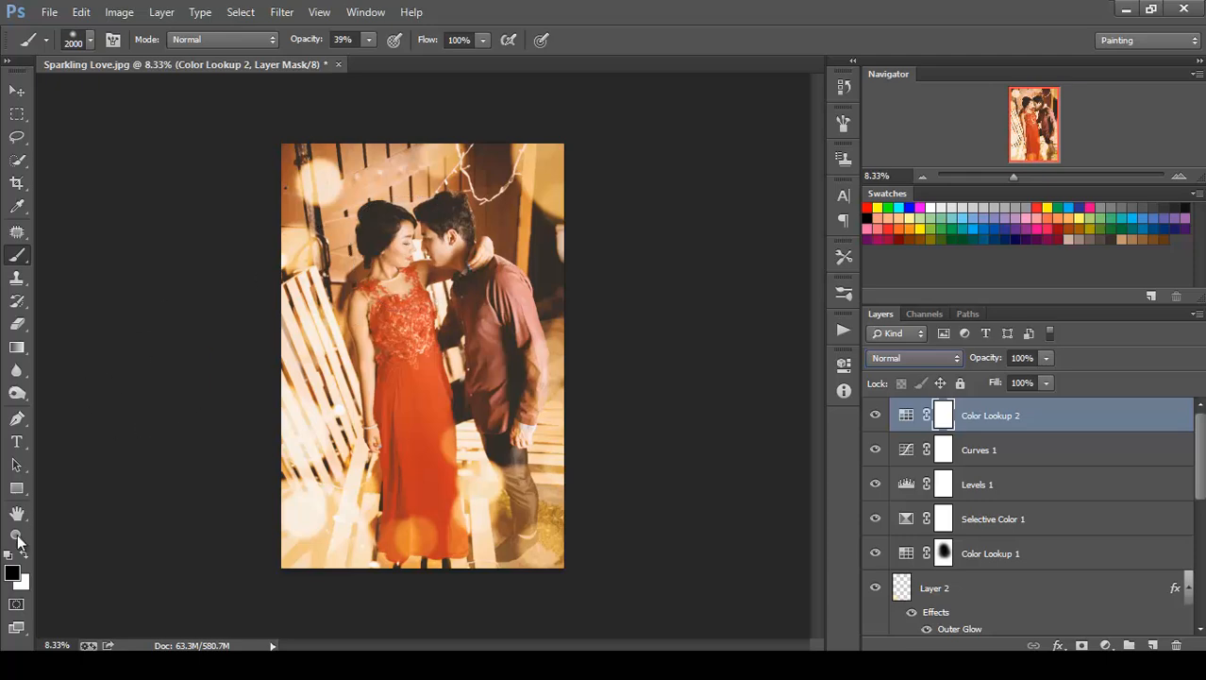
Paint black over the couple and their surroundings on the second Color Lookup layer's mask and compare the image with and without the layer
click(394, 251)
click(404, 259)
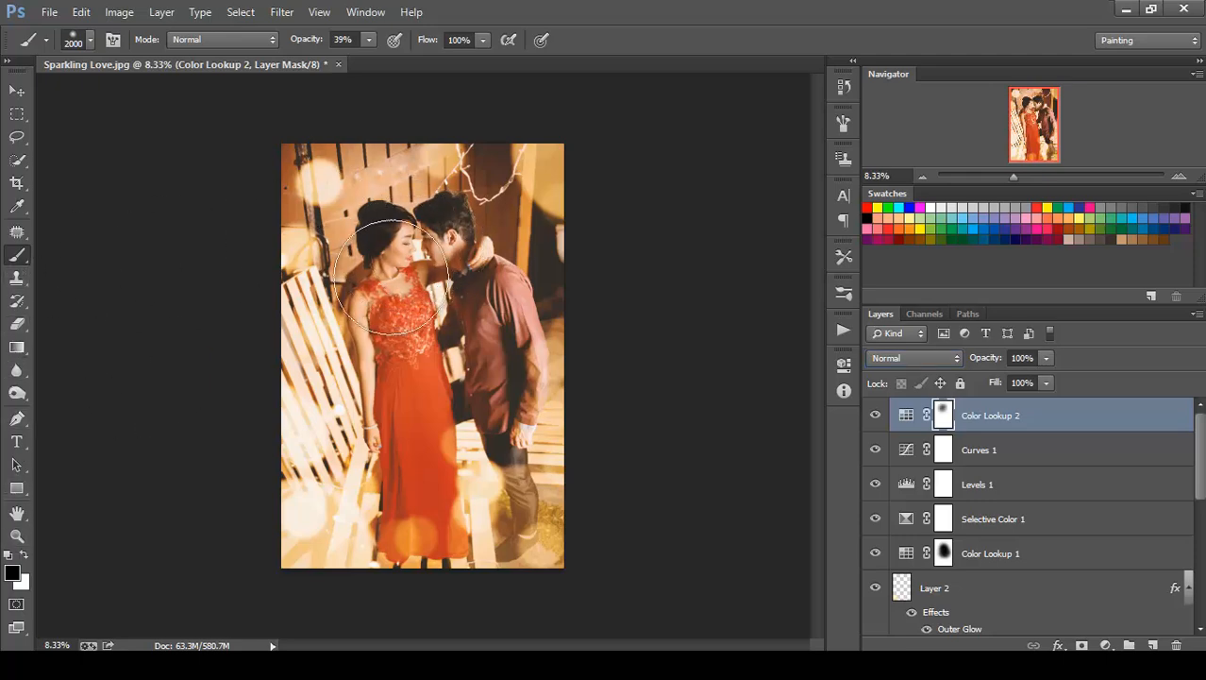
mouse_move(397, 326)
mouse_down()
mouse_move(520, 391)
mouse_move(463, 493)
mouse_move(504, 501)
mouse_move(394, 498)
mouse_move(400, 454)
mouse_move(372, 431)
mouse_move(387, 387)
mouse_move(333, 388)
mouse_up()
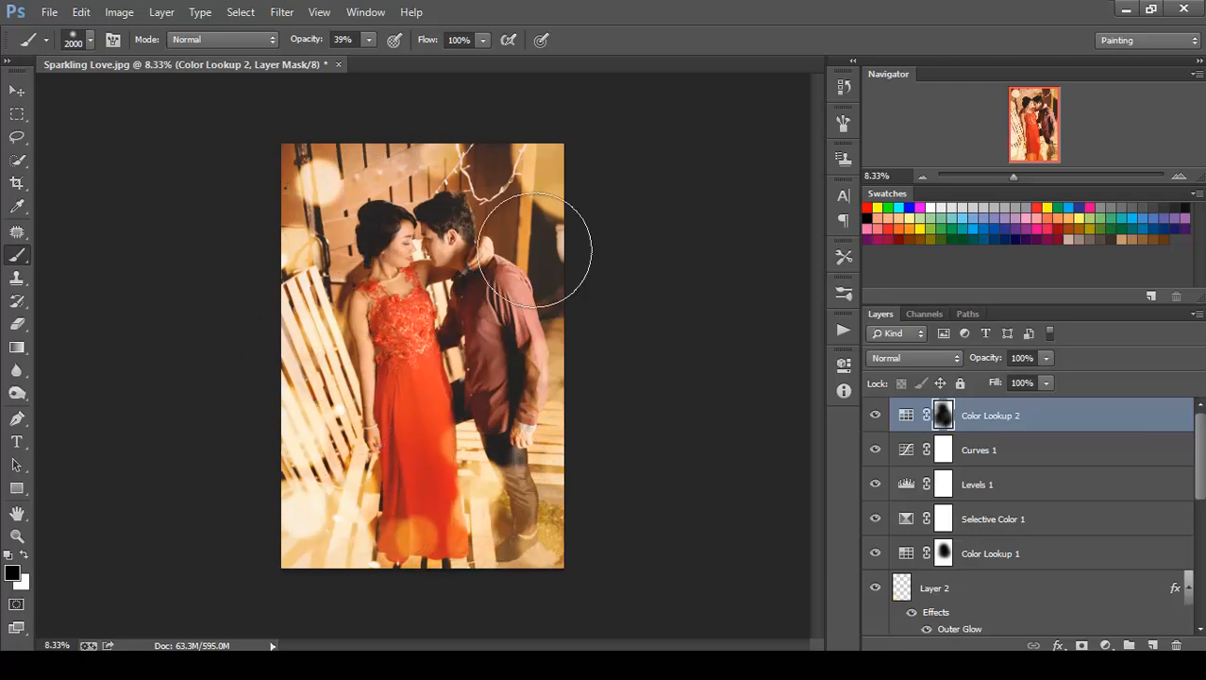
click(876, 417)
click(876, 417)
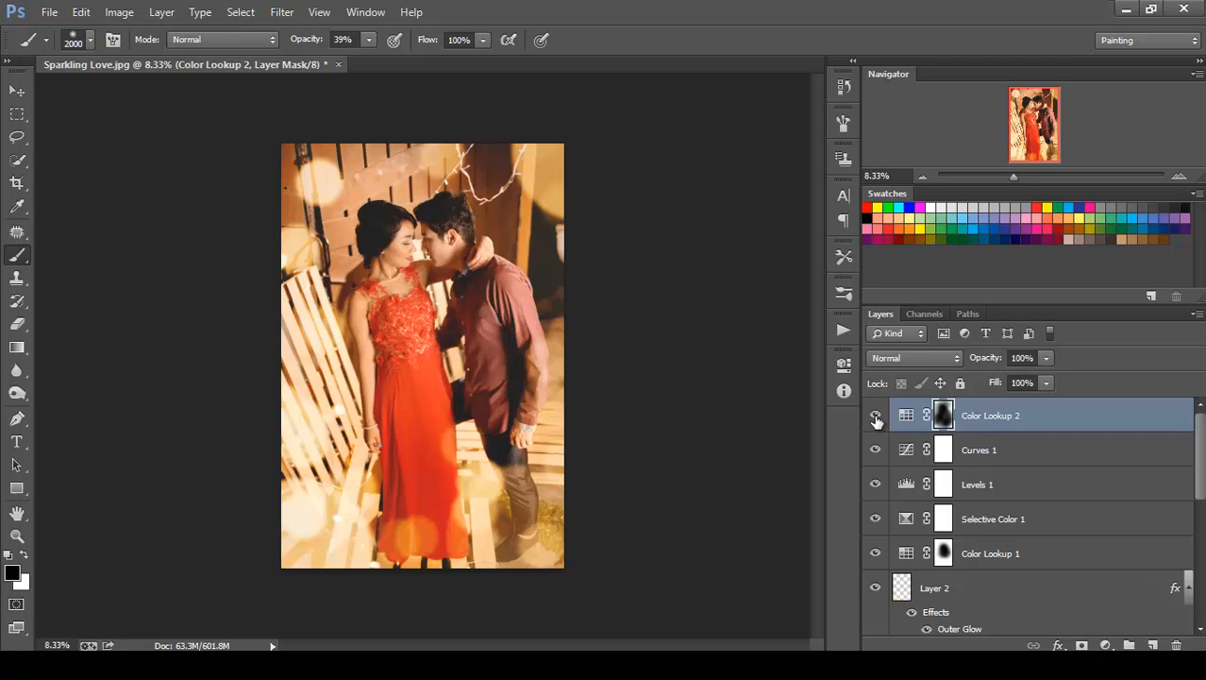
Compare the image with and without the second Color Lookup adjustment layer
click(876, 417)
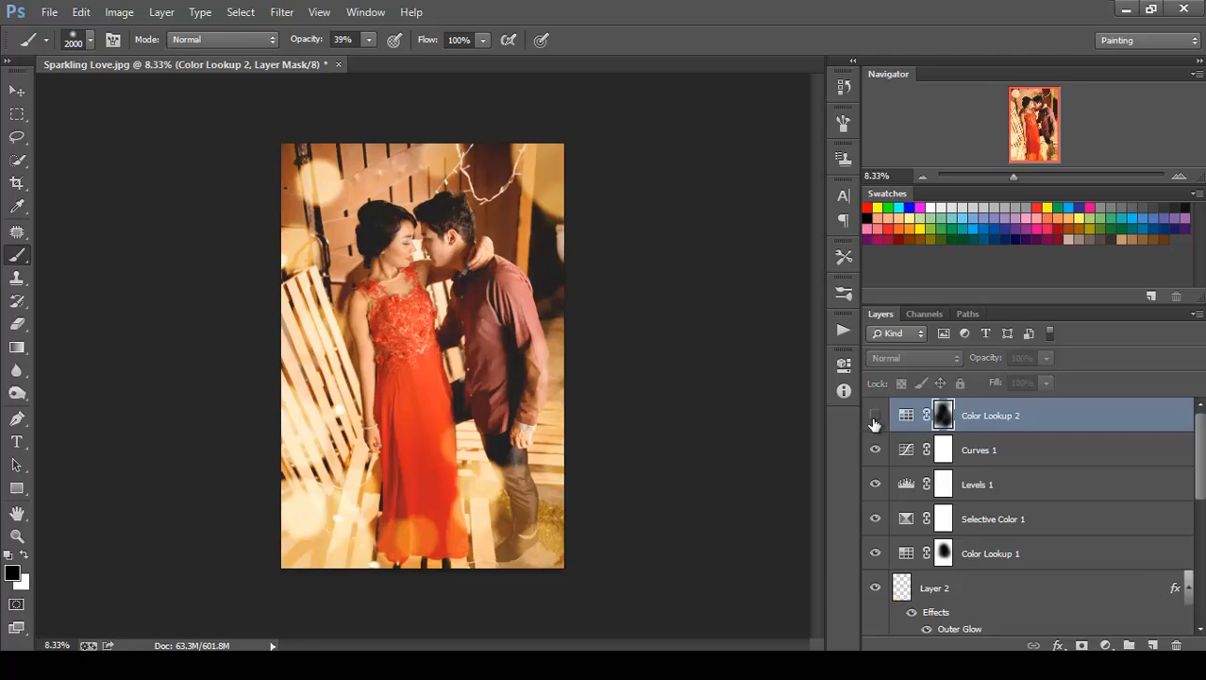
click(875, 417)
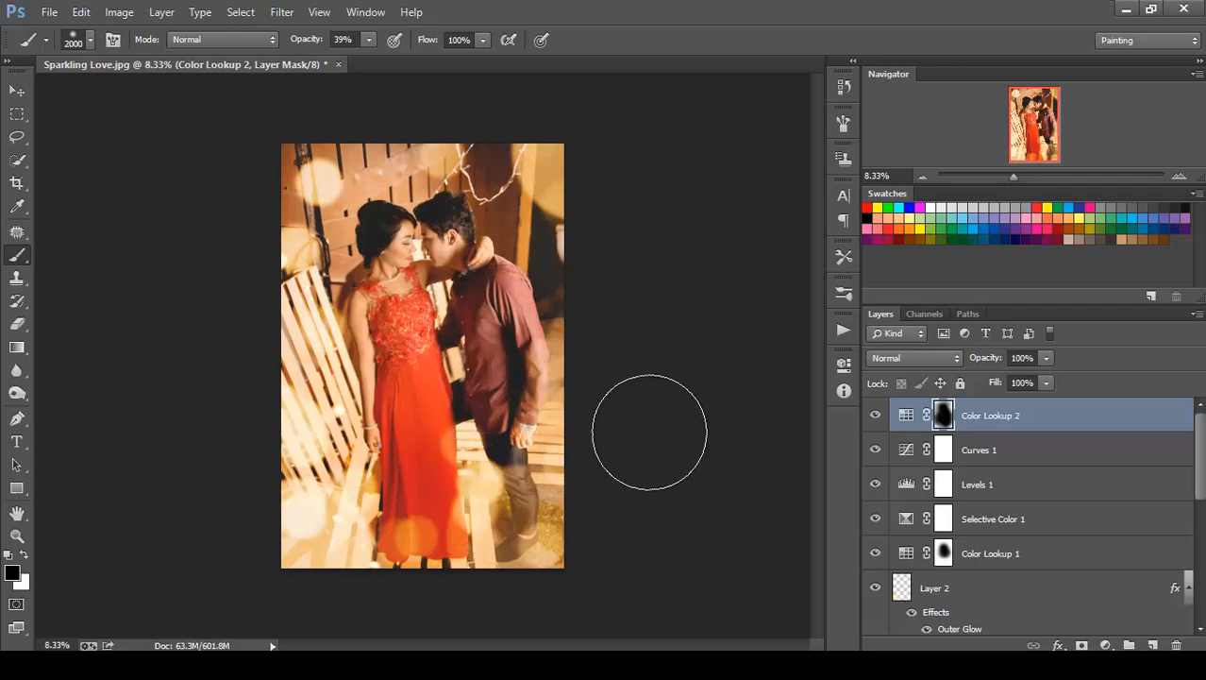
Stamp all visible layers onto a new top layer and name it "Ctrl + Shift + Alt + E atau Command Shift Alt E"
click(1151, 645)
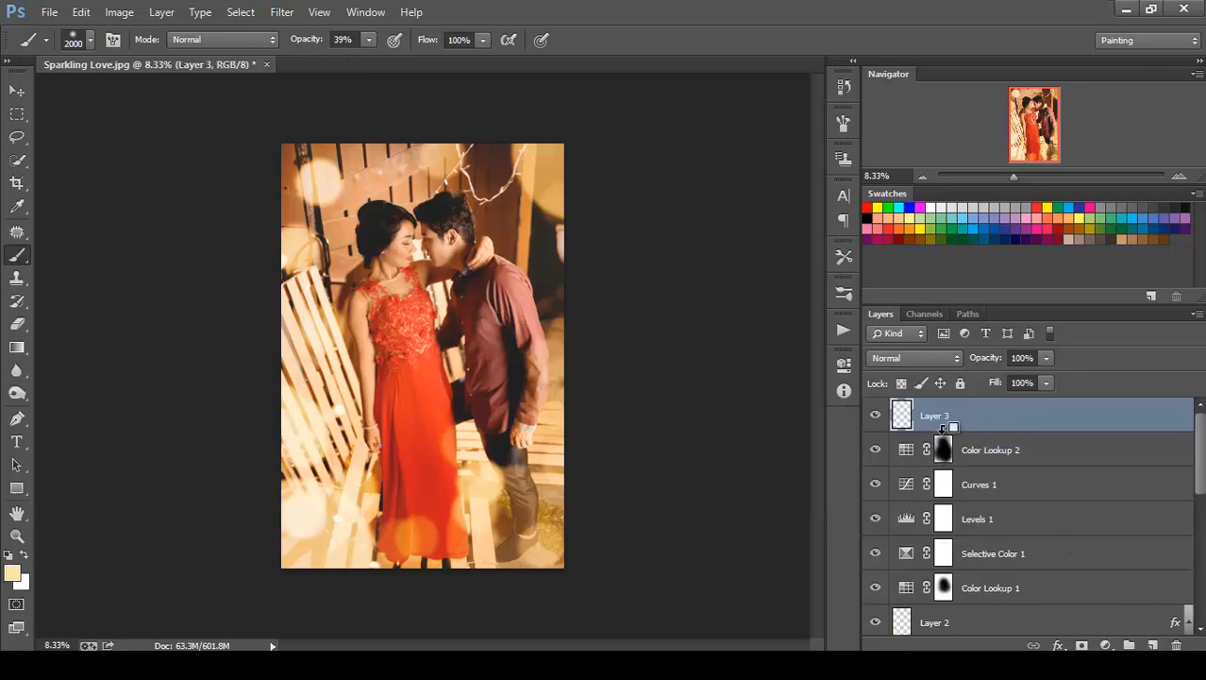
key(ctrl+shift+alt+e)
double_click(934, 421)
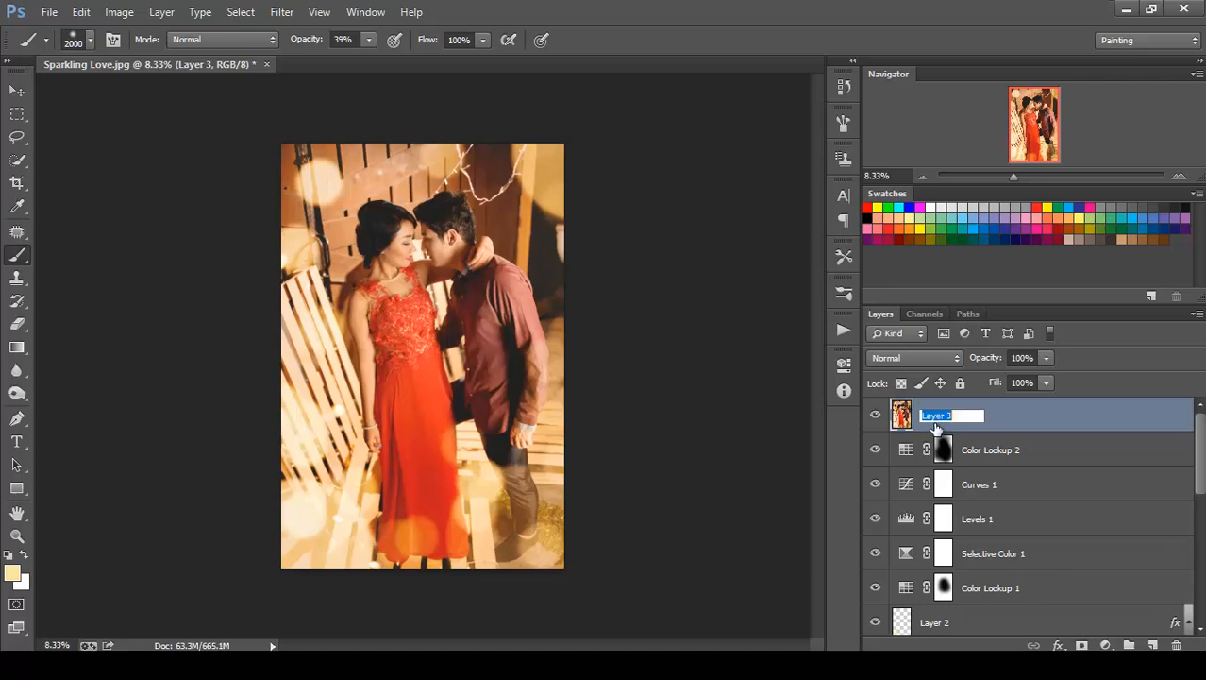
text(Ctrl + Shift + Alt + E atau Command Shift Alt E)
key(Return)
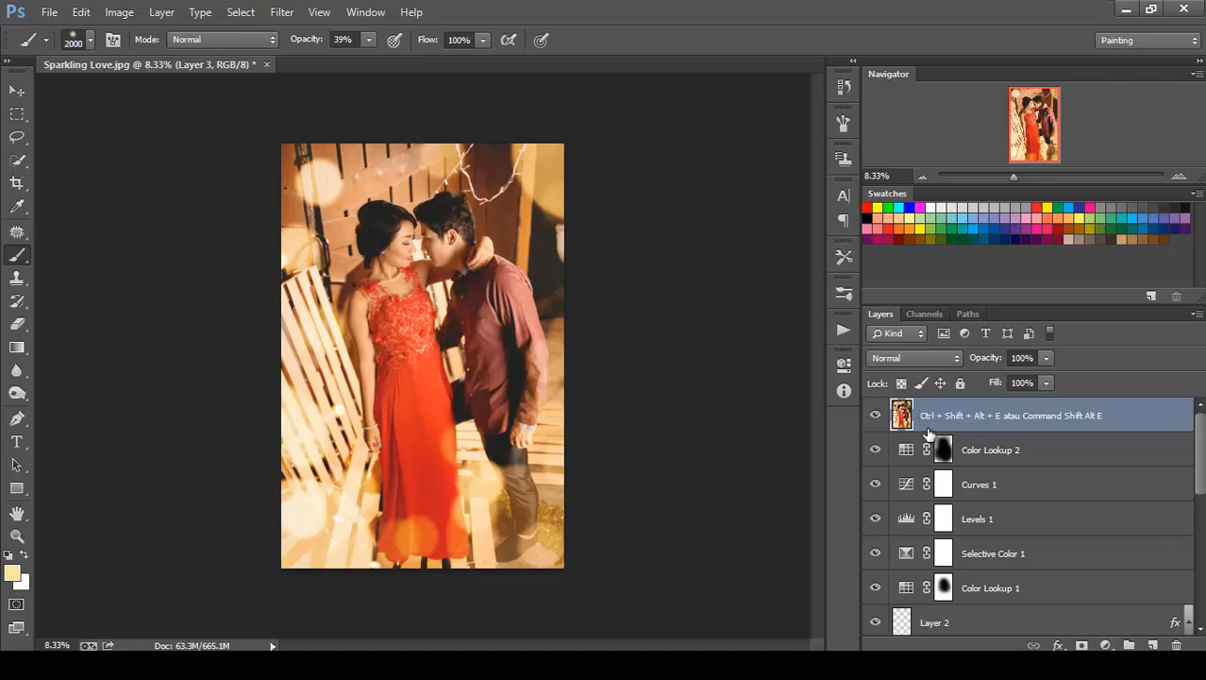
Sharpen the image by applying a High Pass filter with a 2.5-pixel radius to the stamped layer and blending it as Overlay
click(281, 13)
mouse_move(305, 348)
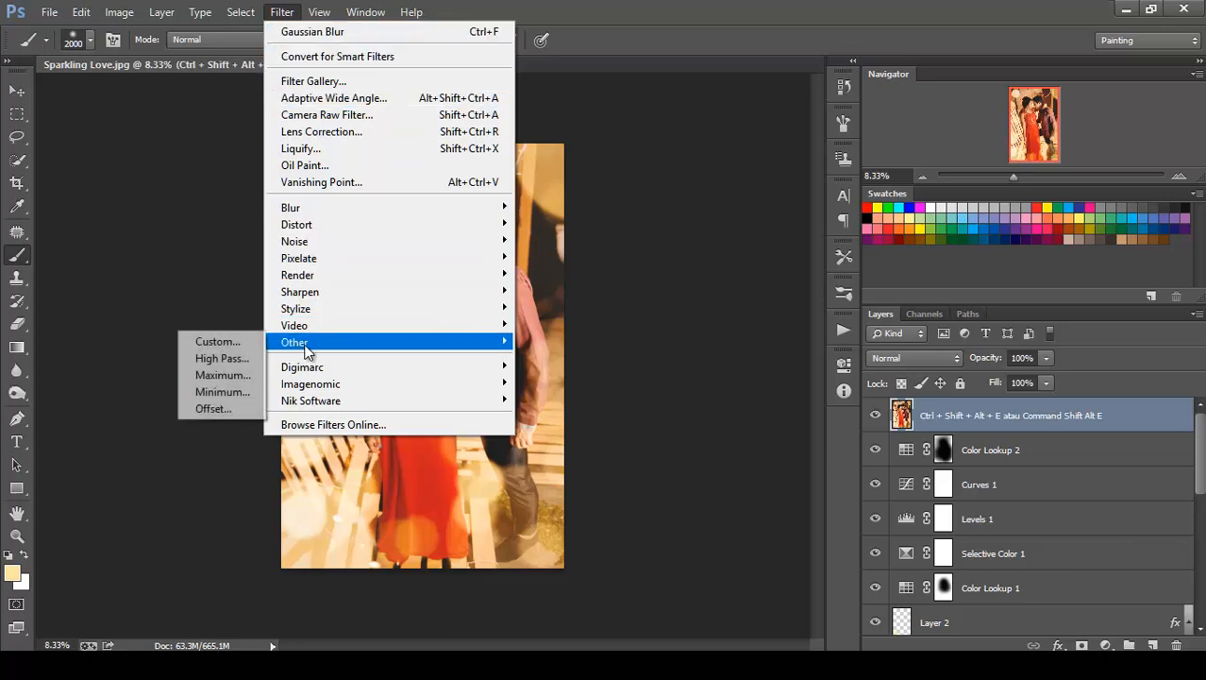
click(237, 358)
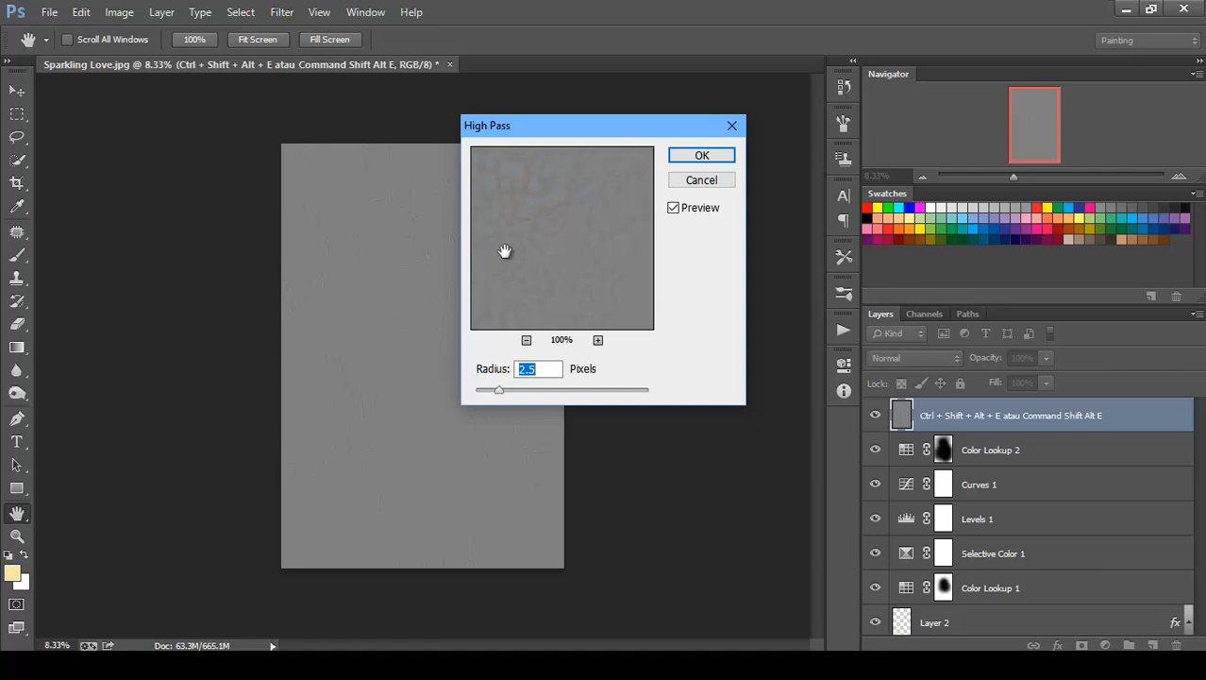
click(701, 154)
key(b)
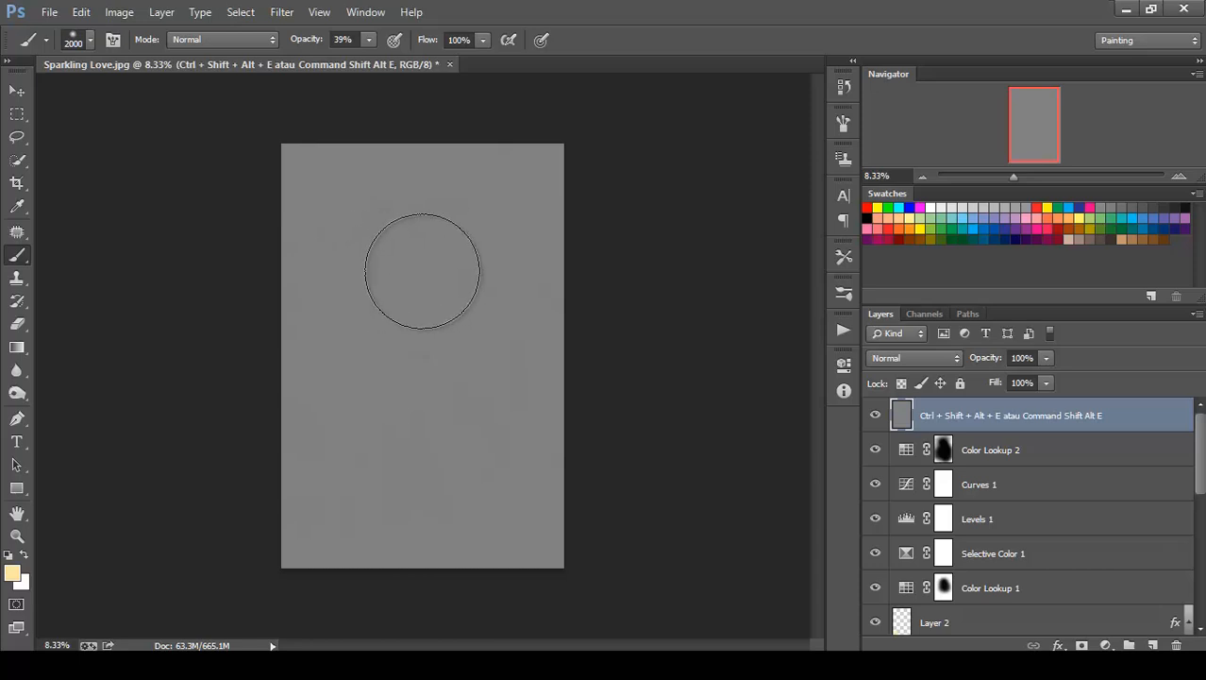
click(896, 355)
click(921, 221)
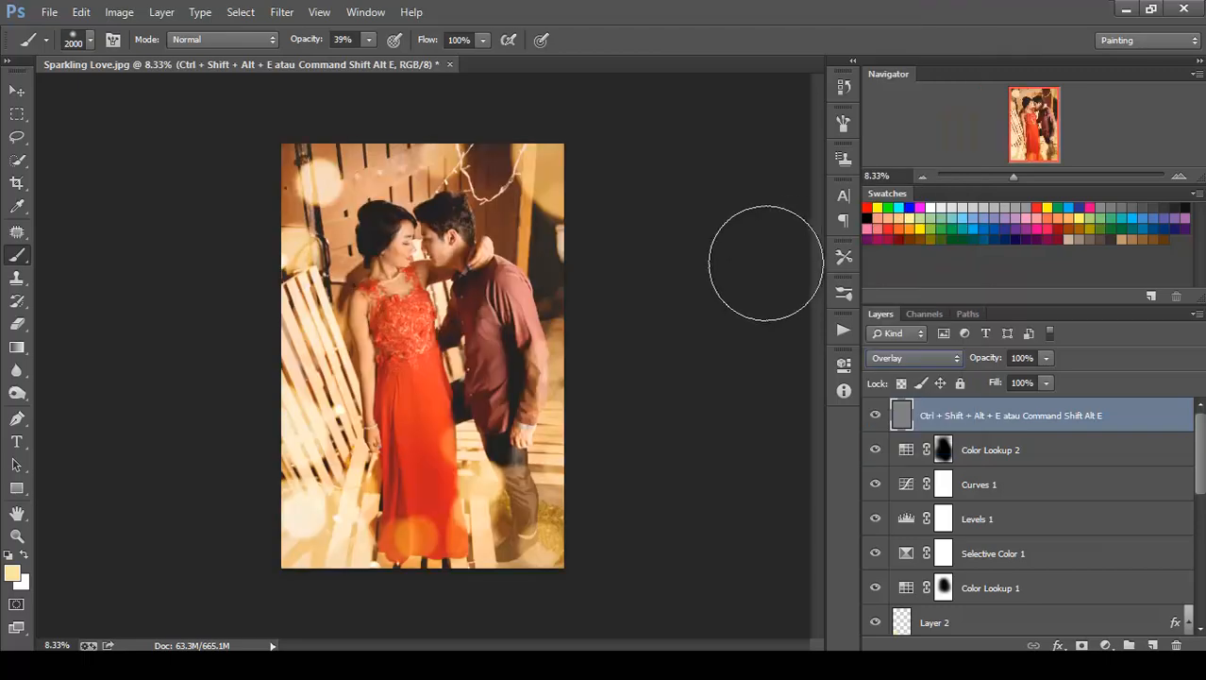
Inspect the sharpened couple up close, and compare the full edit with the original Background layer alone
key(ctrl+plus)
key(ctrl+plus)
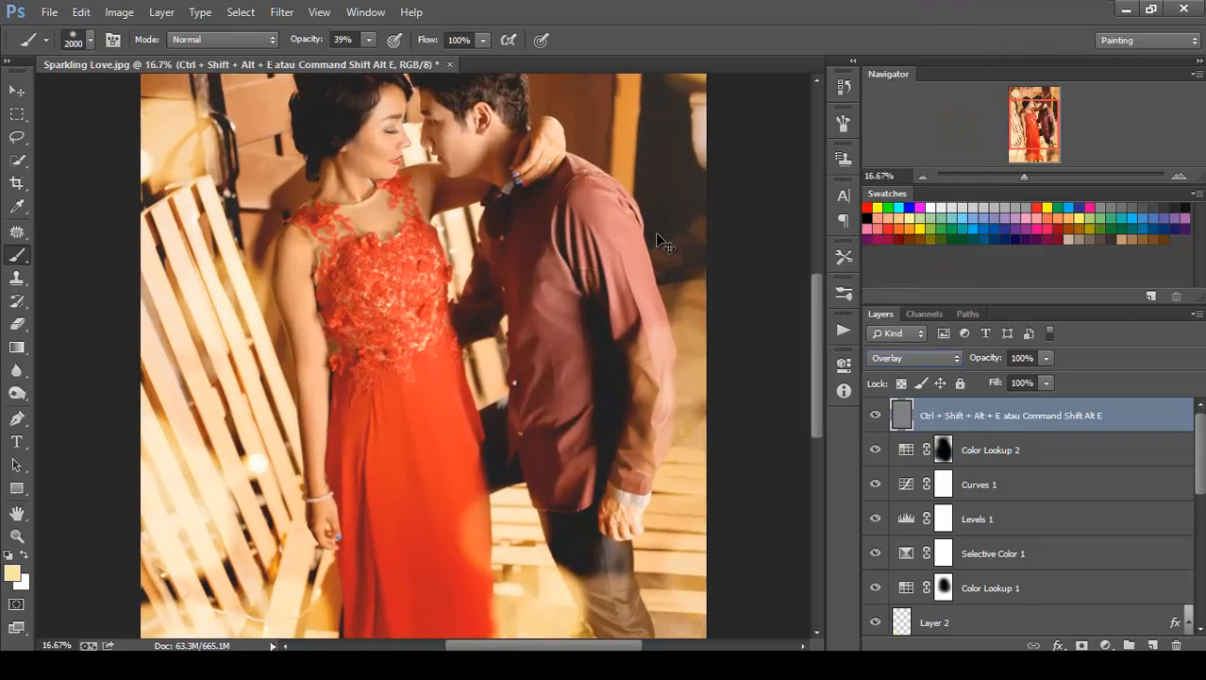
key(ctrl+minus)
key(ctrl+minus)
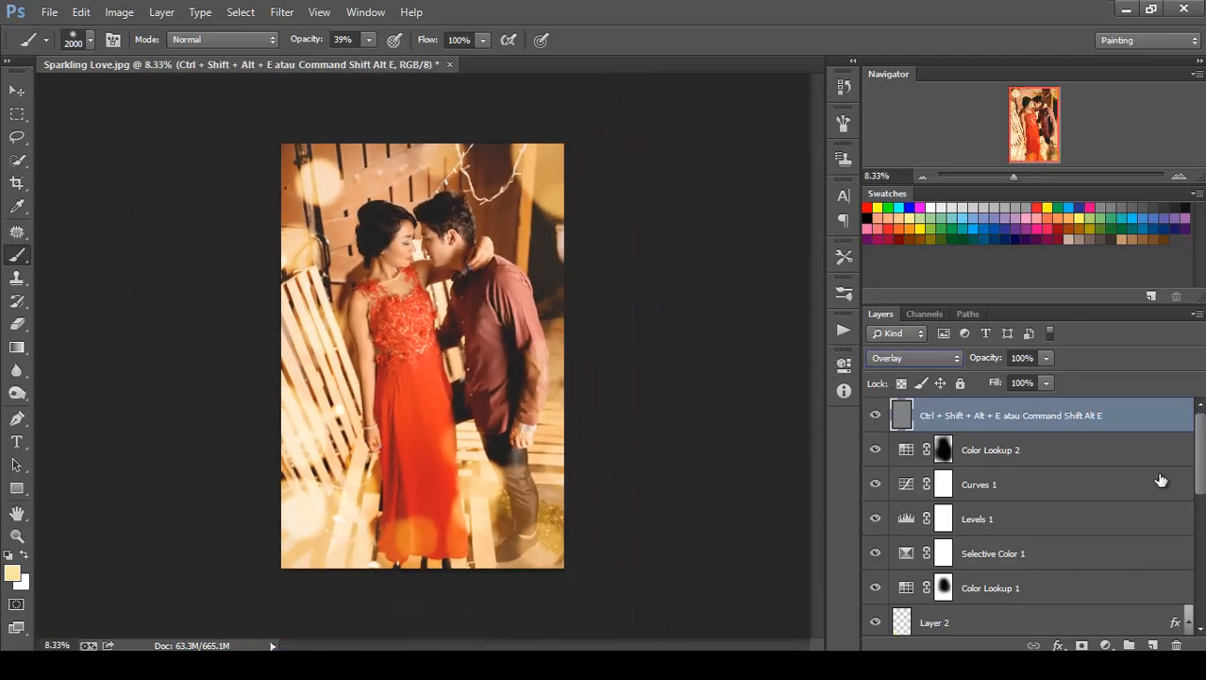
drag(1202, 485, 1169, 616)
alt+click(875, 618)
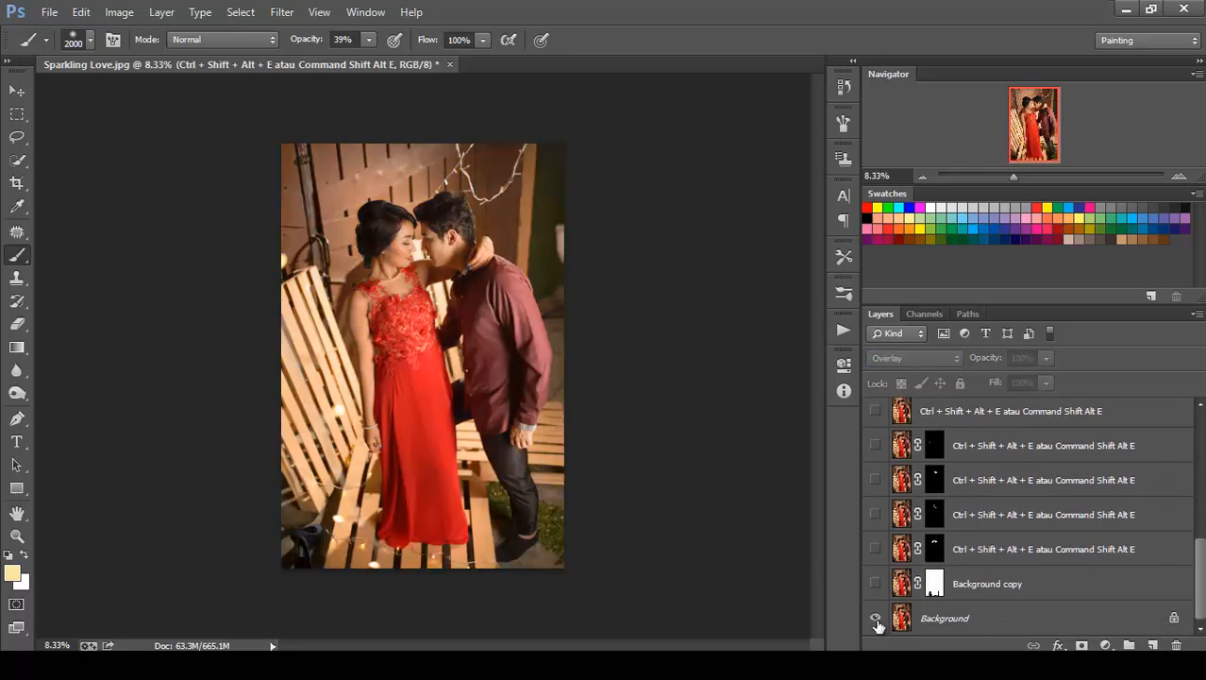
alt+click(875, 619)
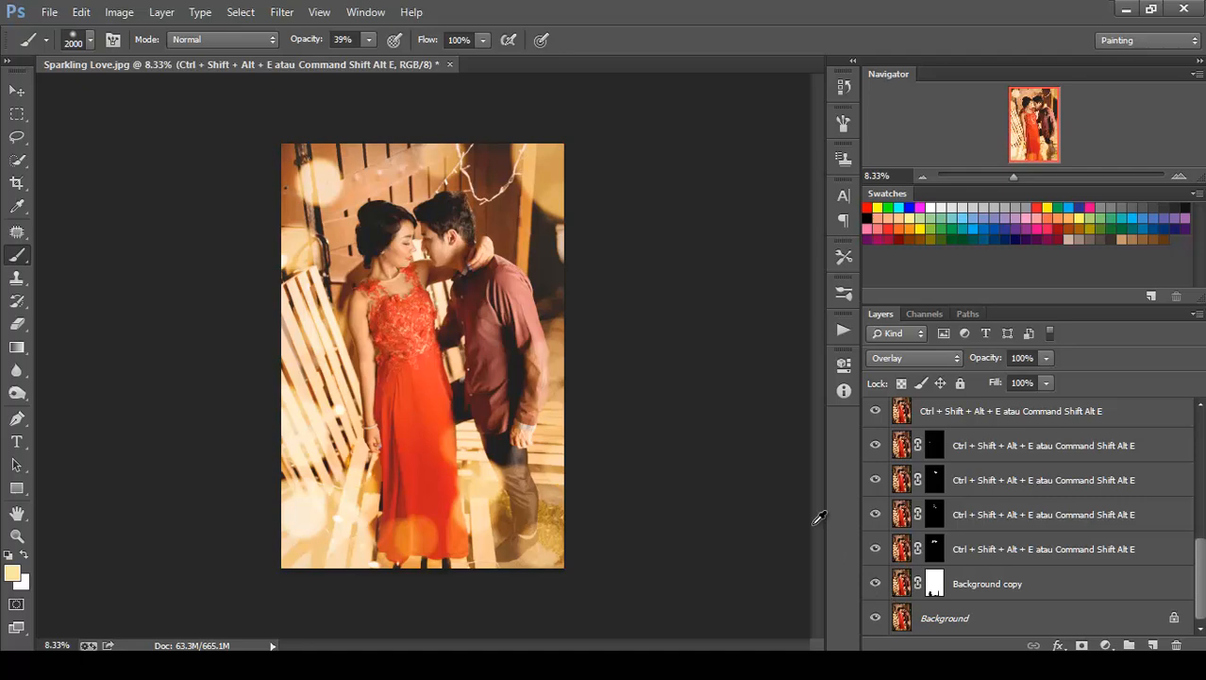